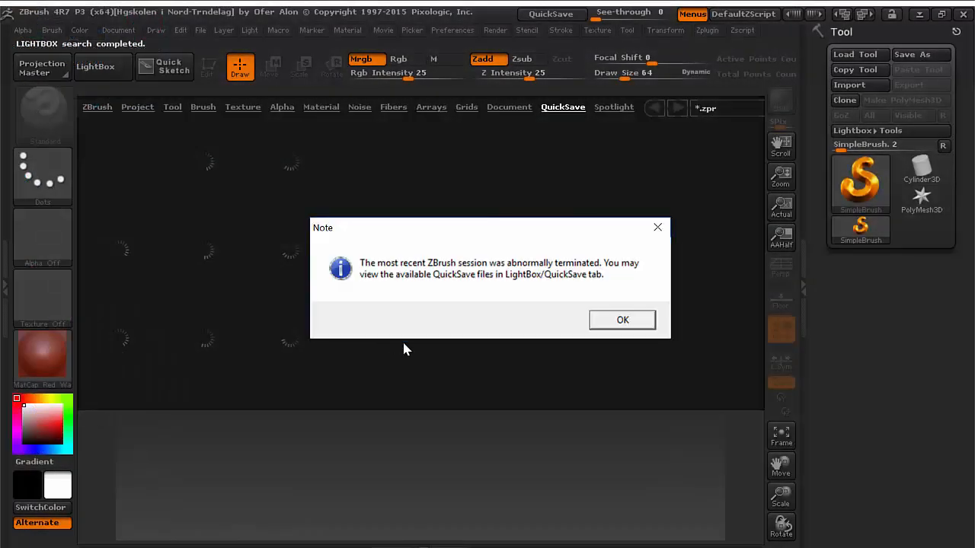
- Dismiss the notice about the abnormally terminated session and try hiding and showing the LightBox browser
{"action": "left_click", "coordinate": [620, 321]}
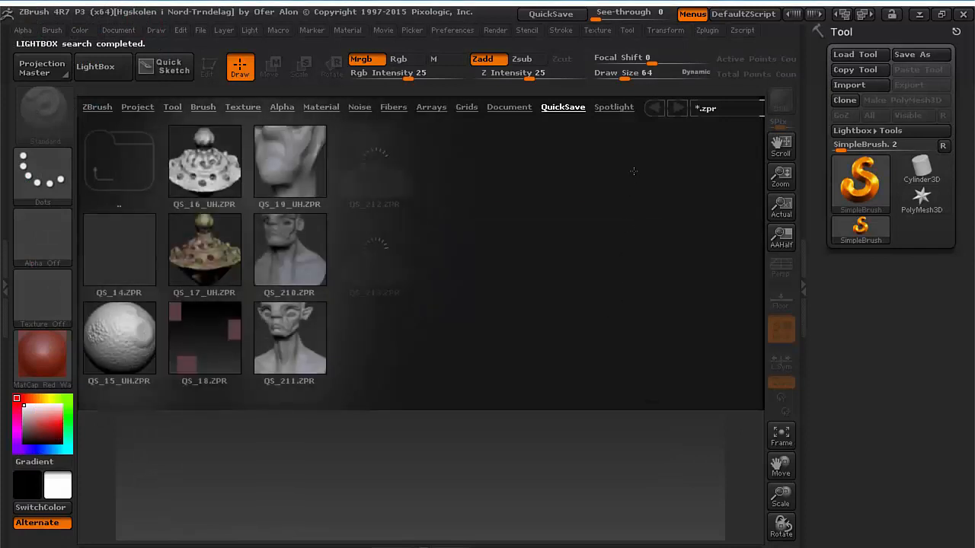
{"action": "key", "text": "comma"}
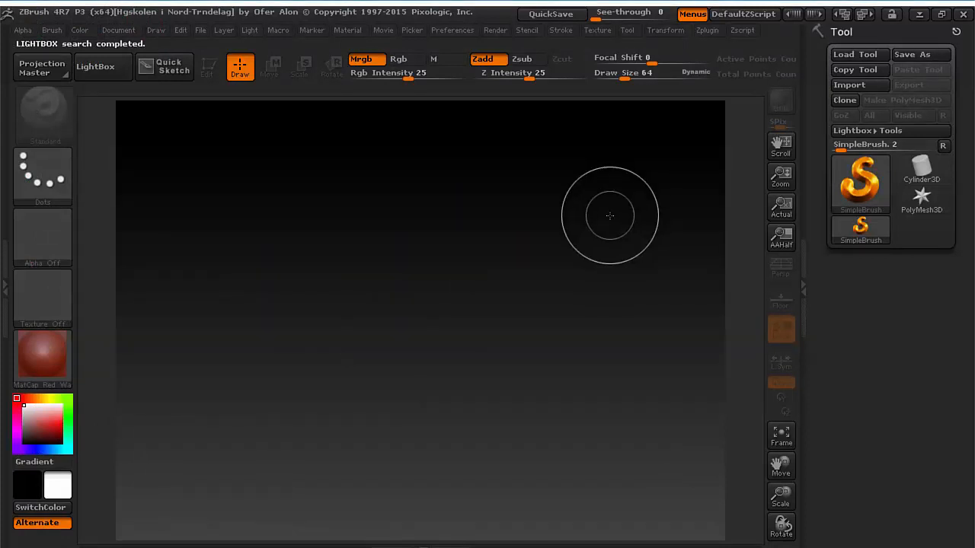
{"action": "key", "text": "comma"}
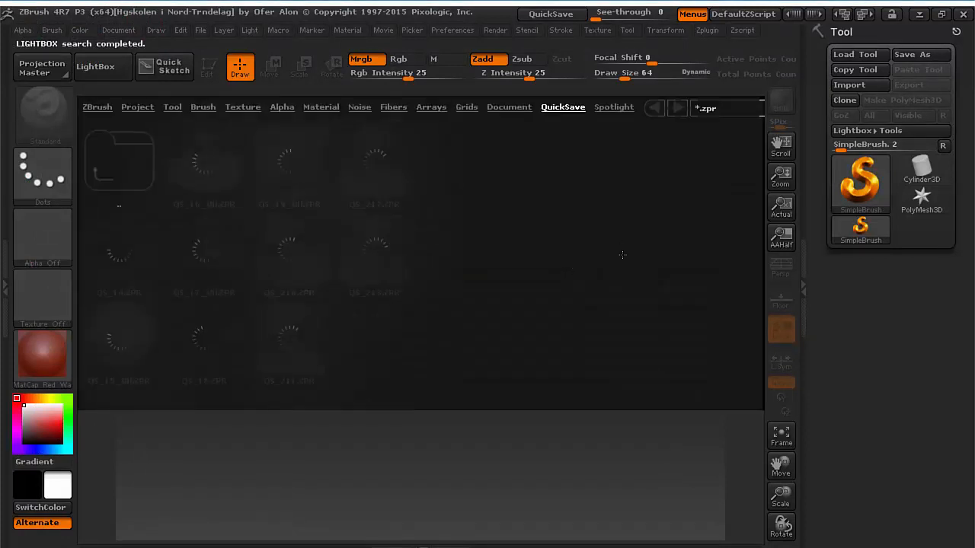
{"action": "key", "text": "comma"}
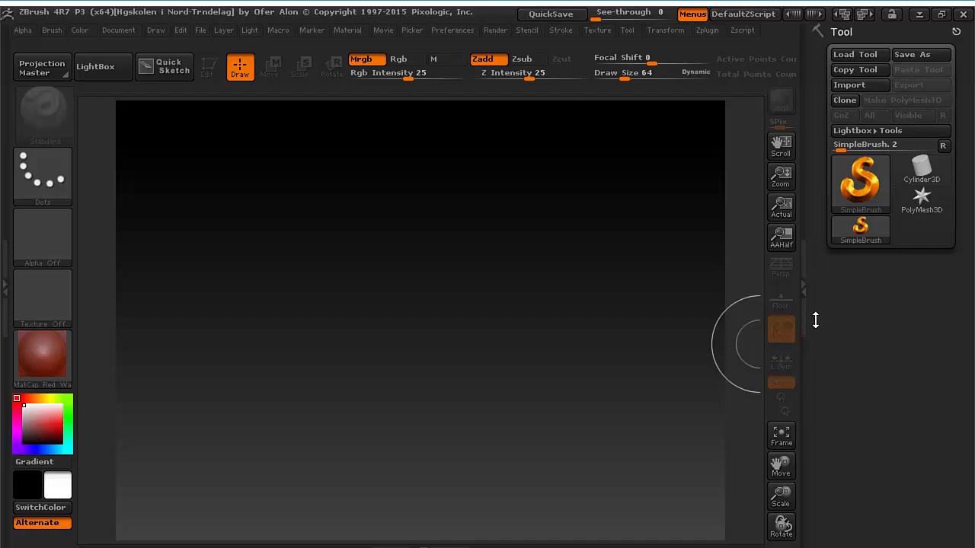
{"action": "key", "text": "comma"}
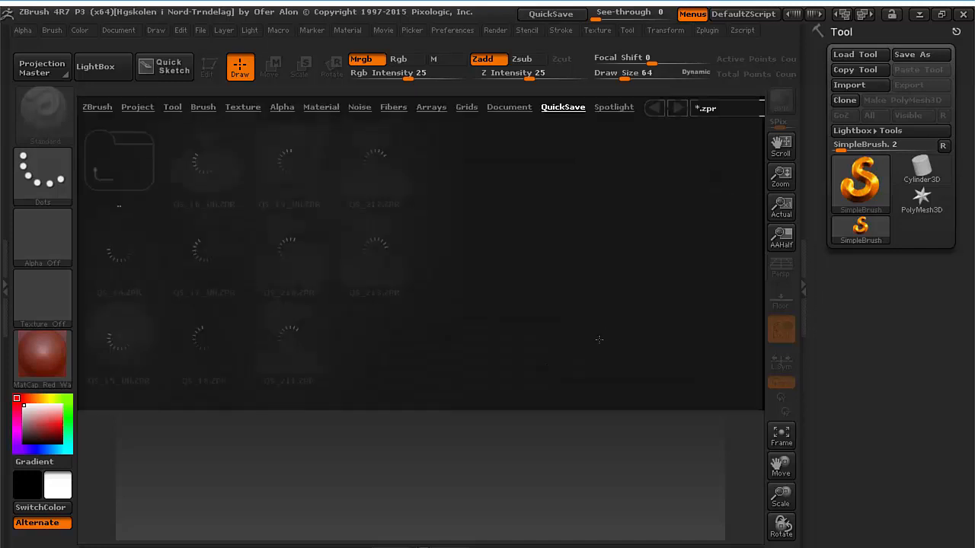
{"action": "key", "text": "comma"}
{"action": "key", "text": "comma"}
- Load the 8HeadMan project from the Mannequin folder of the LightBox projects and clear the canvas
{"action": "left_click", "coordinate": [138, 107]}
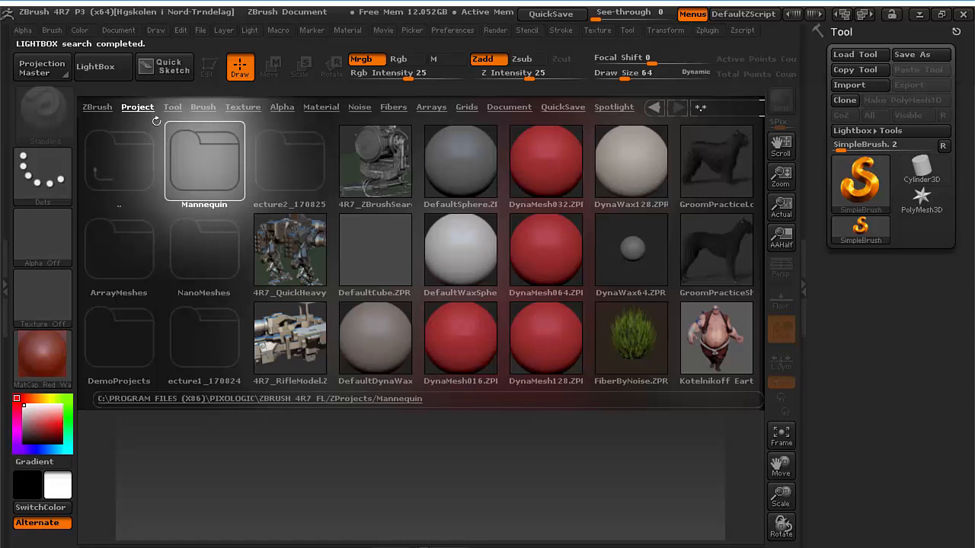
{"action": "left_click", "coordinate": [201, 163]}
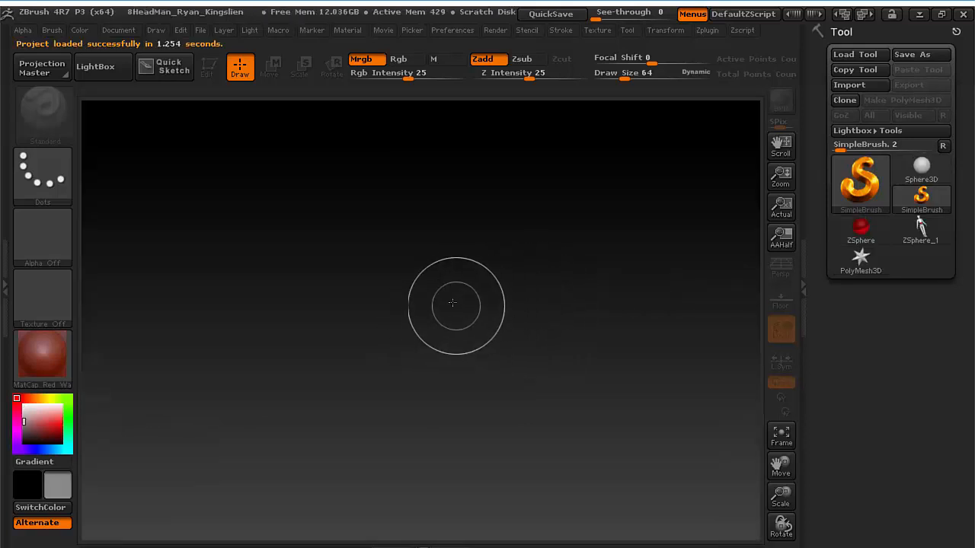
{"action": "left_click_drag", "start_coordinate": [453, 303], "coordinate": [483, 338]}
{"action": "key", "text": "ctrl+n"}
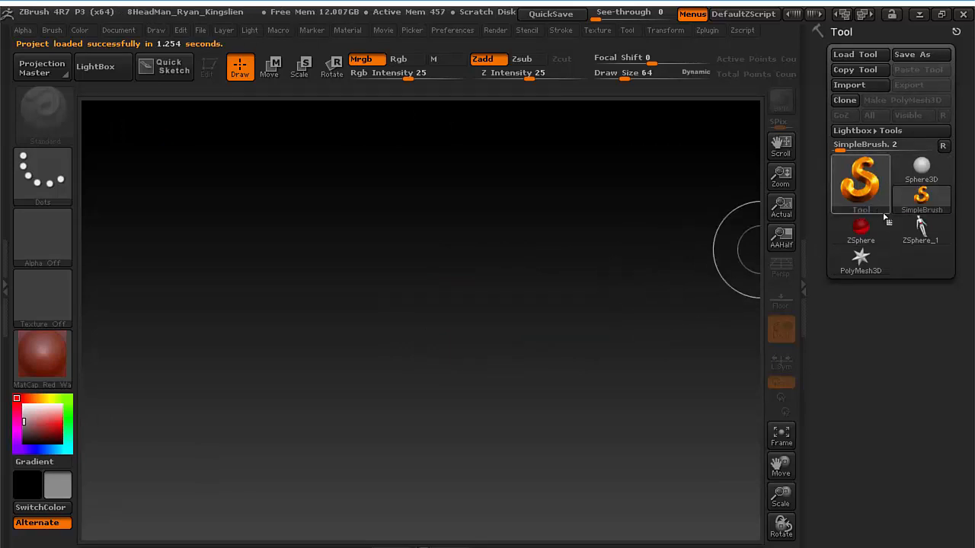
- Place the ZSphere_1 mannequin tool upright on the canvas and make it editable
{"action": "mouse_move", "coordinate": [922, 240]}
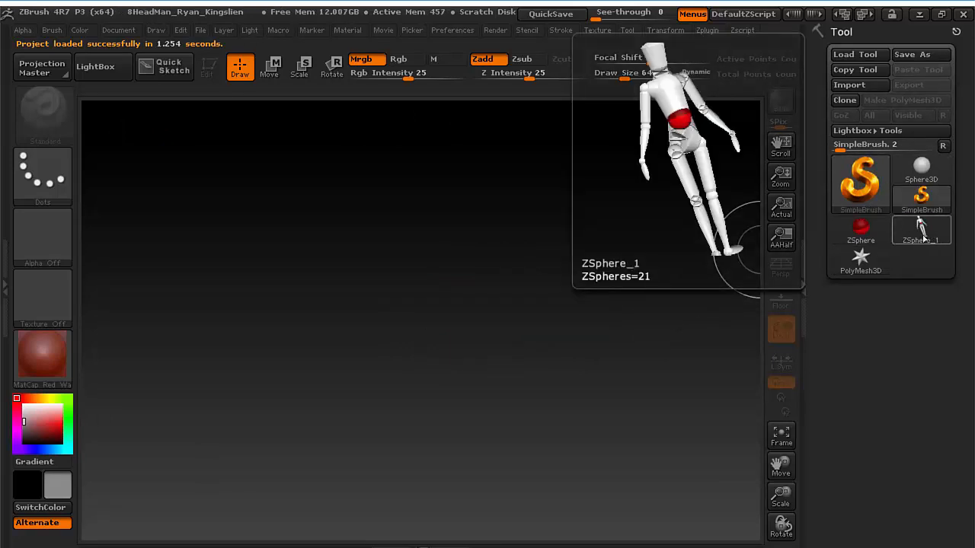
{"action": "left_click", "coordinate": [922, 232]}
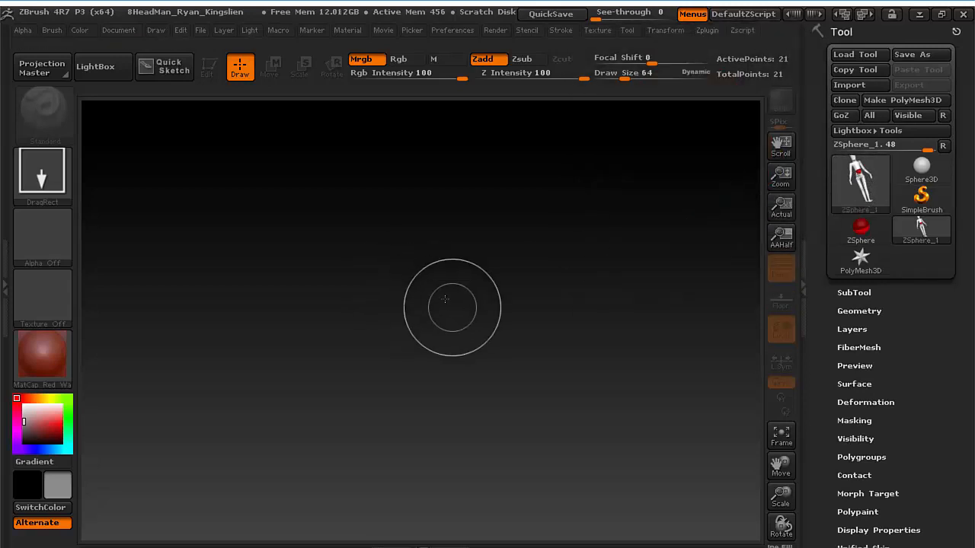
{"action": "mouse_move", "coordinate": [446, 263]}
{"action": "left_mouse_down"}
{"action": "mouse_move", "coordinate": [454, 326]}
{"action": "mouse_move", "coordinate": [429, 396]}
{"action": "mouse_move", "coordinate": [435, 426]}
{"action": "left_mouse_up"}
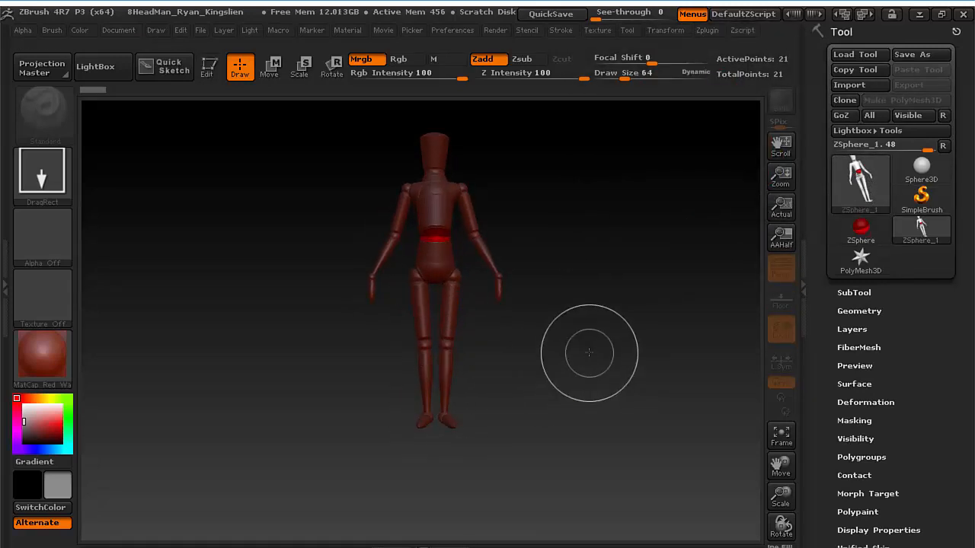
{"action": "key", "text": "t"}
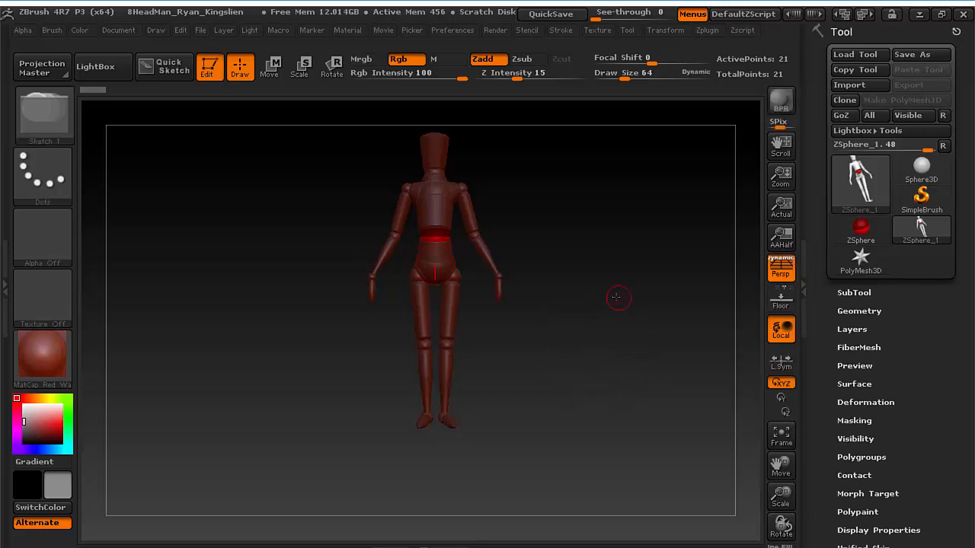
- Move the mannequin's pelvis, torso and head joints to give the body a hunched, forward-leaning posture
{"action": "left_click_drag", "start_coordinate": [615, 294], "coordinate": [482, 198]}
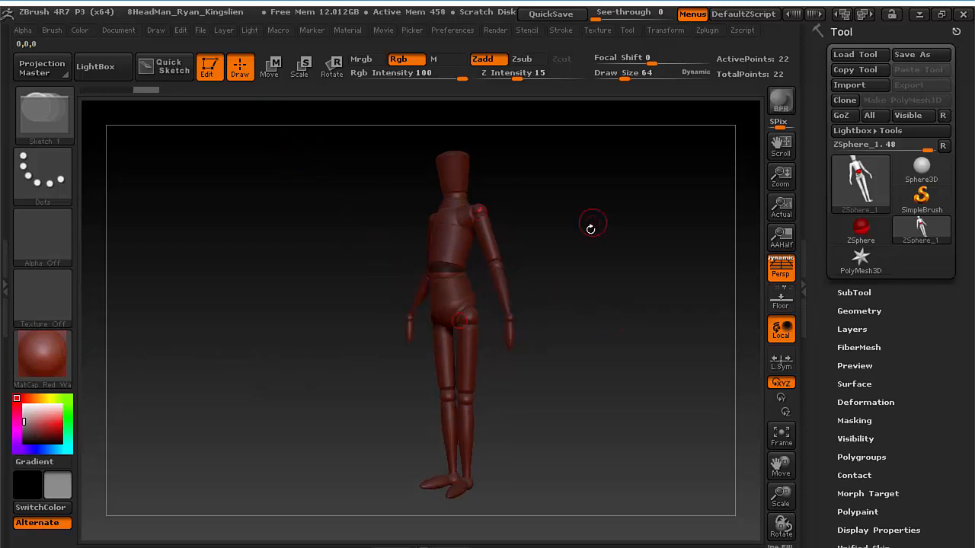
{"action": "left_click_drag", "start_coordinate": [591, 228], "coordinate": [497, 338]}
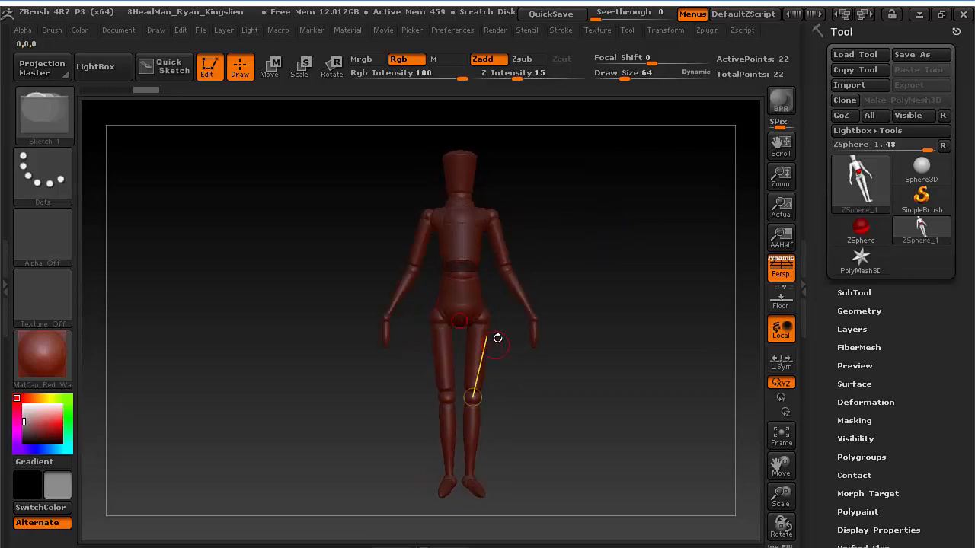
{"action": "left_click", "coordinate": [269, 67]}
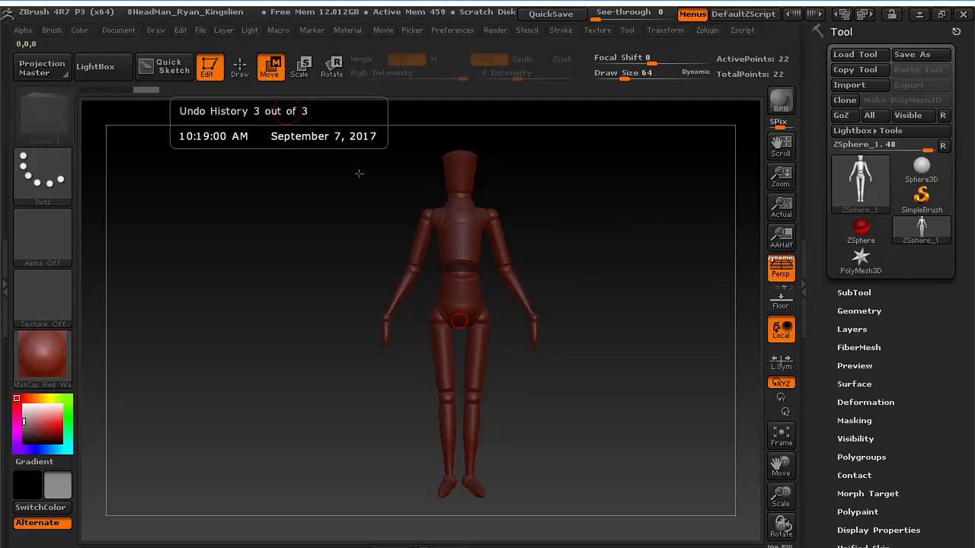
{"action": "left_click_drag", "start_coordinate": [620, 228], "coordinate": [456, 259]}
{"action": "mouse_move", "coordinate": [443, 303]}
{"action": "left_mouse_down"}
{"action": "mouse_move", "coordinate": [483, 302]}
{"action": "mouse_move", "coordinate": [441, 299]}
{"action": "mouse_move", "coordinate": [454, 291]}
{"action": "left_mouse_up"}
{"action": "left_click_drag", "start_coordinate": [526, 249], "coordinate": [437, 180]}
{"action": "left_click_drag", "start_coordinate": [563, 265], "coordinate": [568, 285], "text": "alt"}
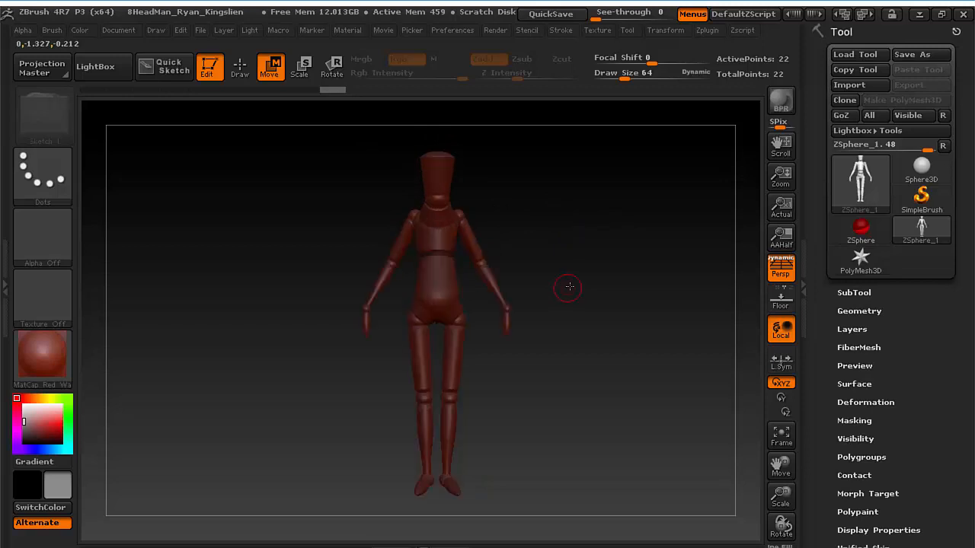
- Move the hip and knee joints symmetrically outward to widen the mannequin's stance
{"action": "left_click_drag", "start_coordinate": [458, 322], "coordinate": [471, 317]}
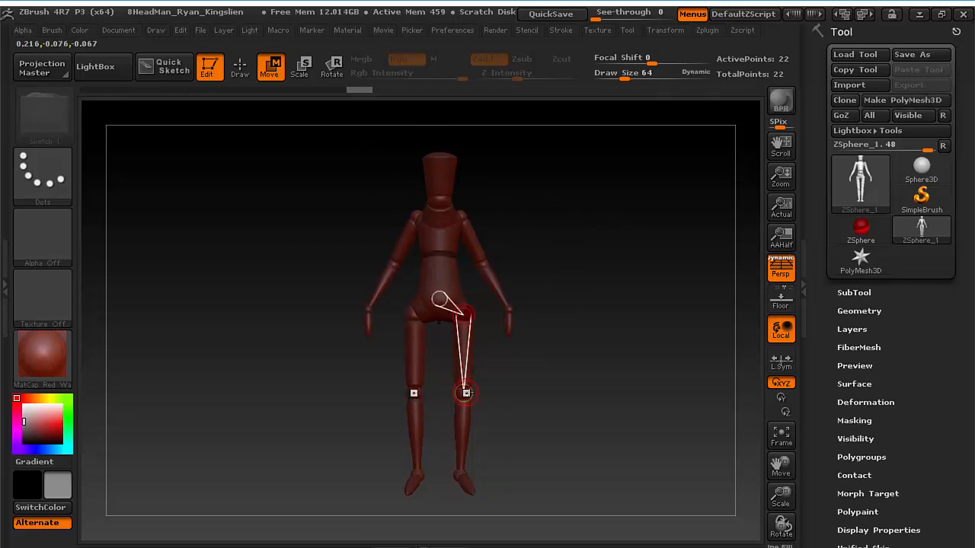
{"action": "left_click_drag", "start_coordinate": [466, 391], "coordinate": [464, 393]}
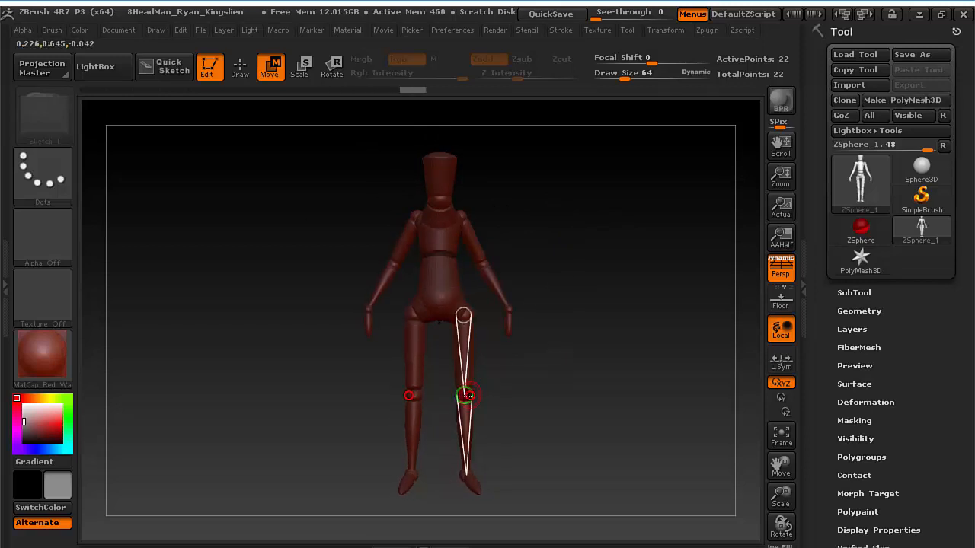
{"action": "left_click_drag", "start_coordinate": [525, 381], "coordinate": [580, 321], "text": "shift"}
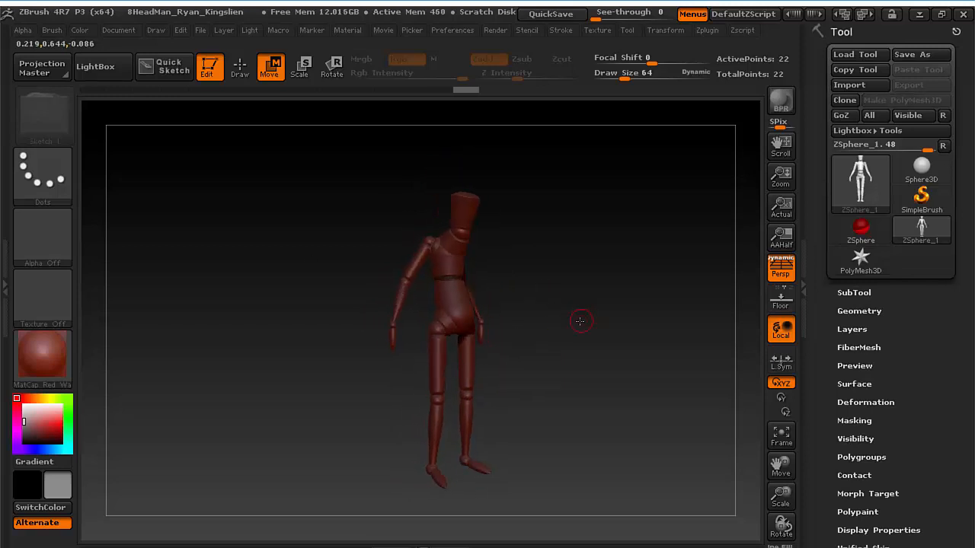
{"action": "left_click_drag", "start_coordinate": [607, 290], "coordinate": [535, 266], "text": "shift"}
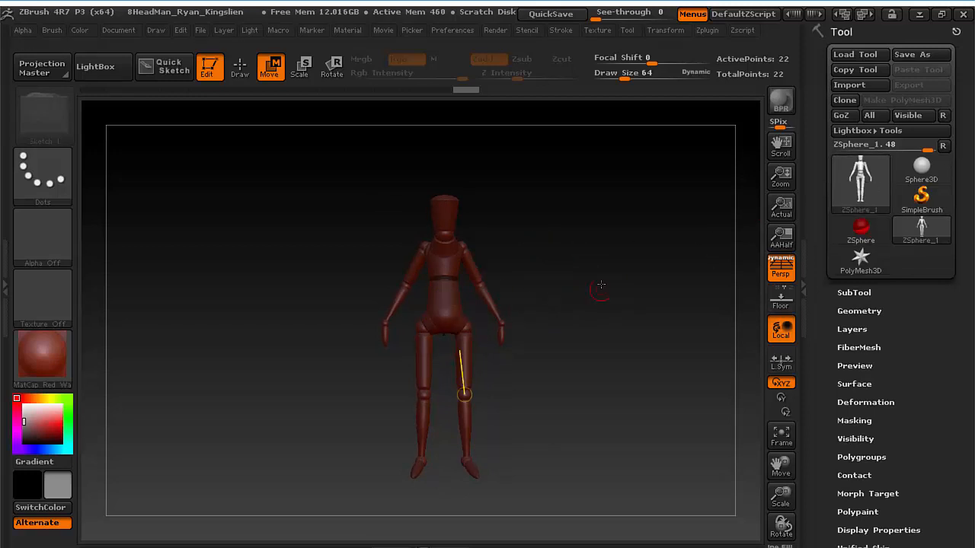
- Adjust the shoulder joints with Move and Scale to broaden the shoulders and enlarge both arms
{"action": "left_click_drag", "start_coordinate": [594, 290], "coordinate": [463, 244]}
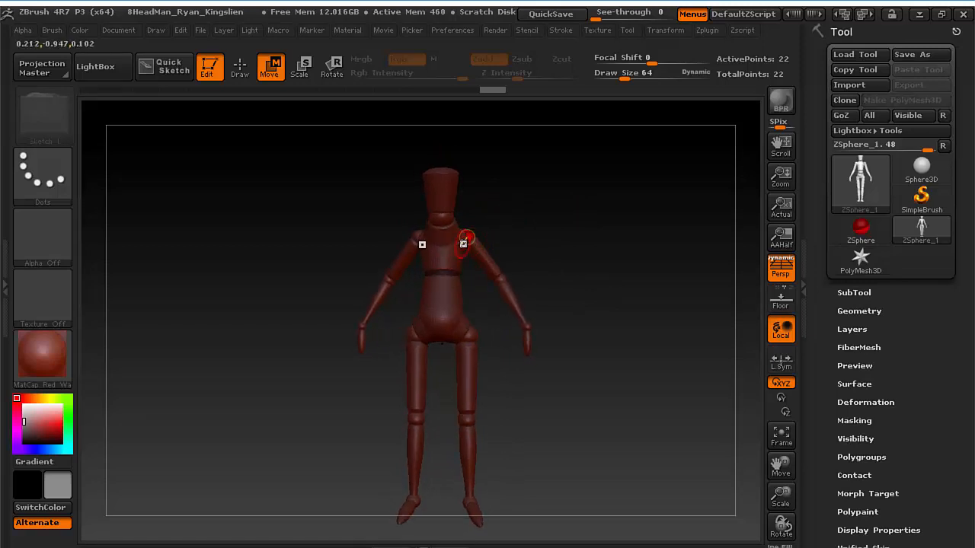
{"action": "left_click_drag", "start_coordinate": [518, 218], "coordinate": [422, 233], "text": "shift"}
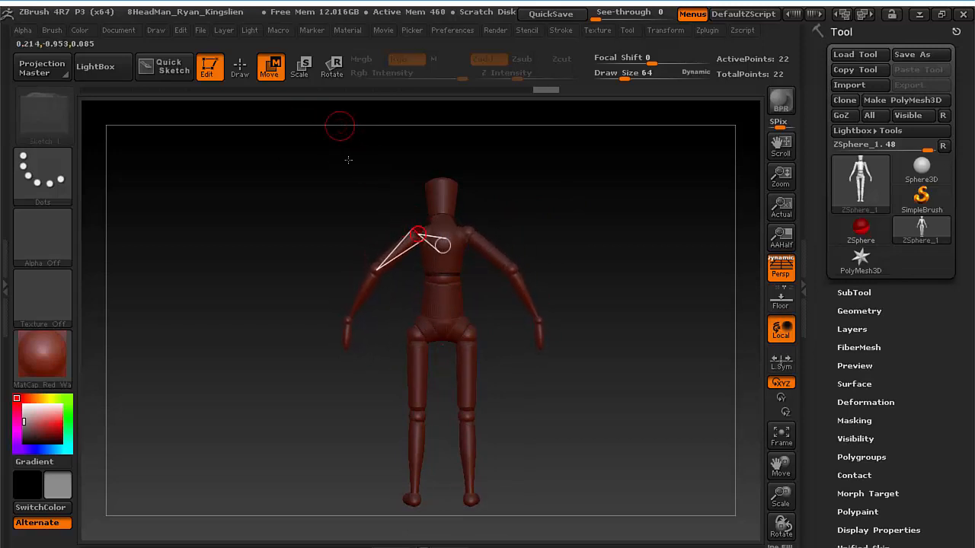
{"action": "key", "text": "e"}
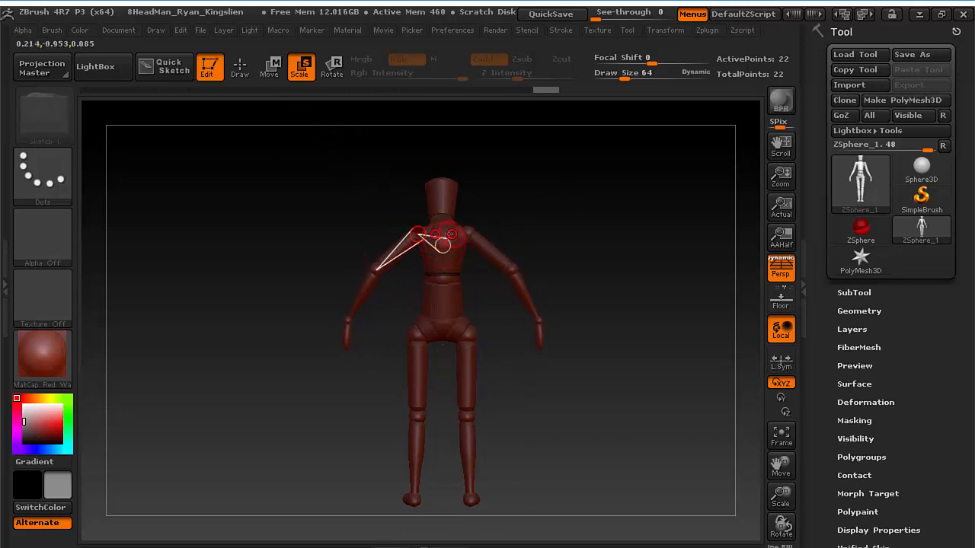
{"action": "left_click_drag", "start_coordinate": [472, 283], "coordinate": [409, 243]}
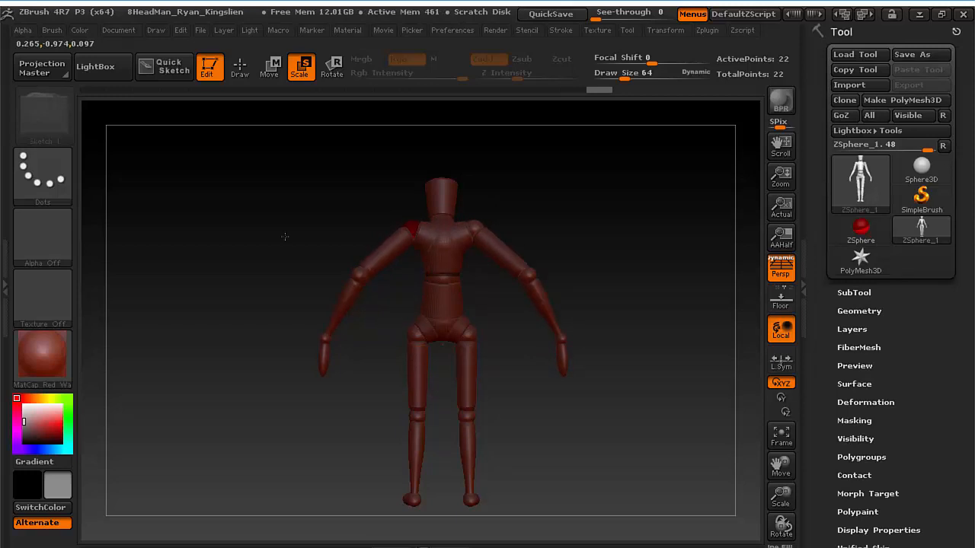
{"action": "left_click", "coordinate": [413, 233]}
{"action": "left_click_drag", "start_coordinate": [510, 228], "coordinate": [686, 211]}
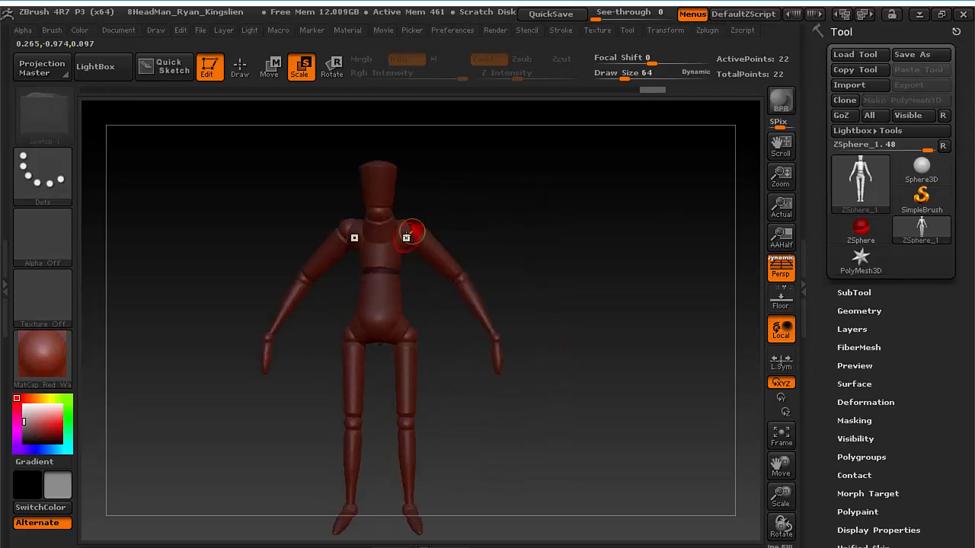
{"action": "left_click_drag", "start_coordinate": [406, 237], "coordinate": [418, 229]}
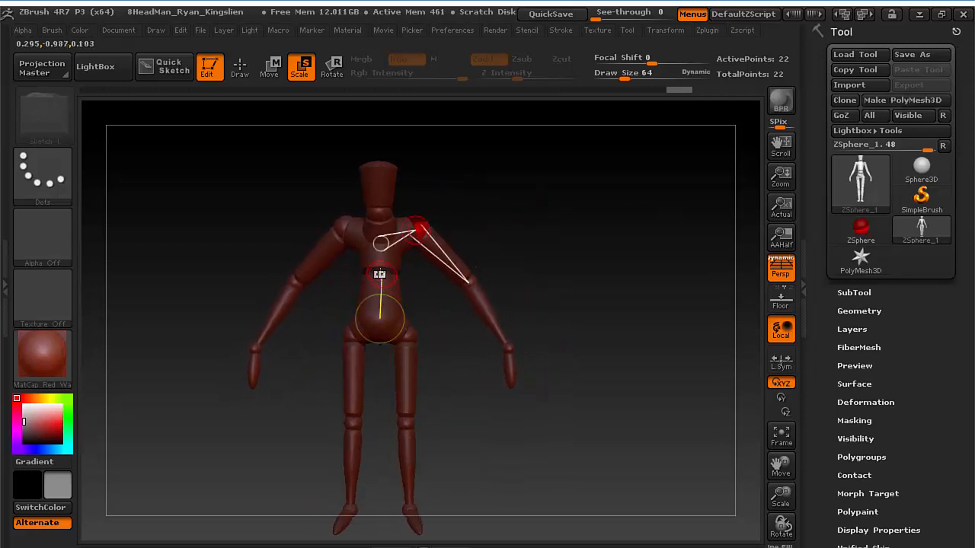
{"action": "left_click_drag", "start_coordinate": [559, 220], "coordinate": [364, 226]}
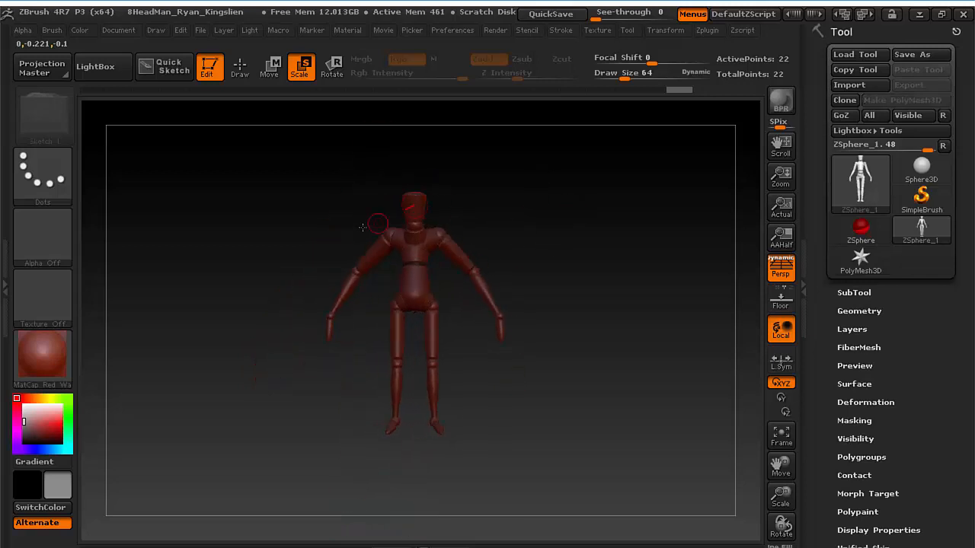
- Move the wrist, hand and elbow joints symmetrically to draw the forearms inward and bend the arms
{"action": "left_click", "coordinate": [269, 67]}
{"action": "left_click_drag", "start_coordinate": [330, 318], "coordinate": [338, 320]}
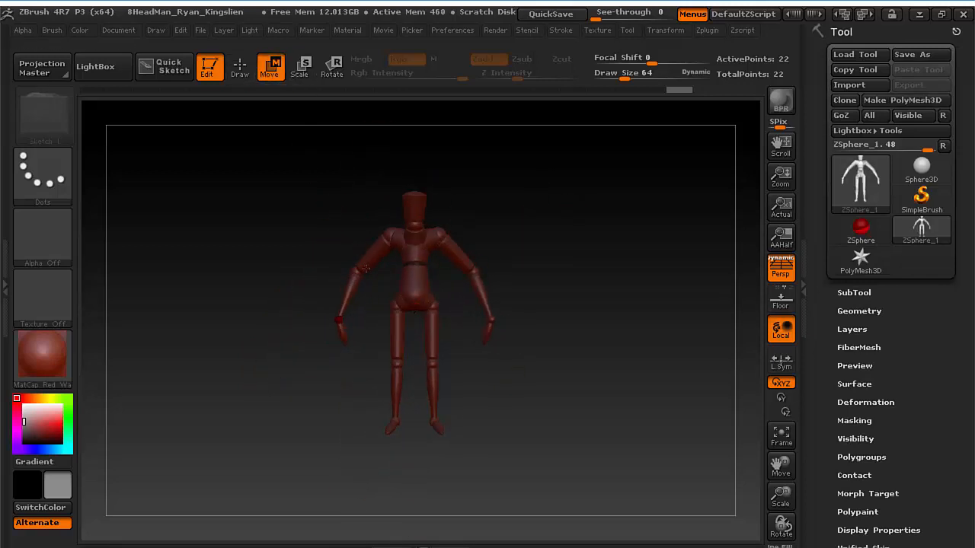
{"action": "left_click_drag", "start_coordinate": [309, 255], "coordinate": [352, 258]}
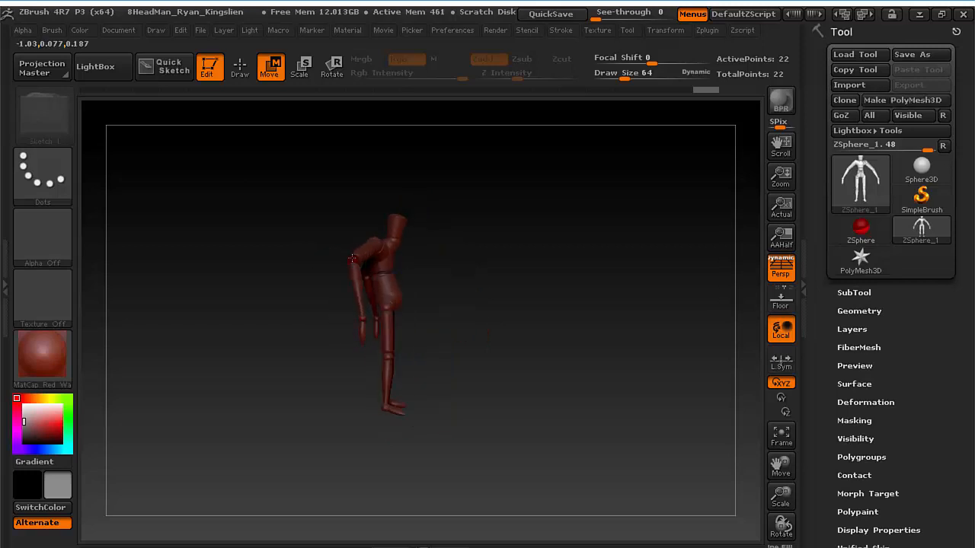
{"action": "left_click_drag", "start_coordinate": [362, 318], "coordinate": [375, 331]}
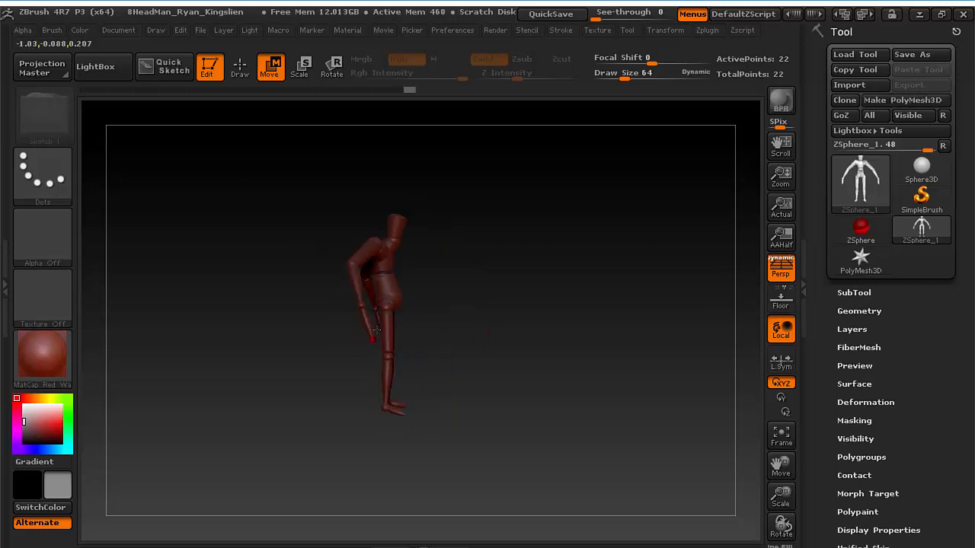
{"action": "left_click_drag", "start_coordinate": [438, 288], "coordinate": [398, 262]}
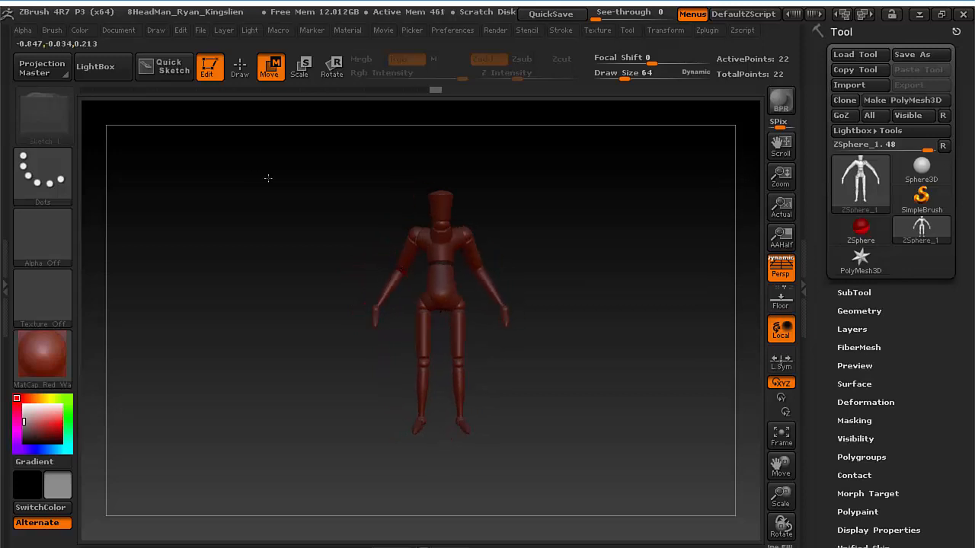
{"action": "left_click_drag", "start_coordinate": [525, 235], "coordinate": [419, 232]}
{"action": "mouse_move", "coordinate": [405, 264]}
{"action": "left_mouse_down"}
{"action": "mouse_move", "coordinate": [417, 263]}
{"action": "mouse_move", "coordinate": [395, 258]}
{"action": "mouse_move", "coordinate": [404, 257]}
{"action": "left_mouse_up"}
- Turn off perspective and reposition the knee and ankle joints in side view to bend the legs slightly
{"action": "mouse_move", "coordinate": [455, 345]}
{"action": "left_mouse_down", "text": "alt"}
{"action": "mouse_move", "coordinate": [465, 322]}
{"action": "mouse_move", "coordinate": [503, 325]}
{"action": "mouse_move", "coordinate": [515, 289]}
{"action": "mouse_move", "coordinate": [518, 305]}
{"action": "mouse_move", "coordinate": [479, 355]}
{"action": "mouse_move", "coordinate": [441, 355]}
{"action": "left_mouse_up", "text": "alt"}
{"action": "key", "text": "p"}
{"action": "left_click_drag", "start_coordinate": [441, 421], "coordinate": [444, 416]}
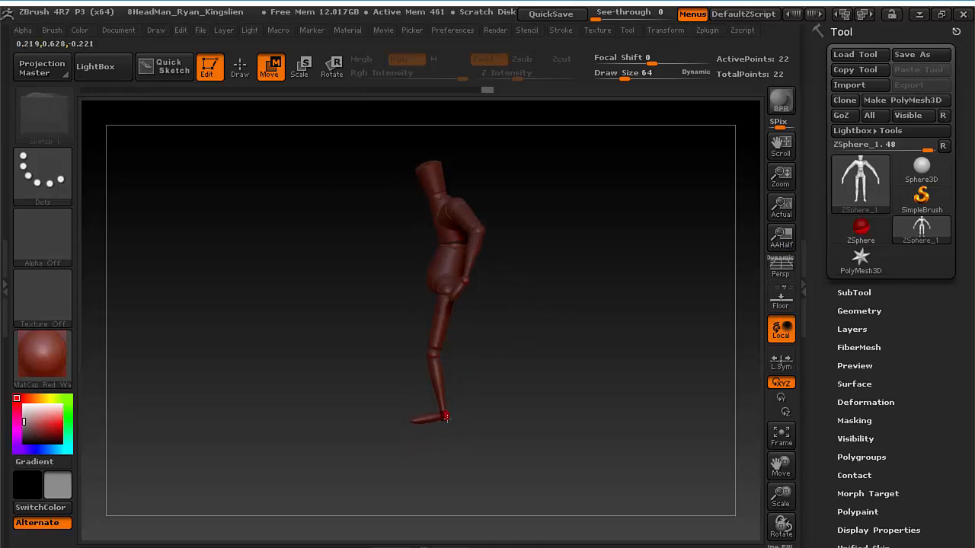
- Compare the mannequin's side view with perspective on and off, leaving perspective off
{"action": "key", "text": "p"}
{"action": "key", "text": "p"}
{"action": "key", "text": "p"}
{"action": "key", "text": "p"}
{"action": "key", "text": "p"}
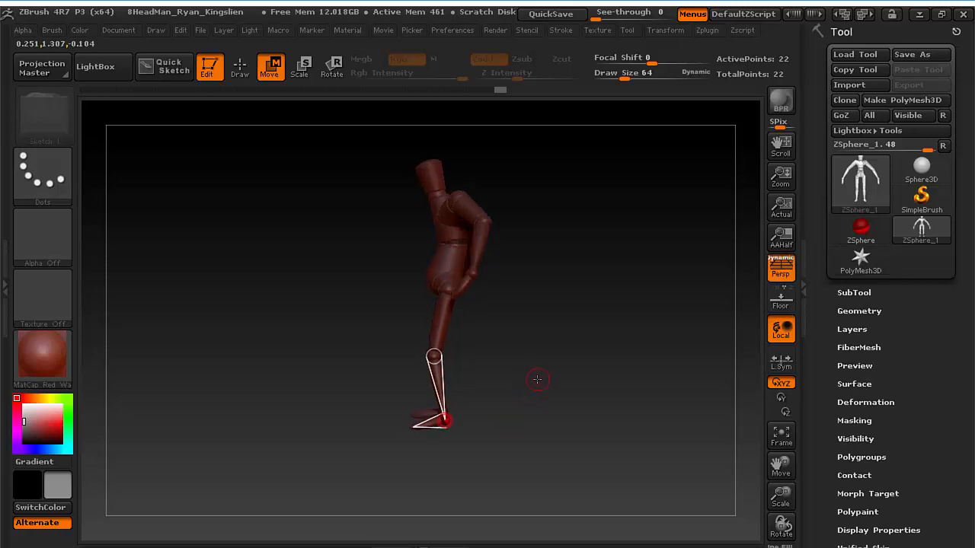
{"action": "key", "text": "p"}
{"action": "left_click_drag", "start_coordinate": [316, 333], "coordinate": [503, 361], "text": "alt"}
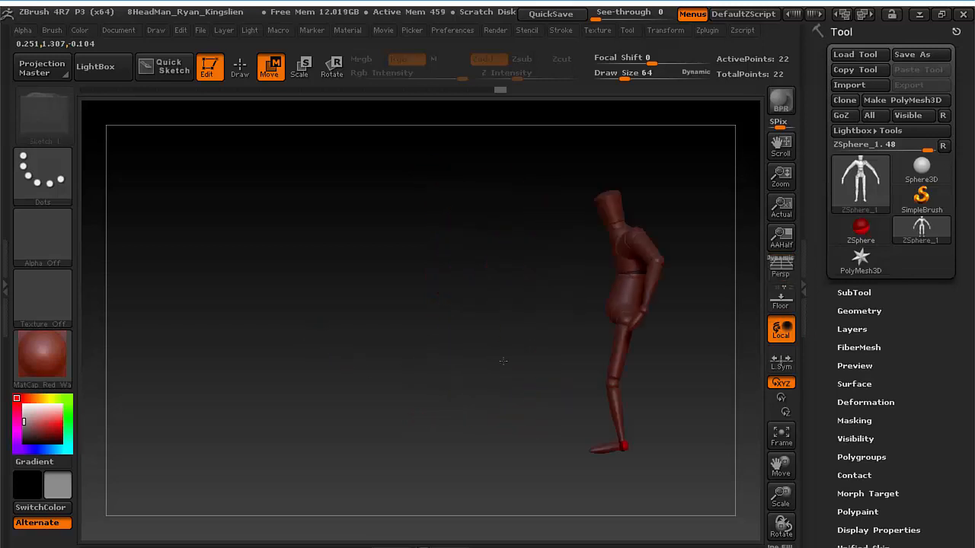
{"action": "left_click_drag", "start_coordinate": [468, 331], "coordinate": [425, 317], "text": "alt"}
{"action": "left_click_drag", "start_coordinate": [357, 311], "coordinate": [292, 307], "text": "alt"}
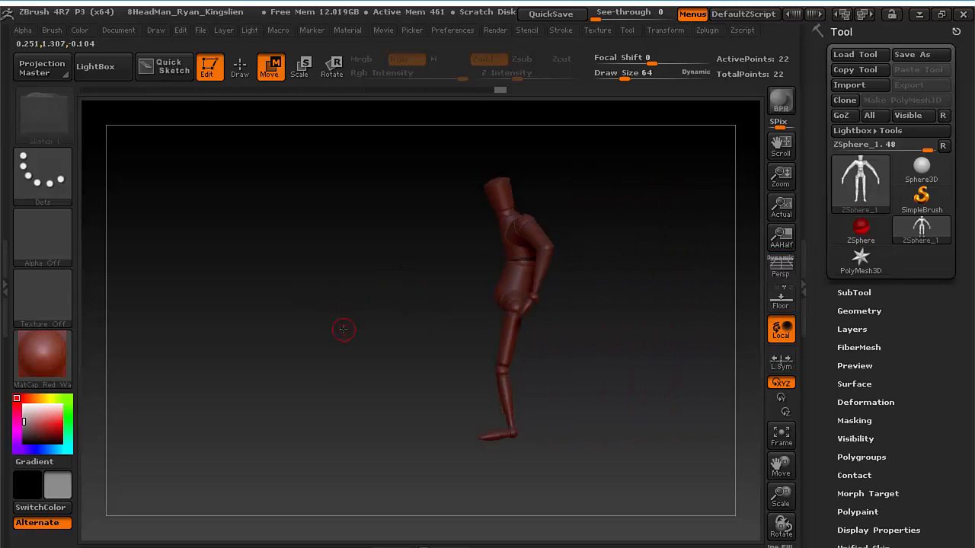
- Move the ankle joints slightly in side view to level the mannequin's feet
{"action": "left_click_drag", "start_coordinate": [364, 315], "coordinate": [587, 311], "text": "alt"}
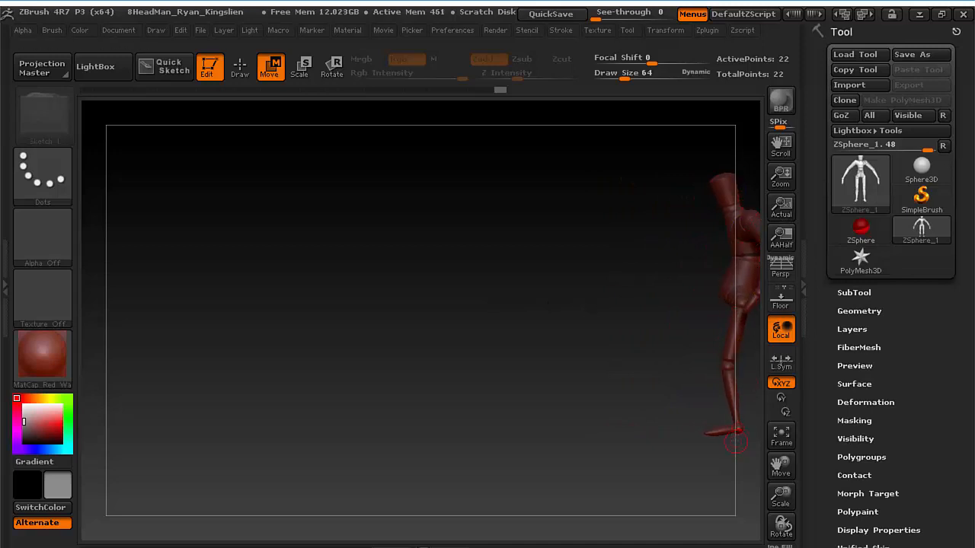
{"action": "left_click_drag", "start_coordinate": [610, 328], "coordinate": [680, 261]}
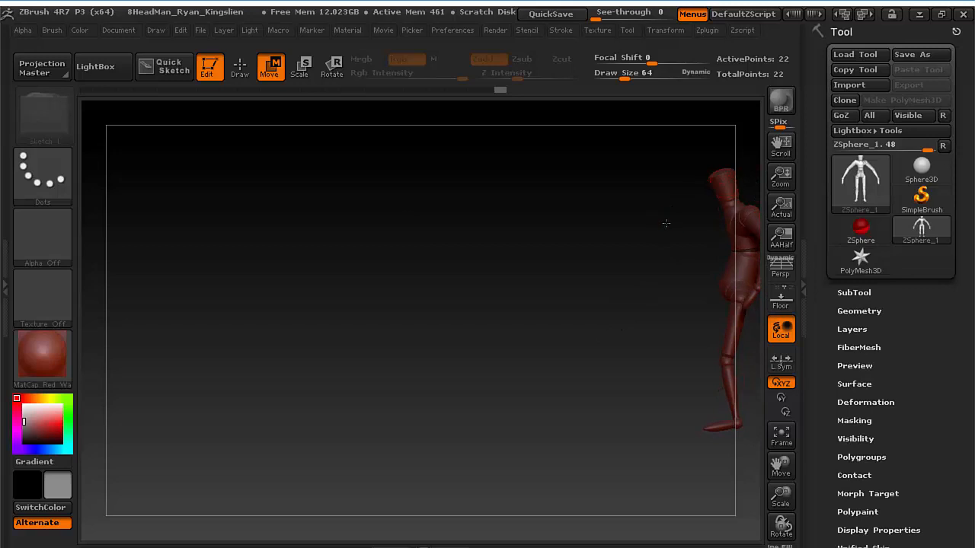
{"action": "mouse_move", "coordinate": [665, 223]}
{"action": "left_mouse_down"}
{"action": "mouse_move", "coordinate": [746, 191]}
{"action": "mouse_move", "coordinate": [674, 211]}
{"action": "left_mouse_up"}
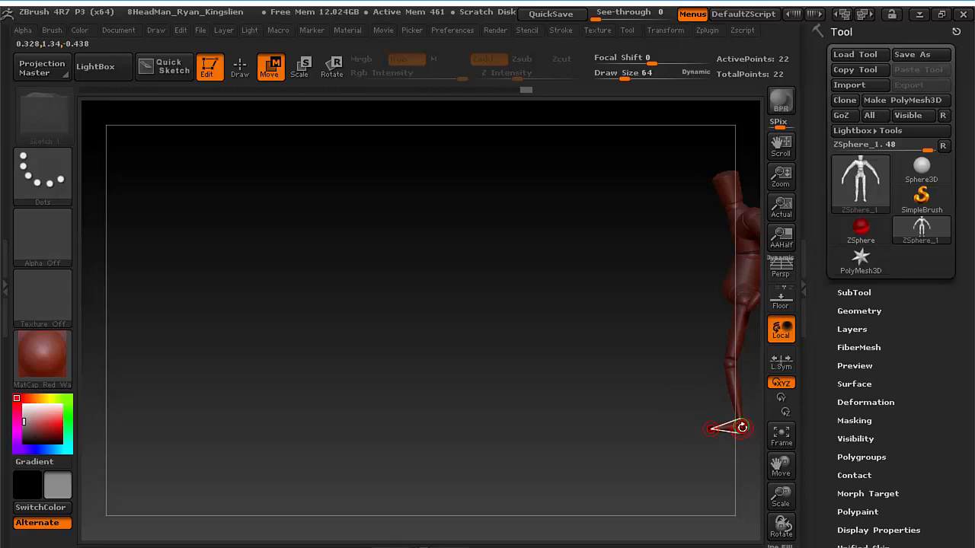
{"action": "left_click_drag", "start_coordinate": [743, 426], "coordinate": [744, 432]}
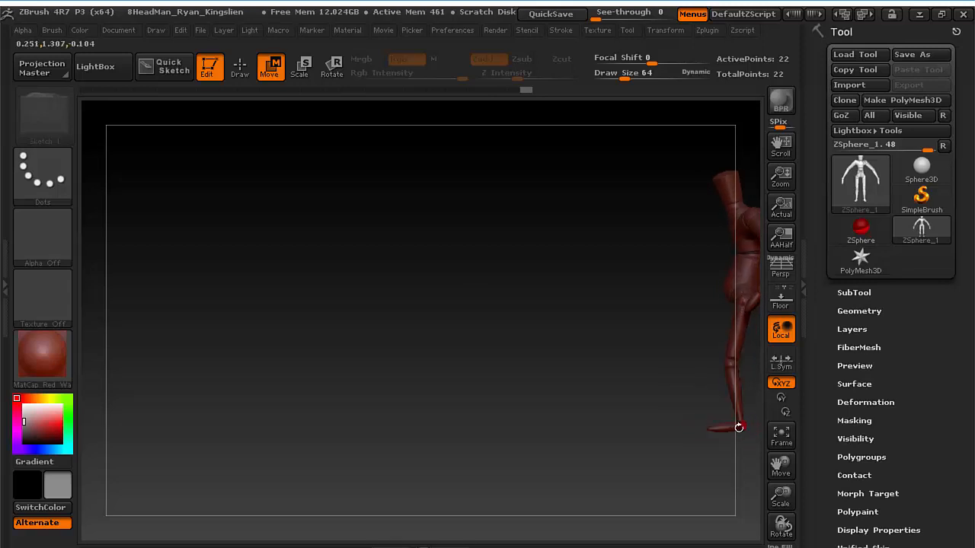
{"action": "left_click_drag", "start_coordinate": [651, 419], "coordinate": [496, 409], "text": "alt"}
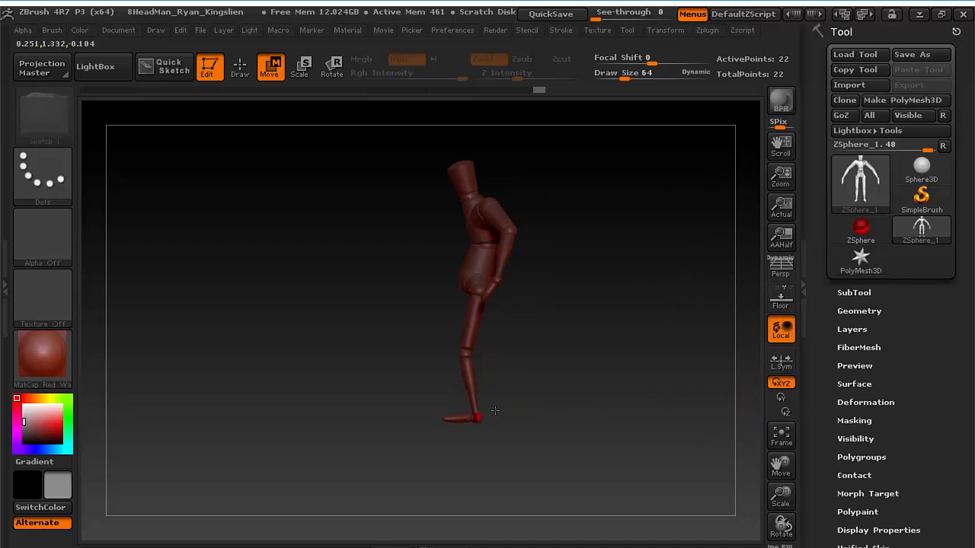
- Move the toe, ankle and knee joints forward in side view to bend the legs into a crouch
{"action": "left_click_drag", "start_coordinate": [588, 407], "coordinate": [386, 420], "text": "shift"}
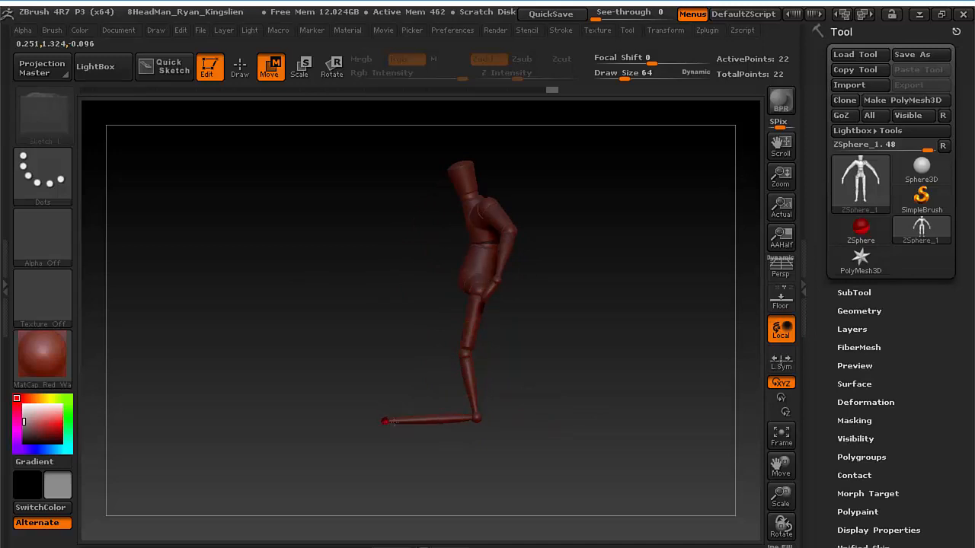
{"action": "left_click_drag", "start_coordinate": [478, 418], "coordinate": [425, 421]}
{"action": "left_click_drag", "start_coordinate": [468, 352], "coordinate": [429, 333]}
{"action": "key", "text": "a"}
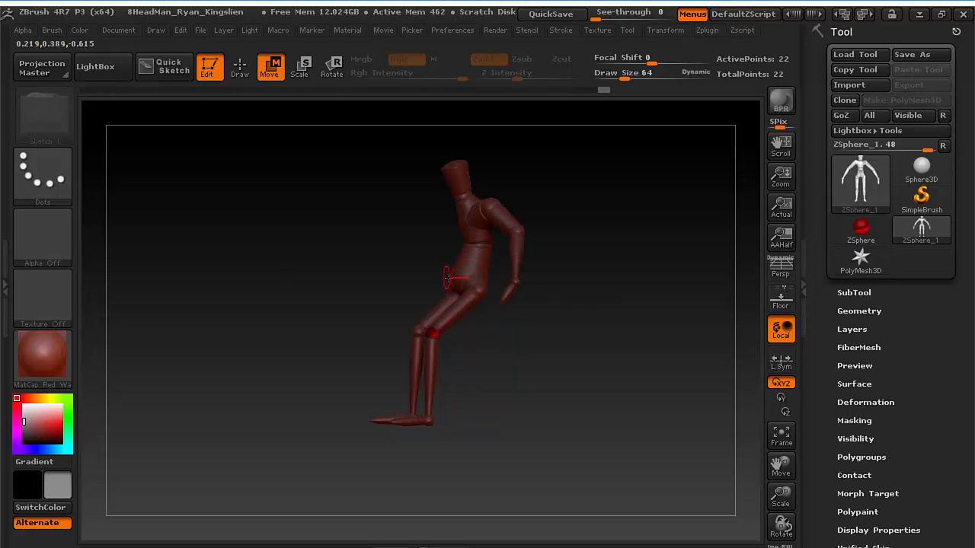
- Try to shift the pelvis and waist with Move to change the hip position over the bent legs
{"action": "left_click_drag", "start_coordinate": [461, 257], "coordinate": [466, 233]}
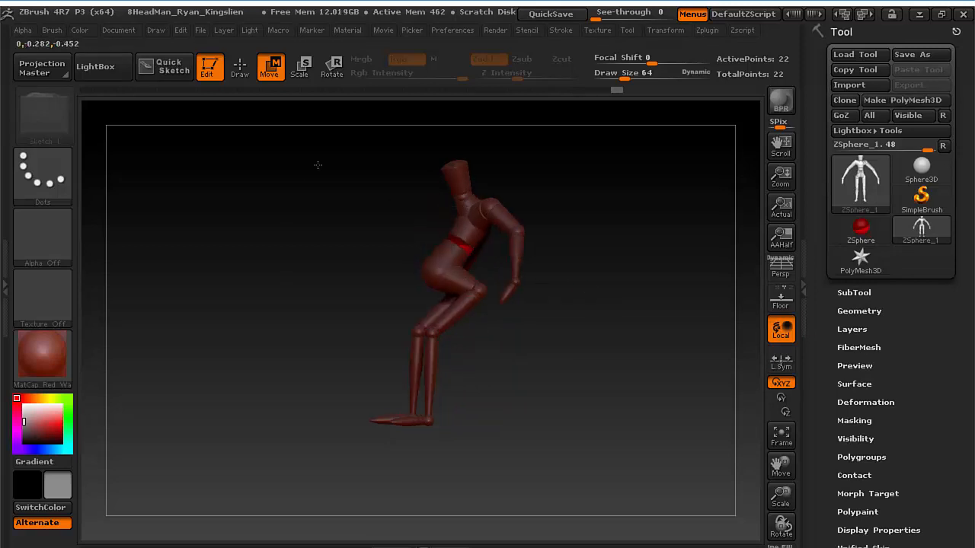
{"action": "left_click_drag", "start_coordinate": [446, 267], "coordinate": [478, 285]}
{"action": "key", "text": "e"}
{"action": "key", "text": "r"}
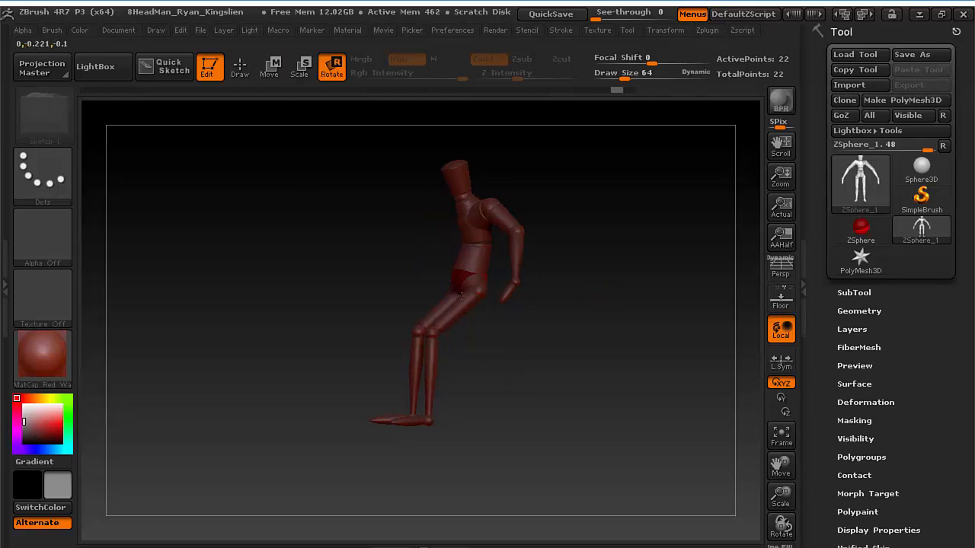
- Move the pelvis, knee, ankle and toe joints to push the hips forward over the feet with slightly bent legs
{"action": "key", "text": "w"}
{"action": "left_click_drag", "start_coordinate": [457, 275], "coordinate": [470, 237]}
{"action": "left_click_drag", "start_coordinate": [493, 321], "coordinate": [436, 344], "text": "shift"}
{"action": "left_click_drag", "start_coordinate": [440, 430], "coordinate": [439, 410]}
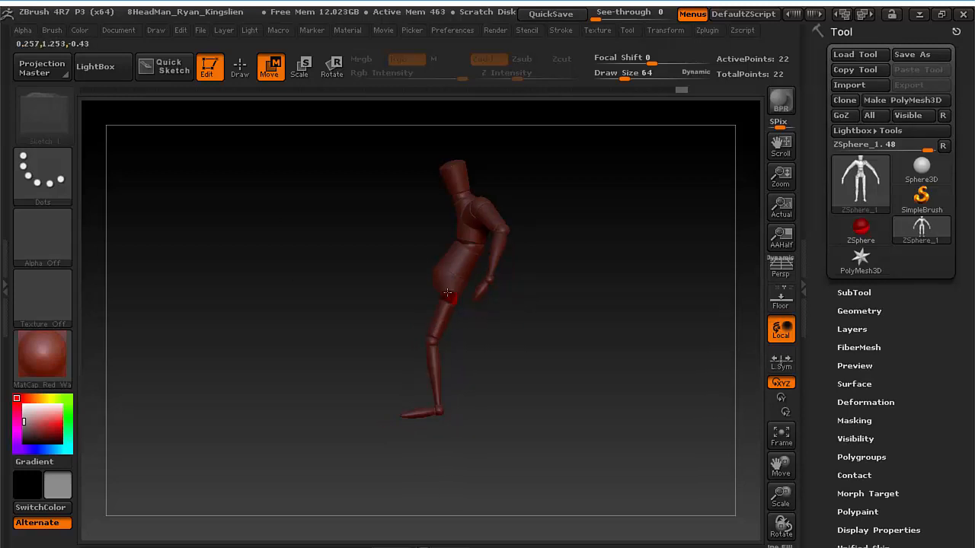
{"action": "mouse_move", "coordinate": [525, 333]}
{"action": "left_mouse_down"}
{"action": "mouse_move", "coordinate": [494, 334]}
{"action": "mouse_move", "coordinate": [550, 343]}
{"action": "mouse_move", "coordinate": [553, 335]}
{"action": "mouse_move", "coordinate": [533, 347]}
{"action": "left_mouse_up"}
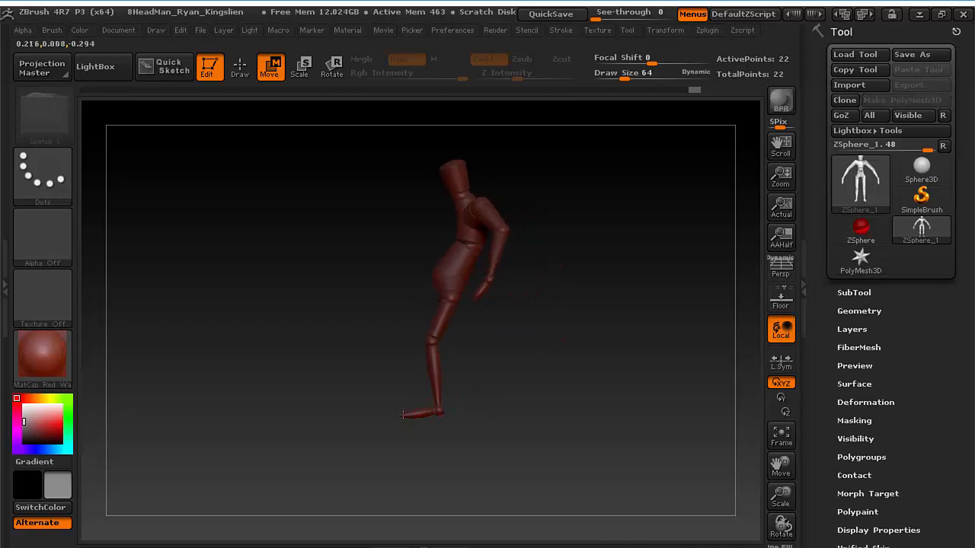
{"action": "left_click_drag", "start_coordinate": [403, 415], "coordinate": [404, 416]}
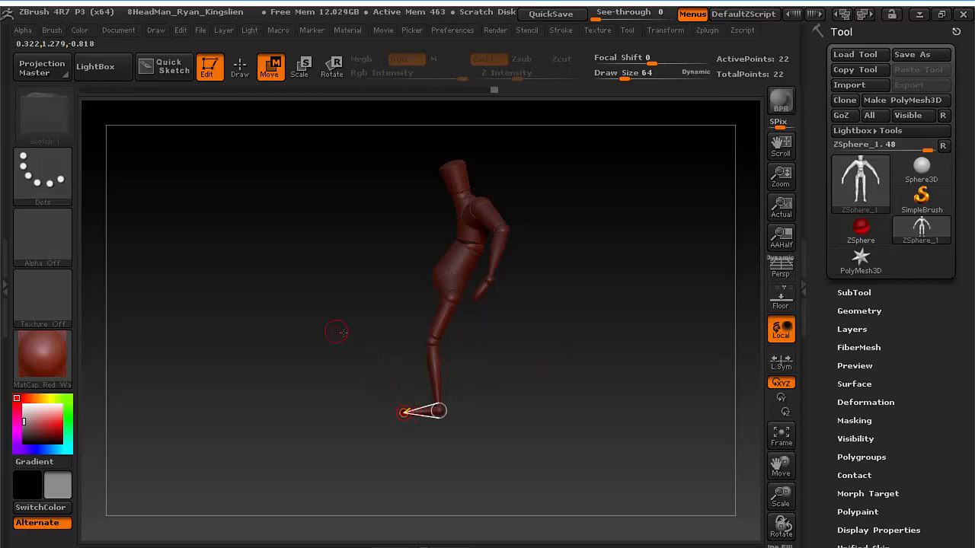
- Move the knee and foot joints backward in side view to bring the lower legs under the torso
{"action": "left_click_drag", "start_coordinate": [342, 333], "coordinate": [512, 326], "text": "alt"}
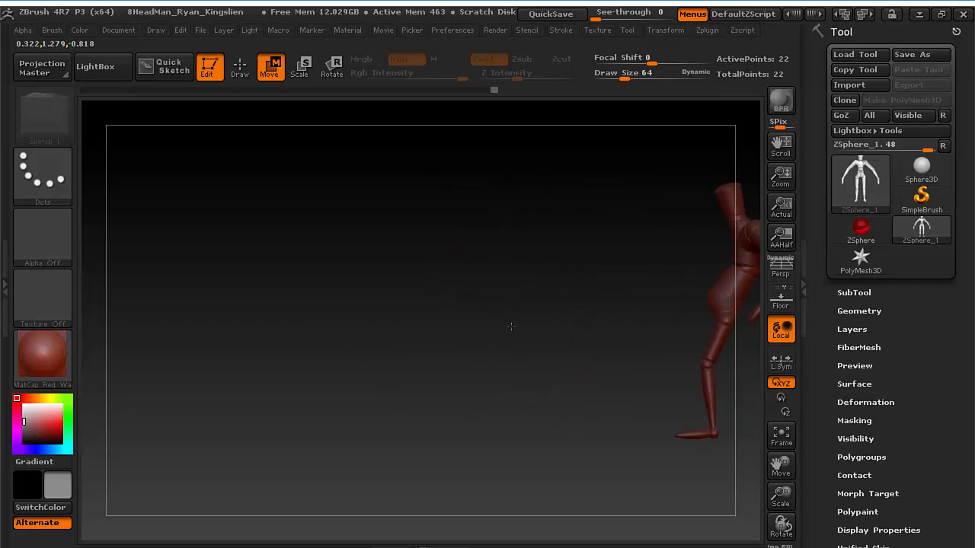
{"action": "left_click_drag", "start_coordinate": [602, 290], "coordinate": [407, 290], "text": "alt"}
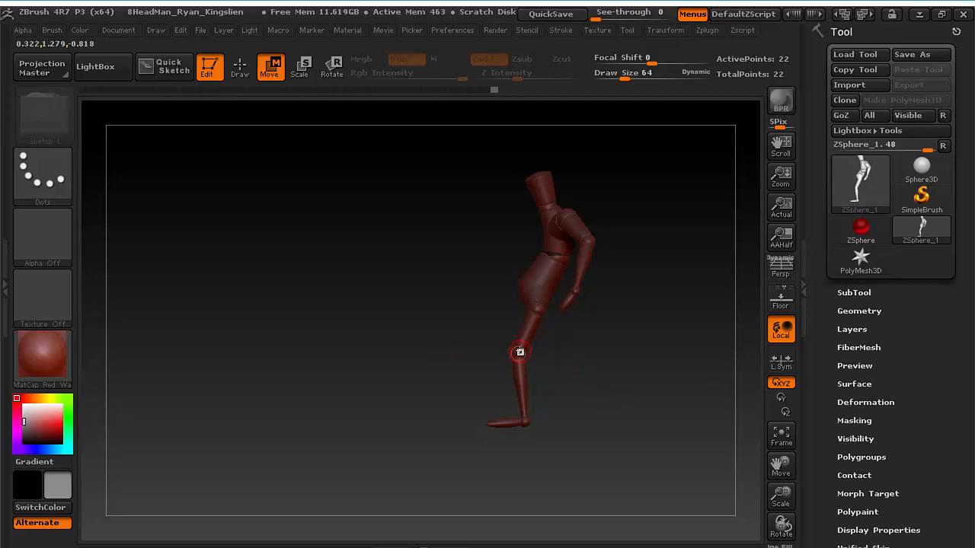
{"action": "left_click_drag", "start_coordinate": [519, 352], "coordinate": [526, 356]}
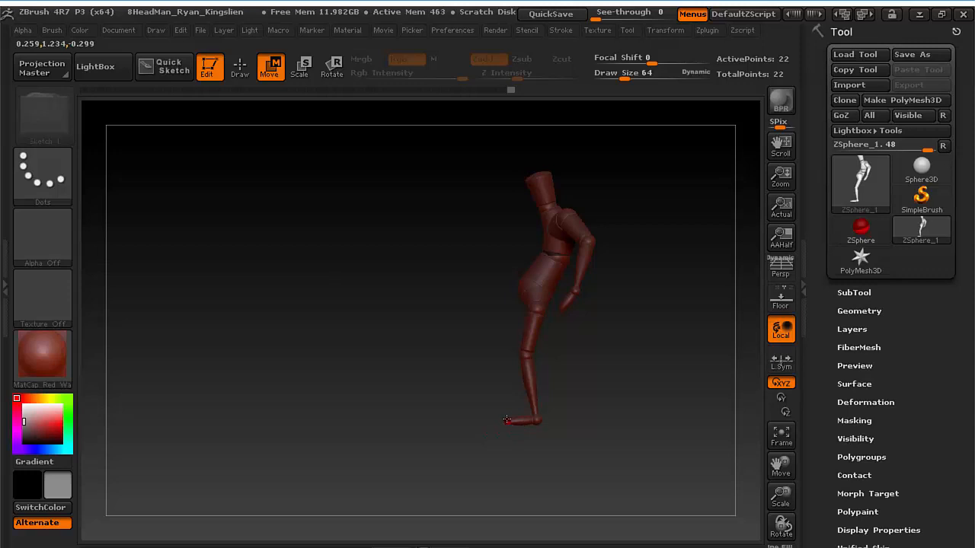
{"action": "left_click_drag", "start_coordinate": [635, 430], "coordinate": [632, 380]}
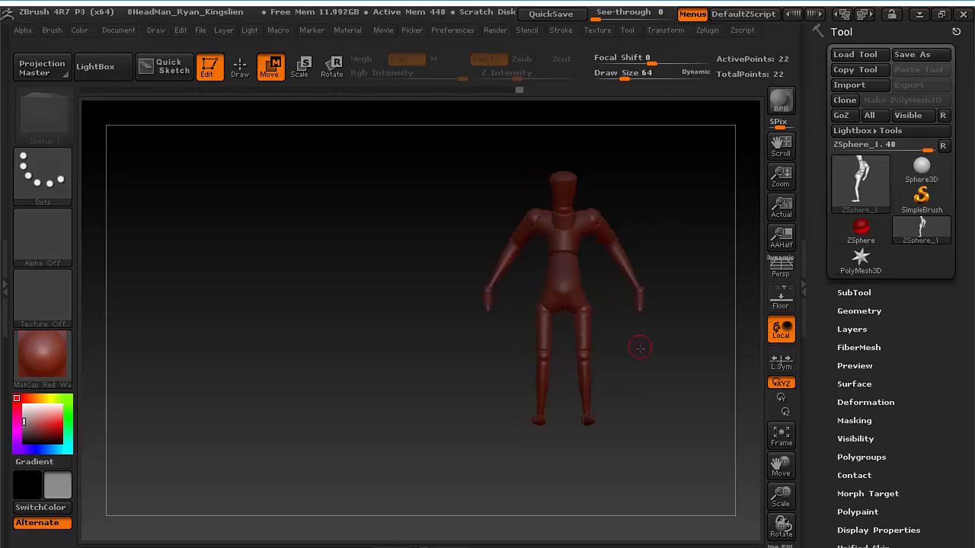
- Turn on perspective and adjust the elbow, hand and hip joints symmetrically with Move
{"action": "mouse_move", "coordinate": [637, 342]}
{"action": "left_mouse_down"}
{"action": "mouse_move", "coordinate": [653, 355]}
{"action": "mouse_move", "coordinate": [619, 321]}
{"action": "mouse_move", "coordinate": [622, 342]}
{"action": "left_mouse_up"}
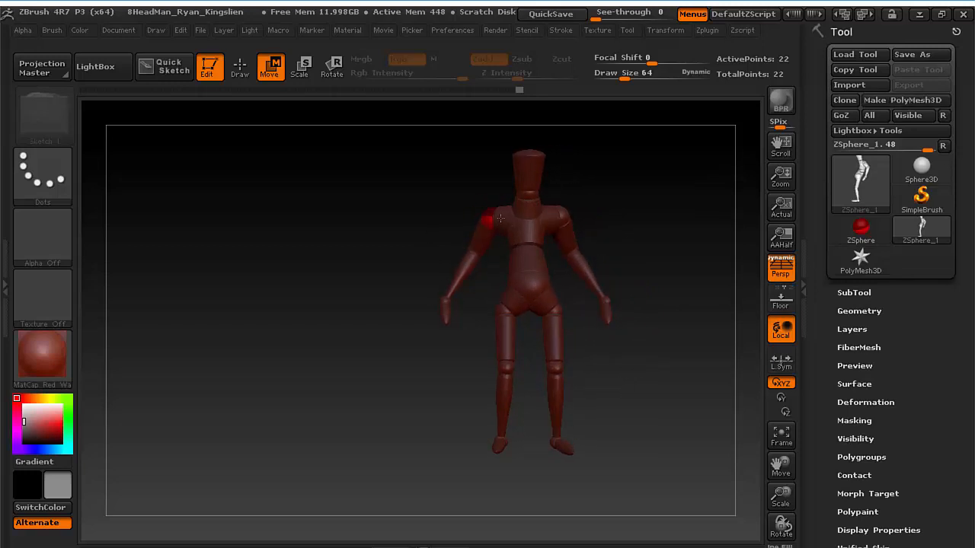
{"action": "left_click_drag", "start_coordinate": [635, 220], "coordinate": [592, 280]}
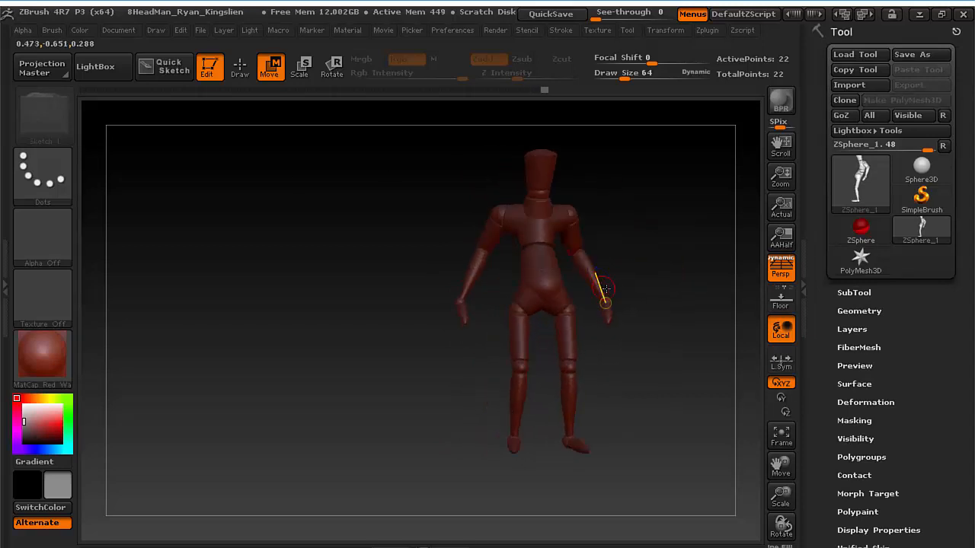
{"action": "left_click_drag", "start_coordinate": [607, 321], "coordinate": [613, 315]}
{"action": "mouse_move", "coordinate": [635, 282]}
{"action": "left_mouse_down"}
{"action": "mouse_move", "coordinate": [651, 268]}
{"action": "mouse_move", "coordinate": [642, 272]}
{"action": "left_mouse_up"}
{"action": "mouse_move", "coordinate": [571, 224]}
{"action": "left_mouse_down"}
{"action": "mouse_move", "coordinate": [556, 216]}
{"action": "mouse_move", "coordinate": [608, 240]}
{"action": "mouse_move", "coordinate": [489, 237]}
{"action": "mouse_move", "coordinate": [466, 257]}
{"action": "mouse_move", "coordinate": [537, 260]}
{"action": "left_mouse_up"}
{"action": "left_click", "coordinate": [518, 312]}
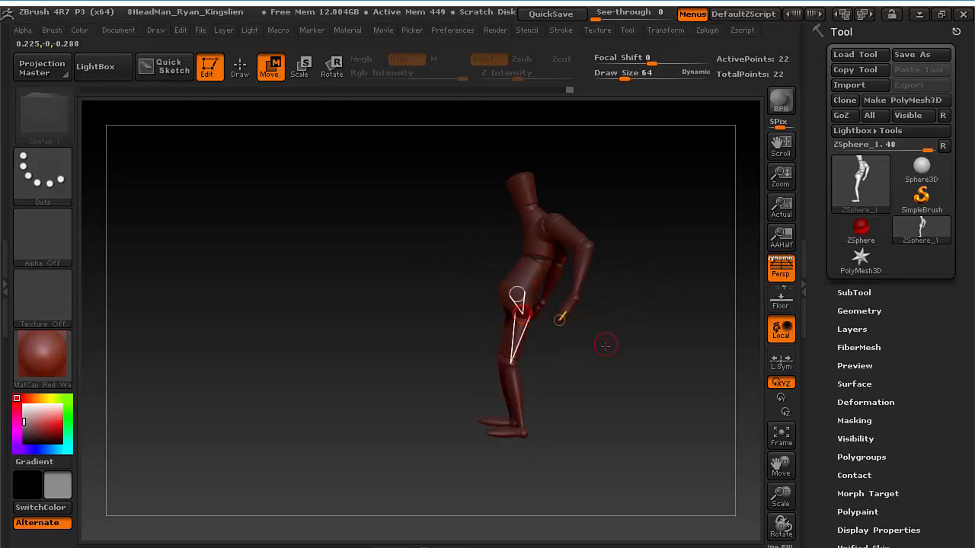
- Turn off perspective and move the ankle and toe joints in side view to set the feet farther back
{"action": "left_click_drag", "start_coordinate": [605, 342], "coordinate": [450, 343], "text": "shift"}
{"action": "left_click_drag", "start_coordinate": [391, 337], "coordinate": [600, 349], "text": "alt"}
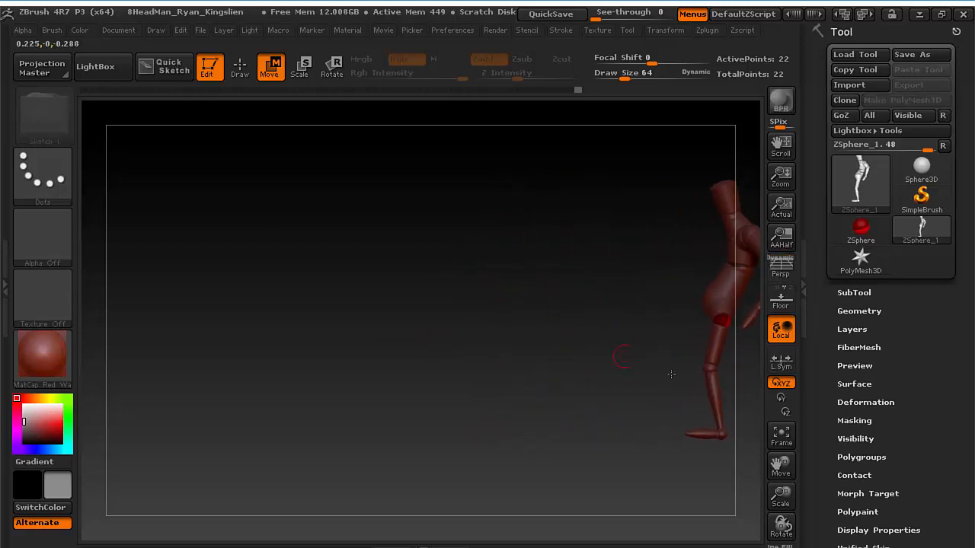
{"action": "left_click_drag", "start_coordinate": [720, 437], "coordinate": [695, 433]}
{"action": "left_click_drag", "start_coordinate": [650, 375], "coordinate": [413, 386], "text": "alt"}
{"action": "left_click_drag", "start_coordinate": [632, 320], "coordinate": [502, 271]}
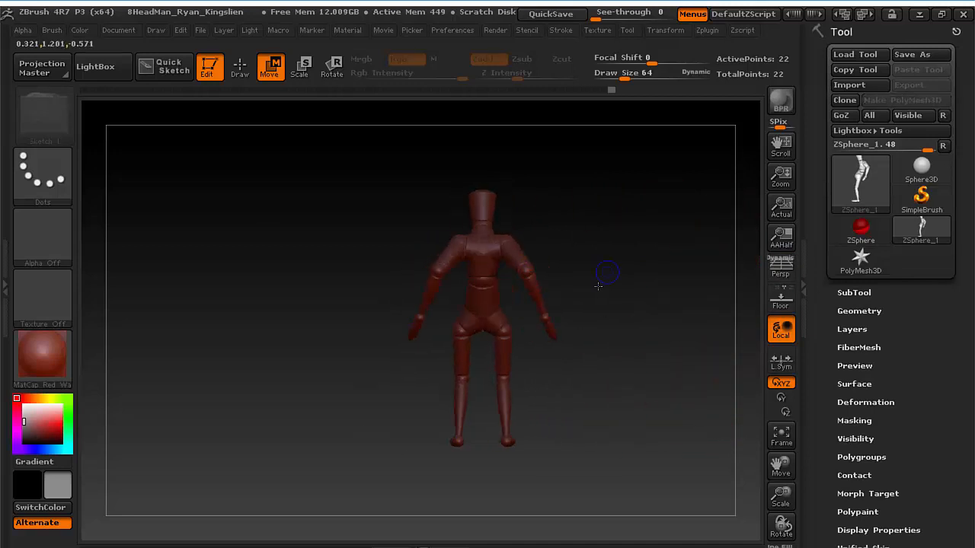
- Nudge the waist joint between chest and pelvis in side view to refine the curve of the torso
{"action": "left_click_drag", "start_coordinate": [598, 284], "coordinate": [571, 287], "text": "alt"}
{"action": "left_click", "coordinate": [490, 249]}
{"action": "left_click_drag", "start_coordinate": [561, 216], "coordinate": [572, 226], "text": "shift"}
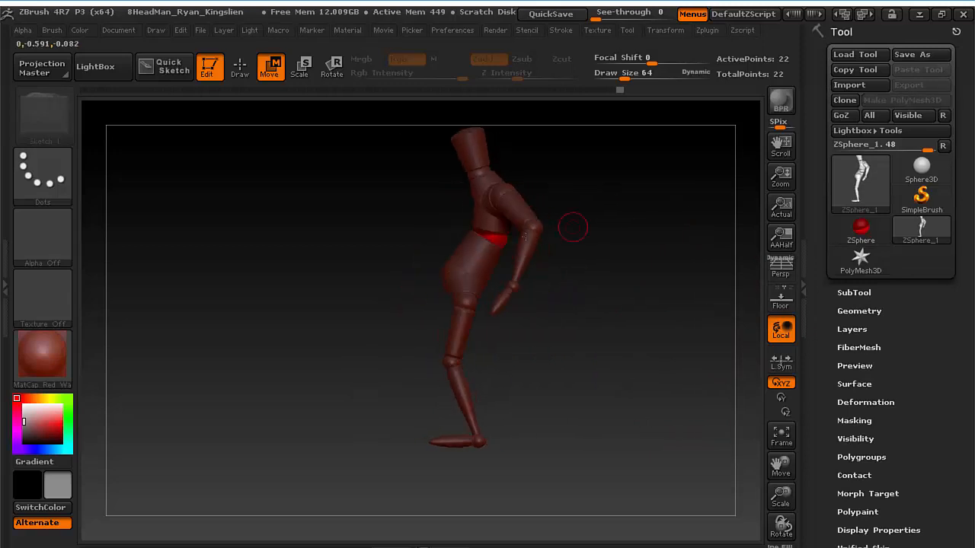
{"action": "left_click", "coordinate": [483, 233]}
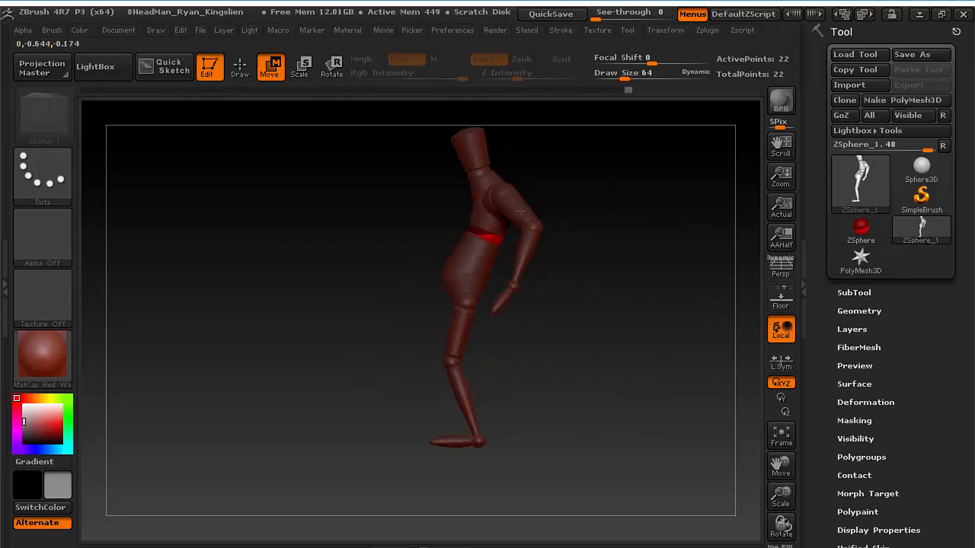
{"action": "left_click_drag", "start_coordinate": [609, 176], "coordinate": [589, 274], "text": "alt"}
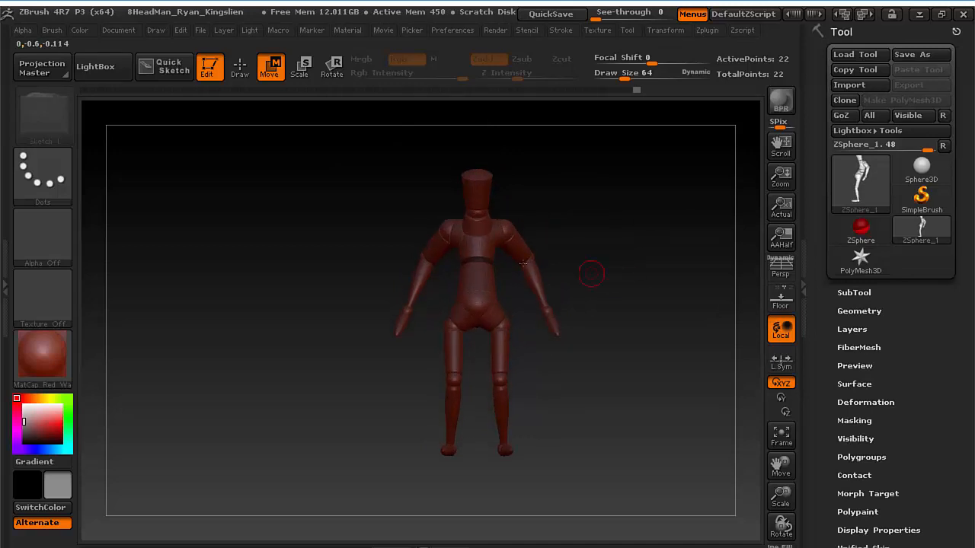
- Move the elbow joints slightly inward and adjust the shoulder joints symmetrically
{"action": "left_click_drag", "start_coordinate": [428, 258], "coordinate": [431, 260]}
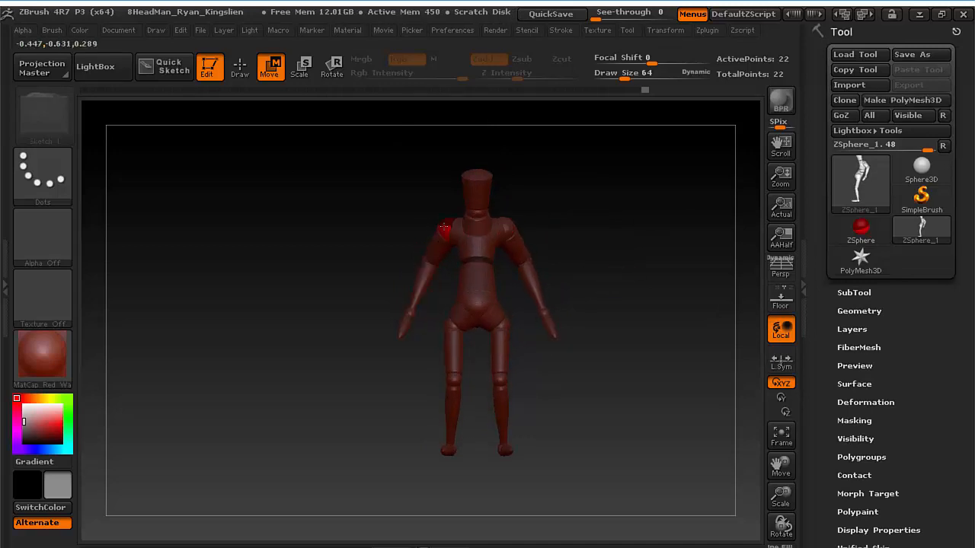
{"action": "left_click", "coordinate": [445, 230]}
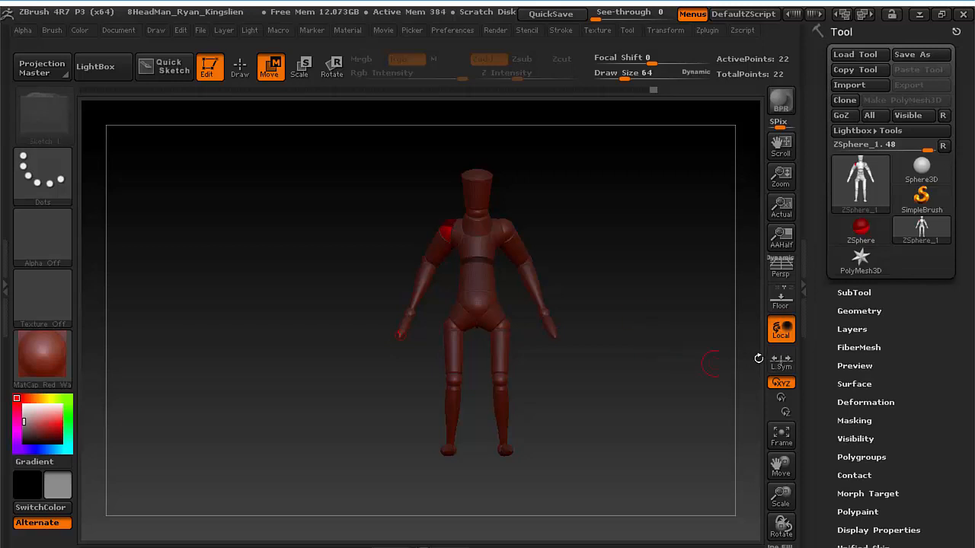
{"action": "left_click_drag", "start_coordinate": [674, 330], "coordinate": [663, 331]}
- Turn on perspective, check the pose from several angles and move the knee joints slightly outward
{"action": "key", "text": "p"}
{"action": "left_click_drag", "start_coordinate": [651, 363], "coordinate": [626, 346]}
{"action": "left_click_drag", "start_coordinate": [634, 299], "coordinate": [415, 334]}
{"action": "left_click_drag", "start_coordinate": [533, 347], "coordinate": [670, 282]}
{"action": "left_click_drag", "start_coordinate": [645, 351], "coordinate": [548, 366]}
{"action": "left_click_drag", "start_coordinate": [427, 374], "coordinate": [418, 373]}
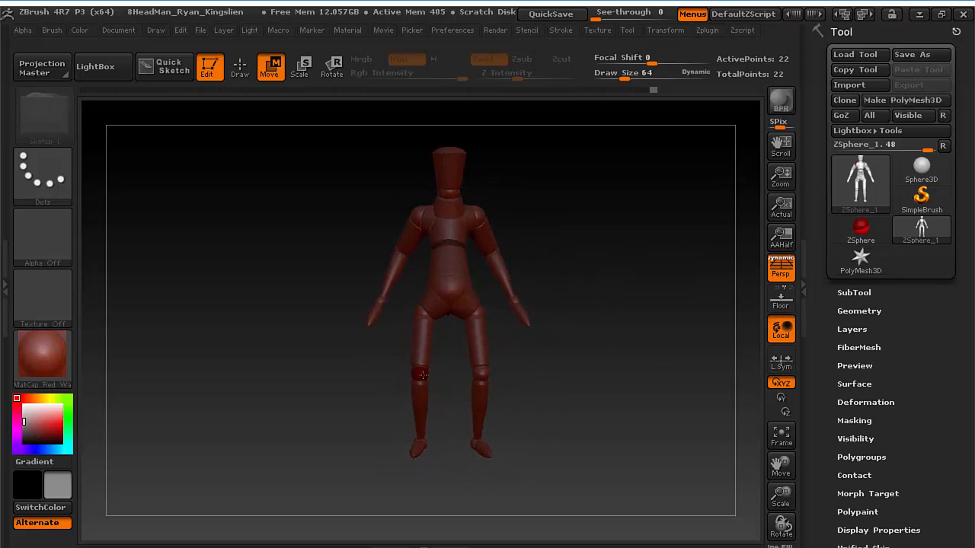
{"action": "left_click_drag", "start_coordinate": [540, 391], "coordinate": [626, 361]}
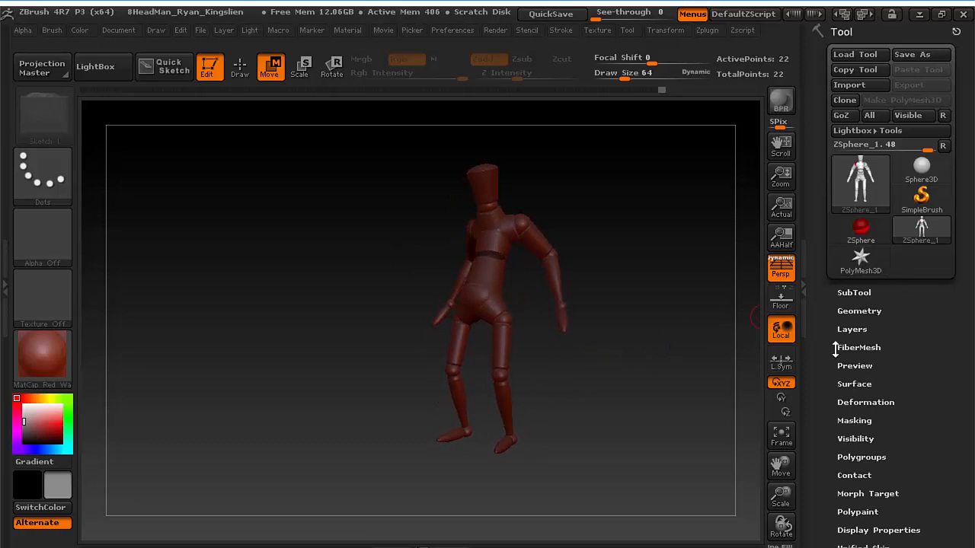
- Preview the adaptive skin of the posed ZSphere mannequin
{"action": "left_click_drag", "start_coordinate": [831, 395], "coordinate": [832, 363]}
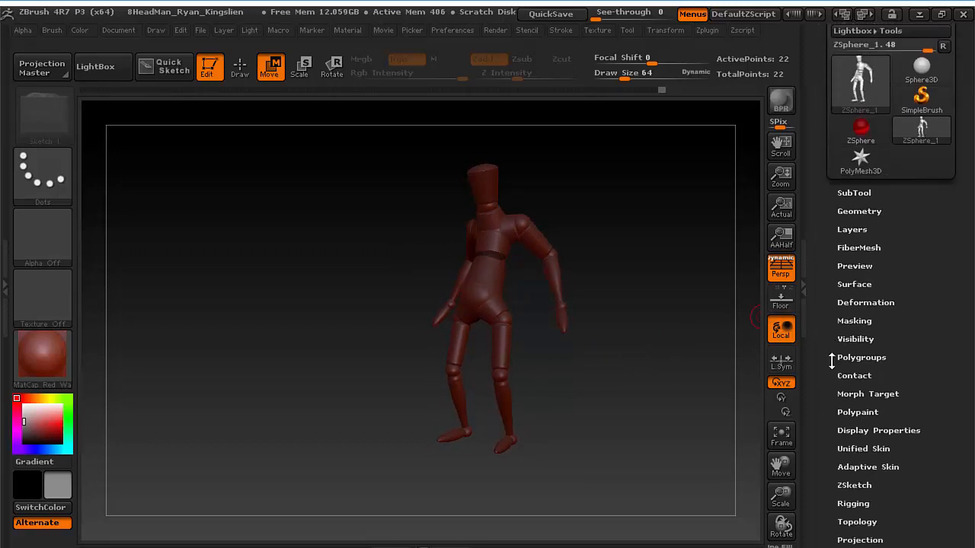
{"action": "left_click_drag", "start_coordinate": [828, 416], "coordinate": [851, 399]}
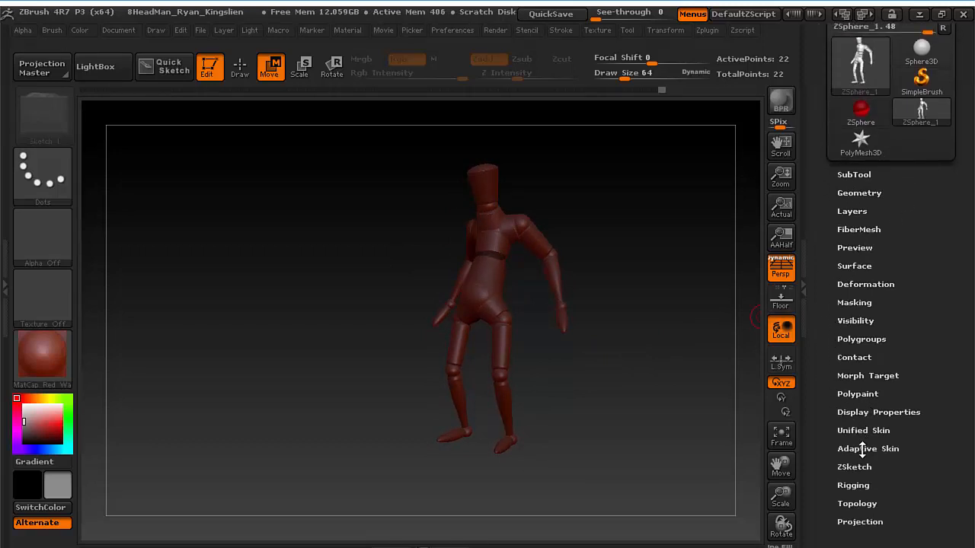
{"action": "left_click", "coordinate": [862, 448]}
{"action": "left_click", "coordinate": [835, 361]}
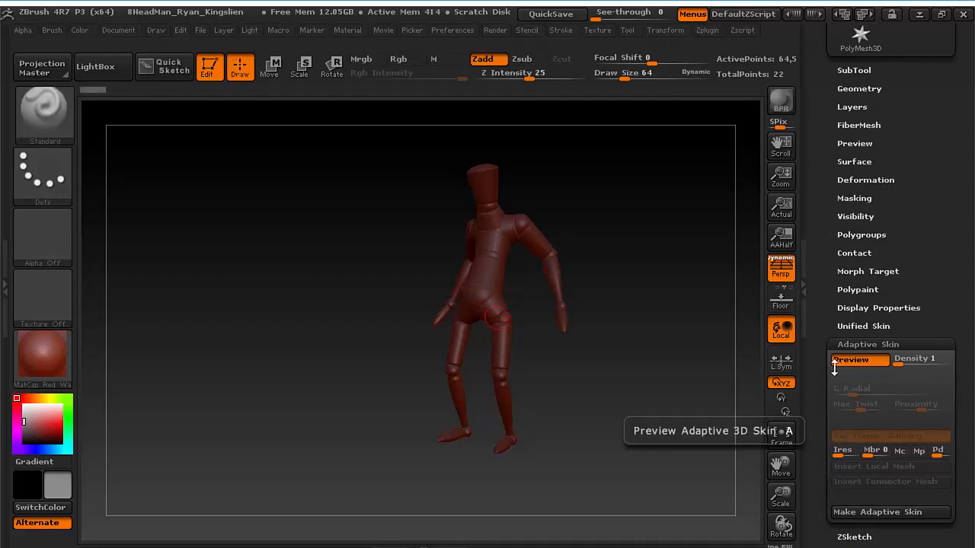
- Convert the previewed mannequin skin into a PolyMesh3D and temporarily activate the Smooth brush over its torso
{"action": "left_click_drag", "start_coordinate": [816, 304], "coordinate": [823, 365]}
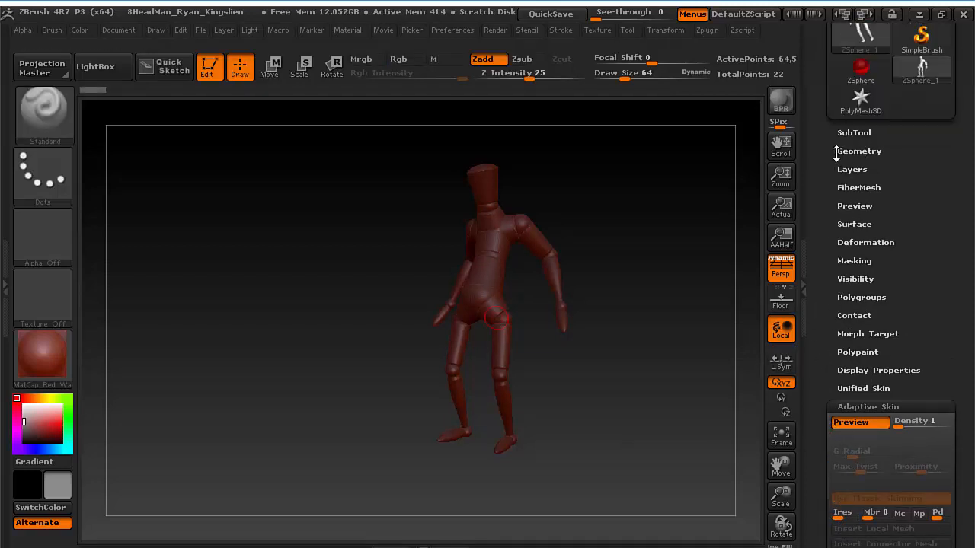
{"action": "left_click_drag", "start_coordinate": [836, 154], "coordinate": [837, 268]}
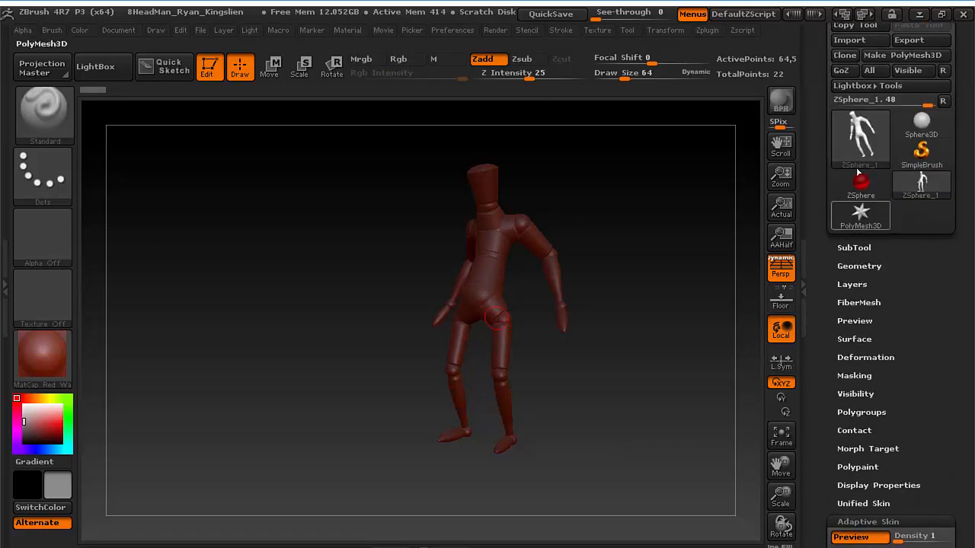
{"action": "left_click", "coordinate": [904, 58]}
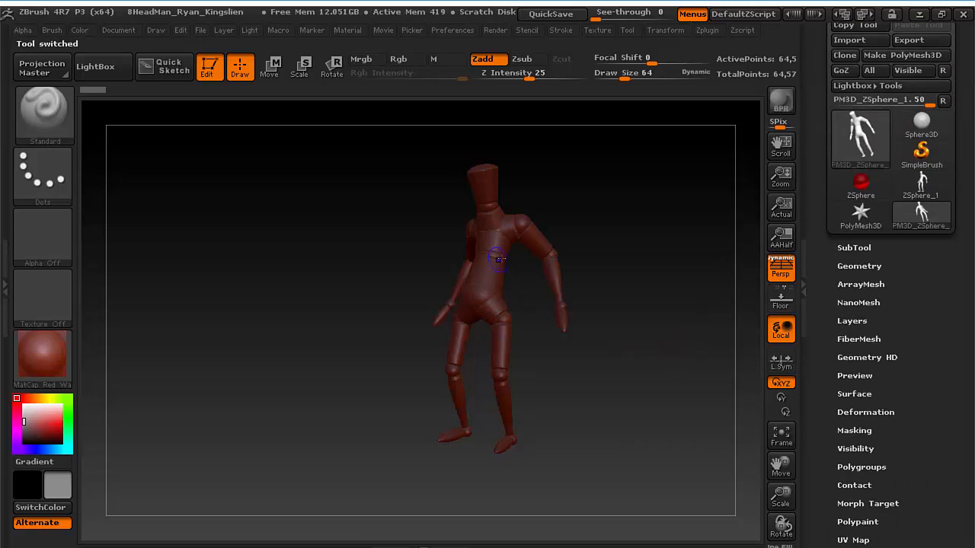
{"action": "key", "text": "shift"}
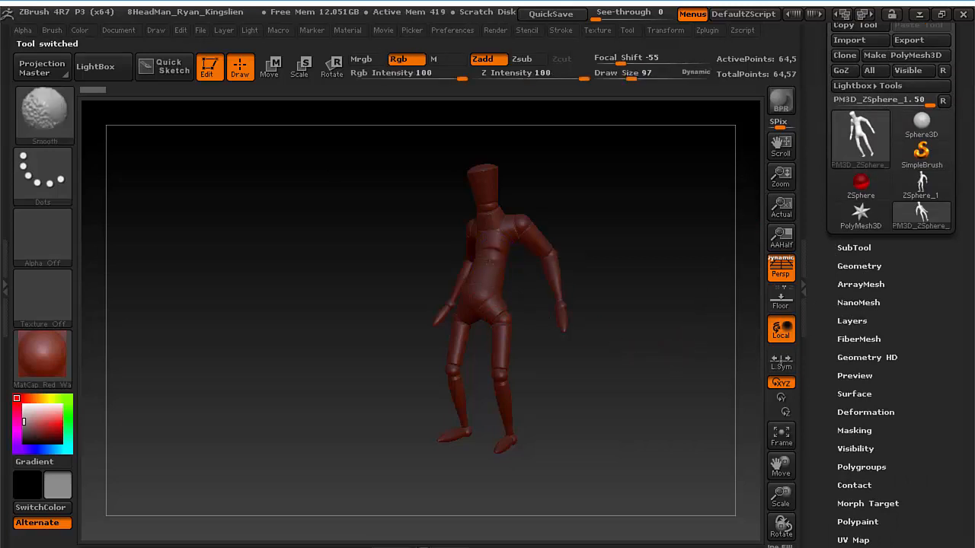
- Convert the mannequin PolyMesh3D into a DynaMesh at resolution 128 and remesh it
{"action": "left_click_drag", "start_coordinate": [675, 364], "coordinate": [731, 349]}
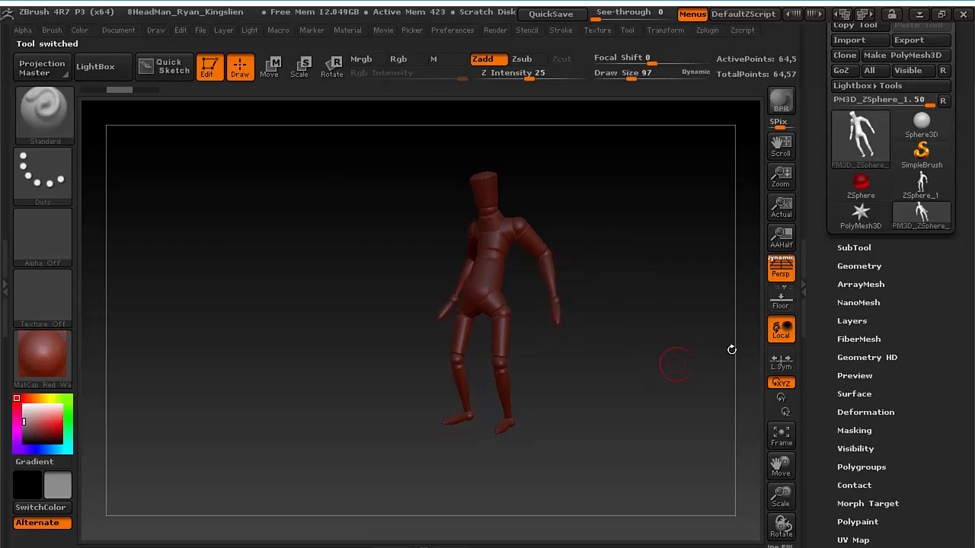
{"action": "left_click", "coordinate": [851, 267]}
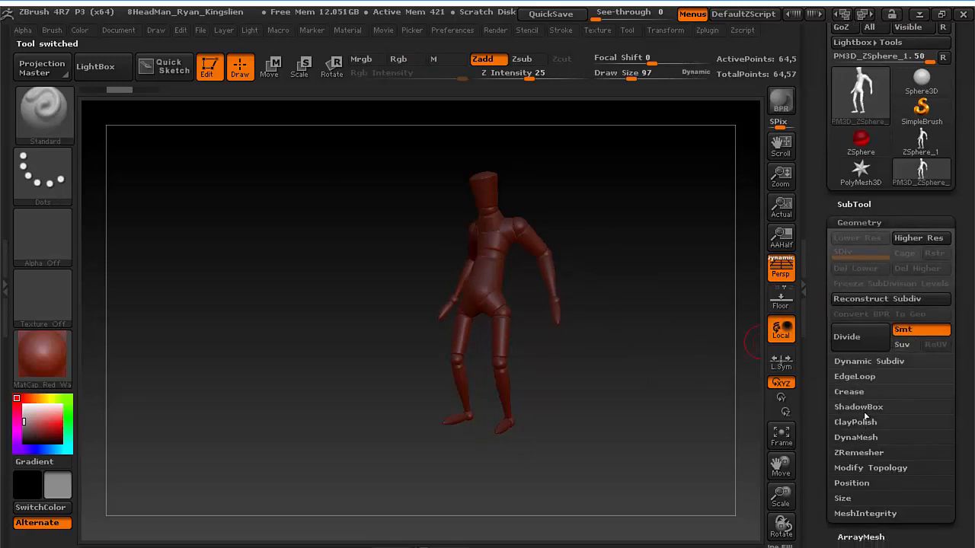
{"action": "left_click", "coordinate": [876, 440]}
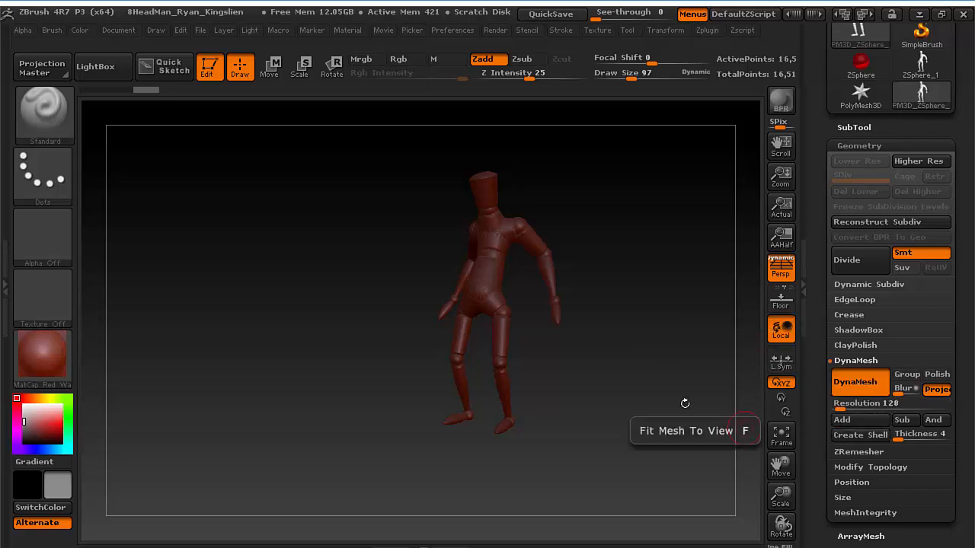
{"action": "left_click_drag", "start_coordinate": [610, 336], "coordinate": [624, 365], "text": "ctrl"}
- Smooth the joint seams across the front of the mannequin's torso and around the hips with the Smooth brush
{"action": "left_click_drag", "start_coordinate": [635, 399], "coordinate": [678, 387]}
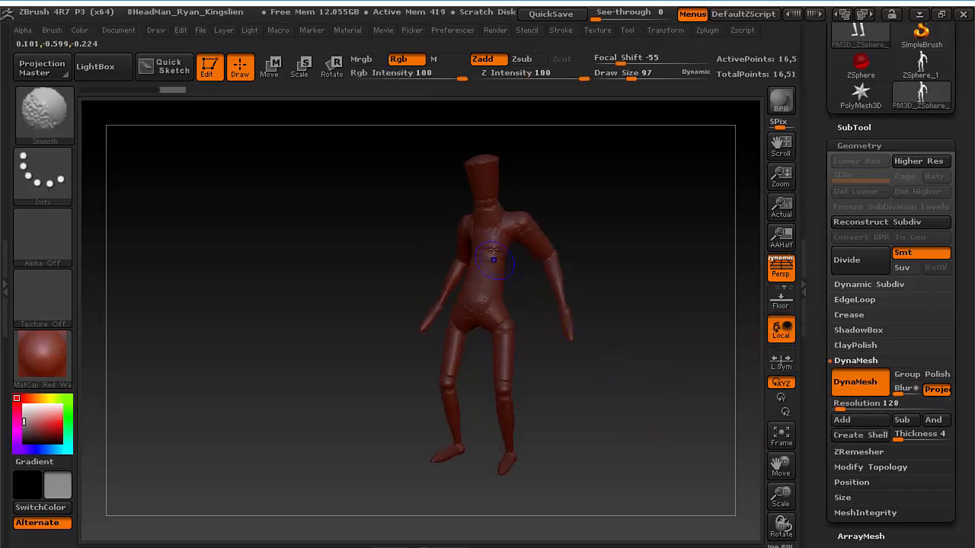
{"action": "mouse_move", "coordinate": [492, 248]}
{"action": "left_mouse_down", "text": "shift"}
{"action": "mouse_move", "coordinate": [481, 272]}
{"action": "mouse_move", "coordinate": [487, 259]}
{"action": "left_mouse_up", "text": "shift"}
{"action": "left_click_drag", "start_coordinate": [664, 387], "coordinate": [642, 379]}
{"action": "left_click_drag", "start_coordinate": [505, 329], "coordinate": [504, 325], "text": "shift"}
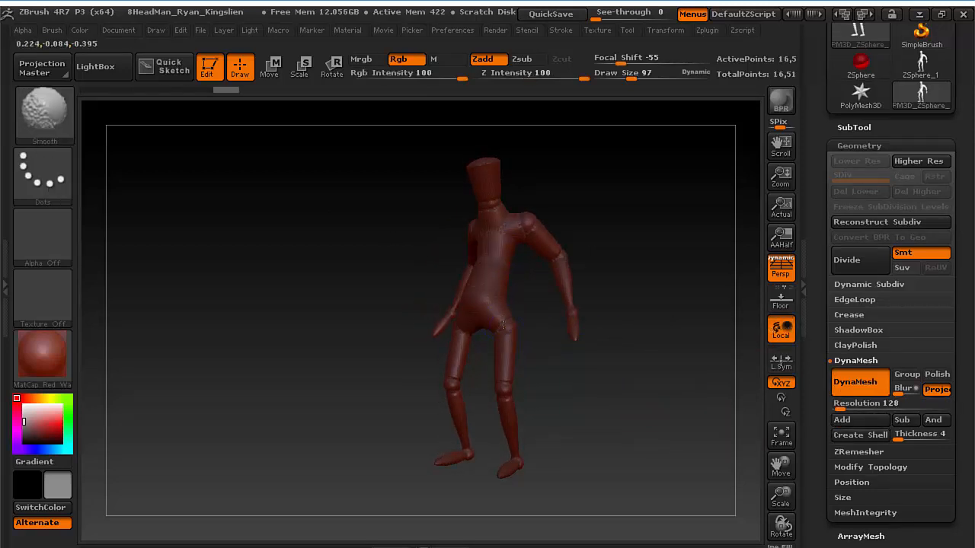
{"action": "left_click_drag", "start_coordinate": [577, 387], "coordinate": [549, 385]}
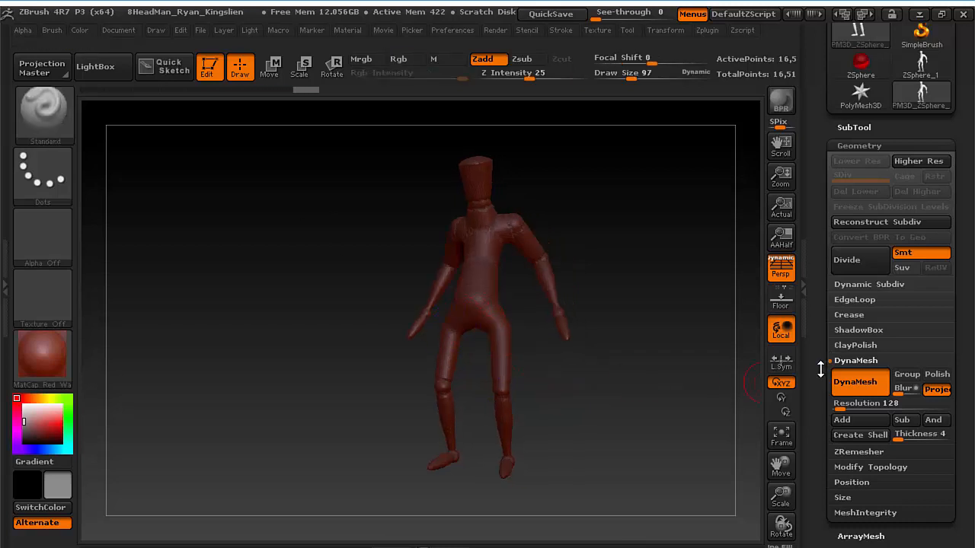
- Look through the tool's settings sections and examine the Unified Skin resolution and smoothing options
{"action": "scroll", "coordinate": [830, 371], "scroll_direction": "down", "scroll_amount": 5}
{"action": "scroll", "coordinate": [837, 411], "scroll_direction": "down", "scroll_amount": 3}
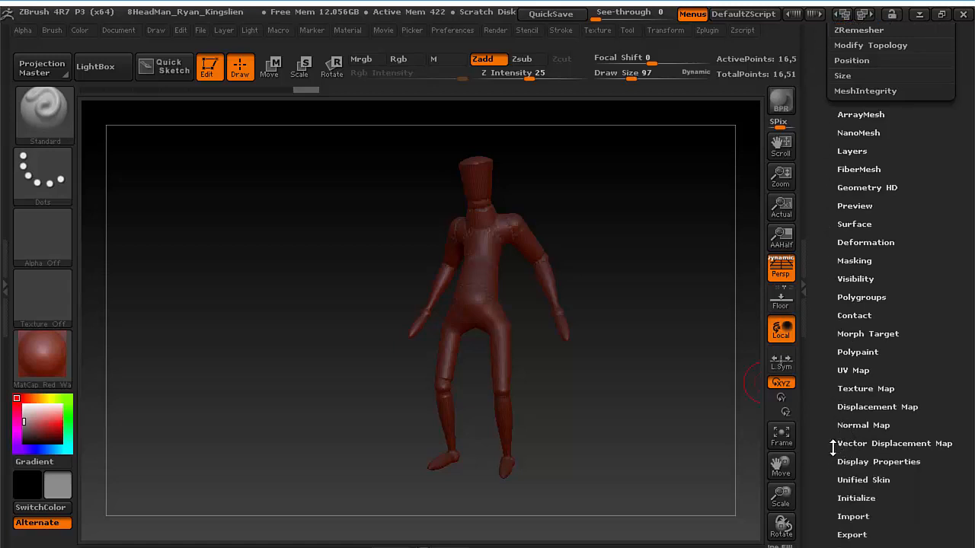
{"action": "scroll", "coordinate": [839, 444], "scroll_direction": "down", "scroll_amount": 1}
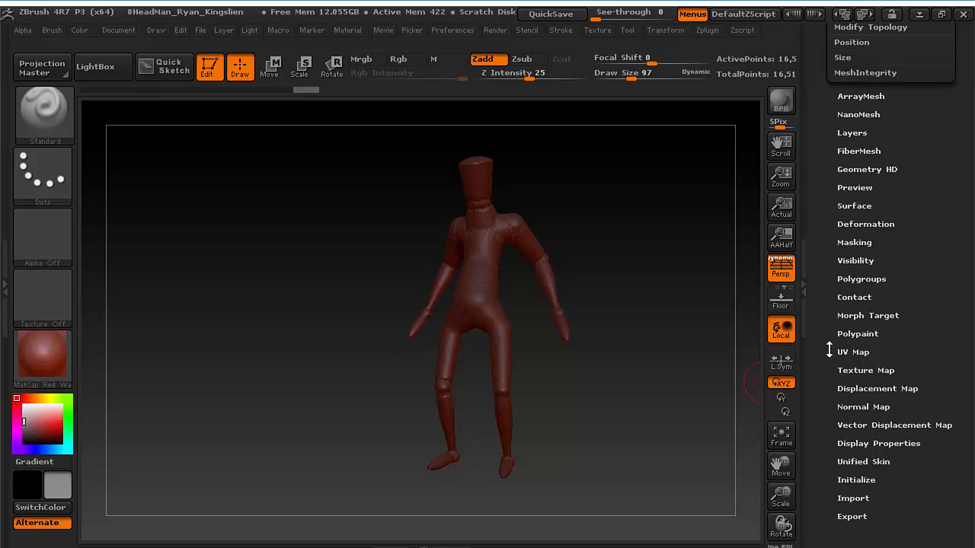
{"action": "left_click", "coordinate": [852, 459]}
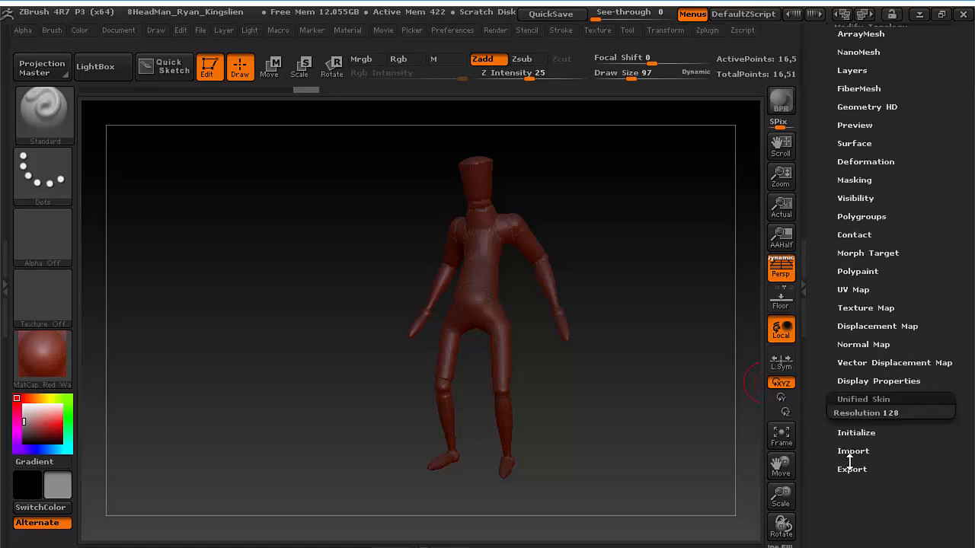
{"action": "left_click_drag", "start_coordinate": [857, 75], "coordinate": [857, 208]}
{"action": "left_click", "coordinate": [852, 223]}
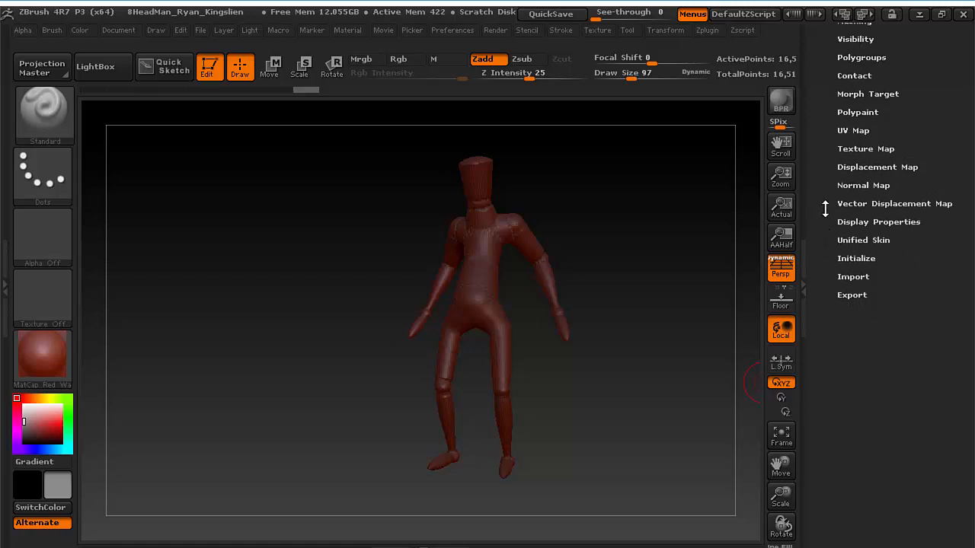
{"action": "left_click_drag", "start_coordinate": [821, 201], "coordinate": [827, 272]}
{"action": "left_click", "coordinate": [843, 308]}
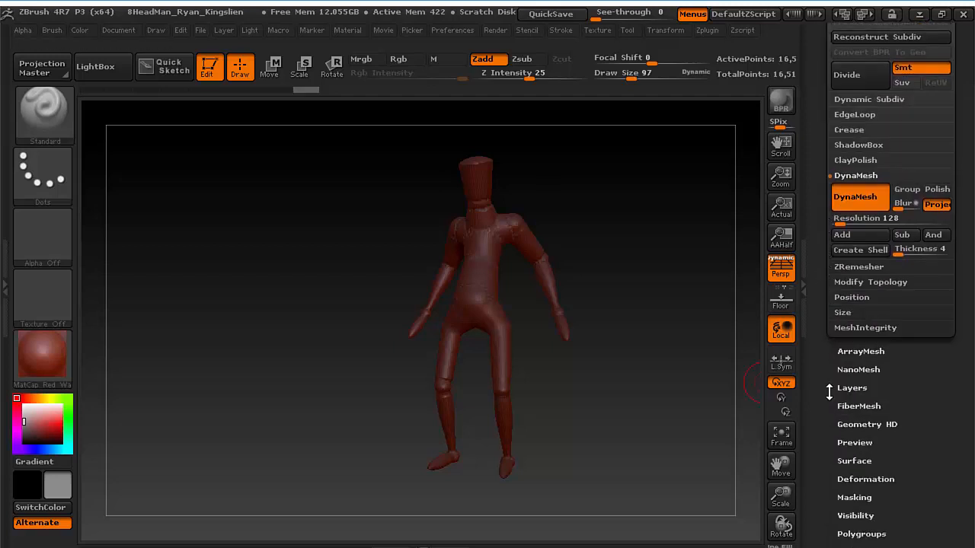
{"action": "scroll", "coordinate": [829, 391], "scroll_direction": "down", "scroll_amount": 4}
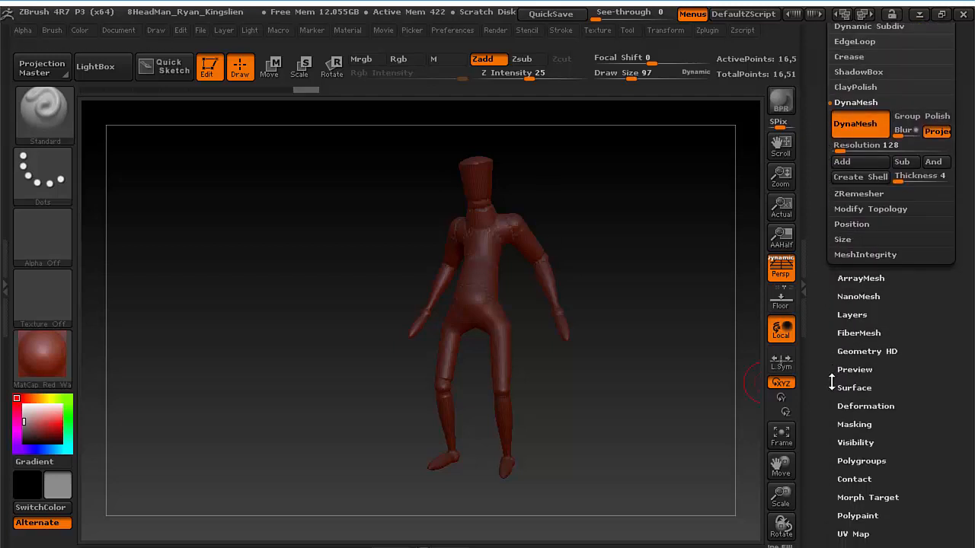
{"action": "scroll", "coordinate": [831, 385], "scroll_direction": "down", "scroll_amount": 2}
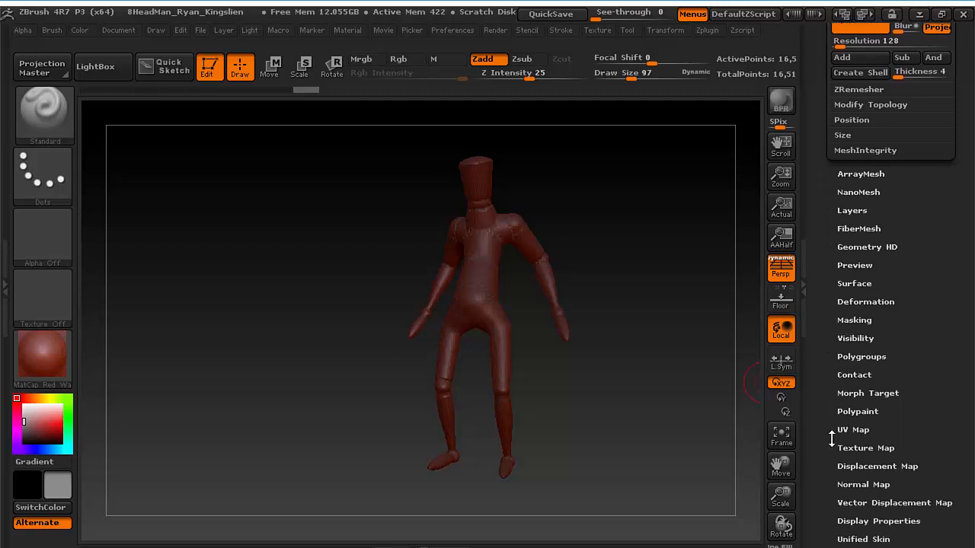
{"action": "scroll", "coordinate": [833, 430], "scroll_direction": "down", "scroll_amount": 4}
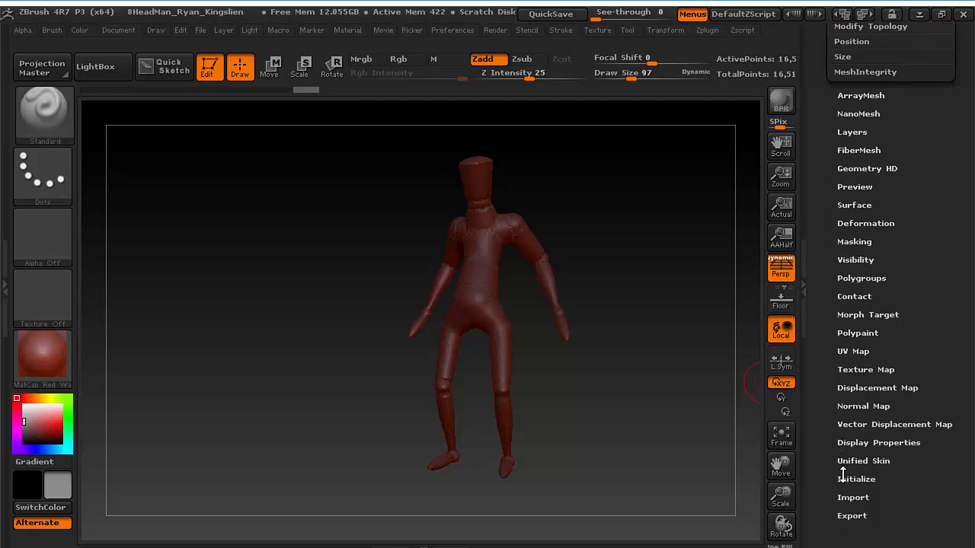
{"action": "left_click", "coordinate": [863, 460]}
{"action": "scroll", "coordinate": [845, 392], "scroll_direction": "up", "scroll_amount": 12}
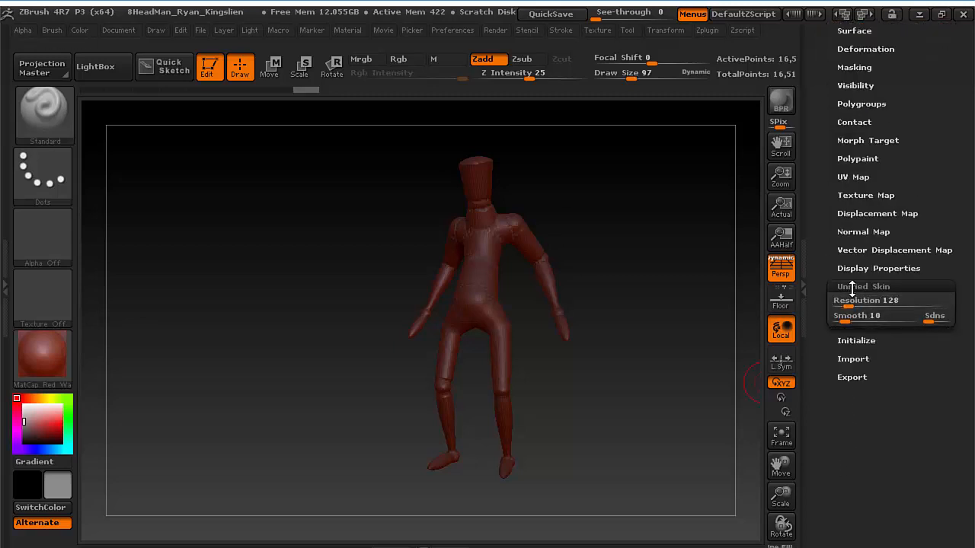
{"action": "scroll", "coordinate": [833, 385], "scroll_direction": "up", "scroll_amount": 5}
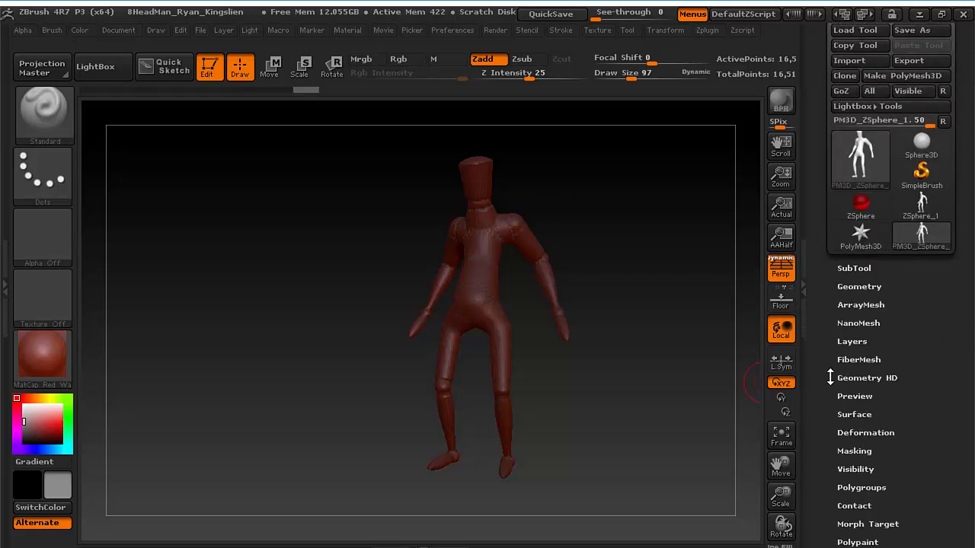
- Return to the tool's geometry settings and review the DynaMesh options
{"action": "left_click_drag", "start_coordinate": [830, 377], "coordinate": [824, 302]}
{"action": "left_click_drag", "start_coordinate": [857, 217], "coordinate": [858, 234]}
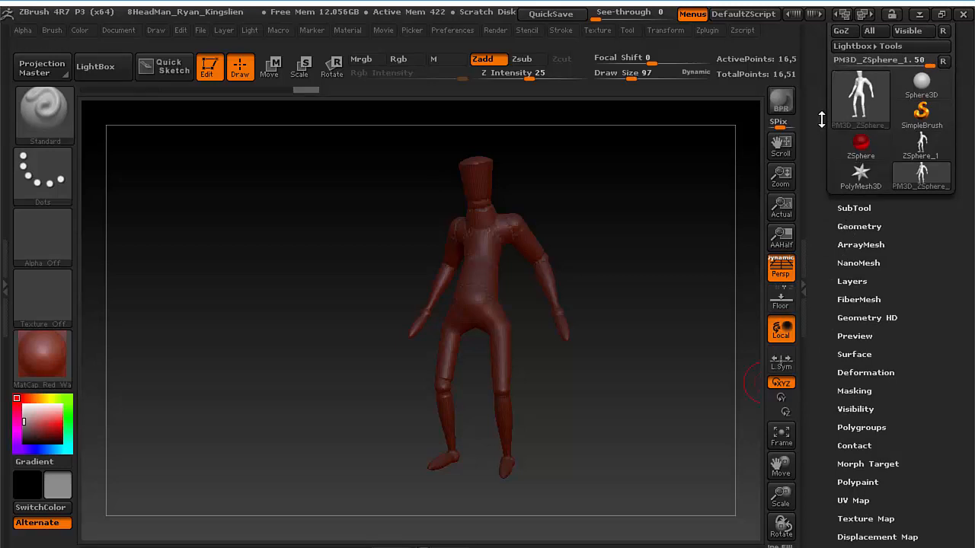
{"action": "left_click_drag", "start_coordinate": [824, 97], "coordinate": [830, 132]}
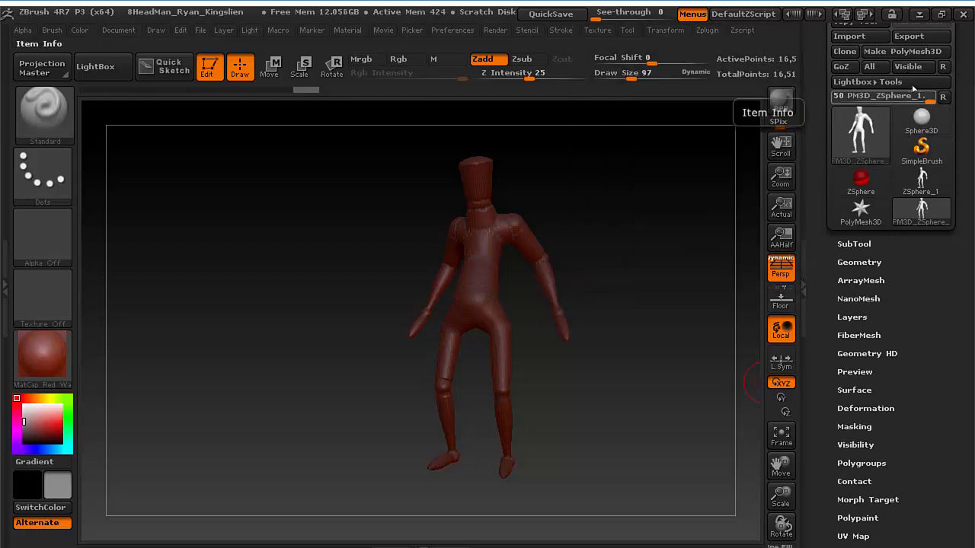
{"action": "left_click", "coordinate": [859, 262]}
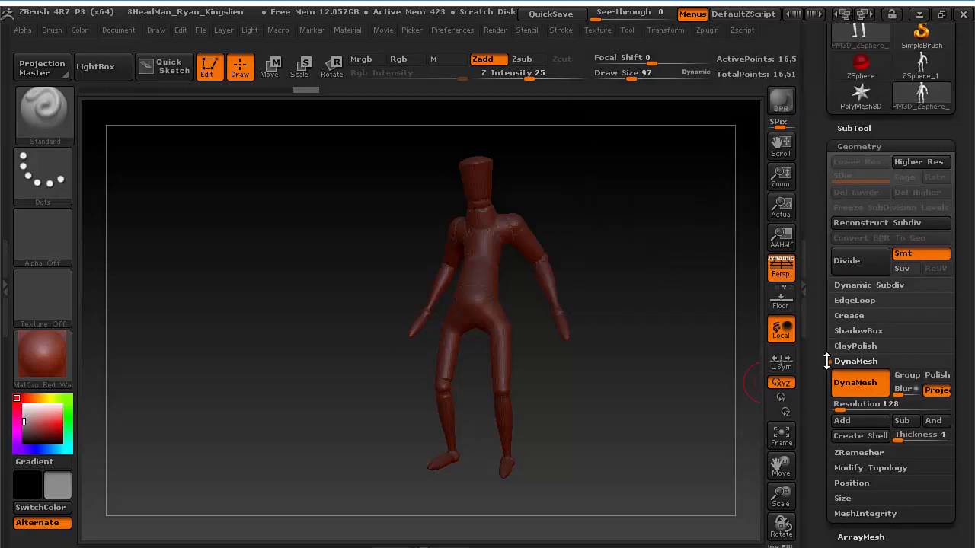
{"action": "left_click_drag", "start_coordinate": [826, 361], "coordinate": [823, 338]}
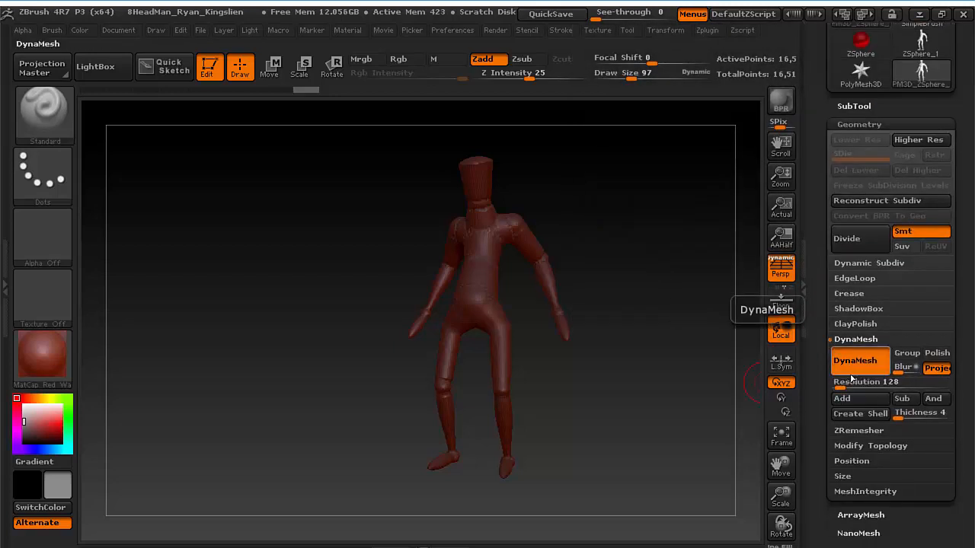
- Smooth the joint seams on the mannequin's chest and shoulders with the Smooth brush
{"action": "mouse_move", "coordinate": [601, 283]}
{"action": "left_mouse_down"}
{"action": "mouse_move", "coordinate": [677, 324]}
{"action": "mouse_move", "coordinate": [707, 276]}
{"action": "left_mouse_up"}
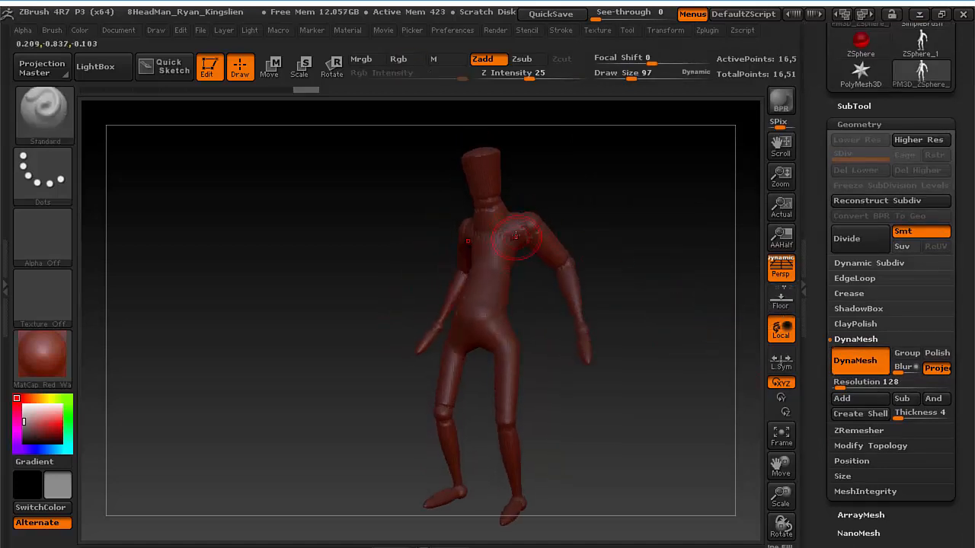
{"action": "key", "text": "shift"}
{"action": "left_click_drag", "start_coordinate": [626, 239], "coordinate": [642, 246]}
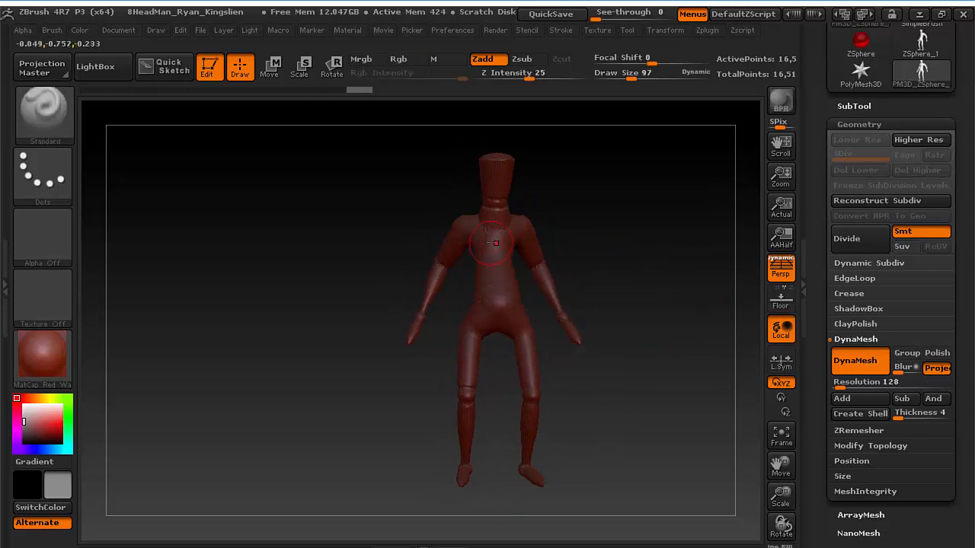
- Smooth the joint seams on the mannequin's upper back, shoulders, upper arms and elbows
{"action": "key", "text": "ctrl+shift+z"}
{"action": "key", "text": "ctrl+shift+z"}
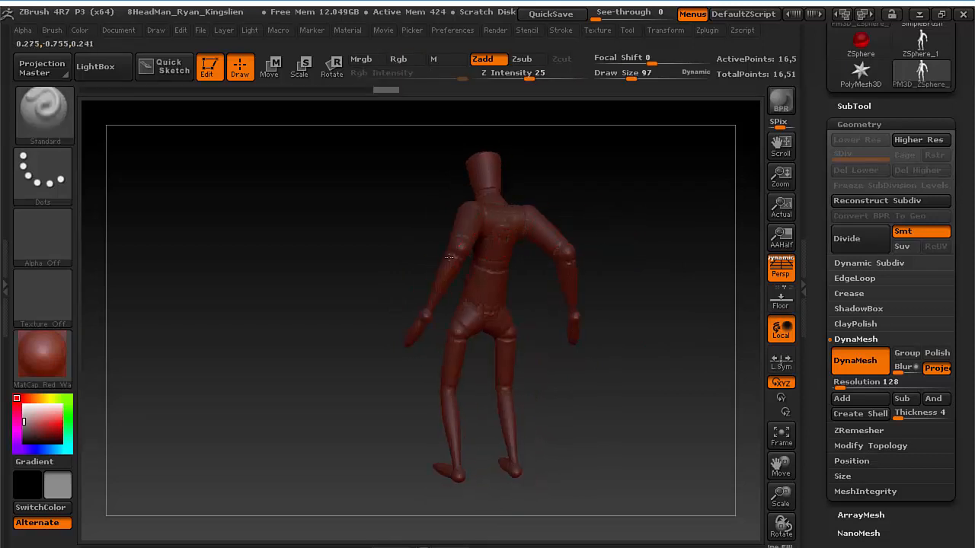
{"action": "key", "text": "ctrl+shift+z"}
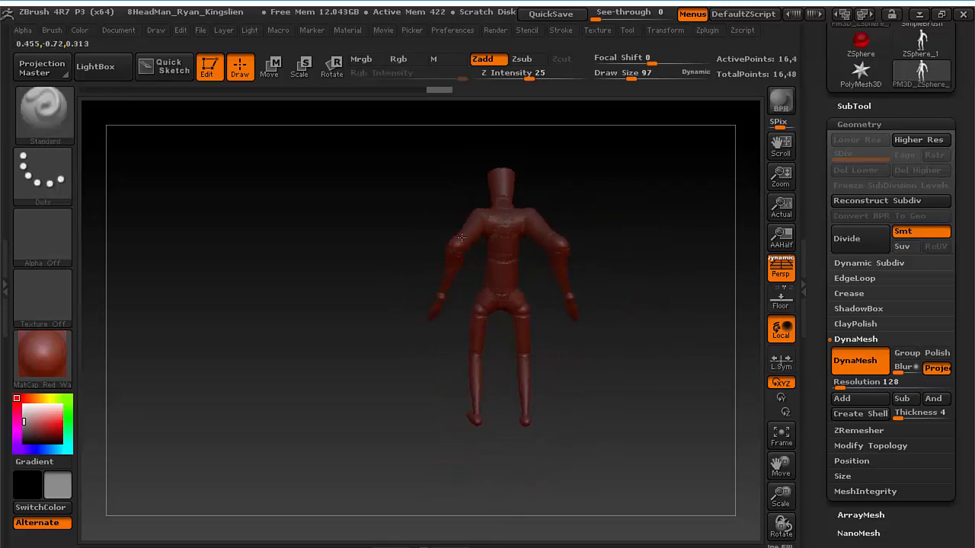
{"action": "key", "text": "ctrl+shift+z"}
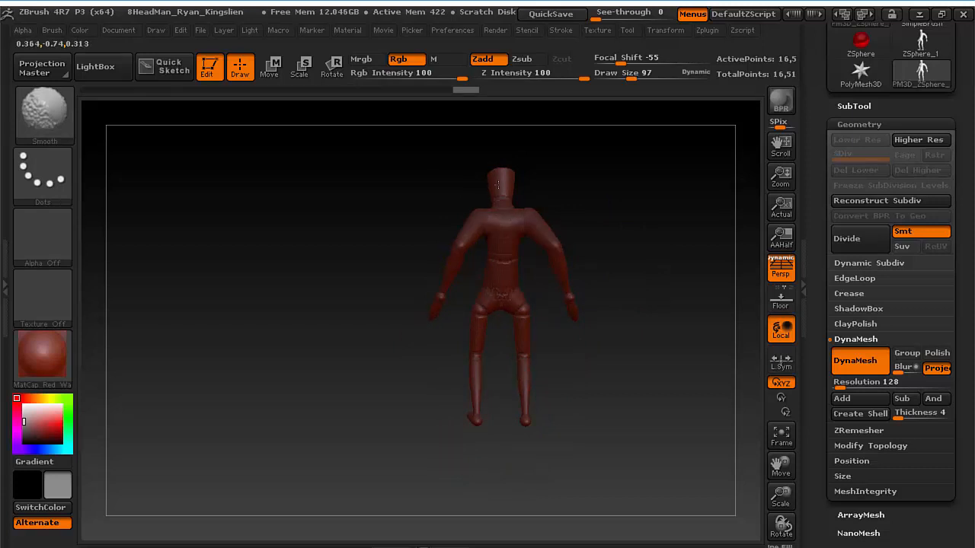
{"action": "key", "text": "ctrl+z"}
- Build up volume around the hips and upper thighs with the ClayBuildup brush at draw size 162
{"action": "mouse_move", "coordinate": [503, 335]}
{"action": "left_mouse_down"}
{"action": "mouse_move", "coordinate": [597, 348]}
{"action": "mouse_move", "coordinate": [571, 370]}
{"action": "mouse_move", "coordinate": [613, 377]}
{"action": "left_mouse_up"}
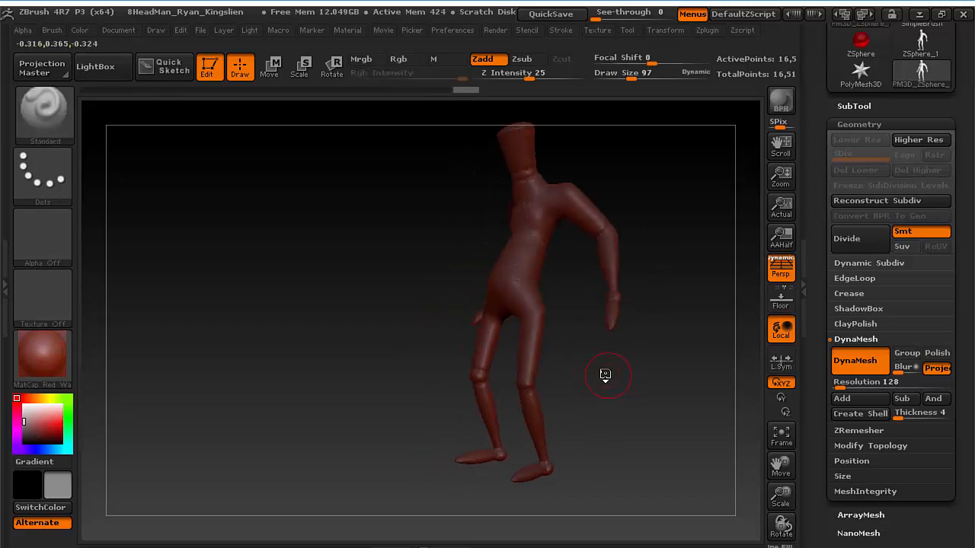
{"action": "key", "text": "b"}
{"action": "left_click", "coordinate": [449, 304]}
{"action": "left_click_drag", "start_coordinate": [559, 315], "coordinate": [609, 310]}
{"action": "key", "text": "bracketright"}
{"action": "left_click_drag", "start_coordinate": [522, 304], "coordinate": [512, 331]}
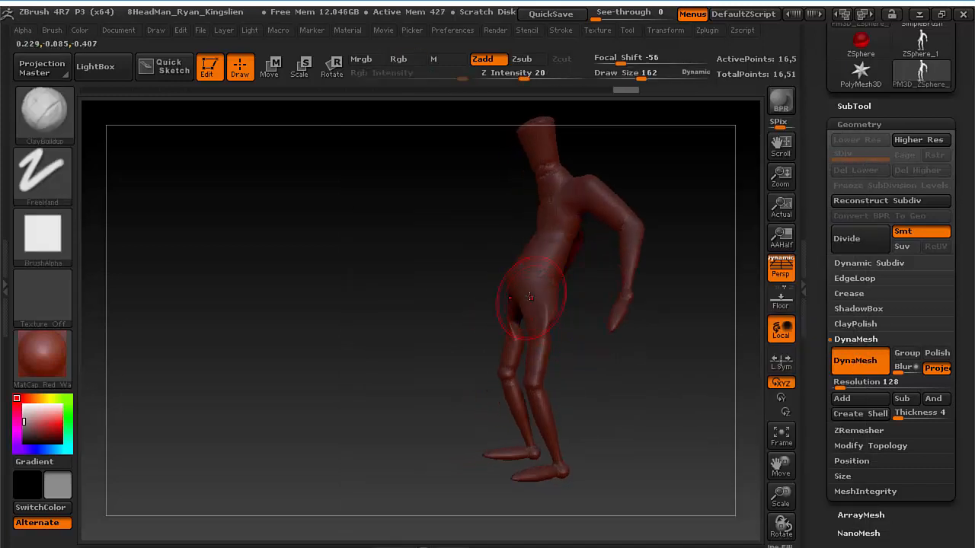
{"action": "left_click_drag", "start_coordinate": [587, 370], "coordinate": [614, 383]}
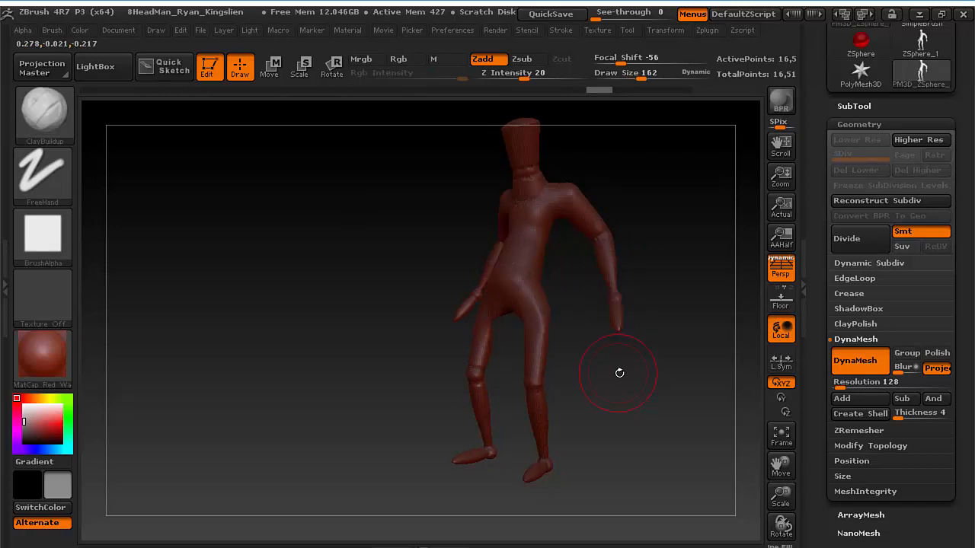
- Inflate the hips, thighs and belly symmetrically with the Inflat brush at Z intensity 10 and draw size 162
{"action": "key", "text": "b"}
{"action": "key", "text": "i"}
{"action": "key", "text": "n"}
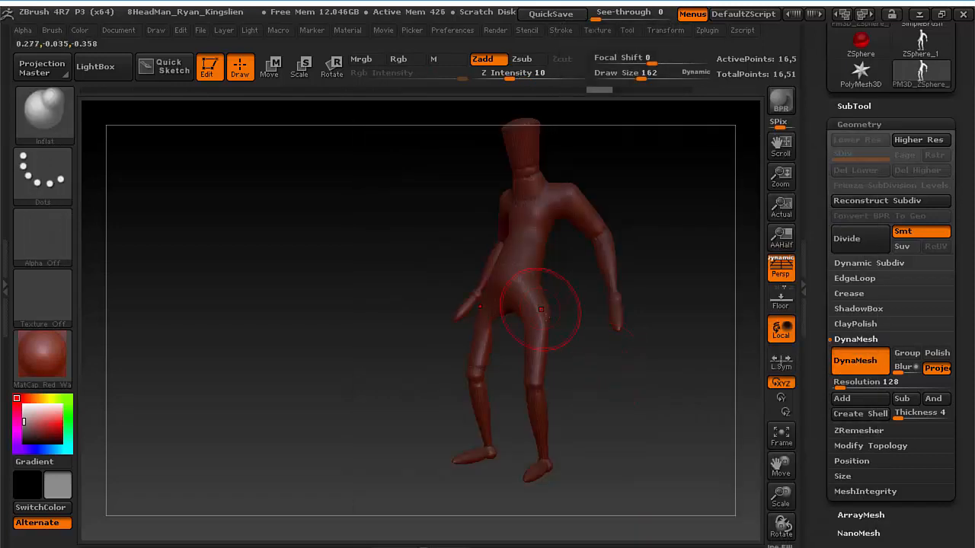
{"action": "left_click_drag", "start_coordinate": [555, 304], "coordinate": [609, 335]}
{"action": "left_click_drag", "start_coordinate": [528, 323], "coordinate": [522, 254]}
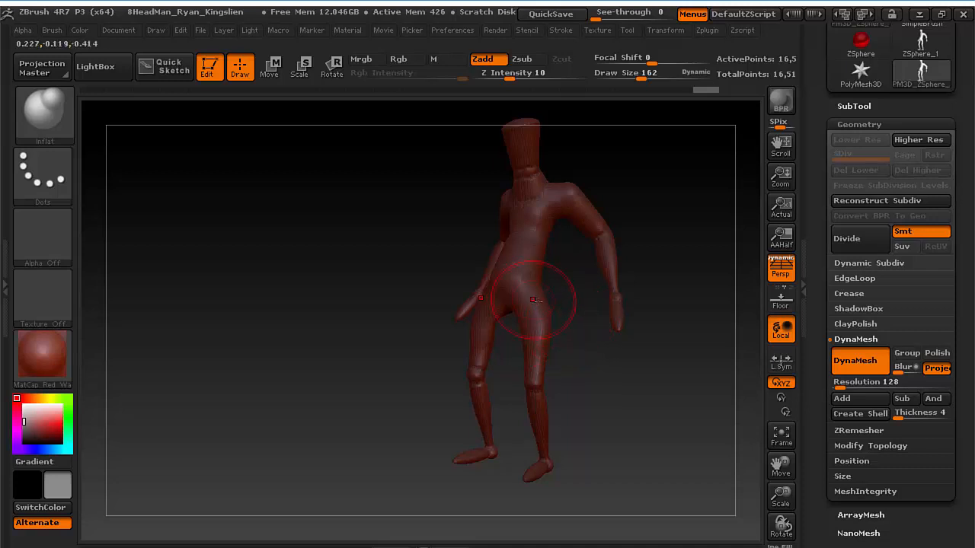
- Inflate the sides of the waist and the upper chest symmetrically in the front view
{"action": "left_click_drag", "start_coordinate": [635, 376], "coordinate": [504, 314], "text": "shift"}
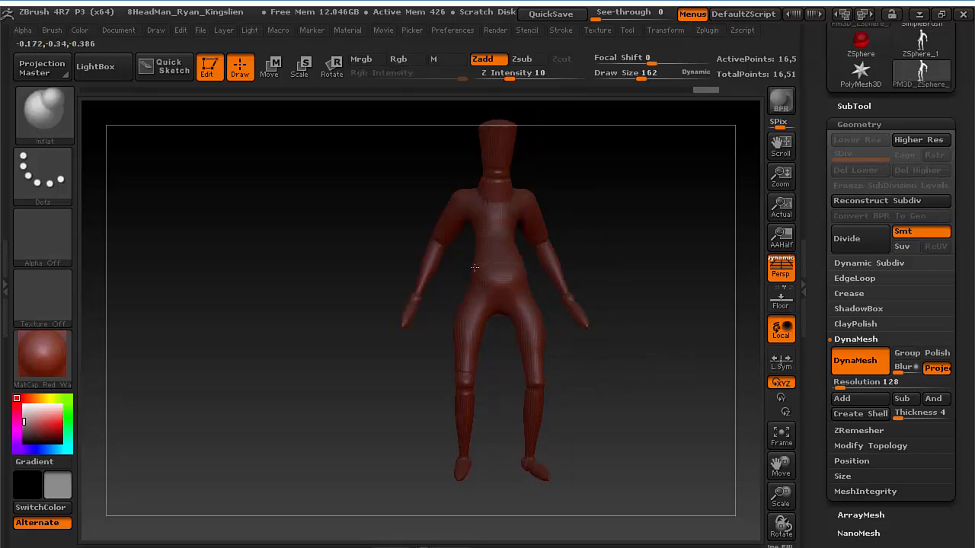
{"action": "left_click_drag", "start_coordinate": [474, 267], "coordinate": [465, 279]}
{"action": "left_click_drag", "start_coordinate": [471, 221], "coordinate": [461, 221]}
- Round off the flat top and edges of the head with the Smooth brush
{"action": "mouse_move", "coordinate": [626, 252]}
{"action": "left_mouse_down"}
{"action": "mouse_move", "coordinate": [403, 144]}
{"action": "mouse_move", "coordinate": [422, 168]}
{"action": "mouse_move", "coordinate": [644, 291]}
{"action": "mouse_move", "coordinate": [647, 283]}
{"action": "mouse_move", "coordinate": [652, 331]}
{"action": "mouse_move", "coordinate": [660, 292]}
{"action": "mouse_move", "coordinate": [650, 327]}
{"action": "mouse_move", "coordinate": [622, 289]}
{"action": "mouse_move", "coordinate": [458, 232]}
{"action": "left_mouse_up"}
{"action": "left_click_drag", "start_coordinate": [531, 199], "coordinate": [464, 196]}
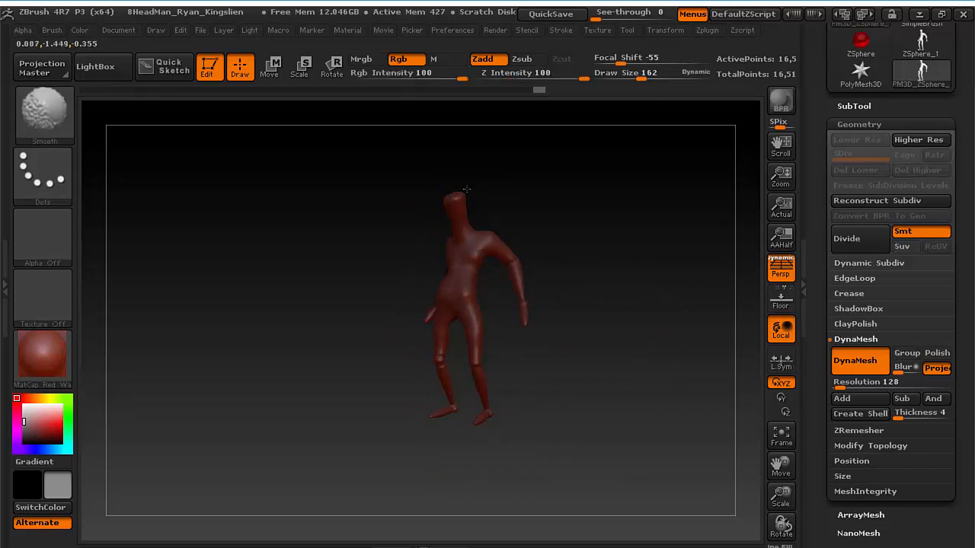
{"action": "left_click_drag", "start_coordinate": [532, 196], "coordinate": [470, 191]}
- Build up the sides of the chest near the armpits with the ClayBuildup brush at draw size 125 and smooth the strokes
{"action": "mouse_move", "coordinate": [571, 199]}
{"action": "left_mouse_down"}
{"action": "mouse_move", "coordinate": [529, 198]}
{"action": "mouse_move", "coordinate": [598, 233]}
{"action": "mouse_move", "coordinate": [588, 277]}
{"action": "mouse_move", "coordinate": [559, 266]}
{"action": "mouse_move", "coordinate": [604, 248]}
{"action": "left_mouse_up"}
{"action": "key", "text": "b"}
{"action": "key", "text": "c"}
{"action": "key", "text": "b"}
{"action": "key", "text": "s"}
{"action": "left_click_drag", "start_coordinate": [605, 251], "coordinate": [605, 278]}
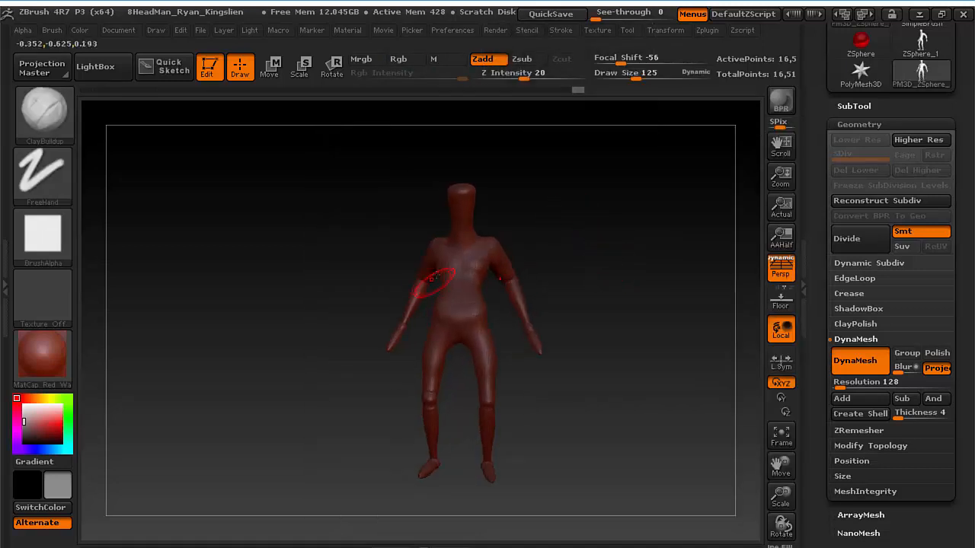
{"action": "left_click_drag", "start_coordinate": [429, 276], "coordinate": [443, 300]}
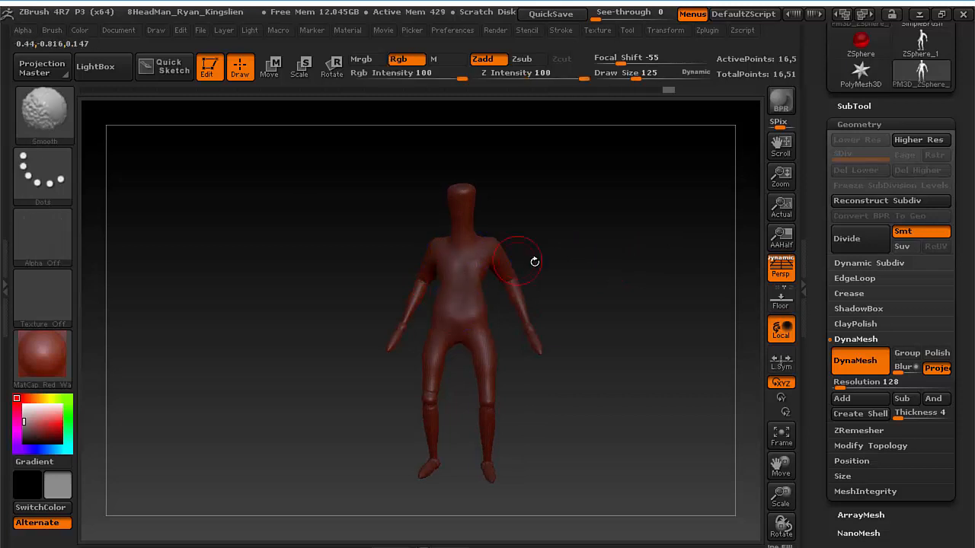
{"action": "mouse_move", "coordinate": [533, 262]}
{"action": "left_mouse_down"}
{"action": "mouse_move", "coordinate": [541, 246]}
{"action": "mouse_move", "coordinate": [579, 243]}
{"action": "mouse_move", "coordinate": [617, 276]}
{"action": "mouse_move", "coordinate": [621, 311]}
{"action": "left_mouse_up"}
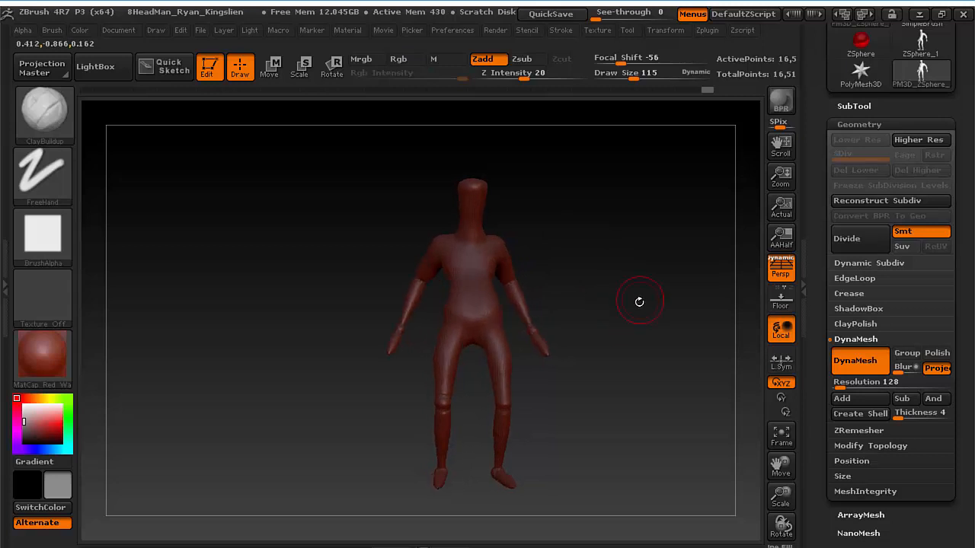
- Restore the sculpting window from full screen to a smaller size and move it clear of the desktop shortcuts
{"action": "left_click_drag", "start_coordinate": [523, 293], "coordinate": [622, 308]}
{"action": "key", "text": "shift"}
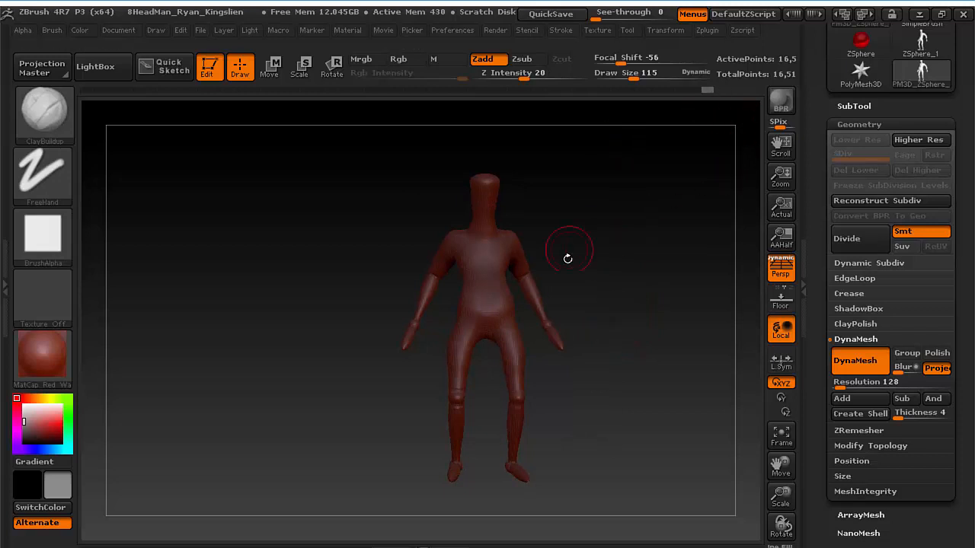
{"action": "left_click", "coordinate": [941, 14]}
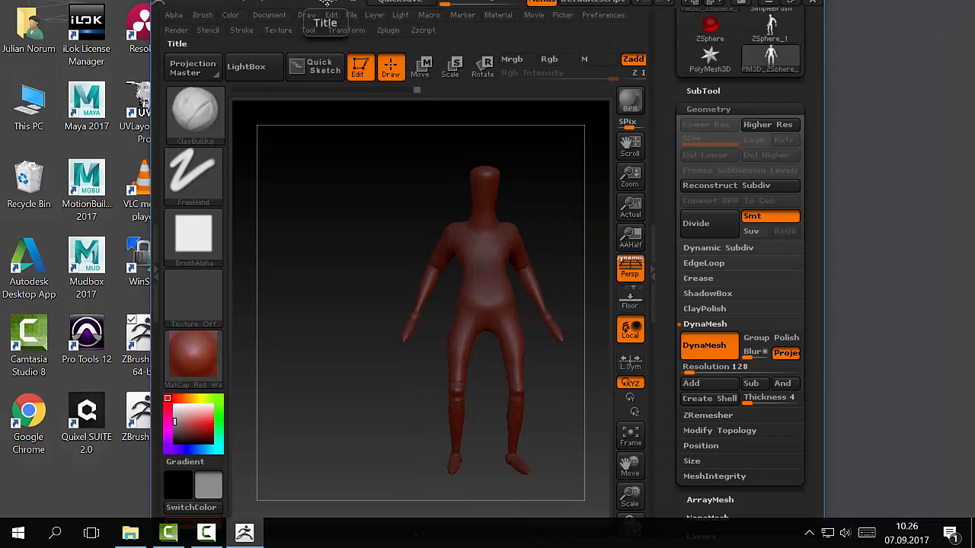
{"action": "left_click_drag", "start_coordinate": [335, 1], "coordinate": [373, 7]}
{"action": "left_click", "coordinate": [570, 204]}
{"action": "left_click_drag", "start_coordinate": [570, 205], "coordinate": [559, 233]}
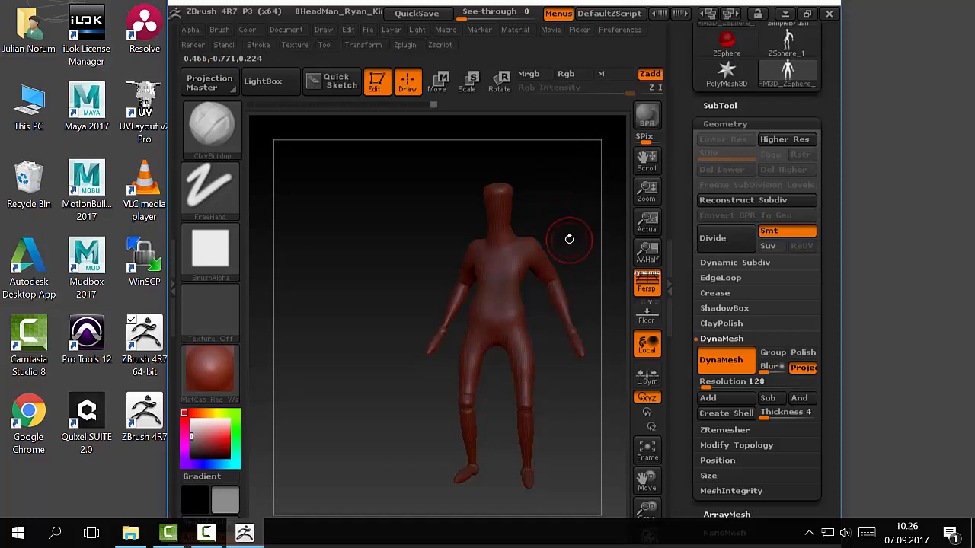
{"action": "left_click_drag", "start_coordinate": [584, 232], "coordinate": [588, 274]}
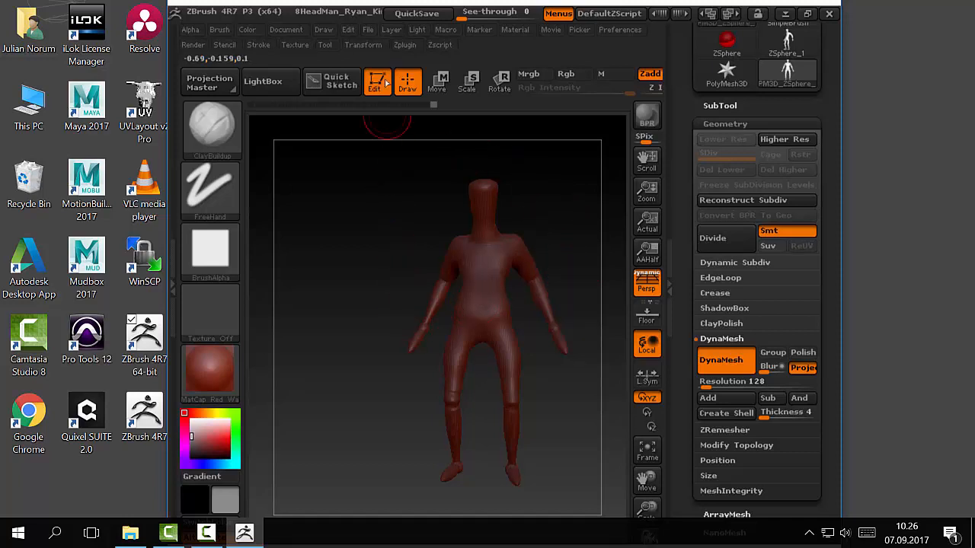
{"action": "left_click_drag", "start_coordinate": [350, 15], "coordinate": [416, 17]}
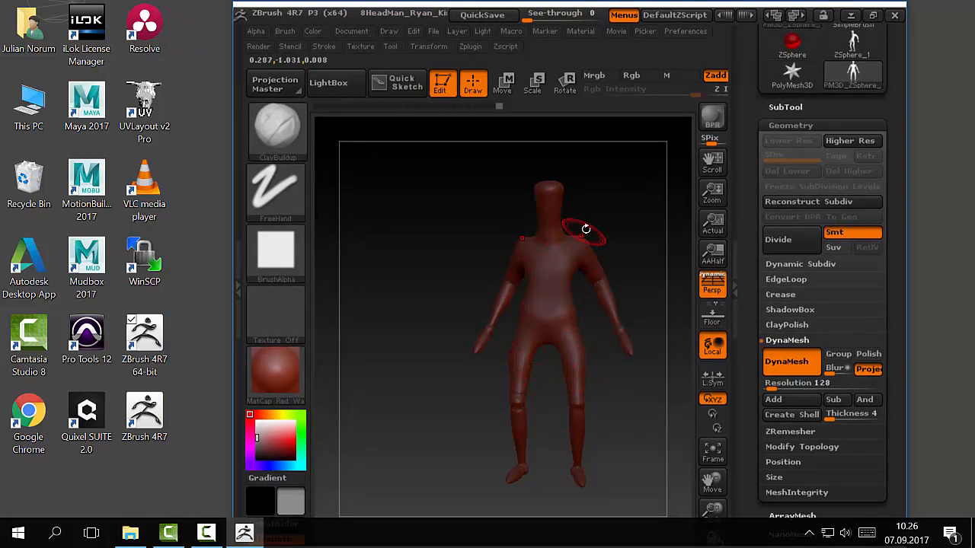
{"action": "left_click_drag", "start_coordinate": [619, 213], "coordinate": [620, 255]}
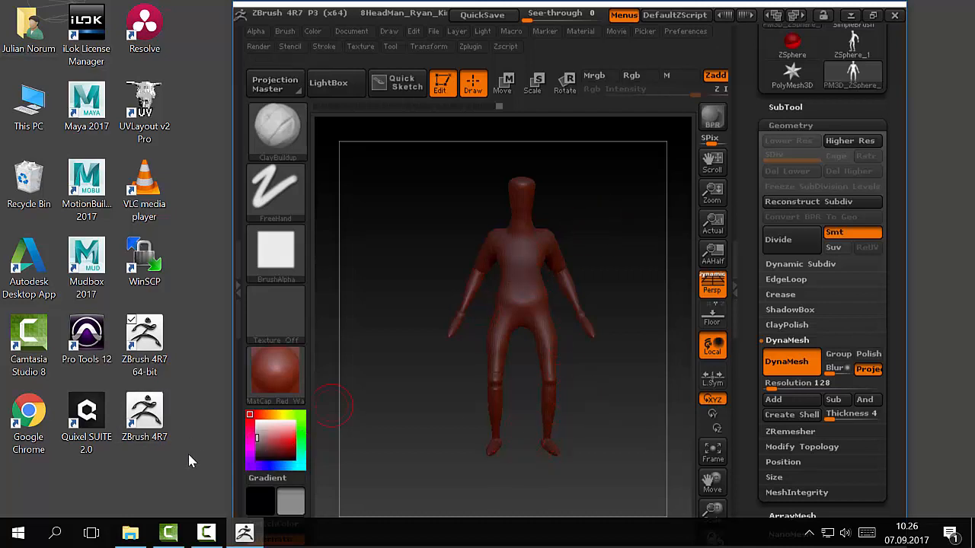
- Switch to Google Chrome, place its window beside the model window and search for "anatomy reference" images
{"action": "double_click", "coordinate": [28, 419]}
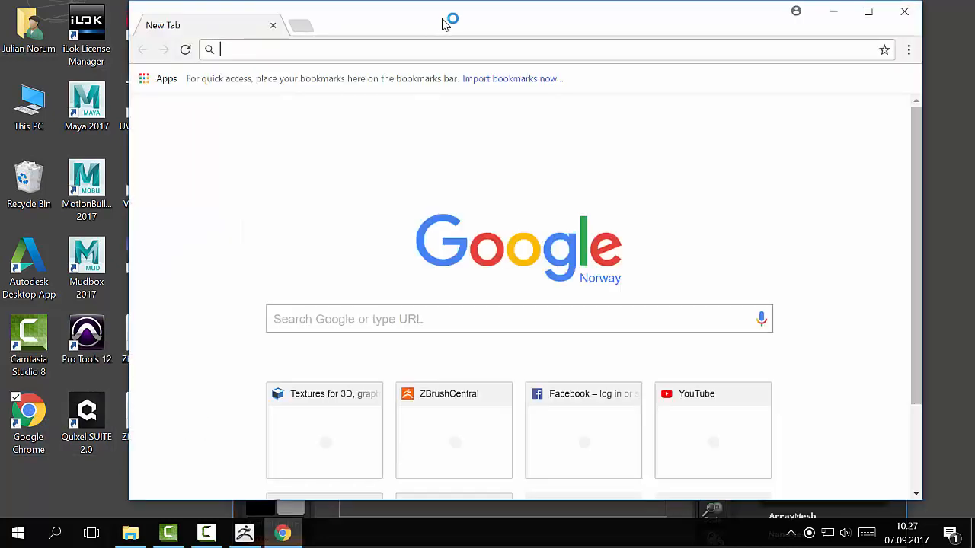
{"action": "left_click_drag", "start_coordinate": [446, 24], "coordinate": [307, 29]}
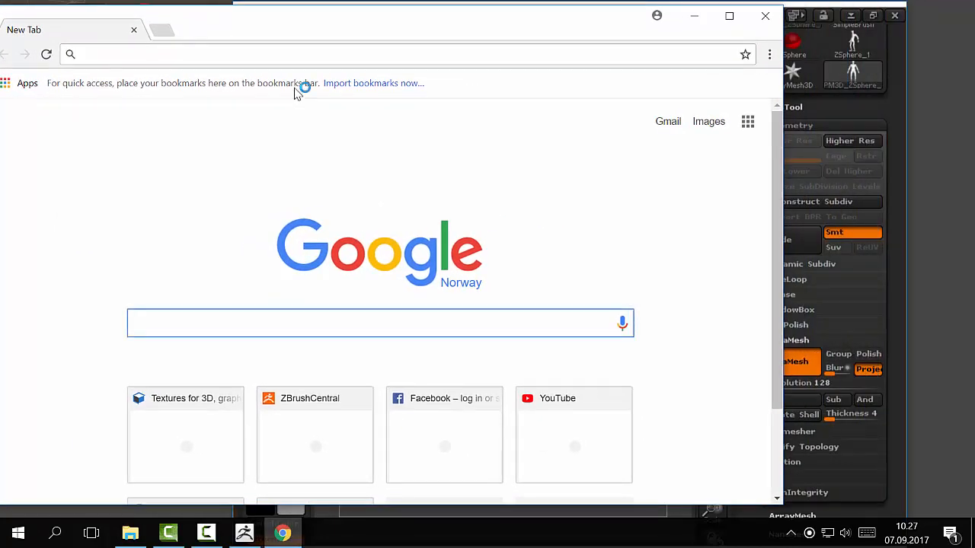
{"action": "type", "text": "anat"}
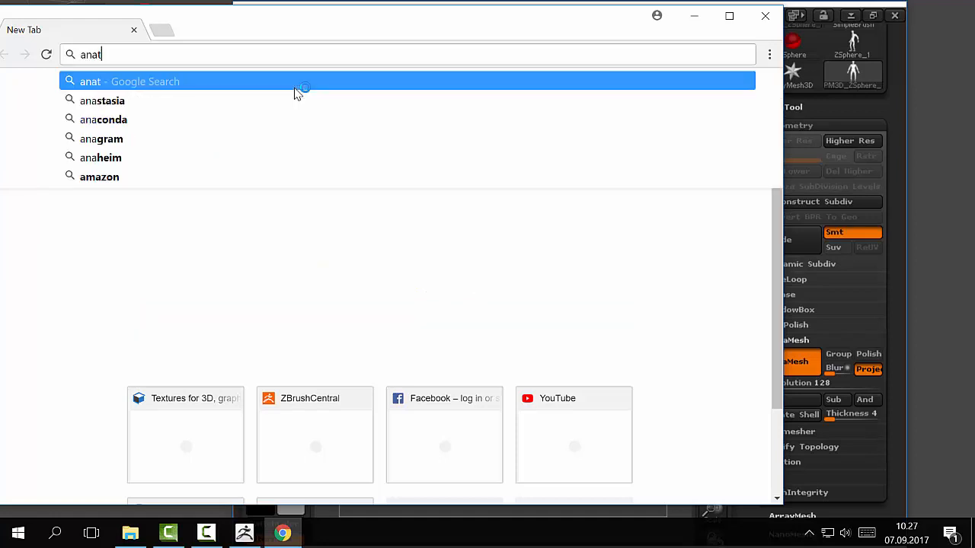
{"action": "type", "text": "omy reference"}
{"action": "key", "text": "Return"}
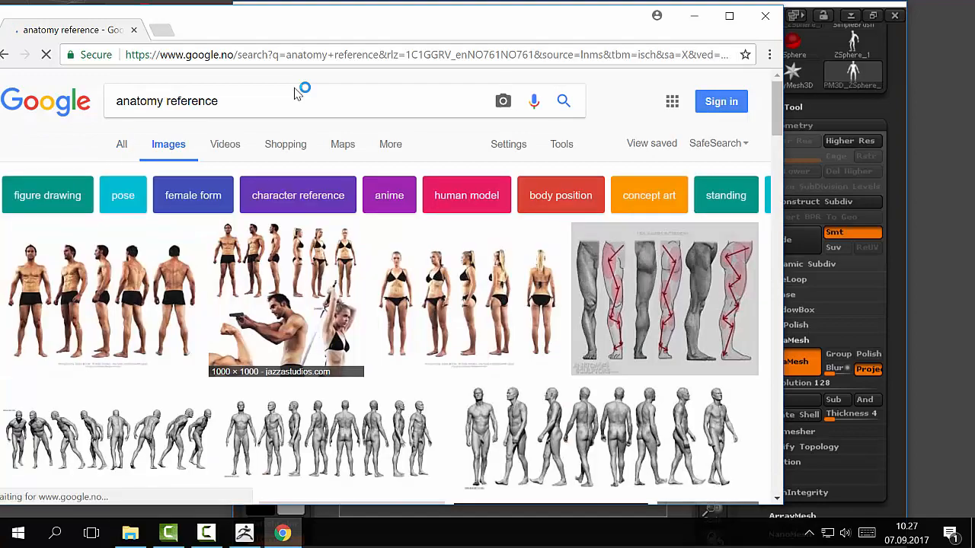
- Look through the anatomy reference image results for suitable full-body and muscle references
{"action": "scroll", "coordinate": [297, 91], "scroll_direction": "down", "scroll_amount": 10}
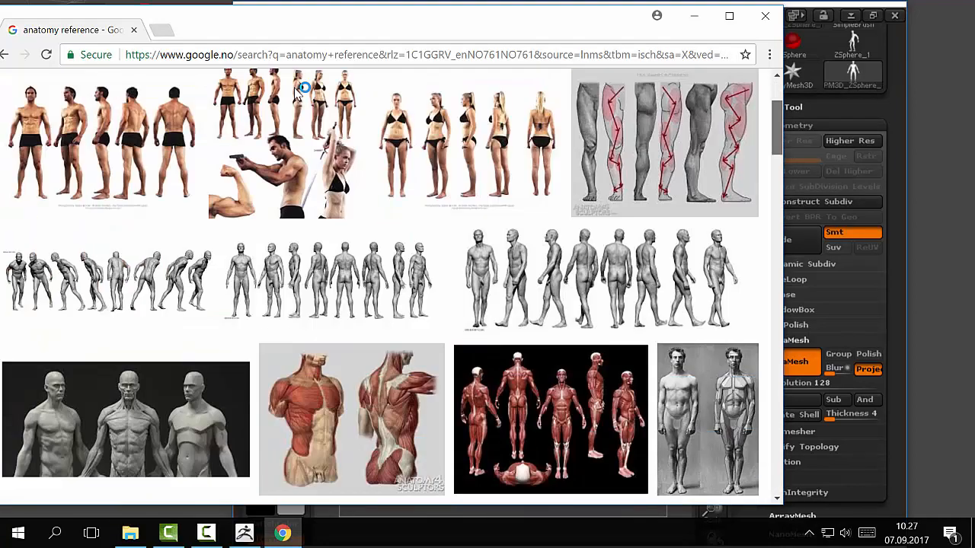
{"action": "scroll", "coordinate": [297, 91], "scroll_direction": "down", "scroll_amount": 10}
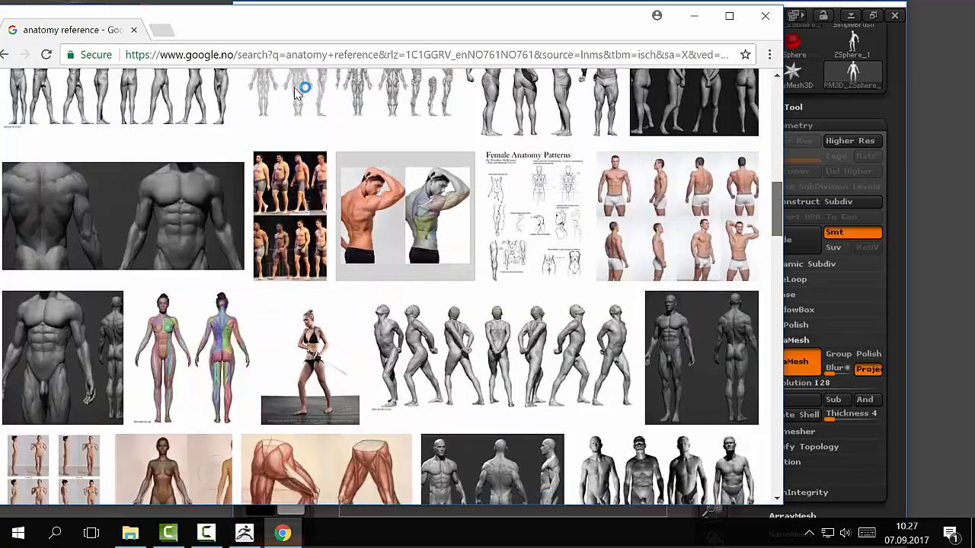
{"action": "scroll", "coordinate": [297, 91], "scroll_direction": "down", "scroll_amount": 10}
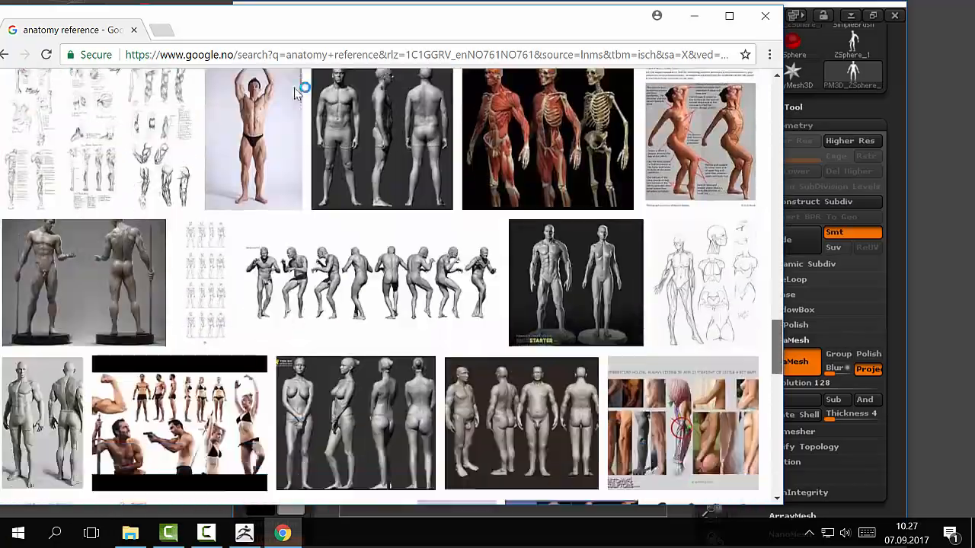
{"action": "scroll", "coordinate": [297, 92], "scroll_direction": "up", "scroll_amount": 5}
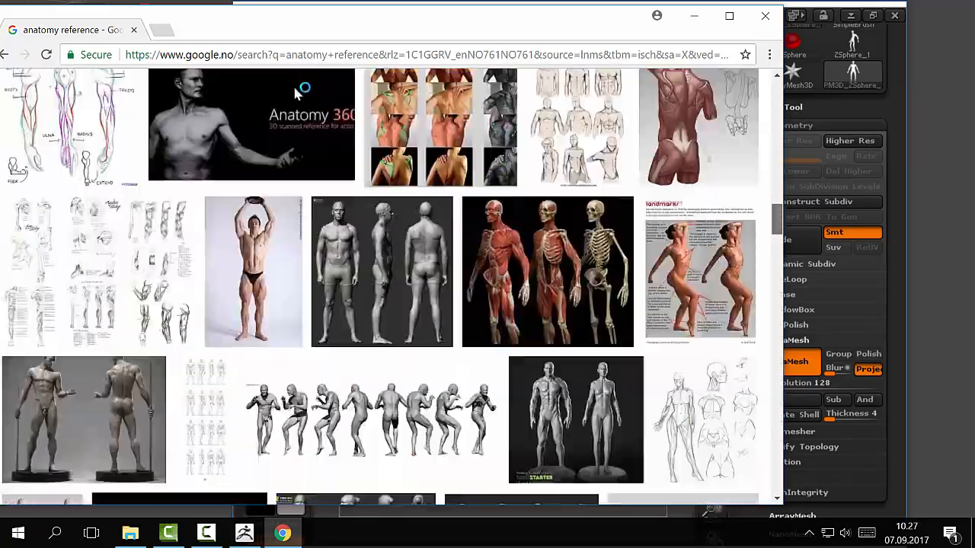
{"action": "scroll", "coordinate": [297, 91], "scroll_direction": "down", "scroll_amount": 10}
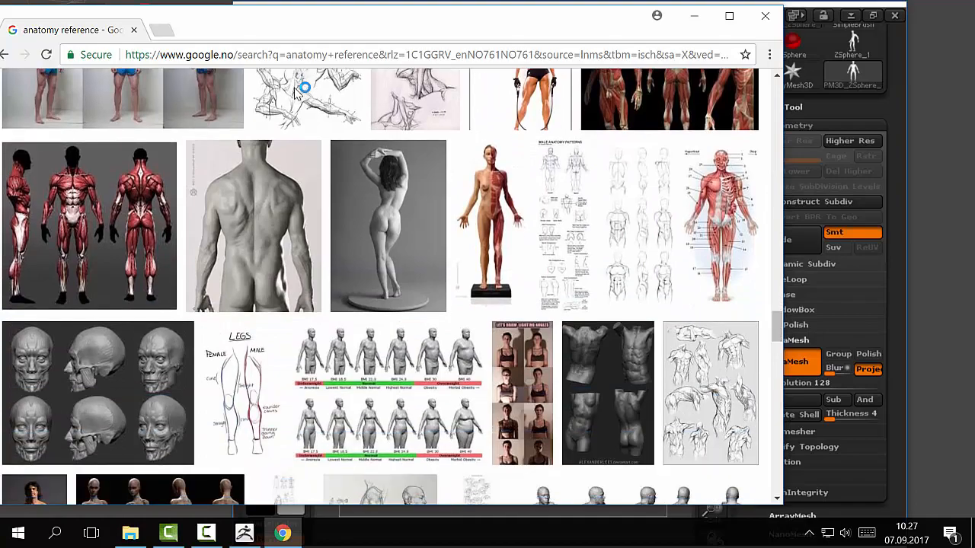
{"action": "scroll", "coordinate": [297, 90], "scroll_direction": "down", "scroll_amount": 10}
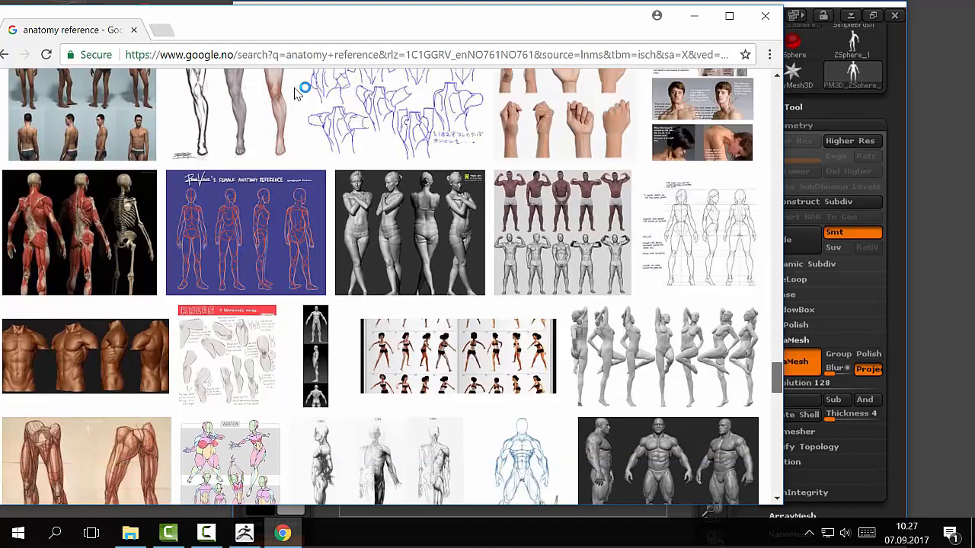
{"action": "scroll", "coordinate": [296, 90], "scroll_direction": "down", "scroll_amount": 10}
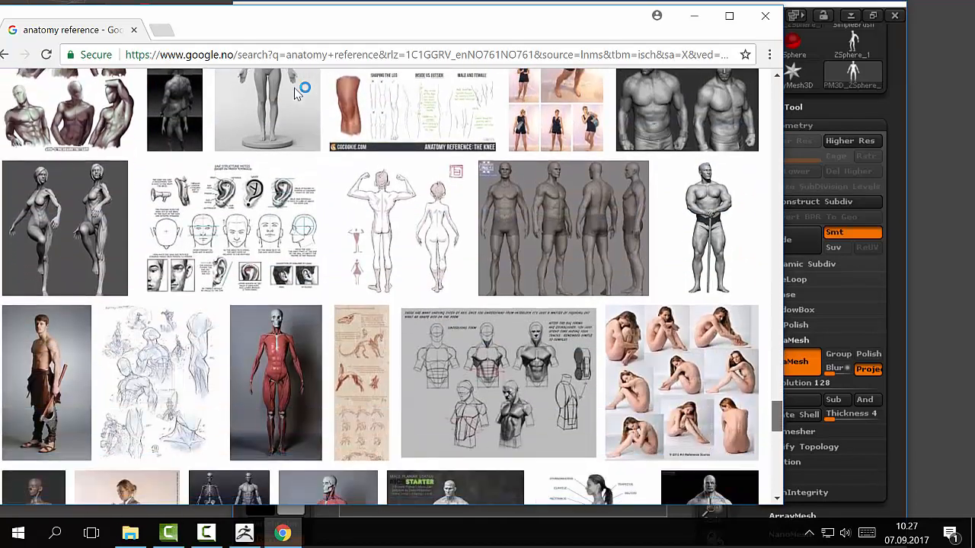
{"action": "scroll", "coordinate": [297, 90], "scroll_direction": "down", "scroll_amount": 10}
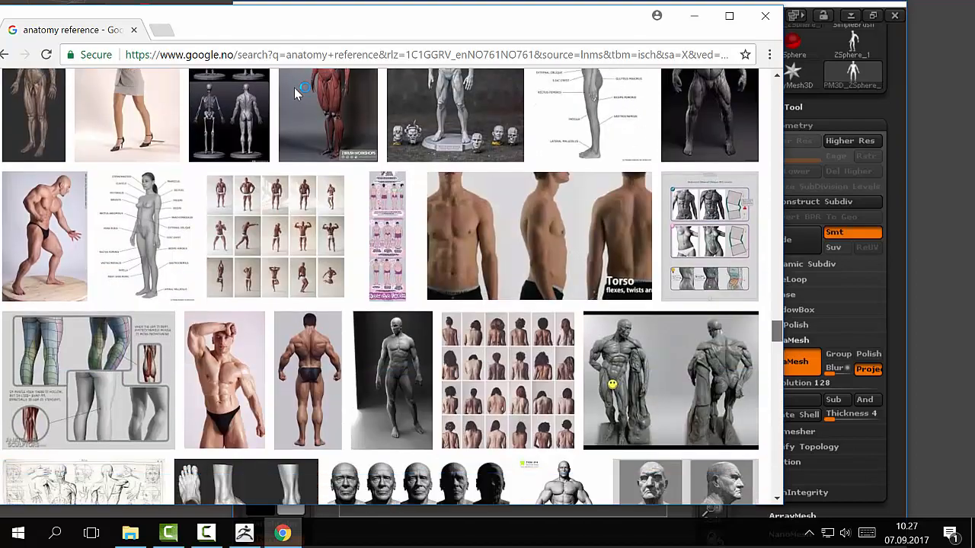
{"action": "scroll", "coordinate": [297, 90], "scroll_direction": "down", "scroll_amount": 10}
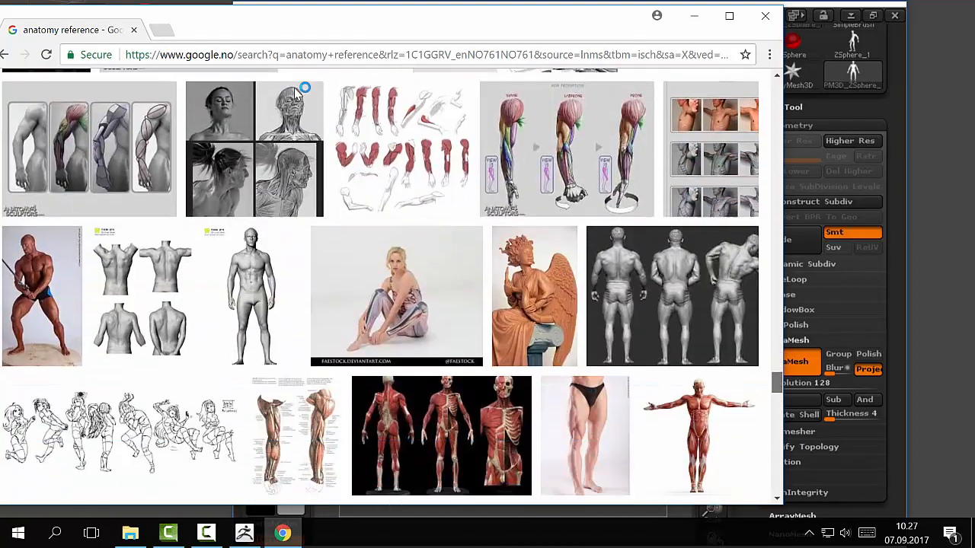
{"action": "scroll", "coordinate": [769, 503], "scroll_direction": "down", "scroll_amount": 10}
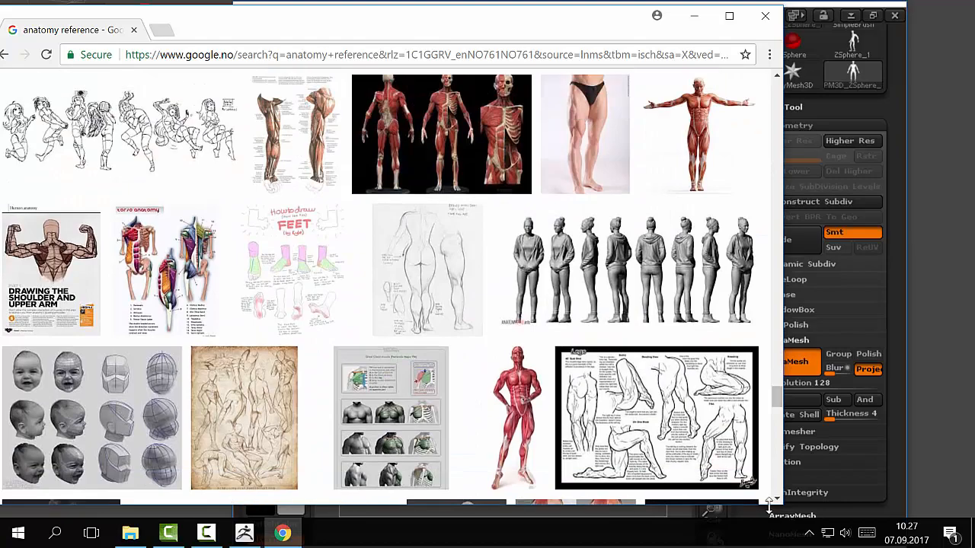
{"action": "scroll", "coordinate": [769, 503], "scroll_direction": "down", "scroll_amount": 5}
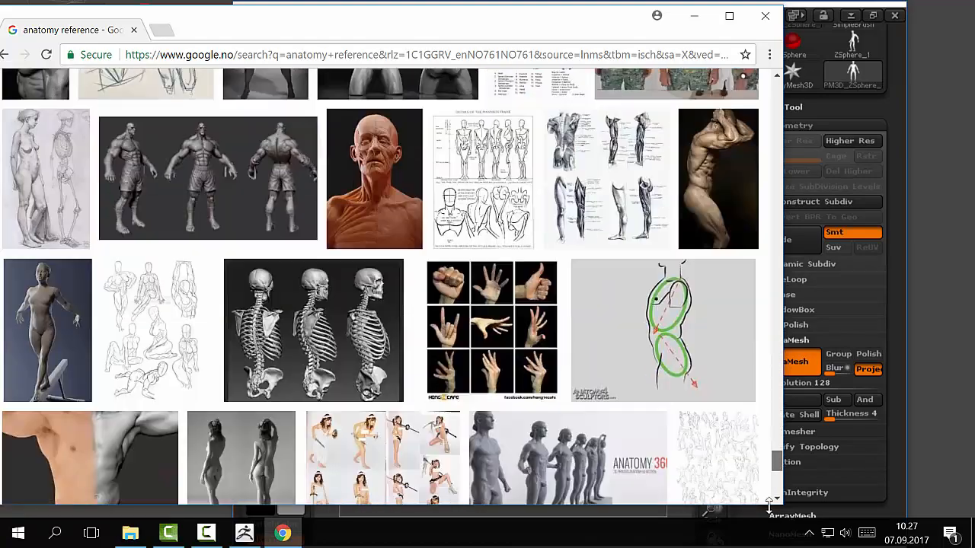
{"action": "scroll", "coordinate": [769, 504], "scroll_direction": "down", "scroll_amount": 5}
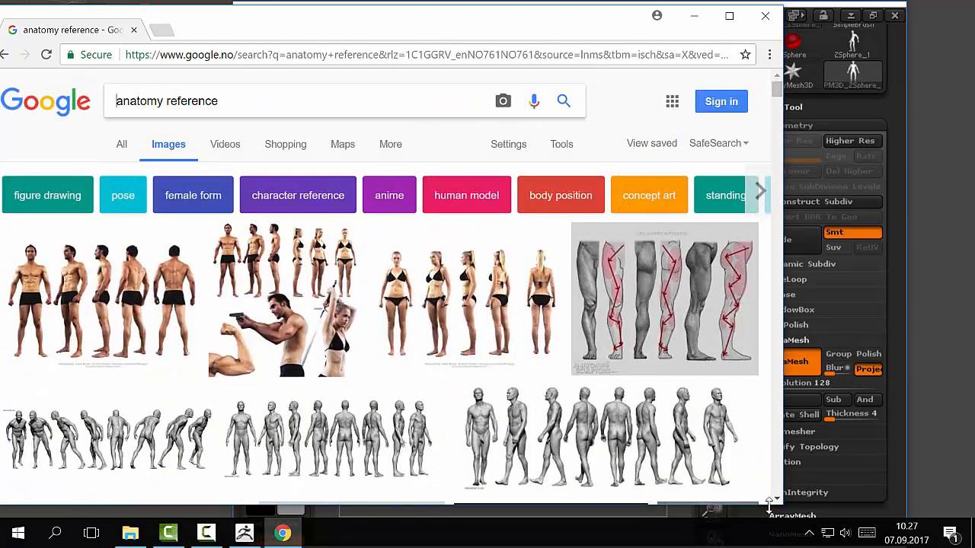
- Change the image search to "human anatomy reference", and shorten it to "human anatomy"
{"action": "type", "text": "human"}
{"action": "key", "text": "Return"}
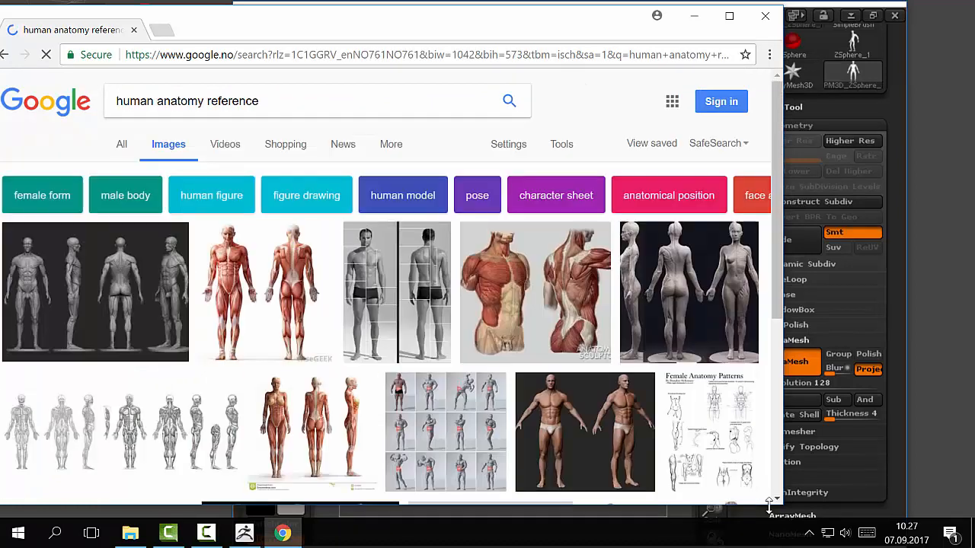
{"action": "double_click", "coordinate": [232, 105]}
{"action": "key", "text": "BackSpace"}
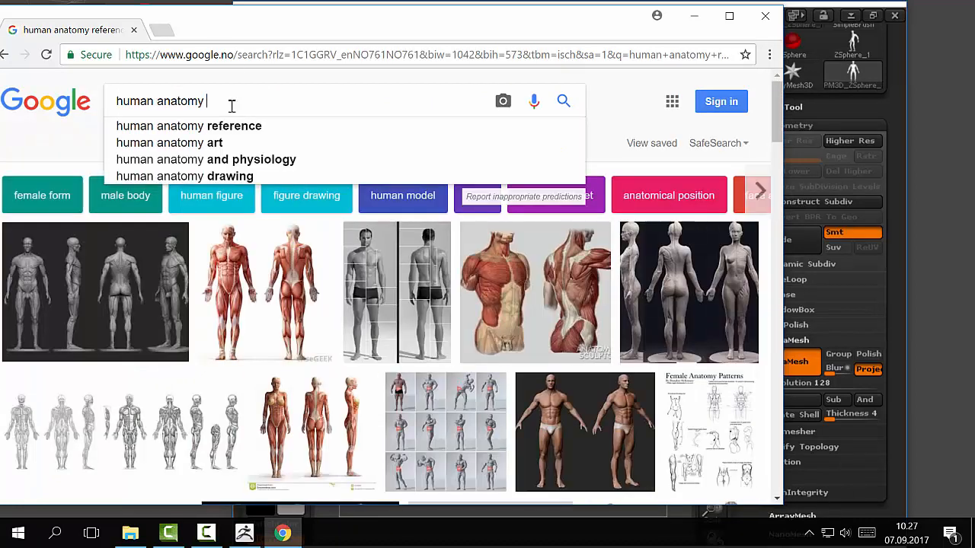
{"action": "key", "text": "Return"}
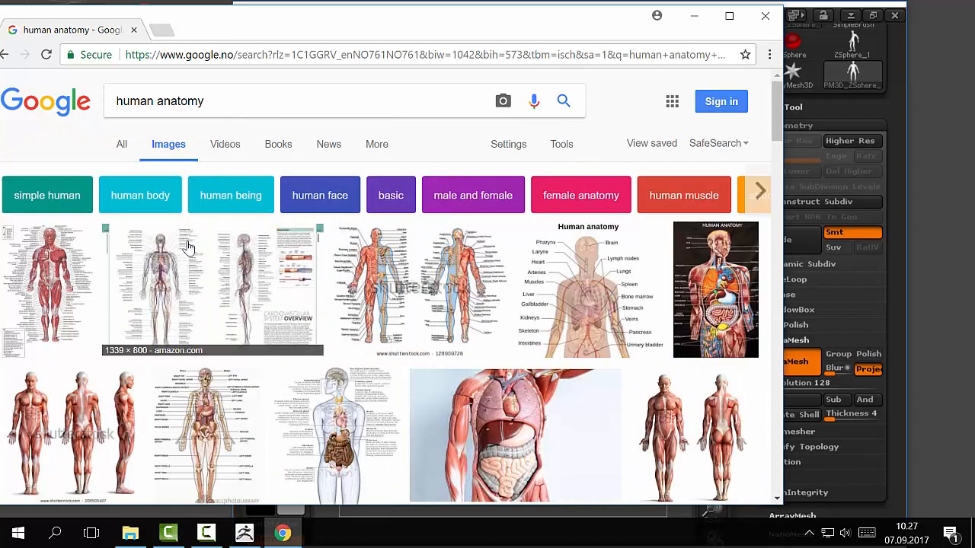
- Open the labelled Anterior and Posterior muscle chart from Google Play in its own tab and return to the image results
{"action": "scroll", "coordinate": [123, 282], "scroll_direction": "down", "scroll_amount": 2}
{"action": "scroll", "coordinate": [116, 326], "scroll_direction": "down", "scroll_amount": 3}
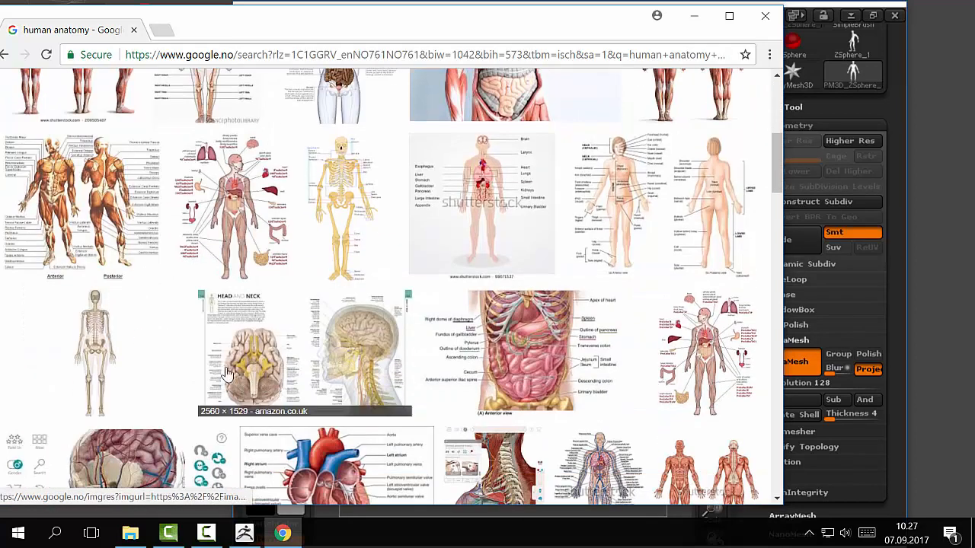
{"action": "left_click", "coordinate": [127, 204]}
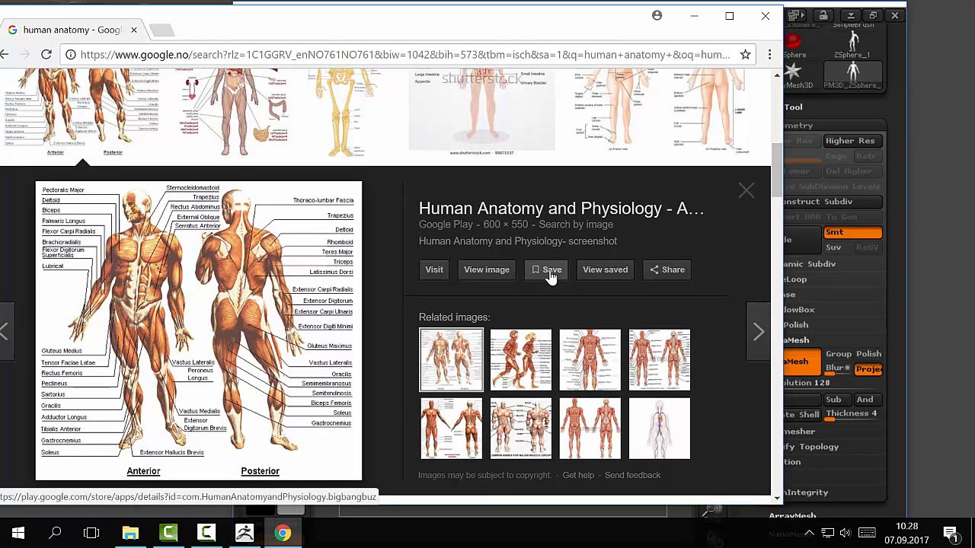
{"action": "left_click", "coordinate": [491, 271]}
{"action": "left_click", "coordinate": [61, 30]}
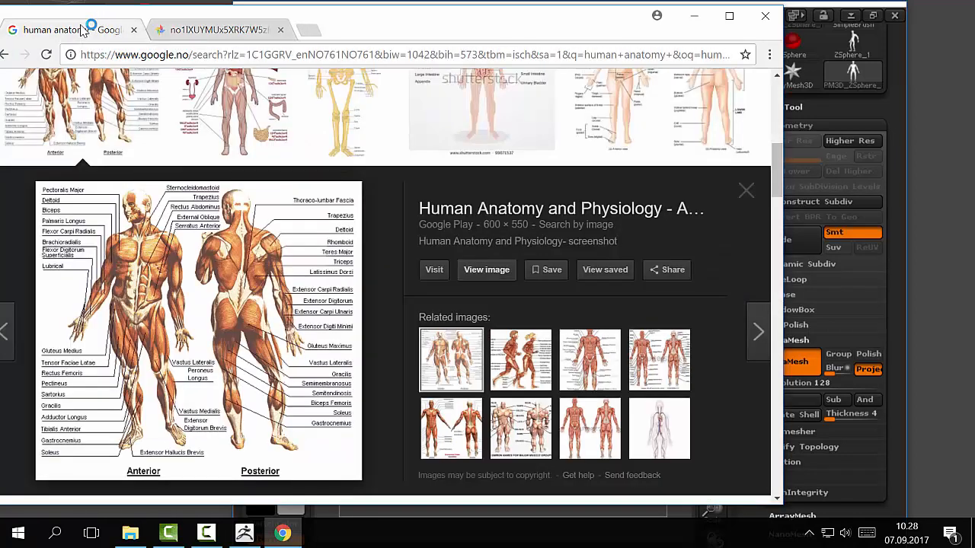
- Compare the related muscle charts and open the flickr.com front-and-back male muscular system chart in its own tab
{"action": "scroll", "coordinate": [409, 344], "scroll_direction": "down", "scroll_amount": 4}
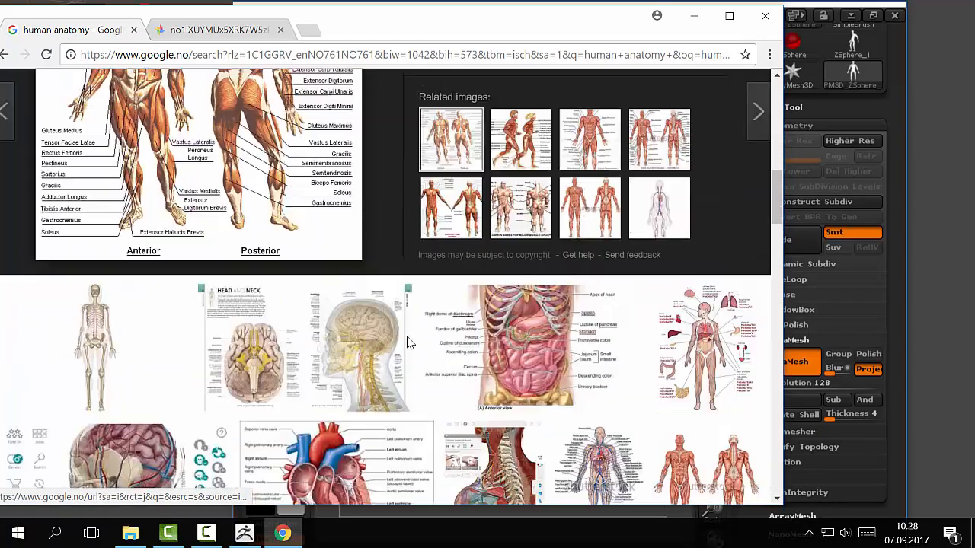
{"action": "scroll", "coordinate": [408, 344], "scroll_direction": "up", "scroll_amount": 4}
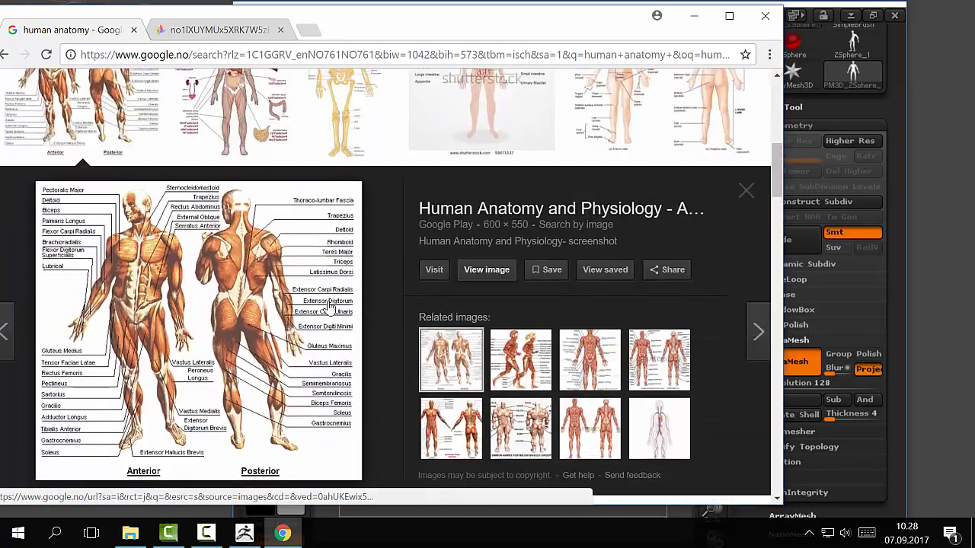
{"action": "left_click", "coordinate": [478, 451]}
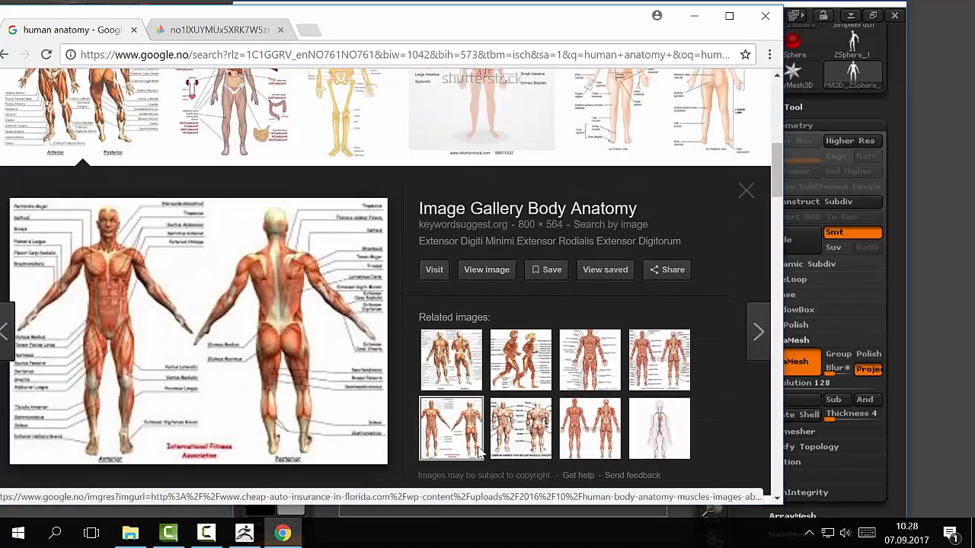
{"action": "left_click", "coordinate": [648, 358]}
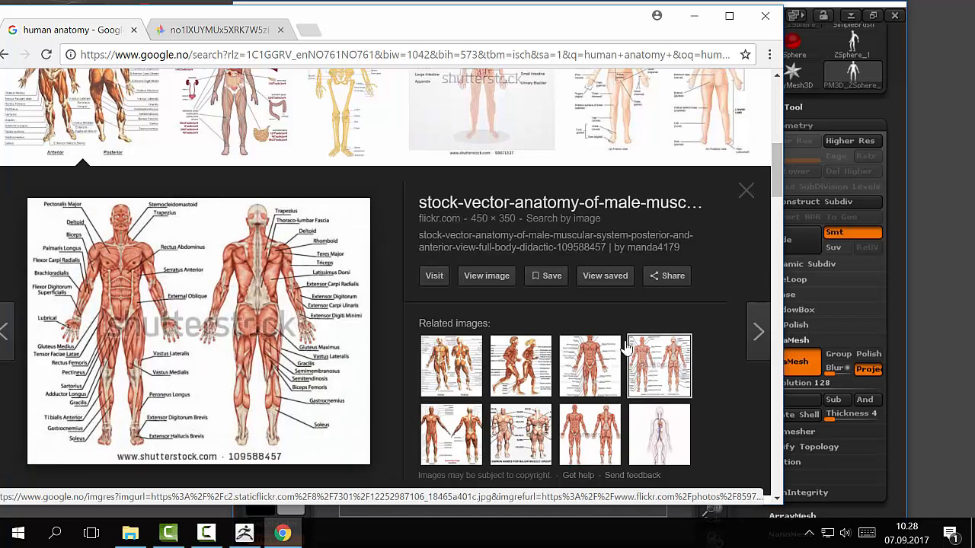
{"action": "left_click", "coordinate": [491, 277]}
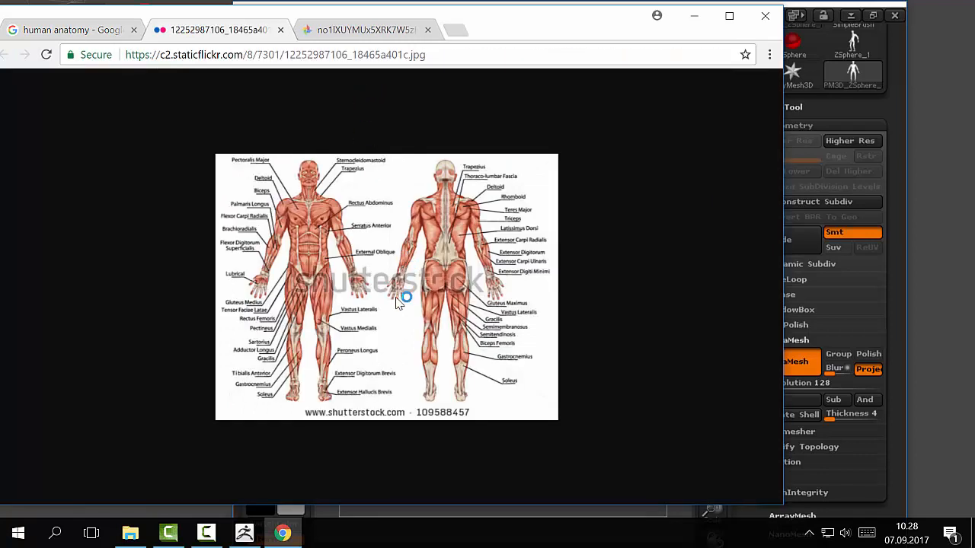
- Enlarge the muscle chart and move the browser window away from the desktop shortcuts
{"action": "scroll", "coordinate": [397, 303], "scroll_direction": "up", "scroll_amount": 2, "text": "ctrl"}
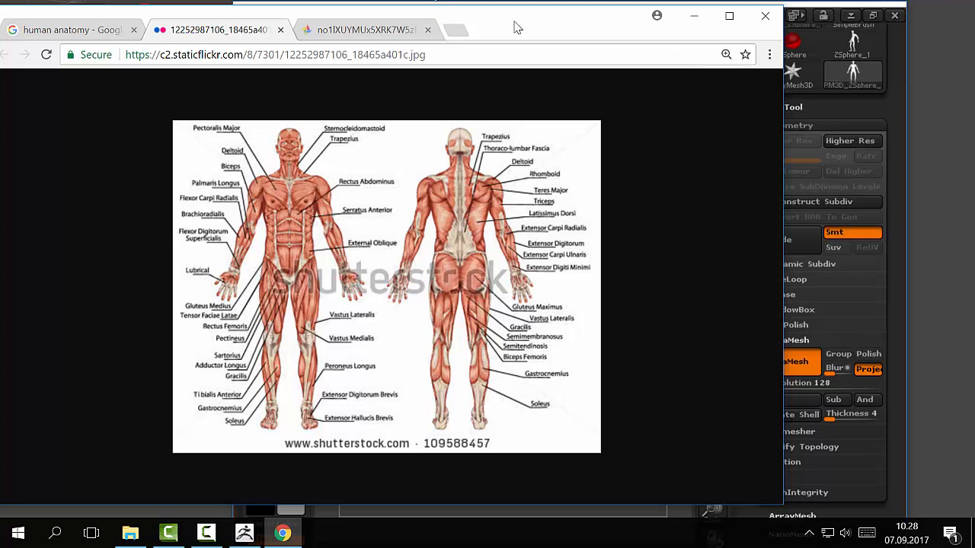
{"action": "left_click_drag", "start_coordinate": [516, 28], "coordinate": [742, 21]}
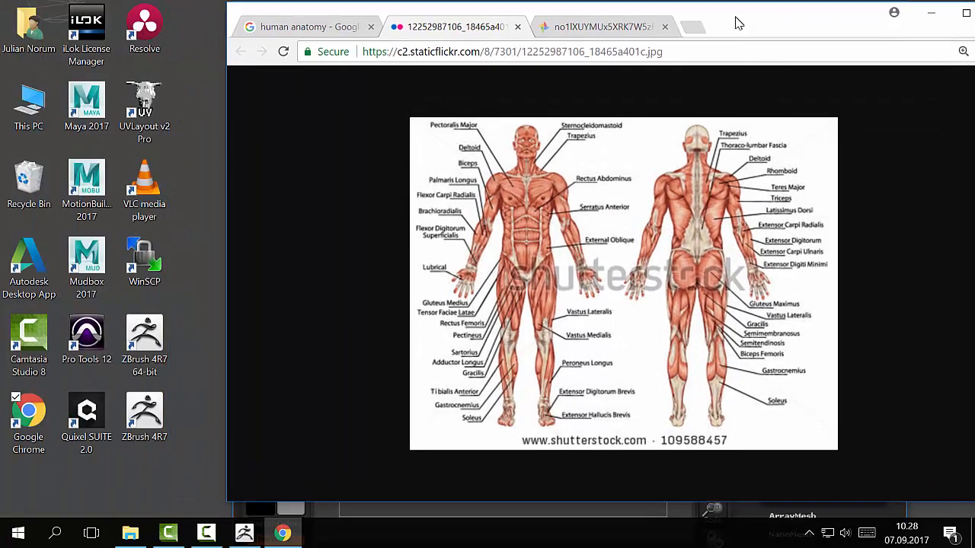
- Start saving the enlarged front-and-back muscle chart as an image file
{"action": "right_click", "coordinate": [629, 270]}
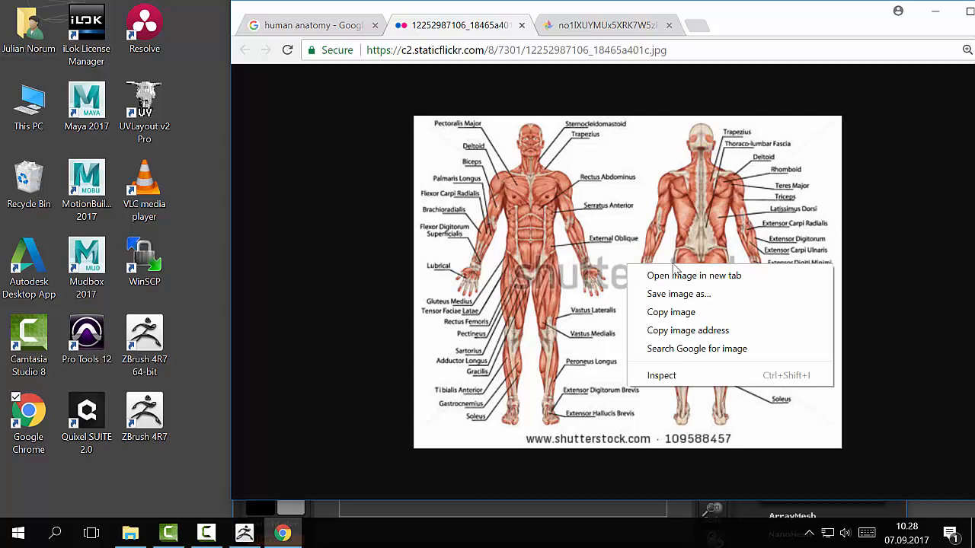
{"action": "left_click", "coordinate": [535, 210]}
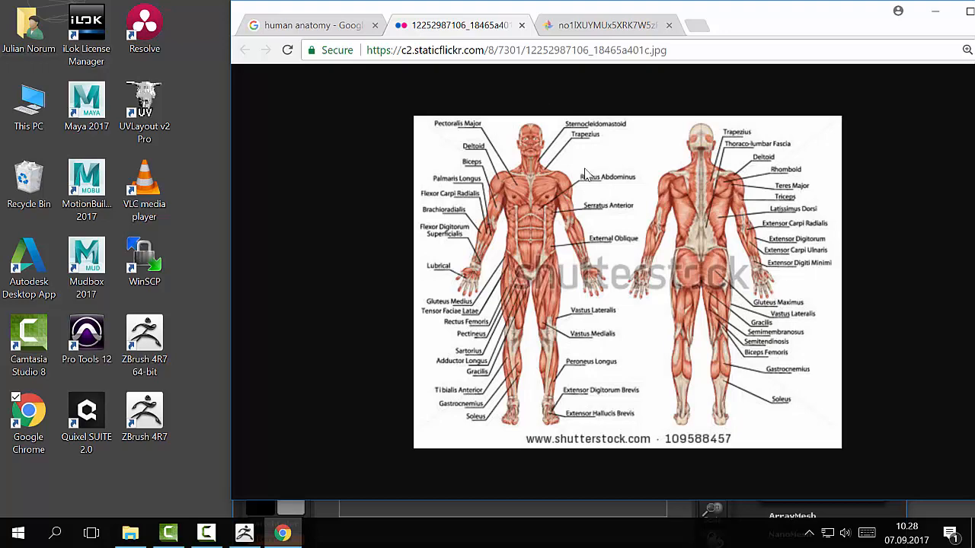
{"action": "right_click", "coordinate": [631, 190]}
{"action": "left_click", "coordinate": [655, 212]}
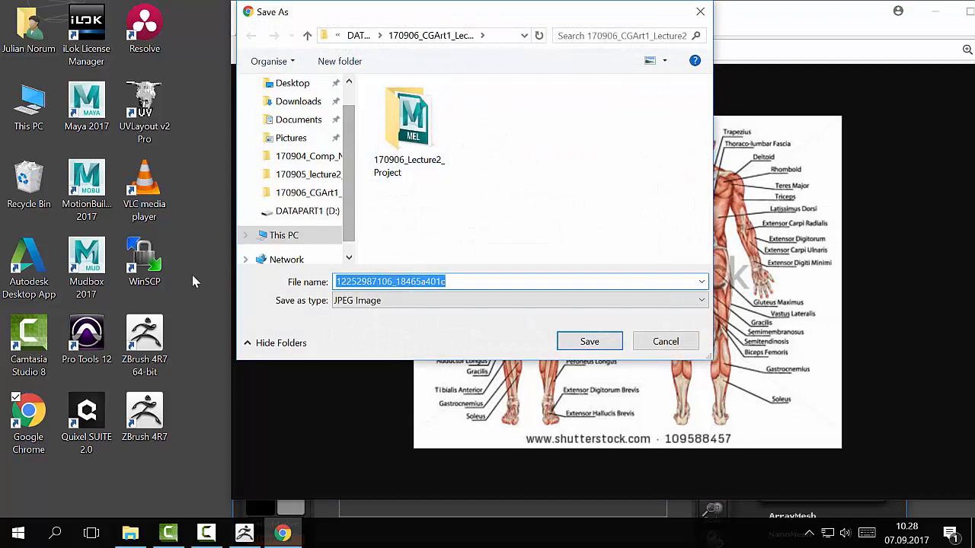
- Create a folder named 170907_CGArt2_Lecture3 on the DATAPART1 (D:) drive, open it and move its window beside the save dialog
{"action": "double_click", "coordinate": [29, 107]}
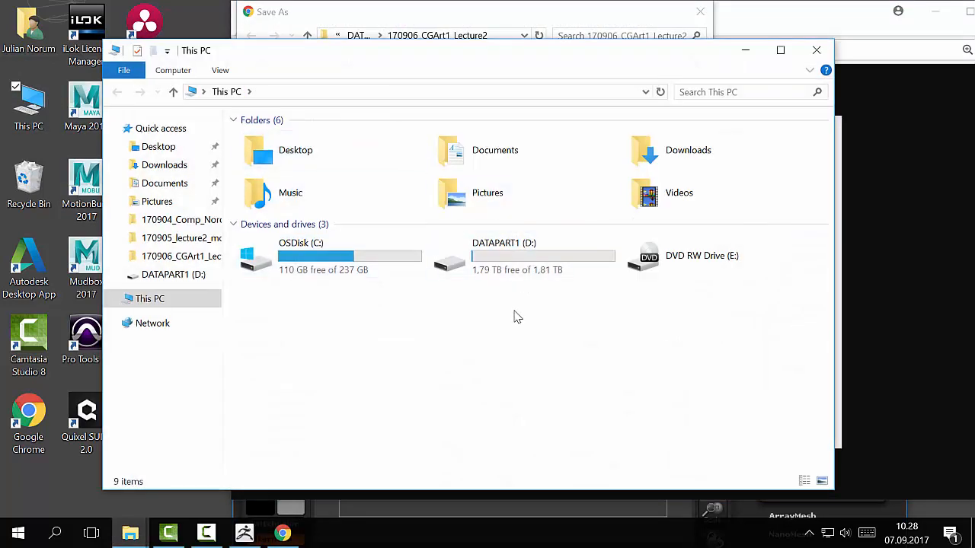
{"action": "double_click", "coordinate": [482, 263]}
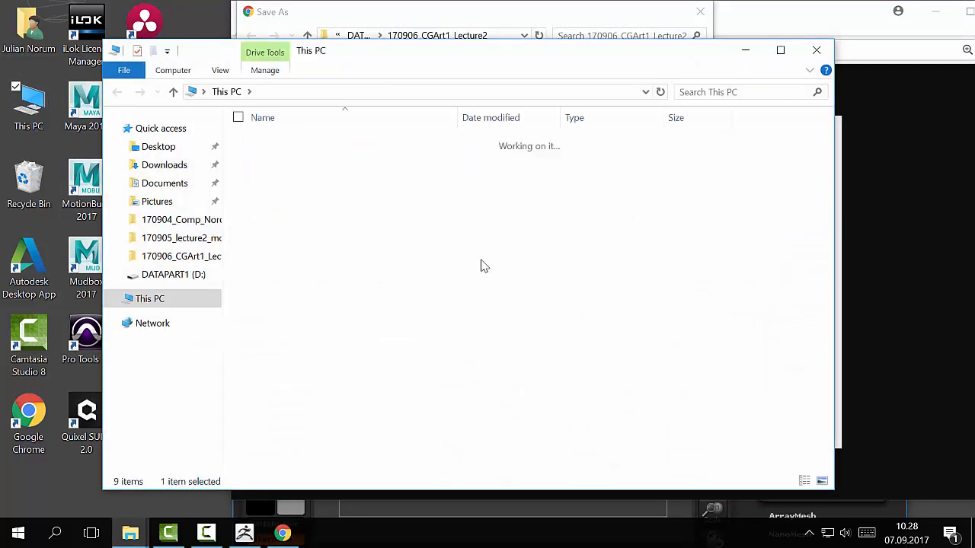
{"action": "right_click", "coordinate": [404, 433]}
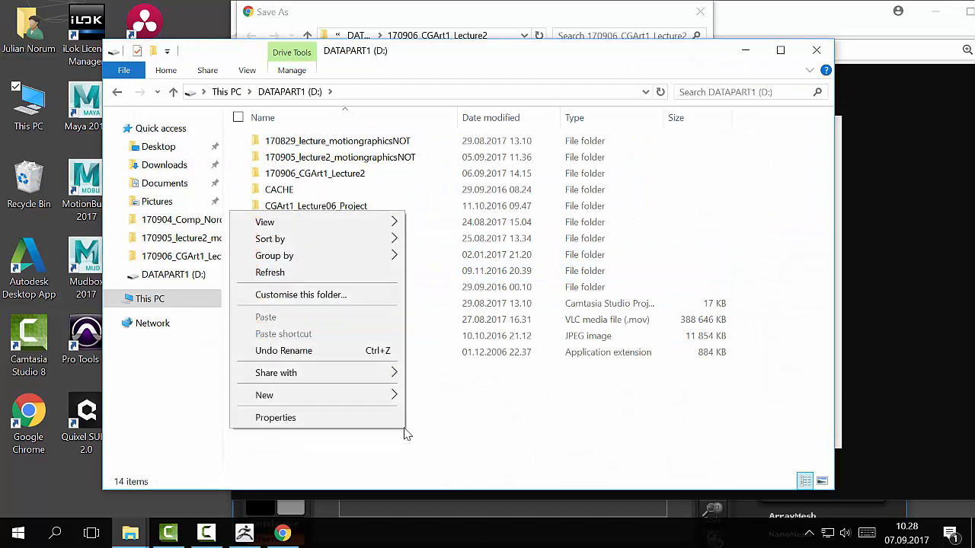
{"action": "left_click", "coordinate": [328, 393]}
{"action": "key", "text": "Return"}
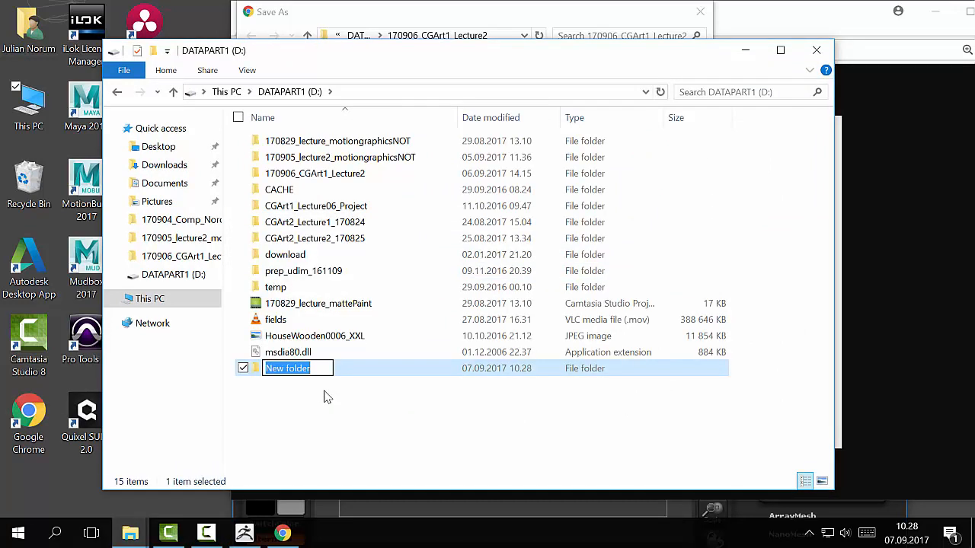
{"action": "type", "text": "170907_CGArt2_Lecture3"}
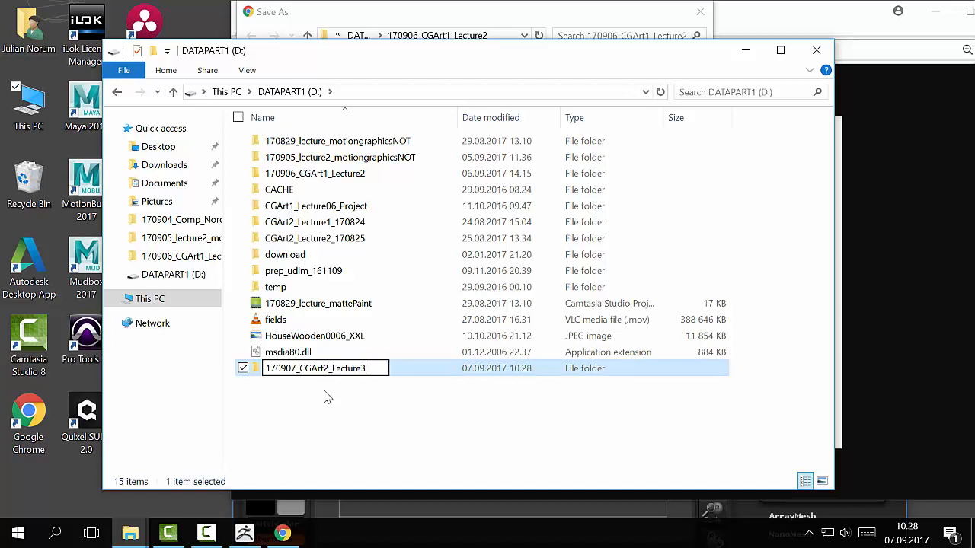
{"action": "key", "text": "Return"}
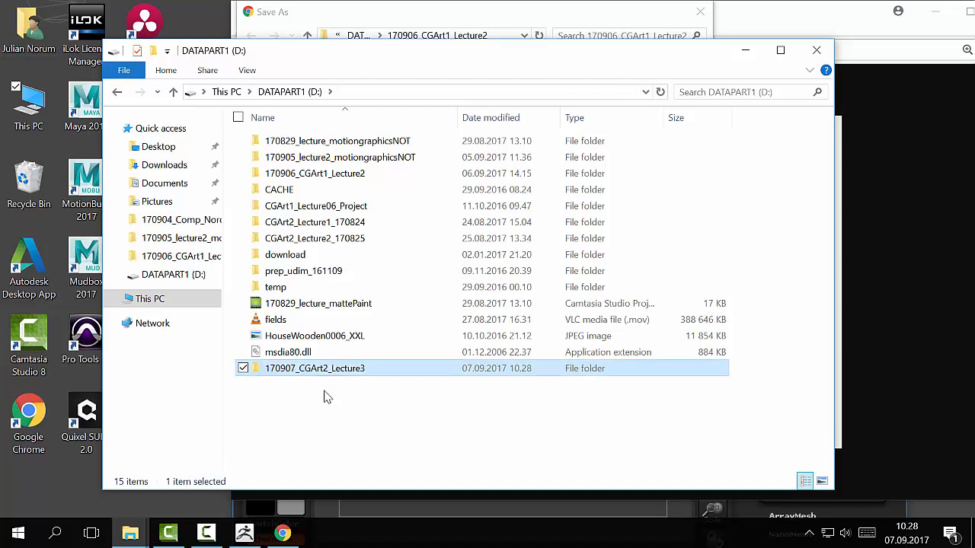
{"action": "double_click", "coordinate": [344, 368]}
{"action": "left_click_drag", "start_coordinate": [505, 51], "coordinate": [408, 50]}
{"action": "left_click", "coordinate": [885, 191]}
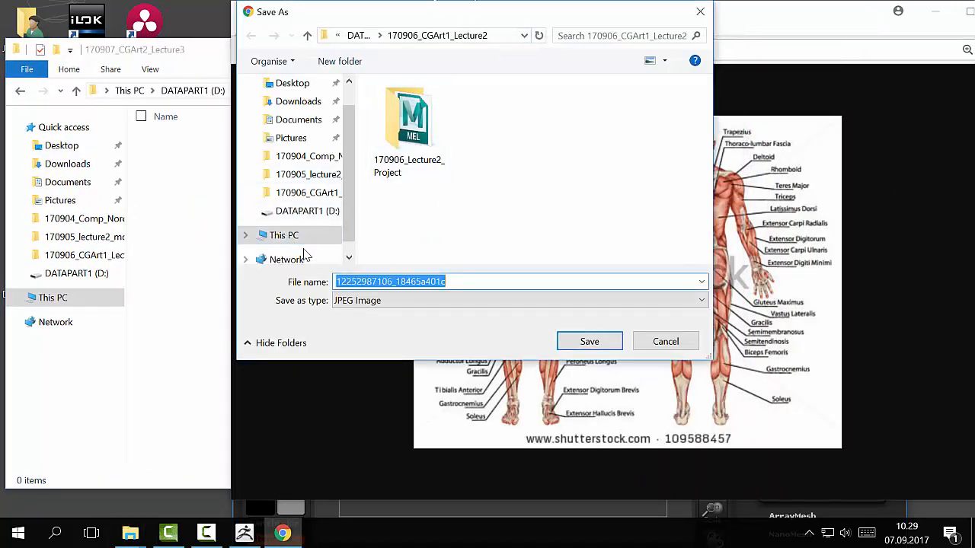
- Save the muscle chart as the JPEG image anatomy_ref in the 170907_CGArt2_Lecture3 folder on DATAPART1 (D:)
{"action": "left_click", "coordinate": [285, 235]}
{"action": "scroll", "coordinate": [472, 175], "scroll_direction": "down", "scroll_amount": 5}
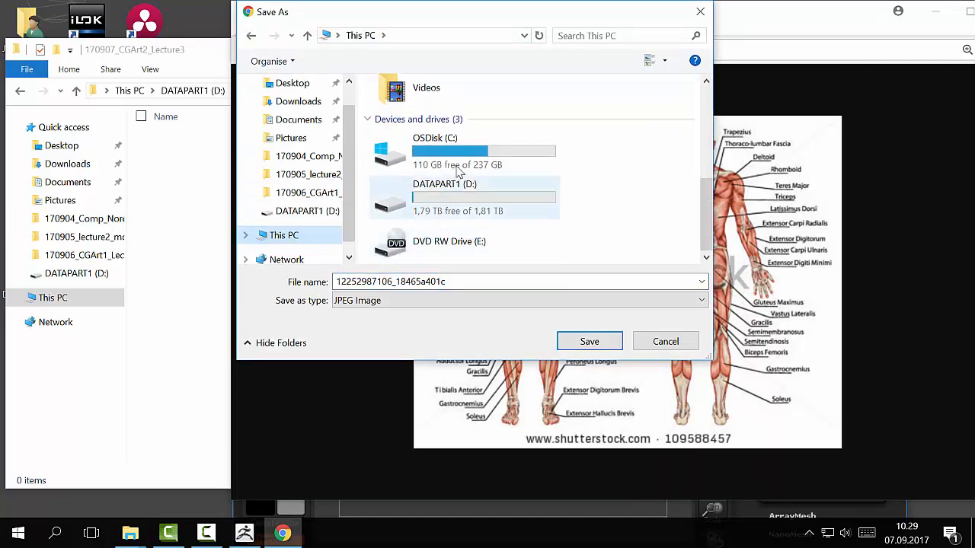
{"action": "double_click", "coordinate": [456, 213]}
{"action": "double_click", "coordinate": [474, 157]}
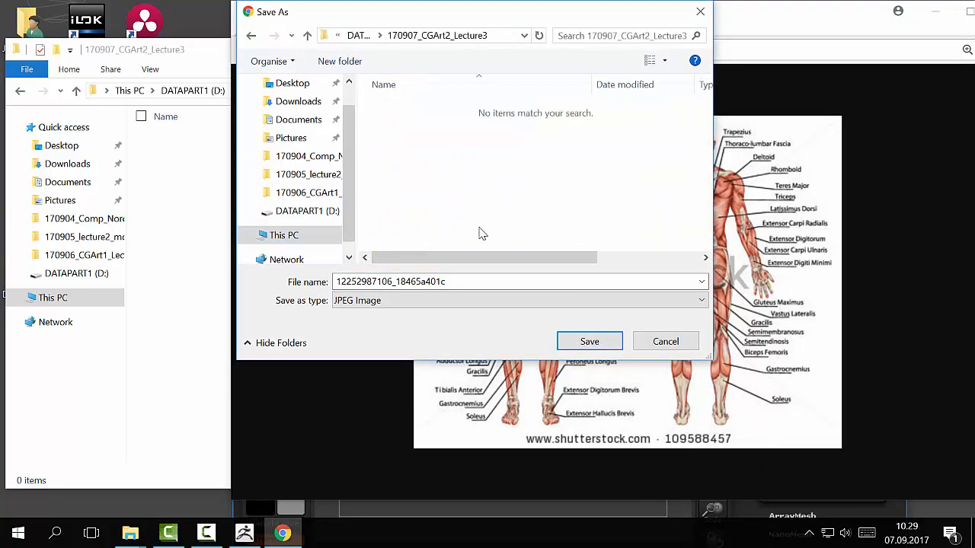
{"action": "double_click", "coordinate": [411, 281]}
{"action": "type", "text": "anatomy_ref"}
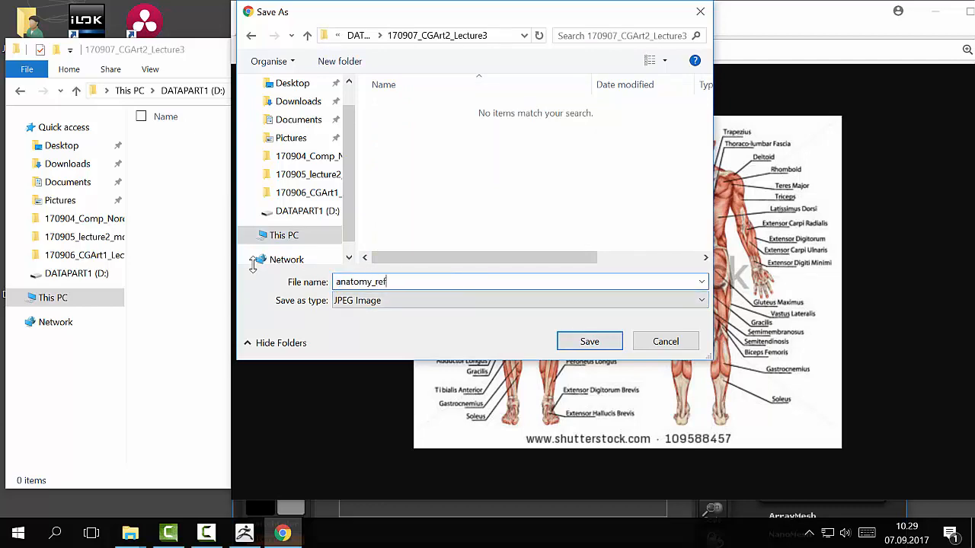
{"action": "key", "text": "Return"}
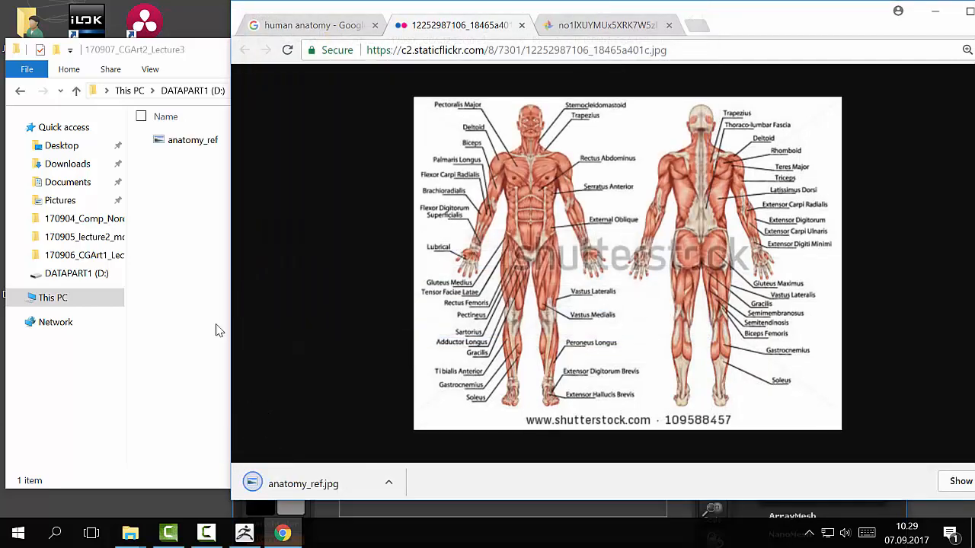
- Minimize the browser, switch to ZBrush and quick-save the project
{"action": "left_click", "coordinate": [218, 330]}
{"action": "left_click", "coordinate": [818, 37]}
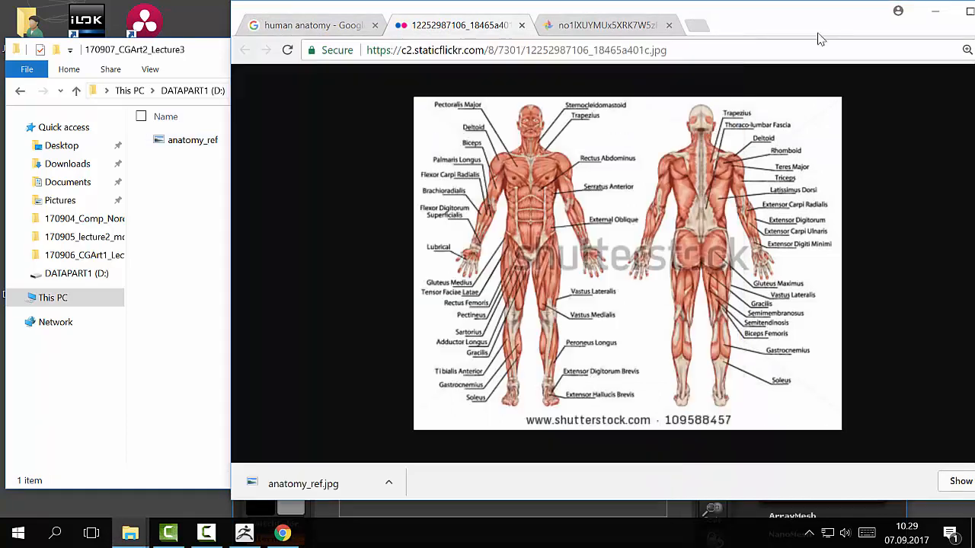
{"action": "left_click", "coordinate": [937, 10]}
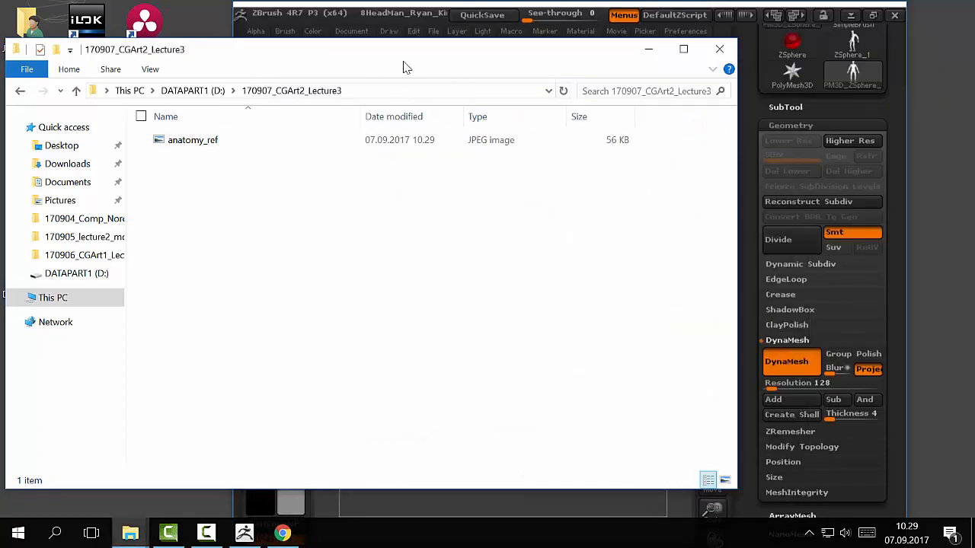
{"action": "left_click", "coordinate": [375, 13]}
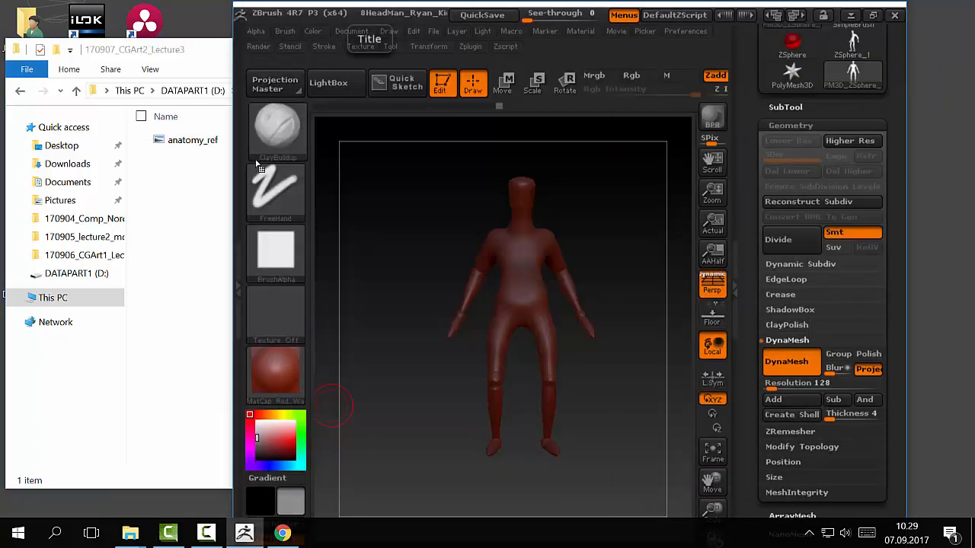
{"action": "left_click", "coordinate": [185, 189]}
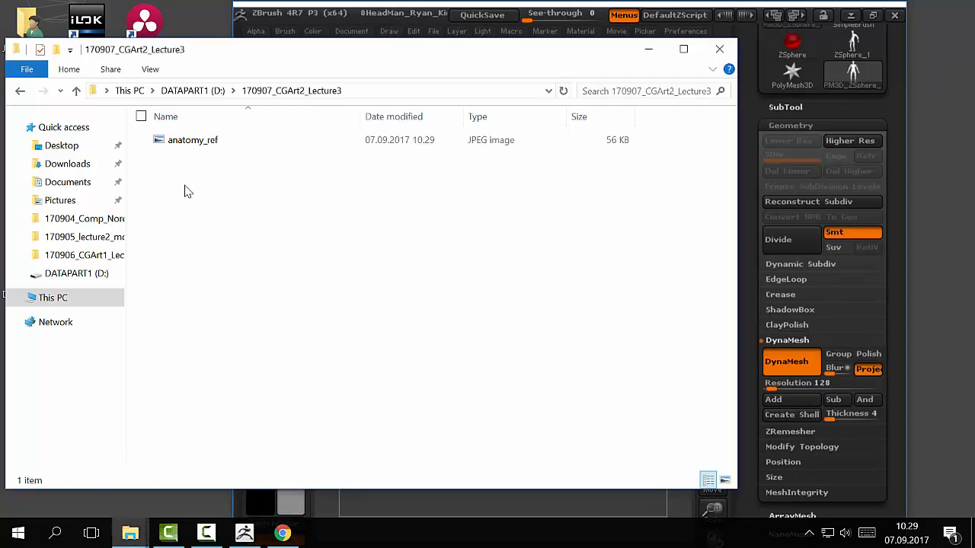
{"action": "left_click", "coordinate": [482, 14]}
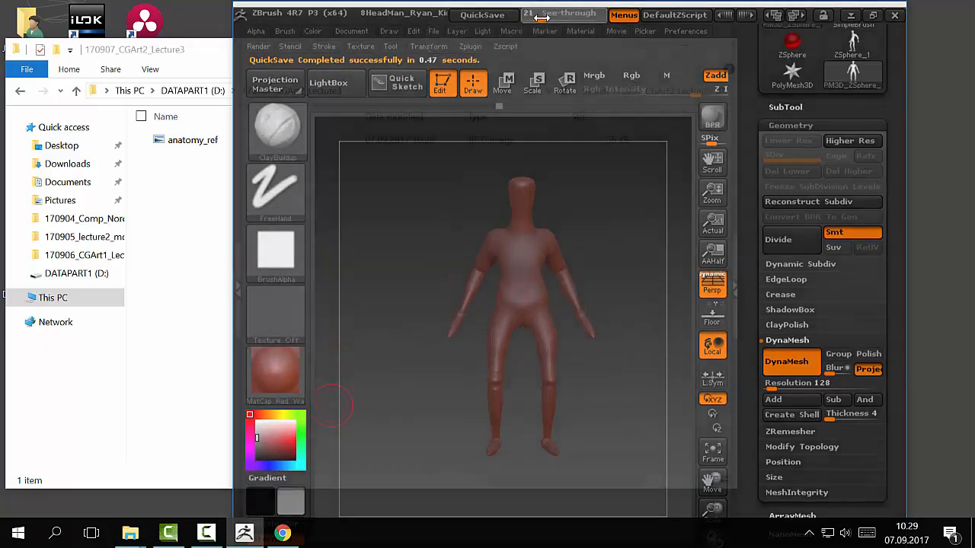
- Try a see-through window transparency of about 46 over the folder window, and return it to 0
{"action": "mouse_move", "coordinate": [531, 21]}
{"action": "left_mouse_down"}
{"action": "mouse_move", "coordinate": [552, 22]}
{"action": "mouse_move", "coordinate": [515, 21]}
{"action": "left_mouse_up"}
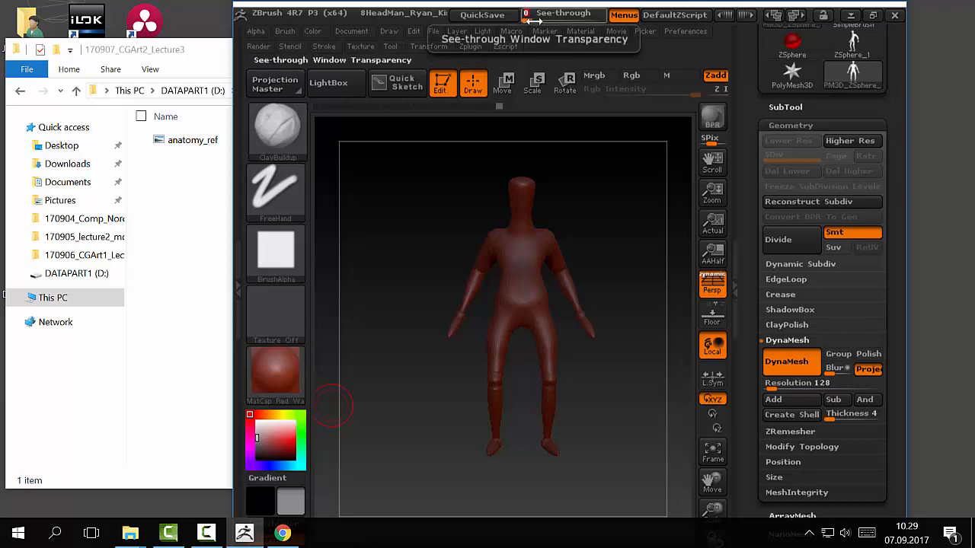
{"action": "left_click_drag", "start_coordinate": [530, 22], "coordinate": [561, 29]}
{"action": "left_click_drag", "start_coordinate": [667, 261], "coordinate": [646, 237]}
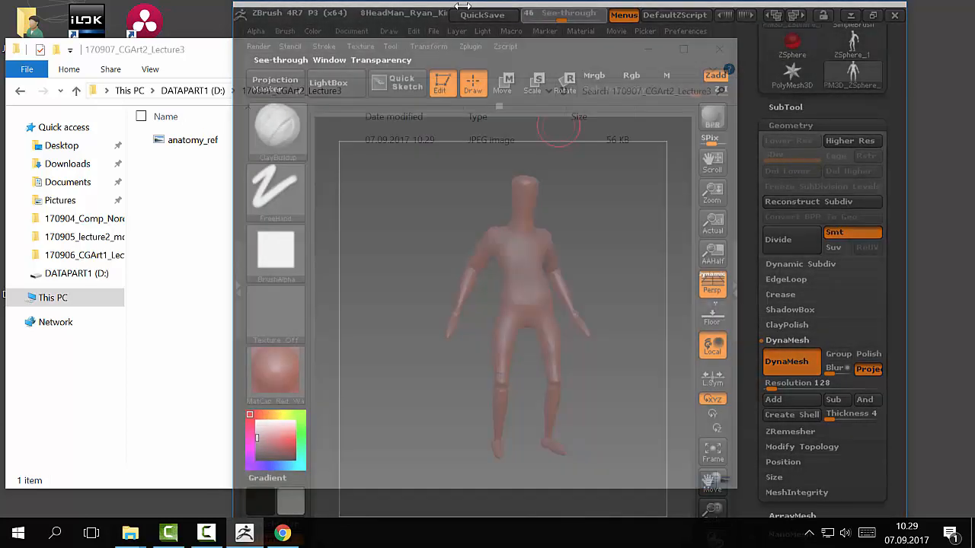
{"action": "left_click_drag", "start_coordinate": [462, 6], "coordinate": [338, 14]}
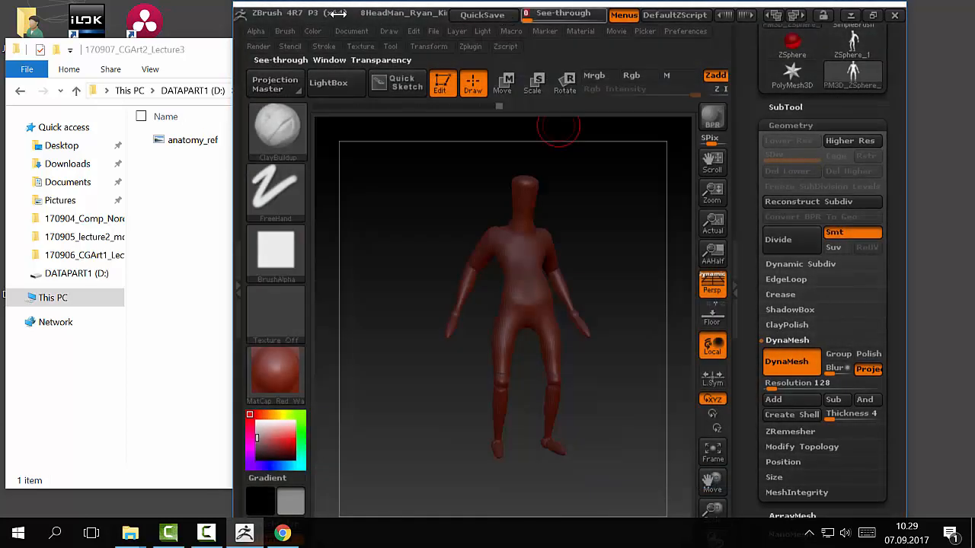
- Maximize the ZBrush window and reduce the document's background gradient range to get a flat grey canvas
{"action": "left_click_drag", "start_coordinate": [624, 210], "coordinate": [587, 210]}
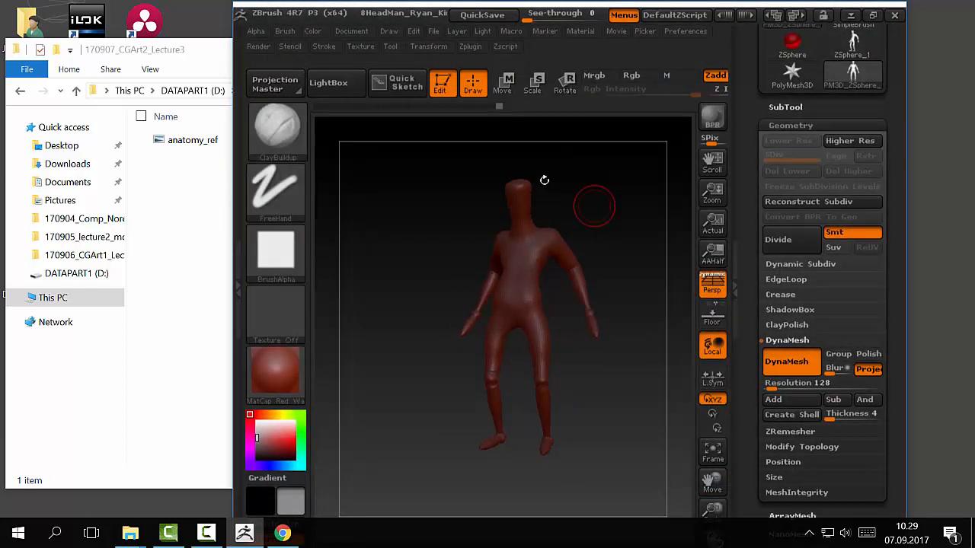
{"action": "left_click", "coordinate": [872, 16]}
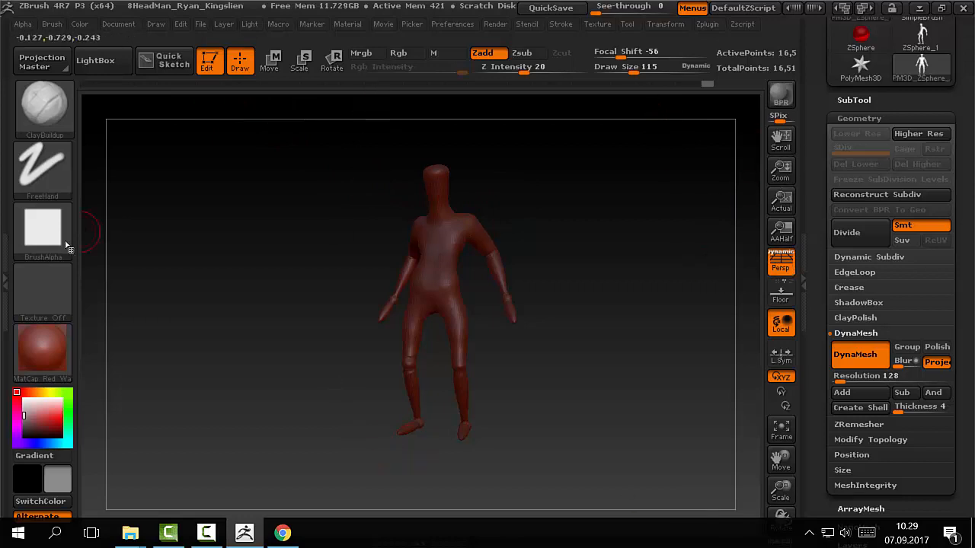
{"action": "left_click", "coordinate": [119, 23]}
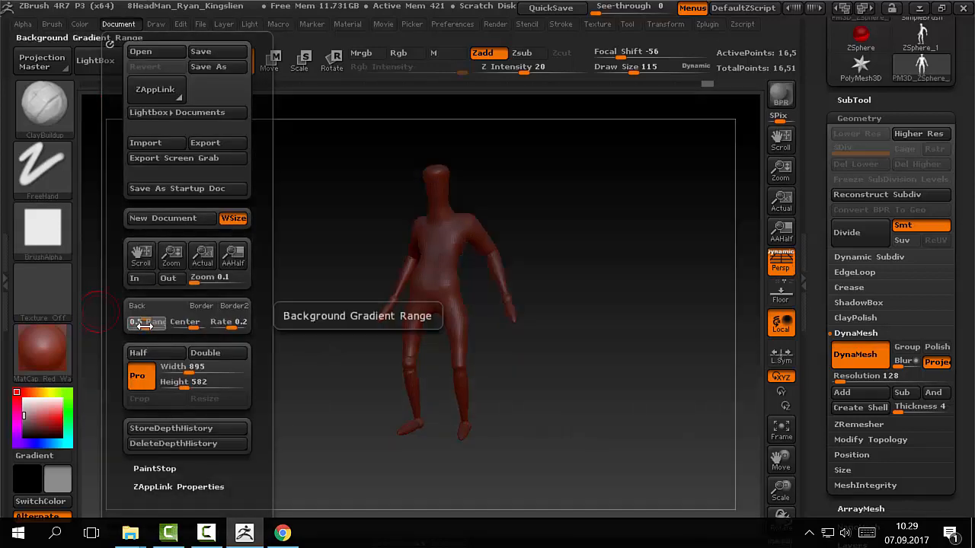
{"action": "left_click", "coordinate": [143, 323]}
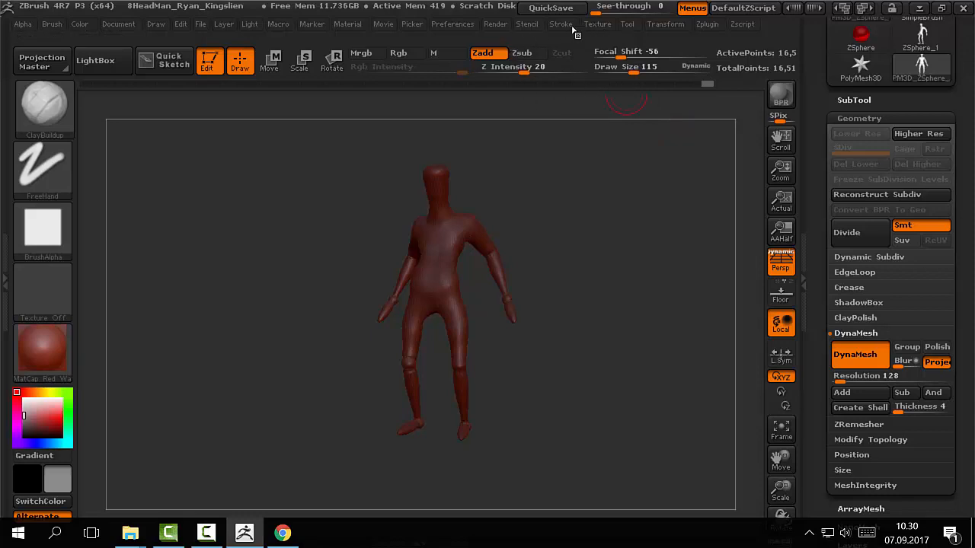
- Import the anatomy_ref image from the 170907_CGArt2_Lecture3 folder on DATAPART1 (D:) as a texture
{"action": "left_click", "coordinate": [599, 24]}
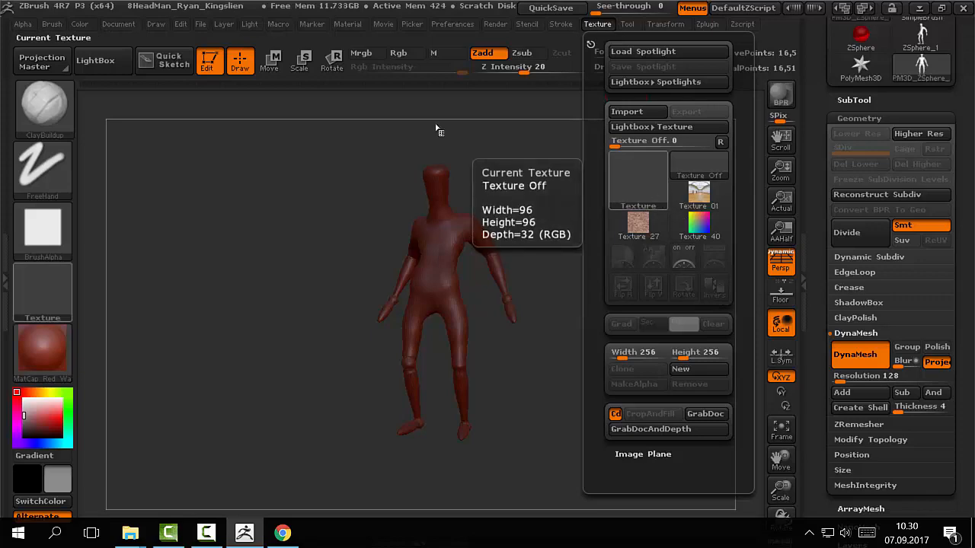
{"action": "left_click", "coordinate": [638, 179]}
{"action": "left_click", "coordinate": [626, 112]}
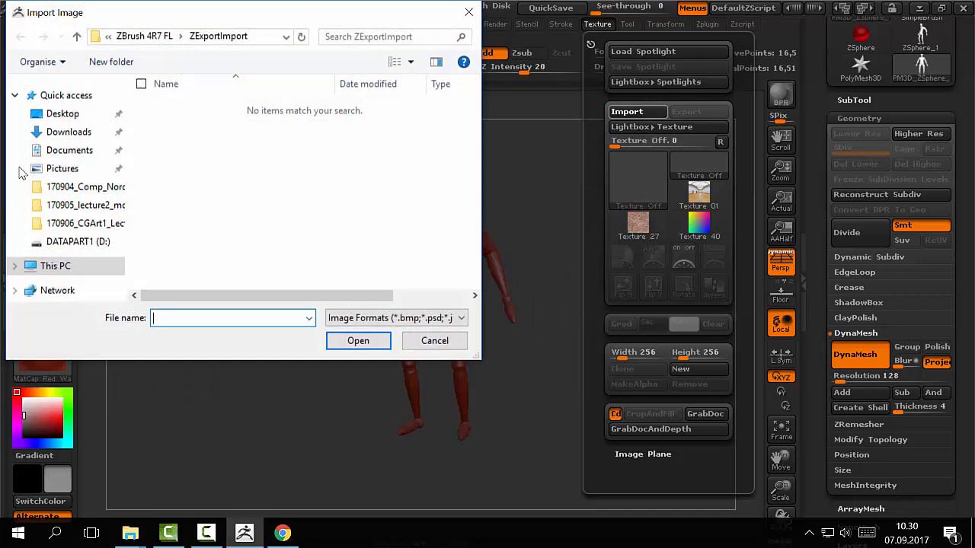
{"action": "left_click", "coordinate": [76, 242]}
{"action": "double_click", "coordinate": [217, 153]}
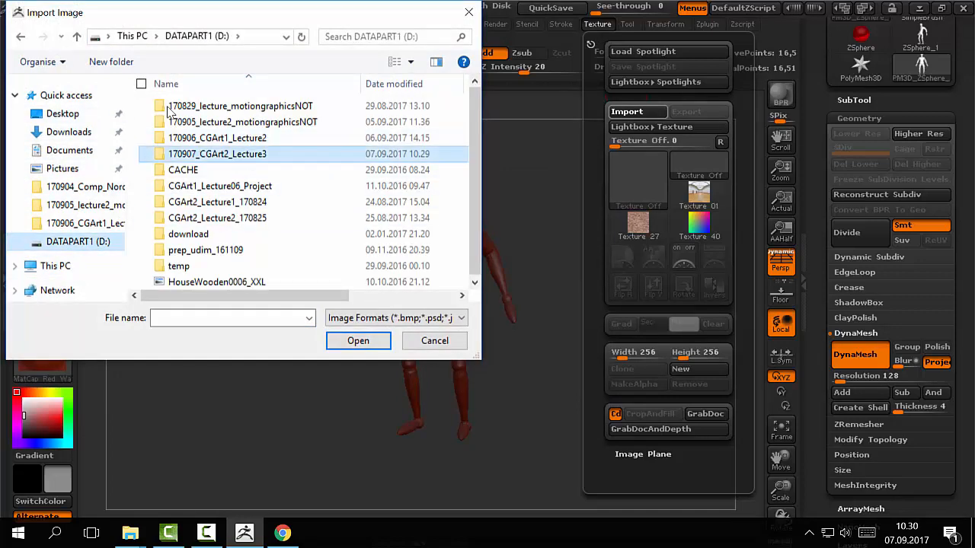
{"action": "left_click", "coordinate": [177, 122]}
{"action": "left_click", "coordinate": [358, 340]}
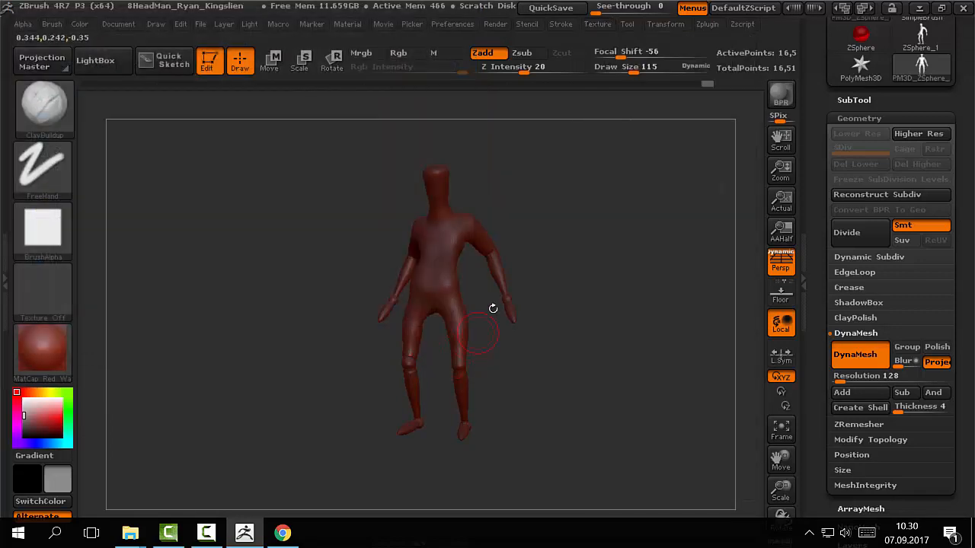
- Add the anatomy_ref texture to Spotlight and, with LightBox hidden, reposition the chart on the canvas
{"action": "left_click", "coordinate": [598, 23]}
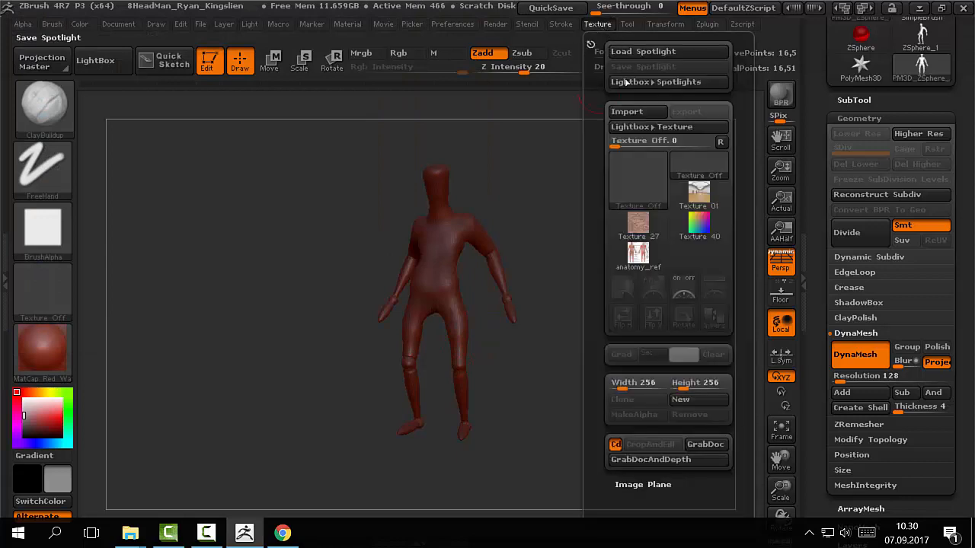
{"action": "left_click", "coordinate": [647, 262]}
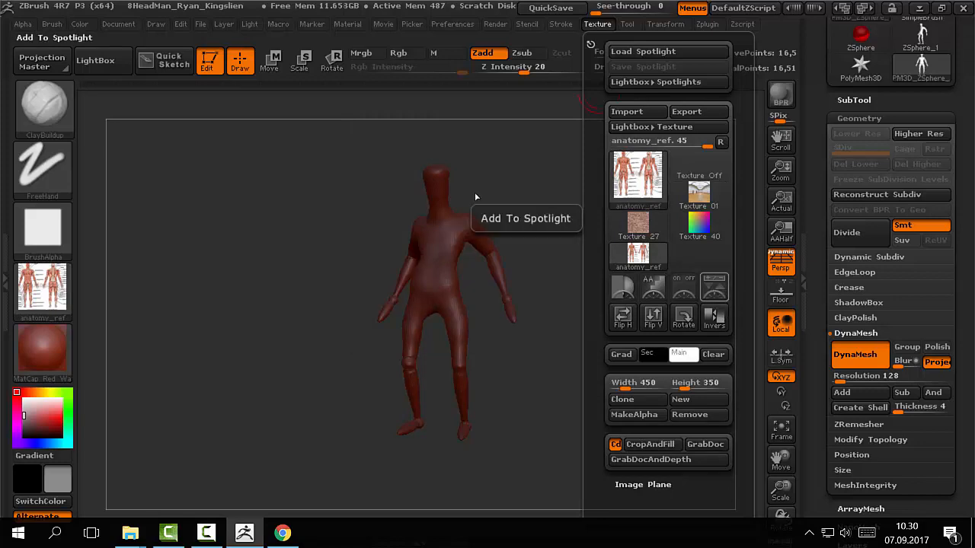
{"action": "left_click", "coordinate": [713, 287]}
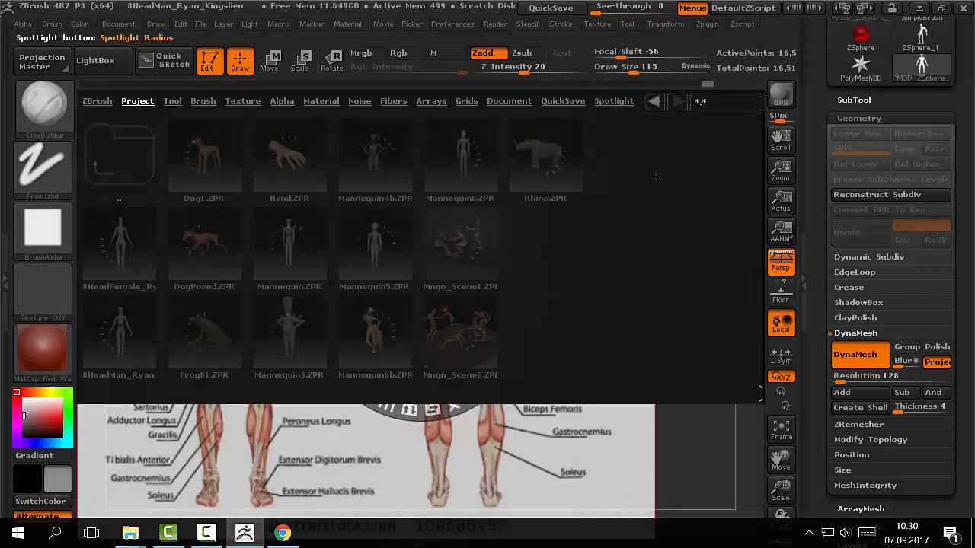
{"action": "key", "text": "comma"}
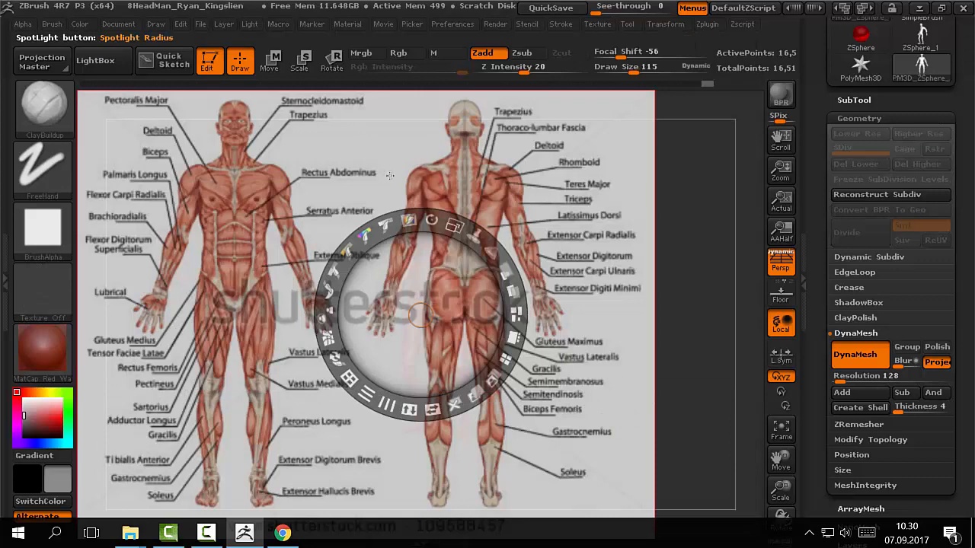
{"action": "left_click_drag", "start_coordinate": [418, 278], "coordinate": [504, 328]}
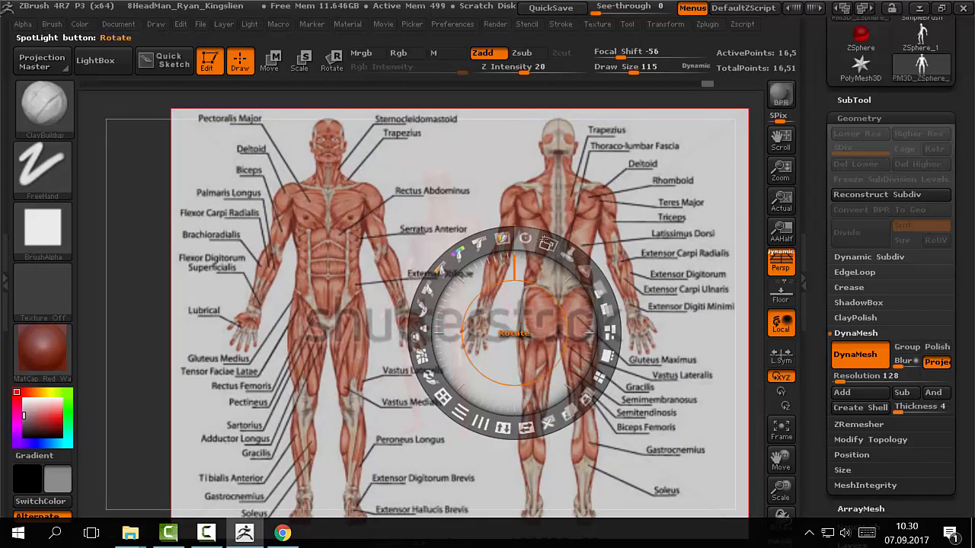
- Scale down the anatomy chart in Spotlight, place it in the canvas corner beside the figure, and leave Spotlight editing
{"action": "left_click_drag", "start_coordinate": [550, 243], "coordinate": [571, 257]}
{"action": "left_click_drag", "start_coordinate": [535, 336], "coordinate": [263, 204]}
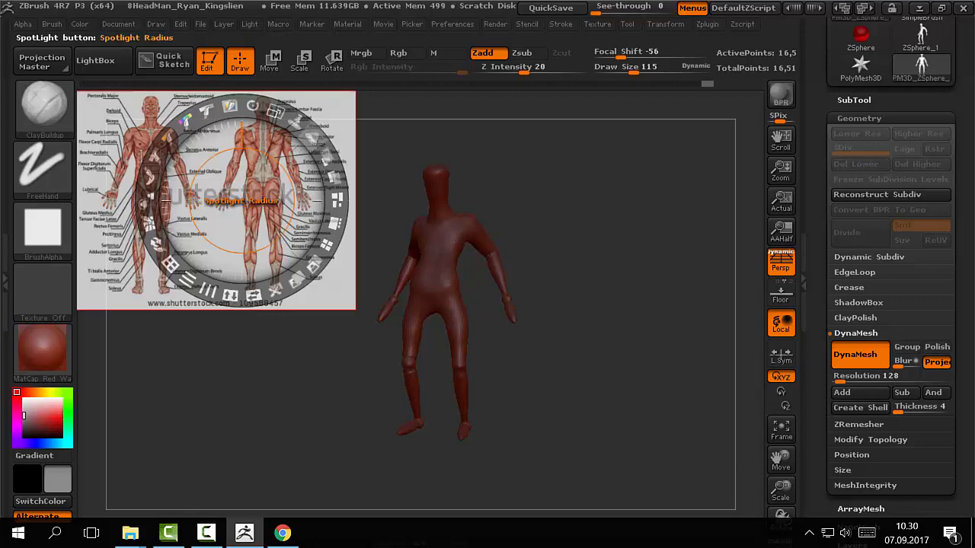
{"action": "mouse_move", "coordinate": [325, 155]}
{"action": "left_mouse_down"}
{"action": "mouse_move", "coordinate": [331, 172]}
{"action": "mouse_move", "coordinate": [297, 113]}
{"action": "mouse_move", "coordinate": [235, 102]}
{"action": "mouse_move", "coordinate": [340, 196]}
{"action": "mouse_move", "coordinate": [392, 161]}
{"action": "left_mouse_up"}
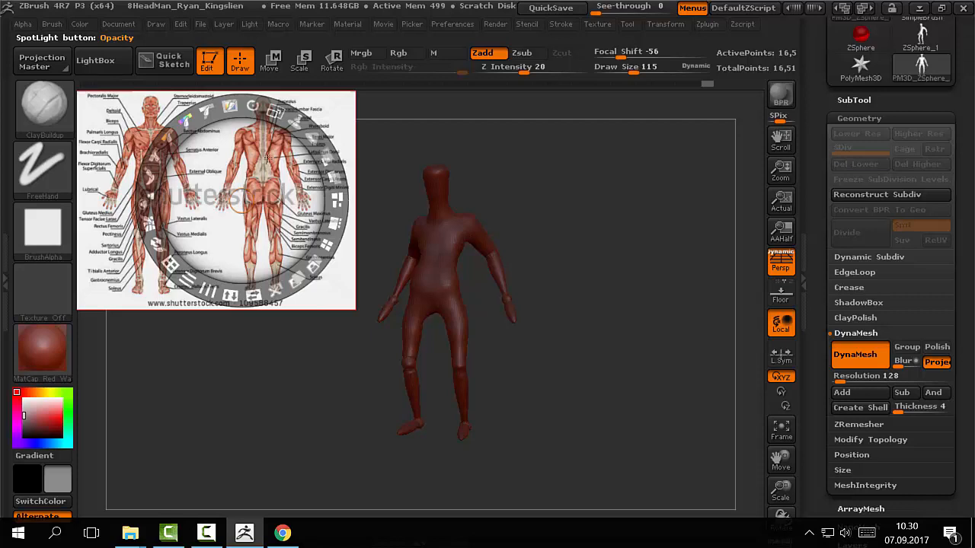
{"action": "key", "text": "z"}
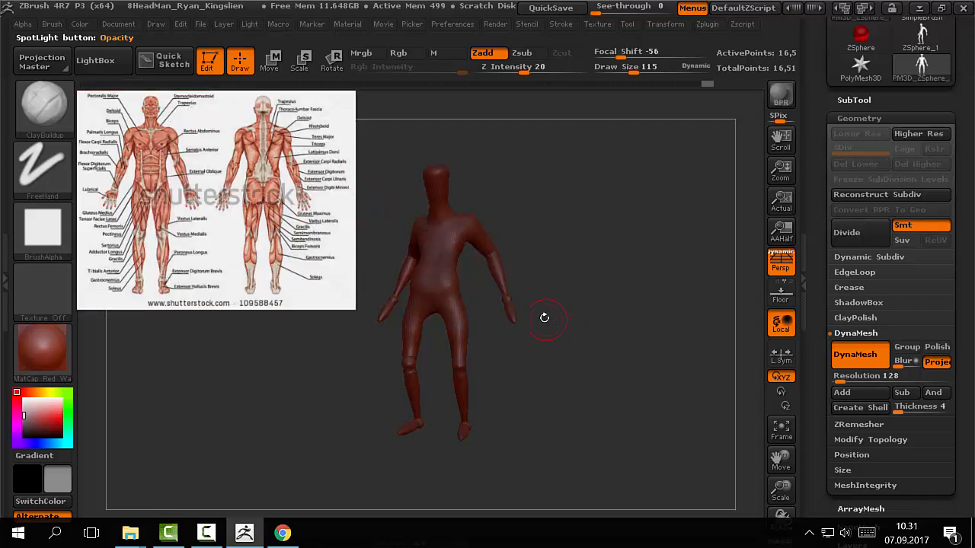
- Turn off Spotlight Projection in the ClayBuildup brush's sample settings
{"action": "left_click_drag", "start_coordinate": [579, 324], "coordinate": [416, 224]}
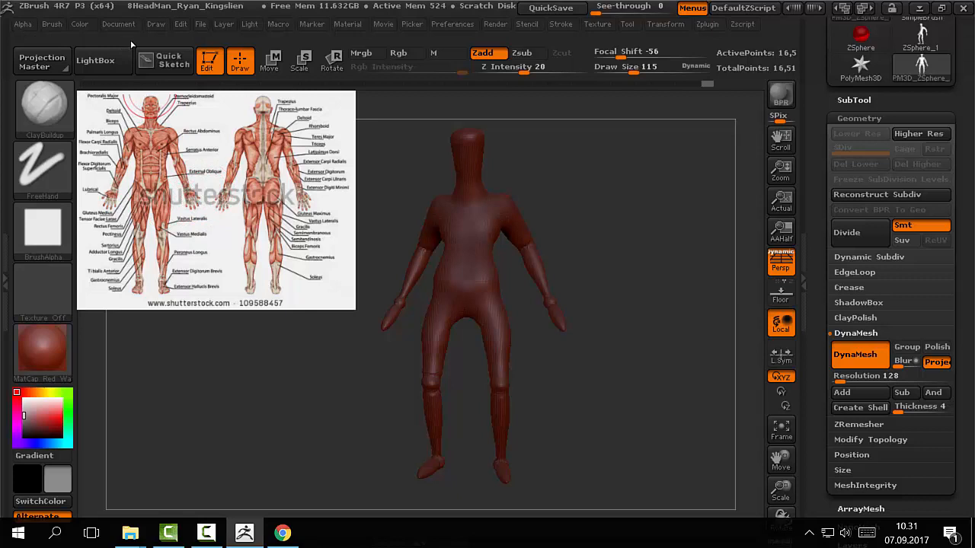
{"action": "left_click", "coordinate": [47, 23]}
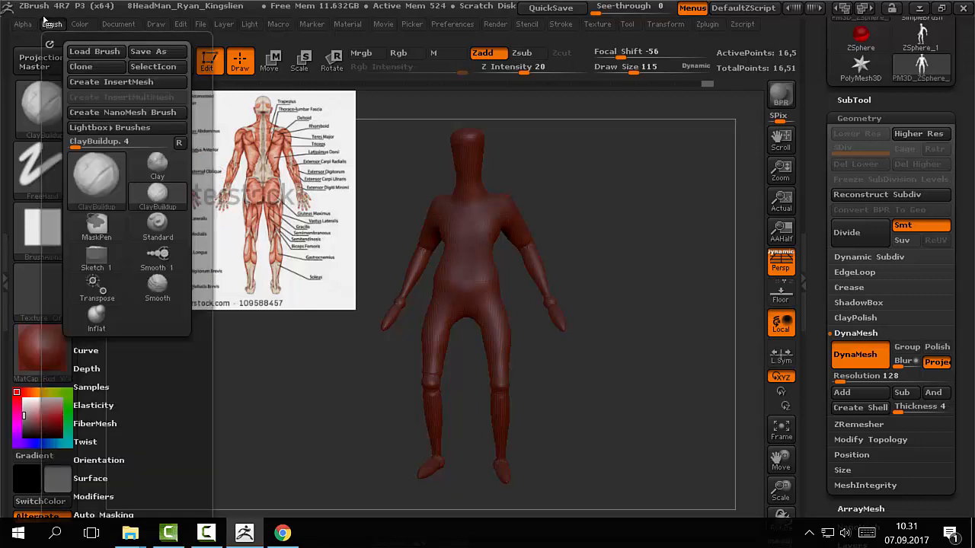
{"action": "mouse_move", "coordinate": [206, 457]}
{"action": "left_mouse_down"}
{"action": "mouse_move", "coordinate": [195, 371]}
{"action": "mouse_move", "coordinate": [193, 426]}
{"action": "left_mouse_up"}
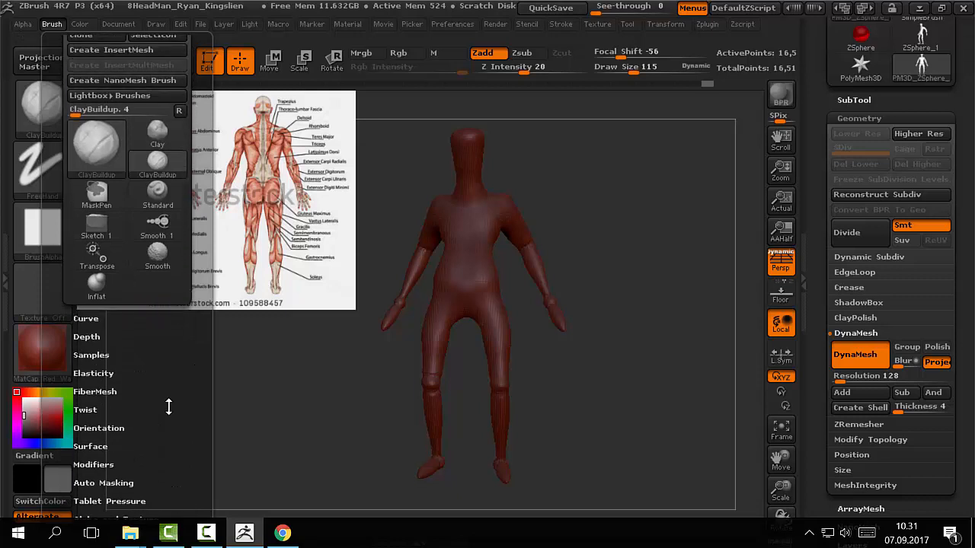
{"action": "left_click", "coordinate": [104, 340]}
{"action": "left_click", "coordinate": [94, 337]}
{"action": "left_click", "coordinate": [96, 356]}
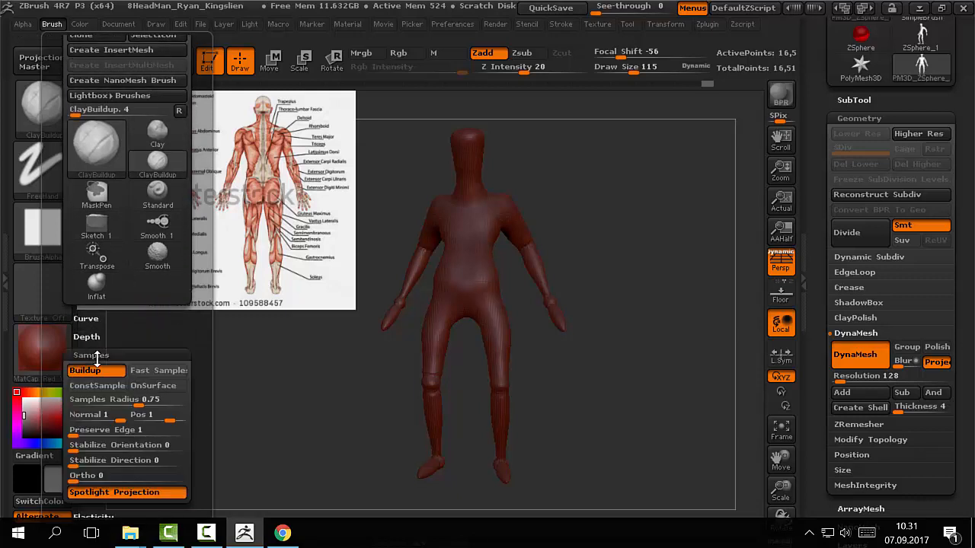
{"action": "left_click", "coordinate": [96, 354]}
{"action": "left_click", "coordinate": [96, 354]}
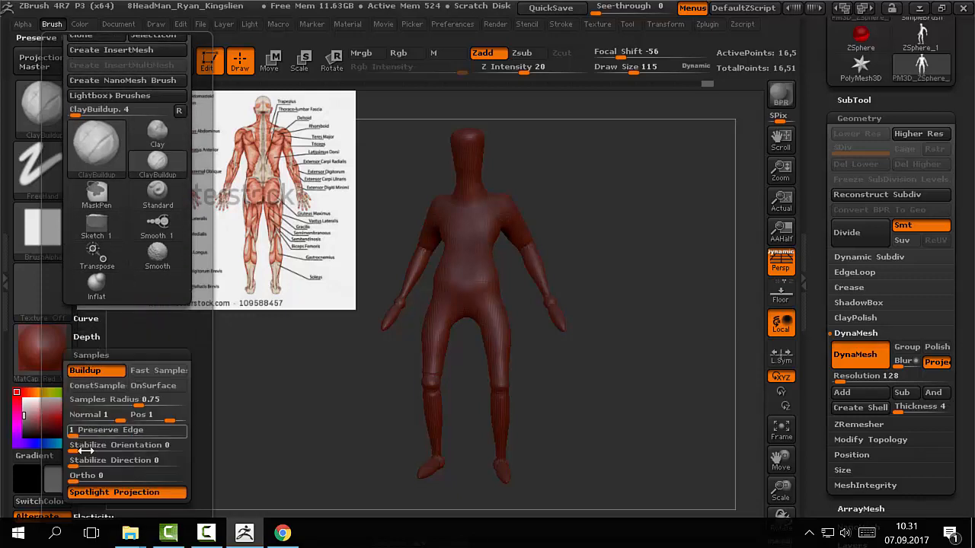
{"action": "left_click_drag", "start_coordinate": [36, 299], "coordinate": [36, 279]}
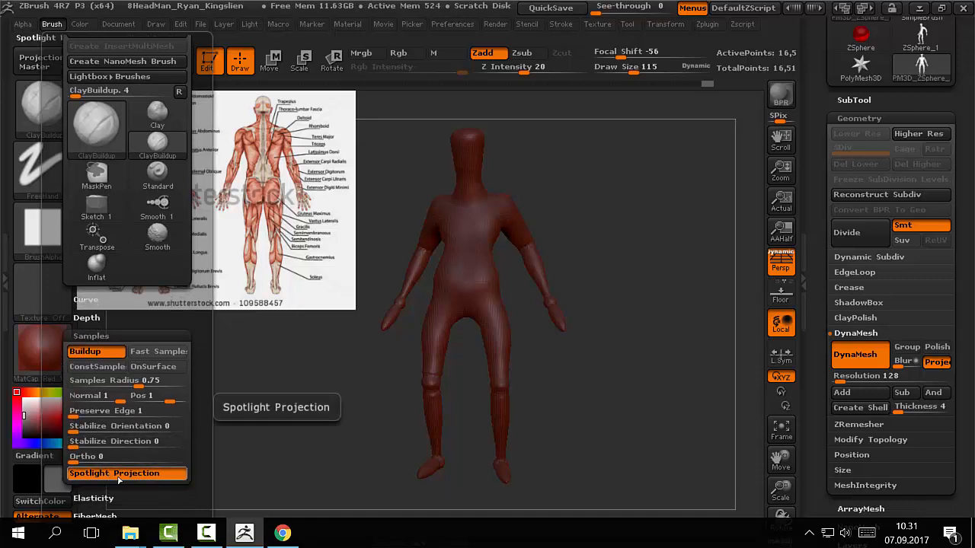
{"action": "left_click", "coordinate": [127, 473]}
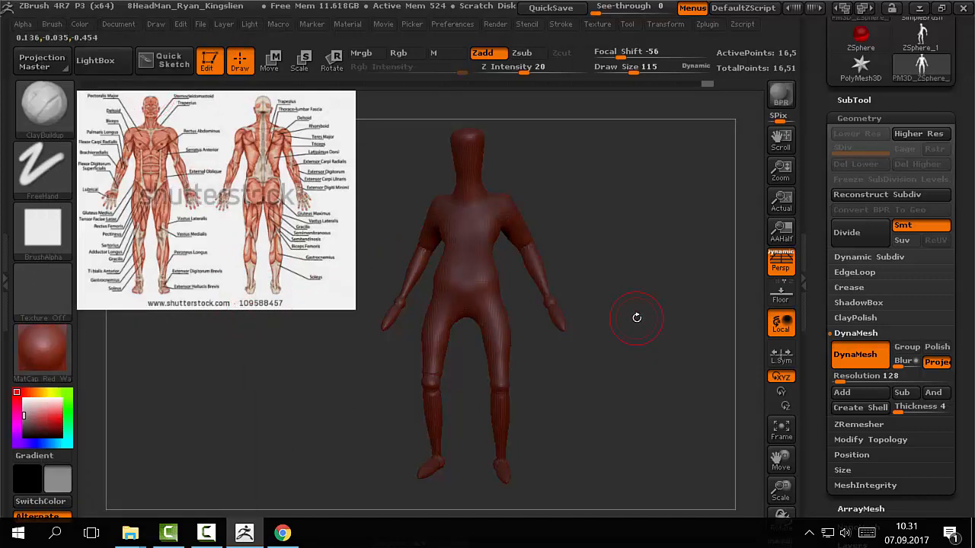
- Toggle the Spotlight chart's visibility off and back on beside the figure
{"action": "key", "text": "z"}
{"action": "key", "text": "z"}
{"action": "key", "text": "shift+z"}
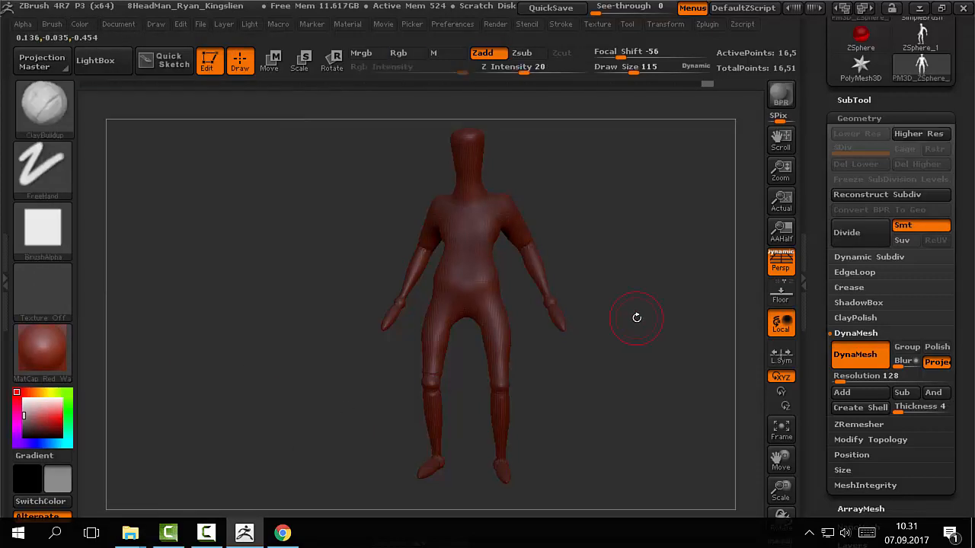
{"action": "key", "text": "shift+z"}
{"action": "key", "text": "shift+z"}
{"action": "key", "text": "shift+z"}
{"action": "key", "text": "shift+z"}
{"action": "key", "text": "shift+z"}
{"action": "key", "text": "shift+z"}
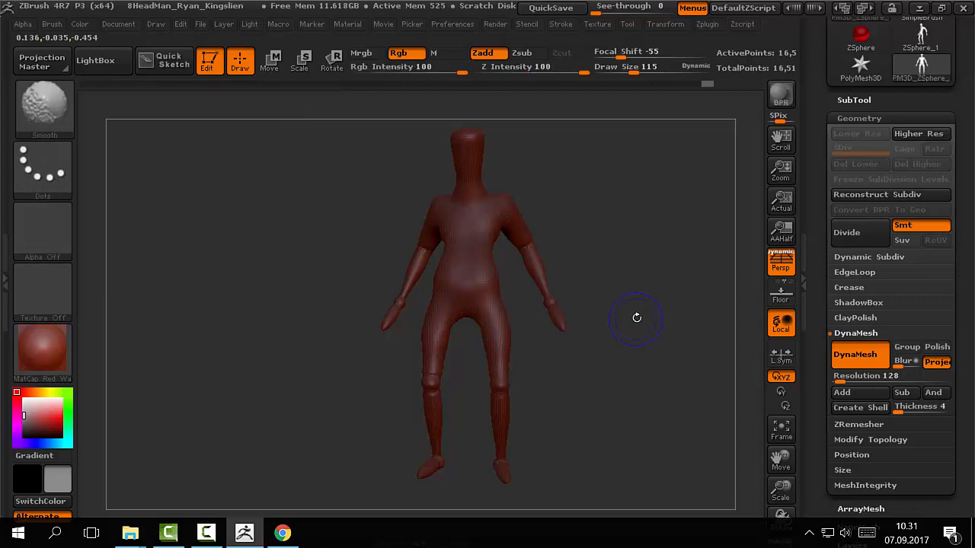
{"action": "key", "text": "shift+z"}
{"action": "key", "text": "shift+z"}
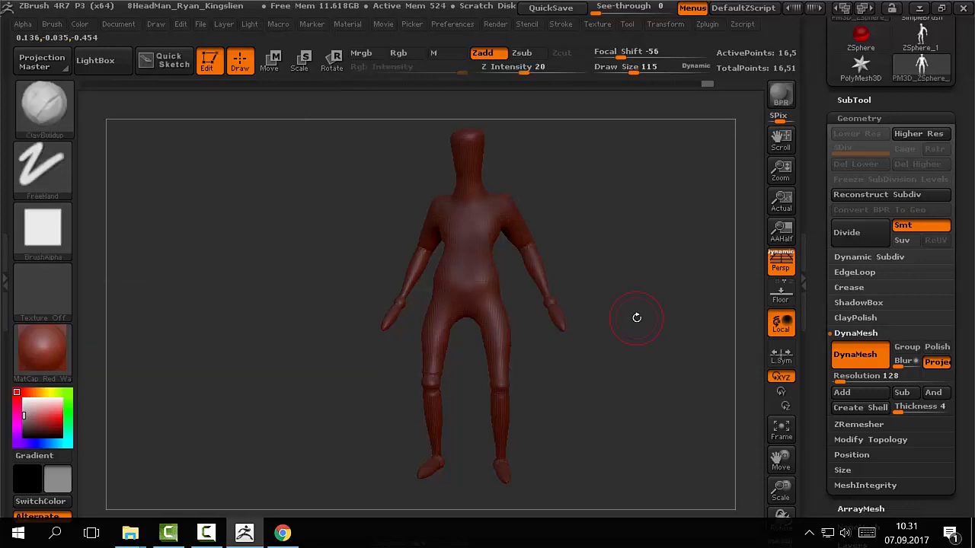
{"action": "key", "text": "shift+z"}
{"action": "mouse_move", "coordinate": [650, 320]}
{"action": "left_mouse_down"}
{"action": "mouse_move", "coordinate": [423, 207]}
{"action": "mouse_move", "coordinate": [487, 190]}
{"action": "mouse_move", "coordinate": [437, 174]}
{"action": "left_mouse_up"}
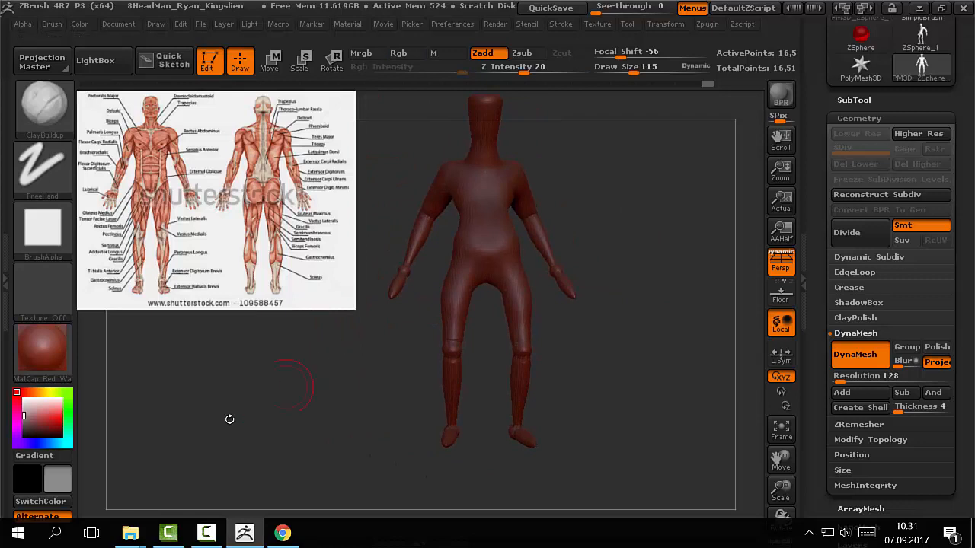
- Pick a light grey main colour, then enlarge the anatomy chart in Spotlight and keep it at the canvas edge
{"action": "left_click", "coordinate": [25, 408]}
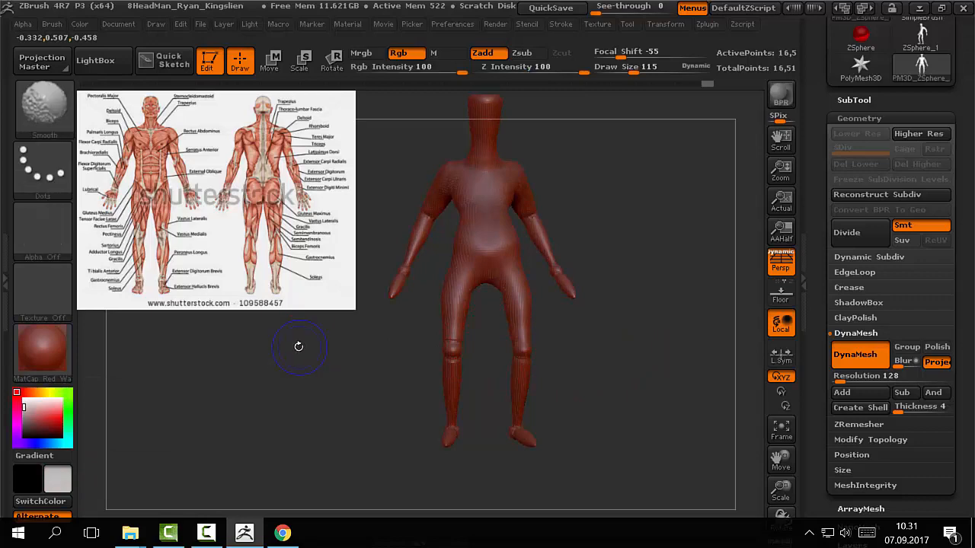
{"action": "key", "text": "shift+z"}
{"action": "key", "text": "shift+z"}
{"action": "key", "text": "z"}
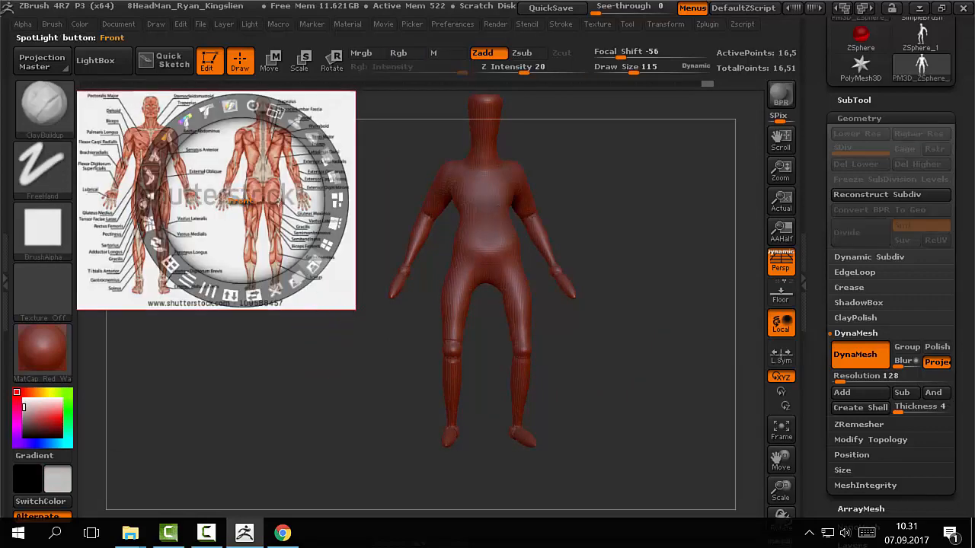
{"action": "left_click_drag", "start_coordinate": [275, 111], "coordinate": [300, 125]}
{"action": "left_click_drag", "start_coordinate": [248, 171], "coordinate": [312, 219]}
{"action": "left_click", "coordinate": [610, 300]}
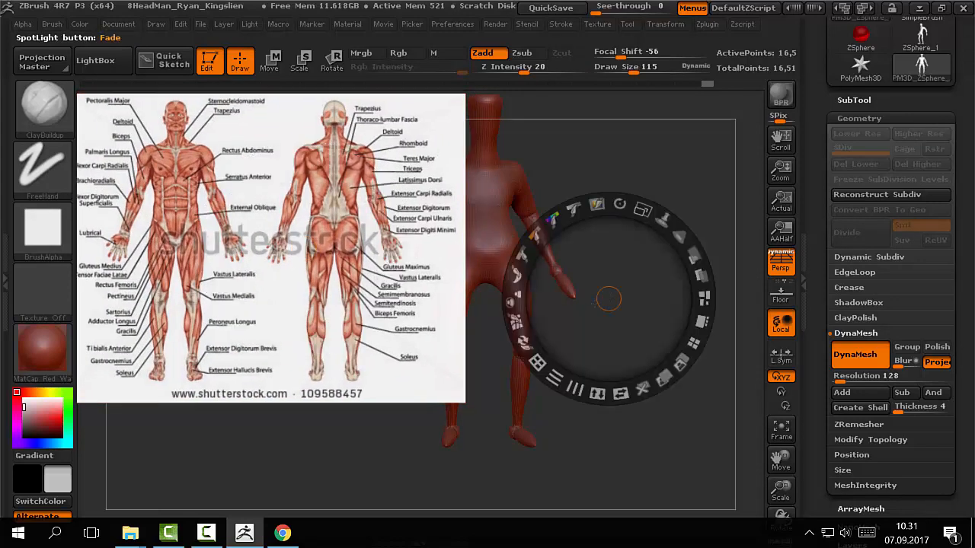
{"action": "left_click_drag", "start_coordinate": [642, 211], "coordinate": [646, 214]}
{"action": "left_click_drag", "start_coordinate": [606, 297], "coordinate": [612, 316]}
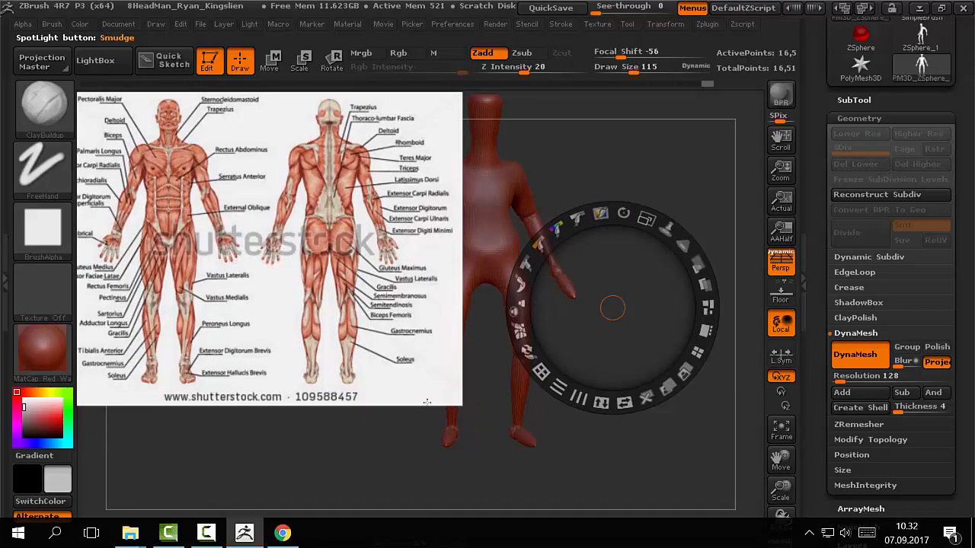
- Minimize ZBrush and the folder window, and launch Adobe Photoshop CC 2017
{"action": "left_click", "coordinate": [918, 9]}
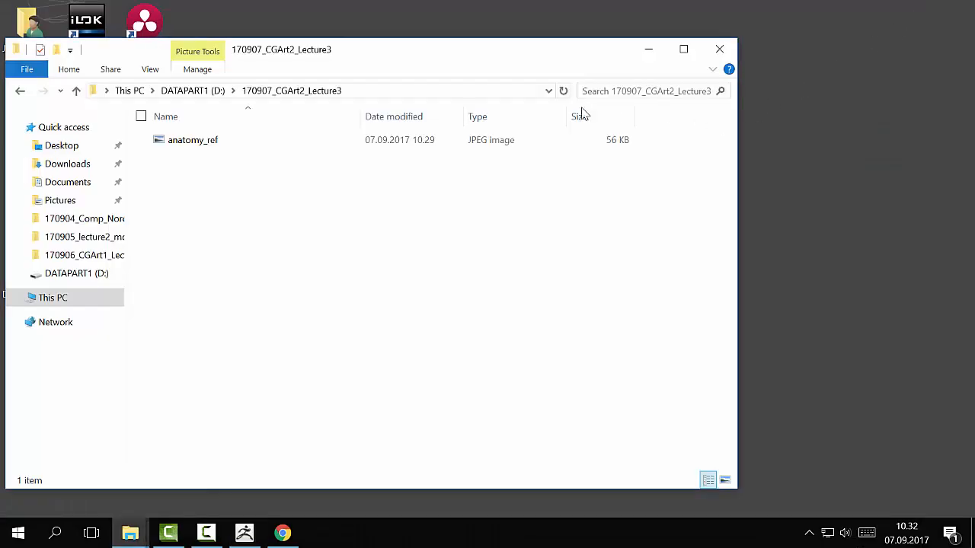
{"action": "key", "text": "alt+Left"}
{"action": "left_click", "coordinate": [645, 52]}
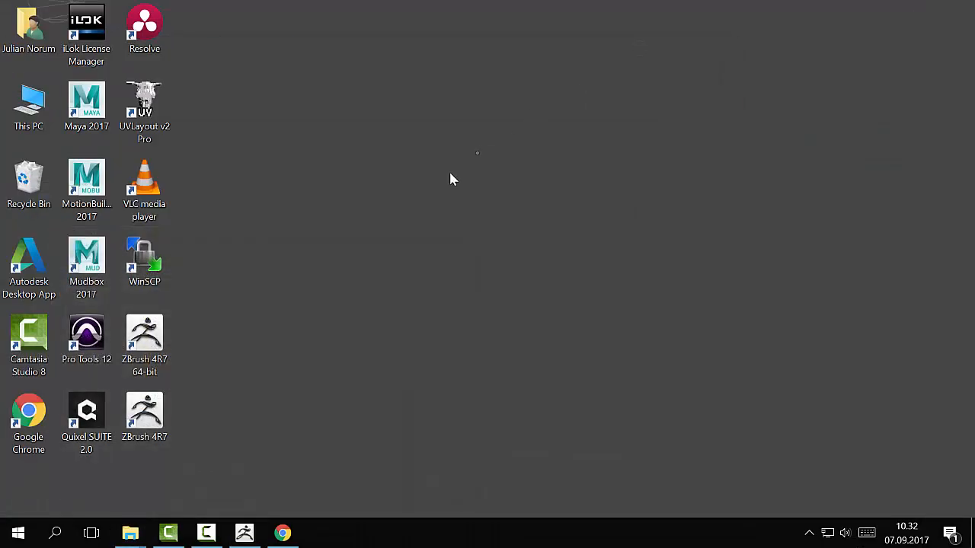
{"action": "left_click", "coordinate": [17, 534]}
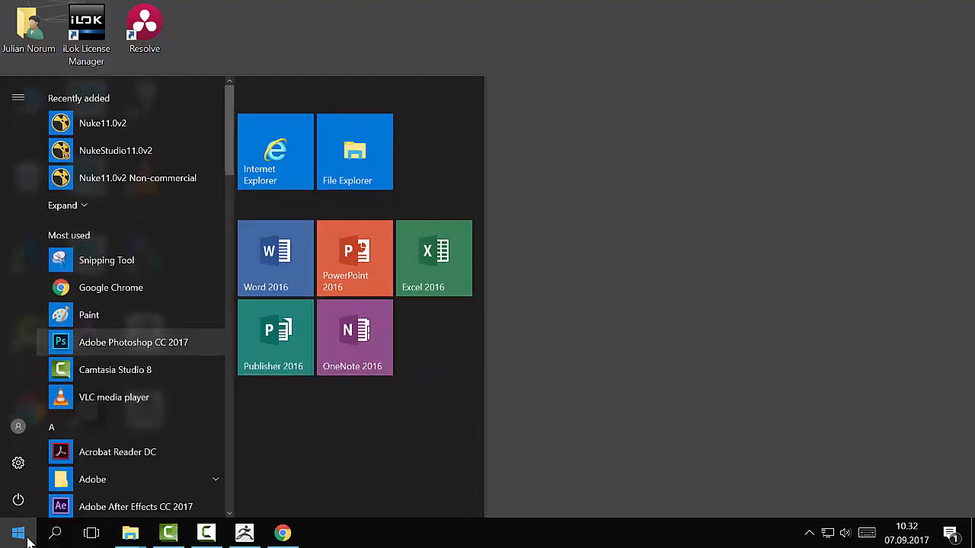
{"action": "left_click", "coordinate": [96, 350]}
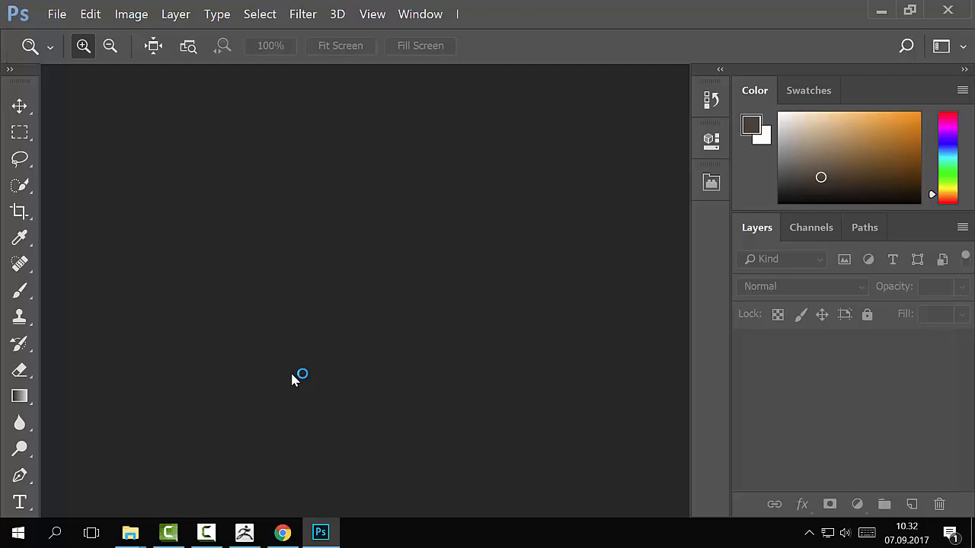
- Open the anatomy_ref image from the 170907_CGArt2_Lecture3 folder on DATAPART1 (D:) in Photoshop
{"action": "left_click", "coordinate": [59, 21]}
{"action": "left_click", "coordinate": [74, 46]}
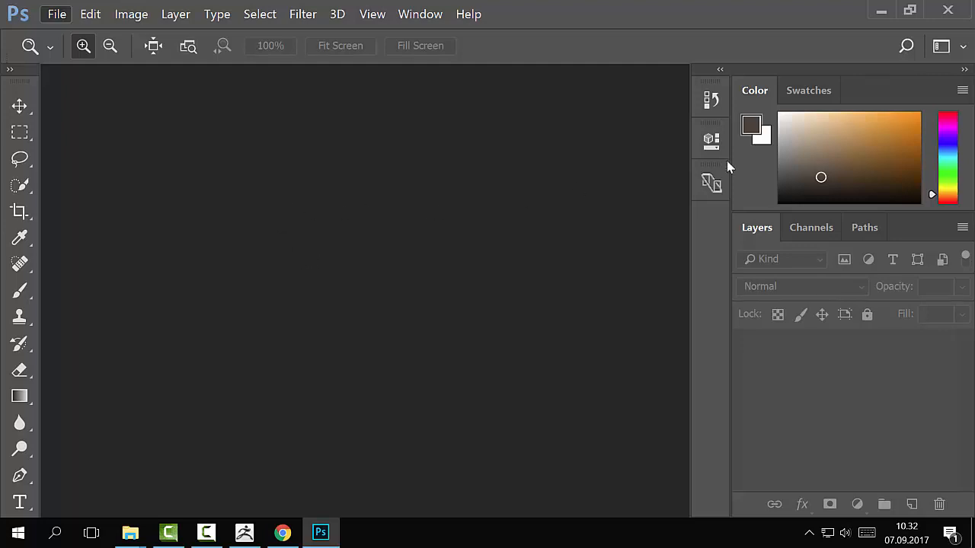
{"action": "left_click", "coordinate": [57, 14]}
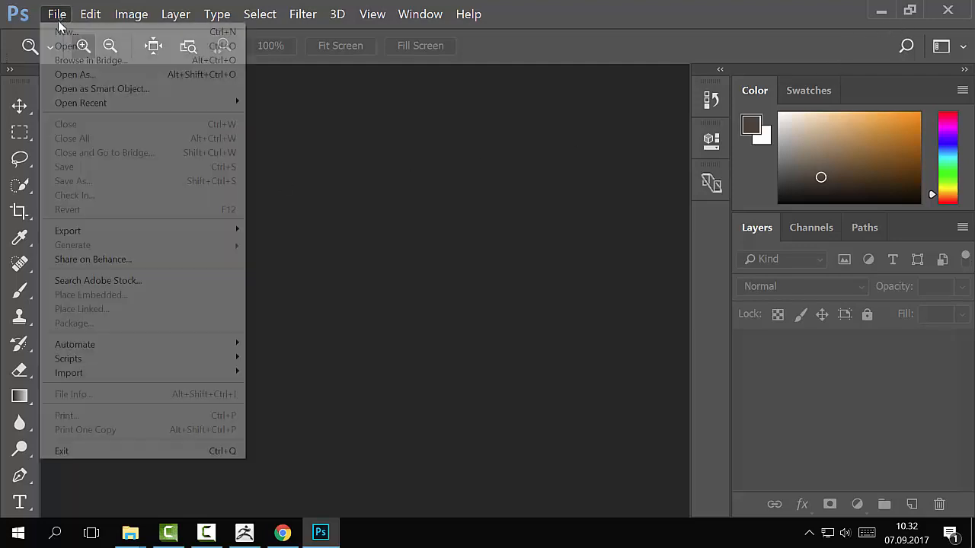
{"action": "left_click", "coordinate": [66, 44]}
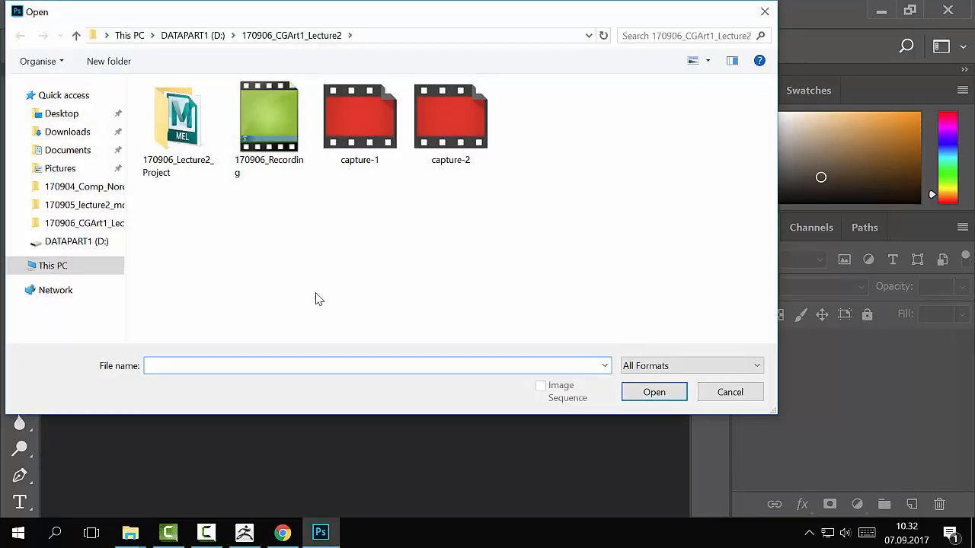
{"action": "left_click", "coordinate": [67, 266]}
{"action": "left_click", "coordinate": [80, 242]}
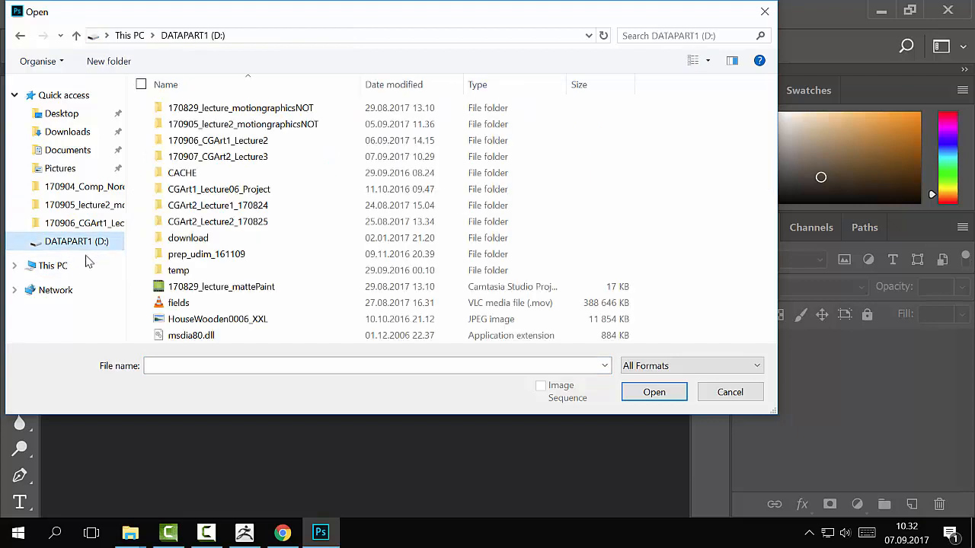
{"action": "double_click", "coordinate": [236, 156]}
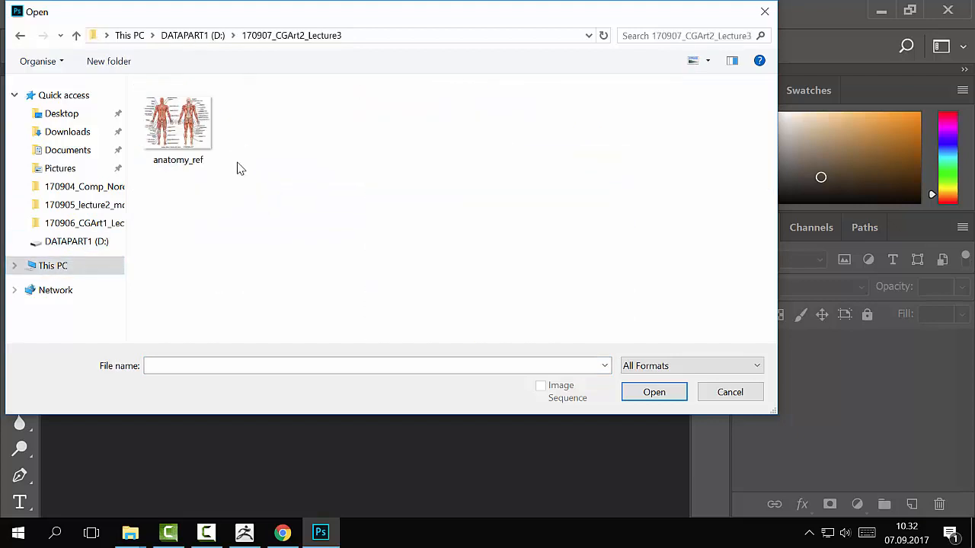
{"action": "left_click", "coordinate": [199, 148]}
{"action": "left_click", "coordinate": [646, 396]}
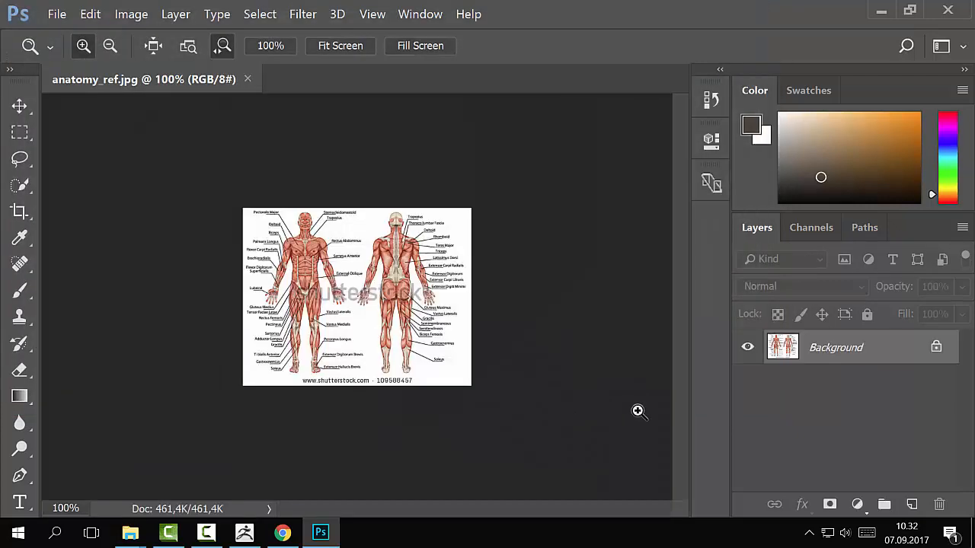
- Create a new 1024 x 1024 pixel document at 72 pixels/inch in 8-bit RGB Color with a white background
{"action": "left_click", "coordinate": [339, 295]}
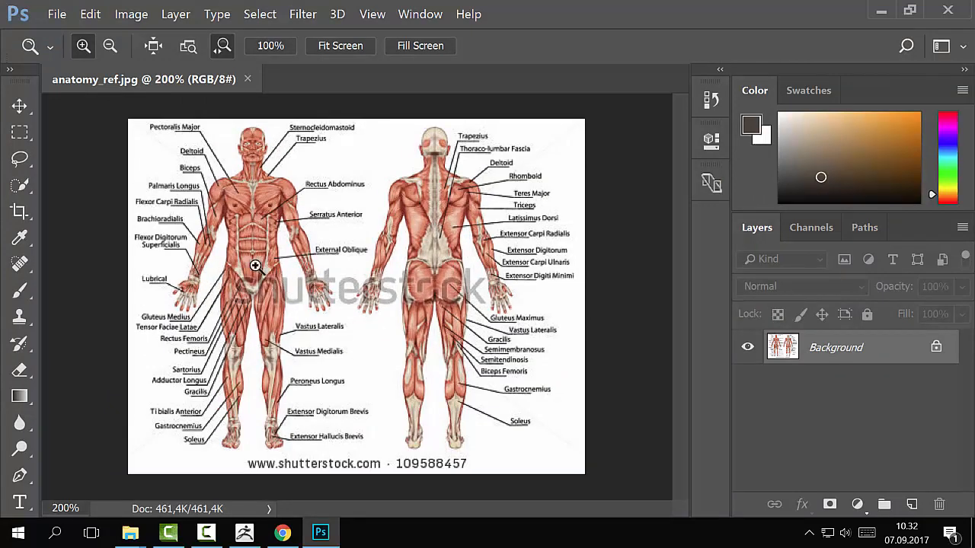
{"action": "left_click", "coordinate": [298, 282], "text": "alt"}
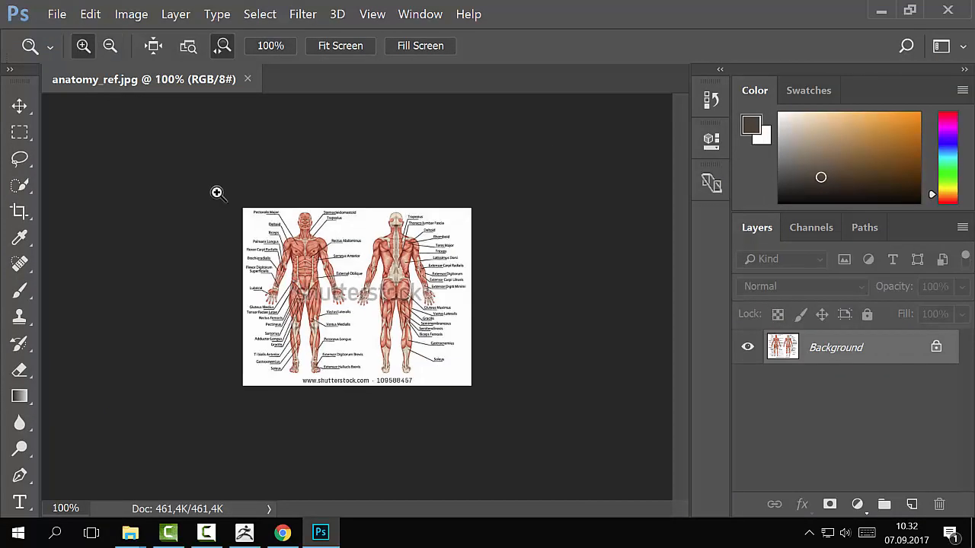
{"action": "left_click", "coordinate": [55, 14]}
{"action": "left_click", "coordinate": [46, 29]}
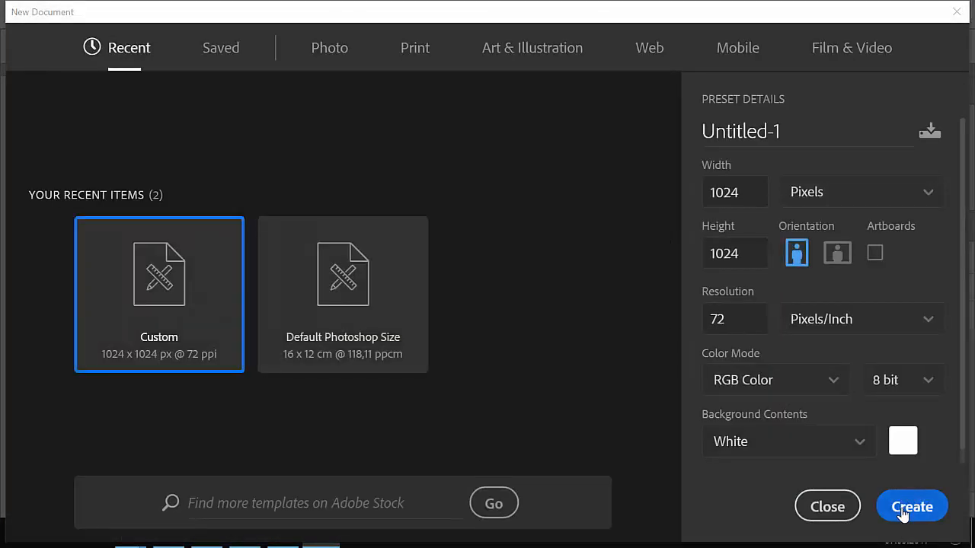
{"action": "left_click", "coordinate": [906, 508]}
- Copy the whole anatomy_ref chart into the new blank document as its own layer
{"action": "left_click", "coordinate": [226, 82]}
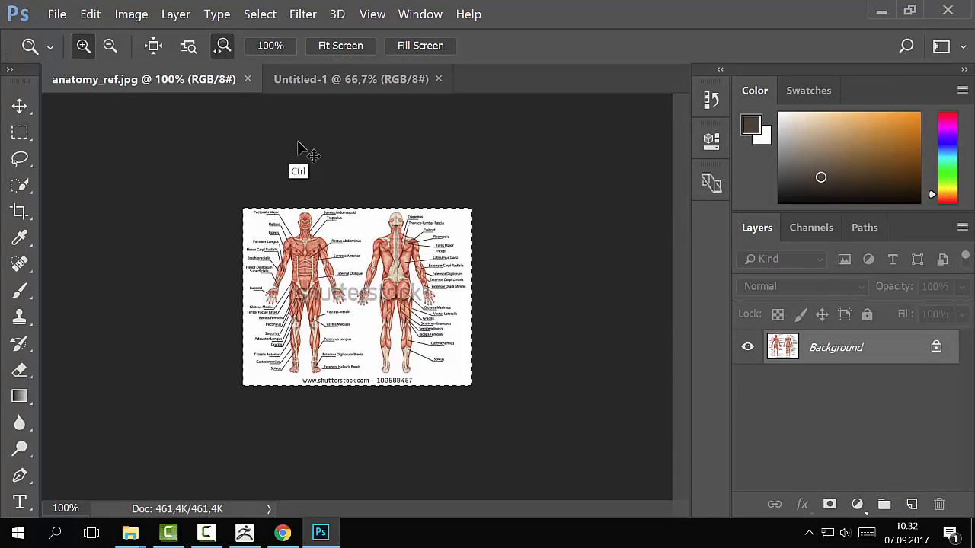
{"action": "left_click_drag", "start_coordinate": [313, 118], "coordinate": [273, 281], "text": "ctrl"}
{"action": "left_click", "coordinate": [366, 297]}
{"action": "key", "text": "v"}
- Add an empty layer above the anatomy chart and activate the Brush tool for painting over the figures
{"action": "left_click", "coordinate": [912, 504]}
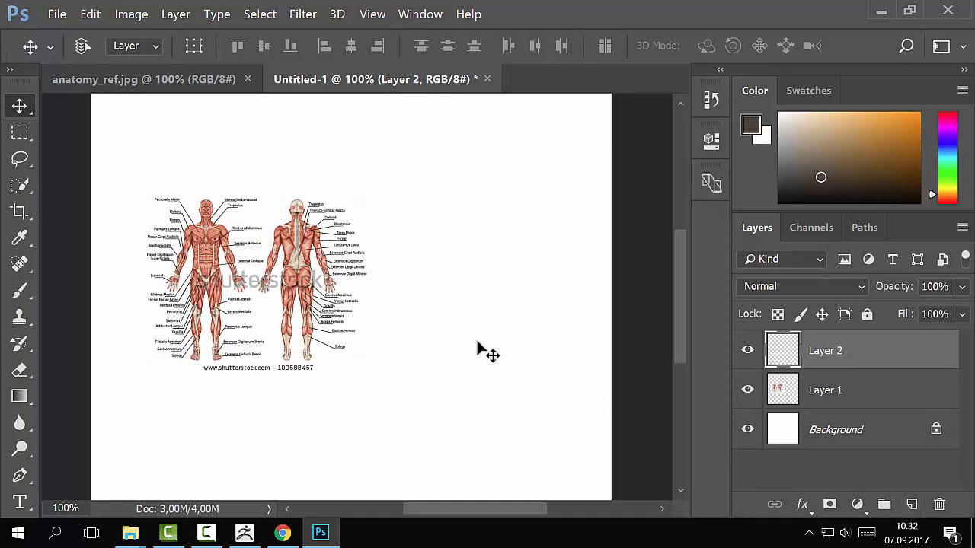
{"action": "key", "text": "z"}
{"action": "left_click", "coordinate": [398, 307]}
{"action": "left_click_drag", "start_coordinate": [398, 272], "coordinate": [469, 283]}
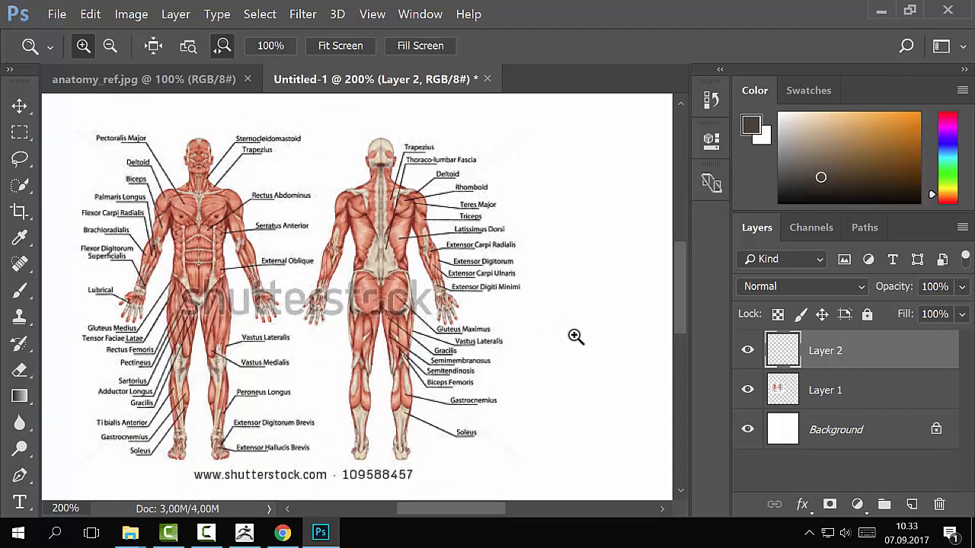
{"action": "key", "text": "b"}
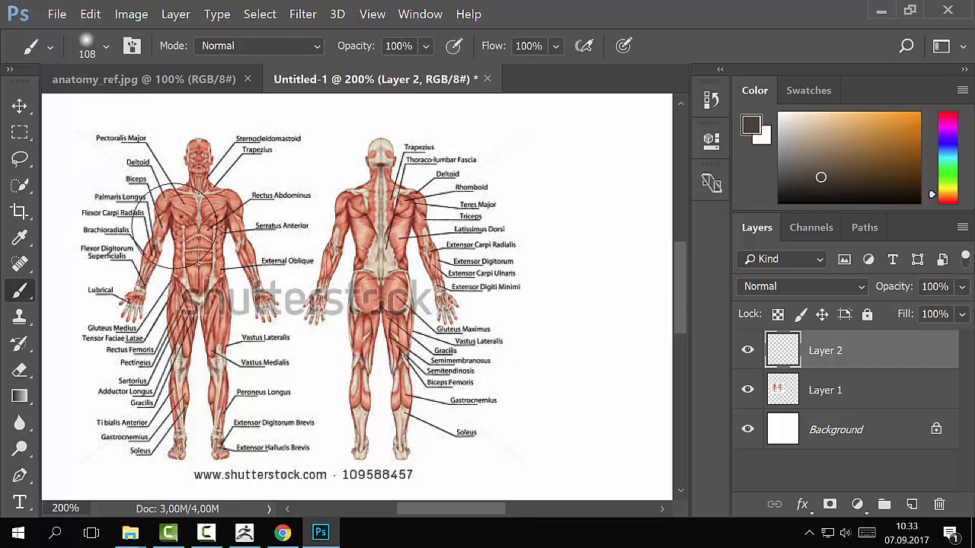
- Set the brush size to 10 px and reset the painting colors to black foreground and white background
{"action": "right_click", "coordinate": [412, 242]}
{"action": "left_click_drag", "start_coordinate": [556, 291], "coordinate": [509, 292]}
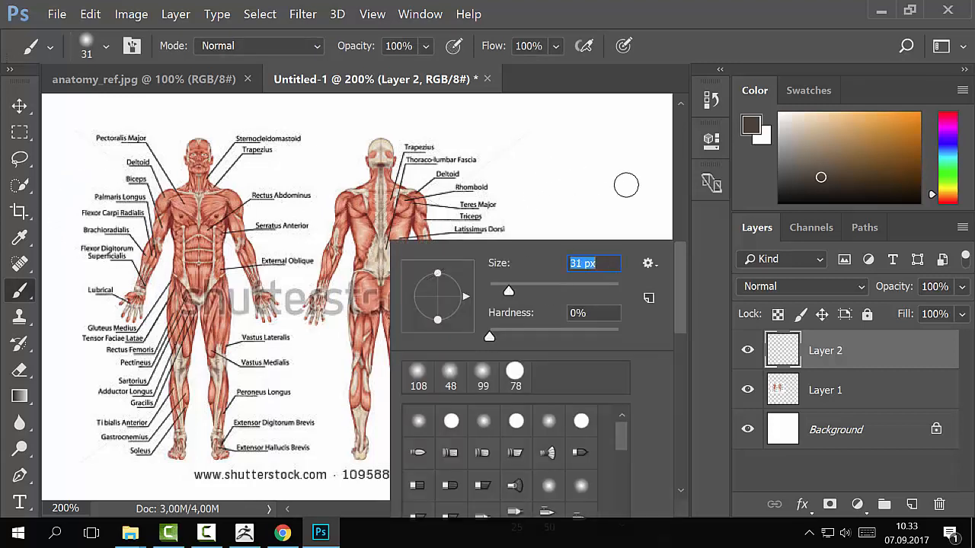
{"action": "type", "text": "10"}
{"action": "key", "text": "Return"}
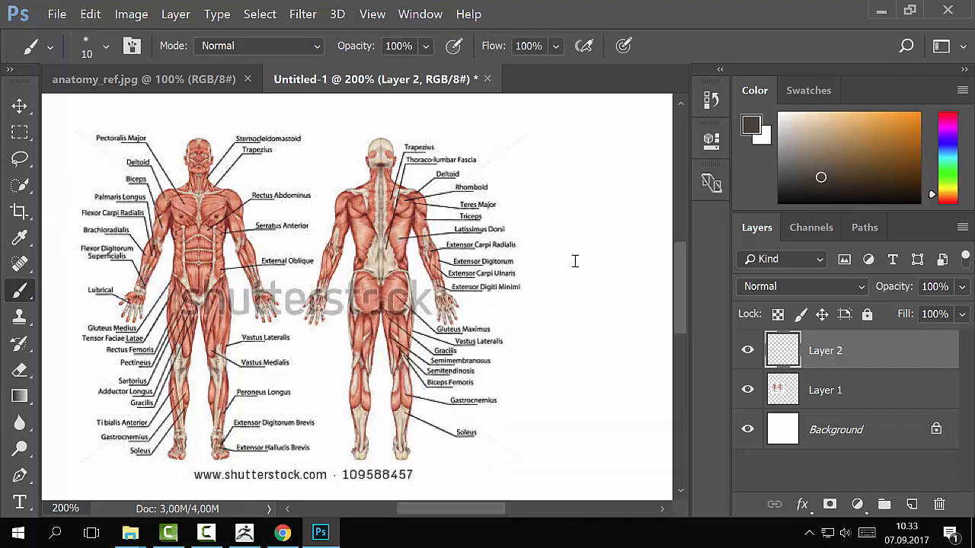
{"action": "key", "text": "d"}
{"action": "left_click_drag", "start_coordinate": [598, 283], "coordinate": [569, 284]}
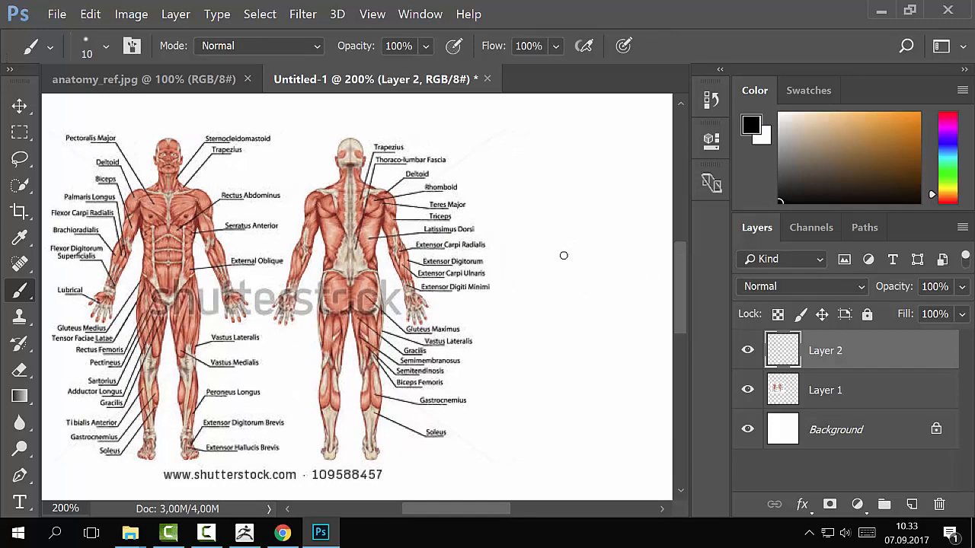
- Try a test stroke with a 9 px brush in the blank area beside the back-view figure, undoing it
{"action": "right_click", "coordinate": [527, 192]}
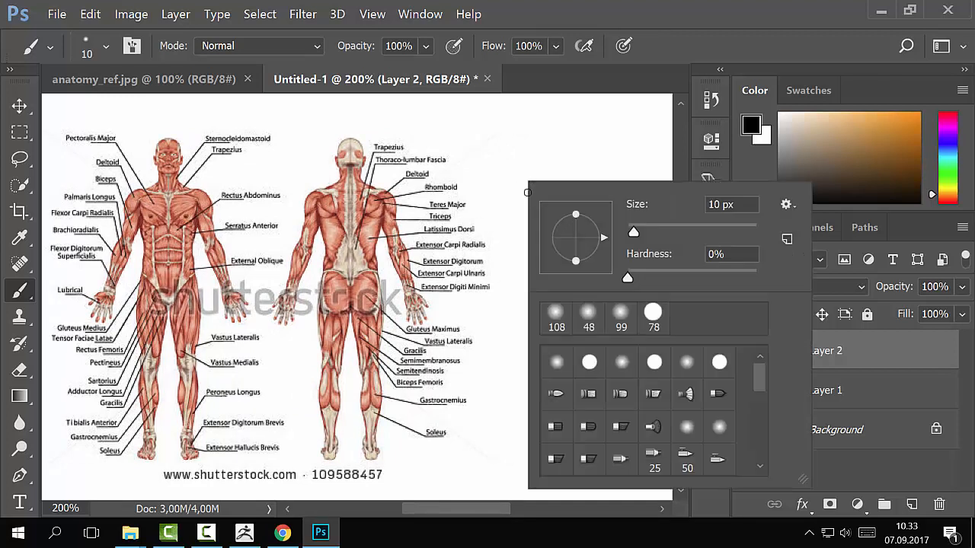
{"action": "left_click", "coordinate": [747, 204]}
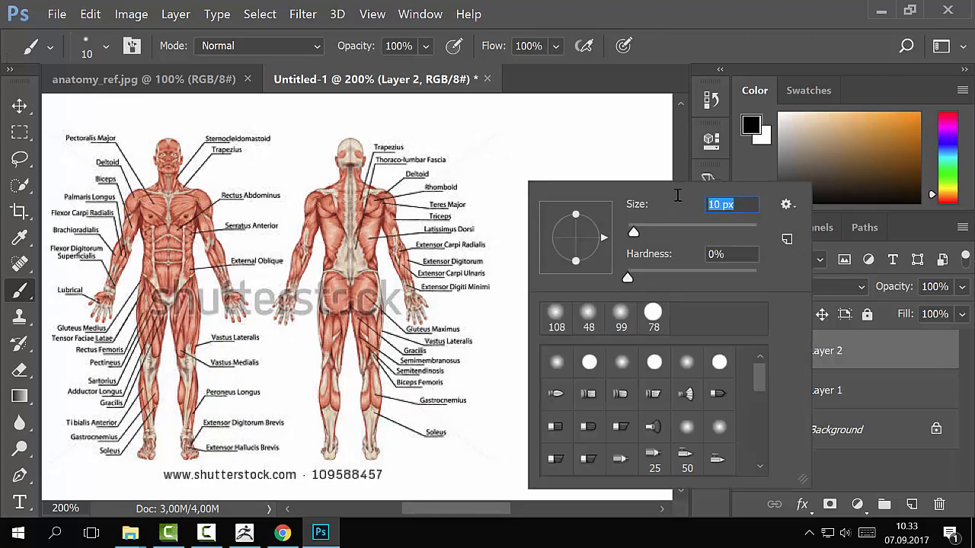
{"action": "type", "text": "9"}
{"action": "key", "text": "Return"}
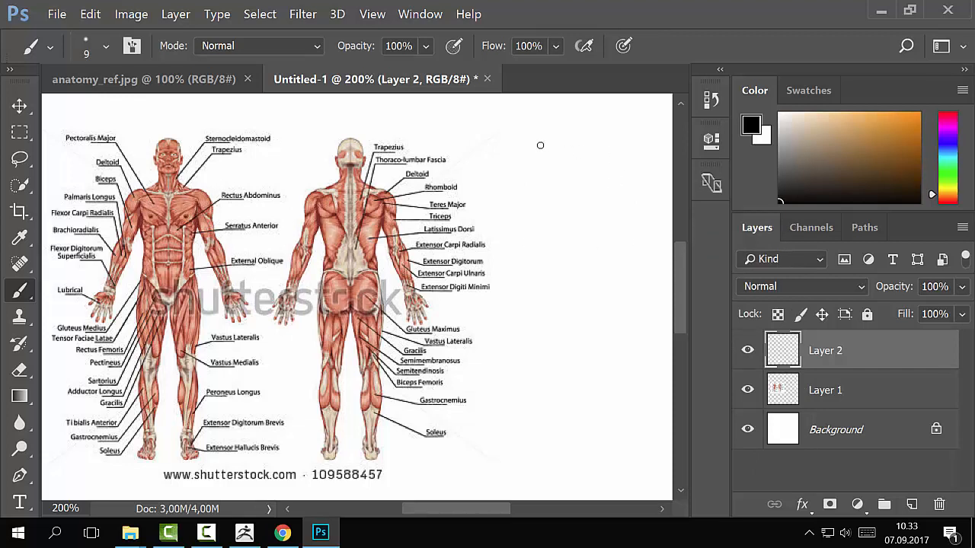
{"action": "mouse_move", "coordinate": [581, 127]}
{"action": "left_mouse_down"}
{"action": "mouse_move", "coordinate": [642, 140]}
{"action": "mouse_move", "coordinate": [617, 120]}
{"action": "left_mouse_up"}
{"action": "key", "text": "ctrl+z"}
- Enable pen pressure for the brush's opacity and set its size to 5 px for sketching beside the chart
{"action": "key", "text": "z"}
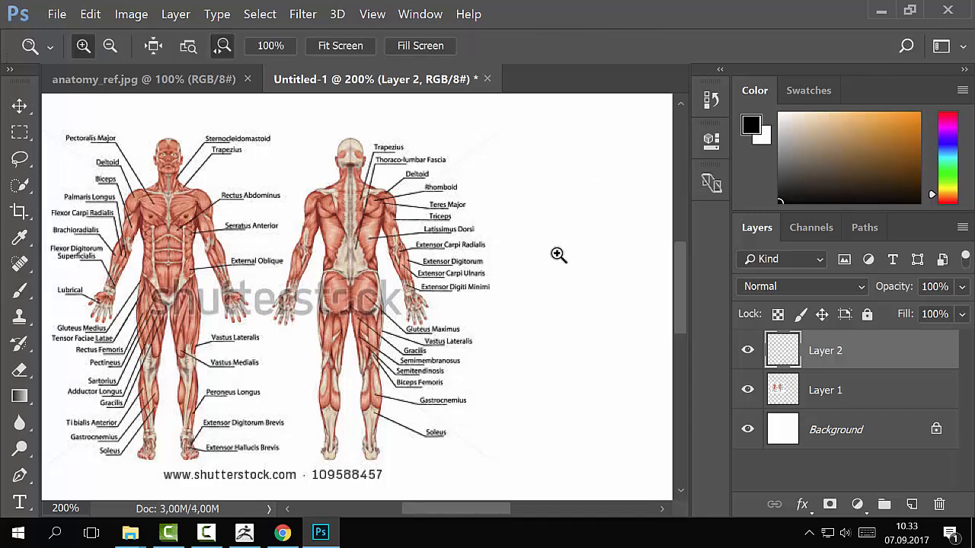
{"action": "left_click", "coordinate": [556, 254], "text": "alt"}
{"action": "left_click_drag", "start_coordinate": [564, 257], "coordinate": [535, 252]}
{"action": "left_click", "coordinate": [525, 244]}
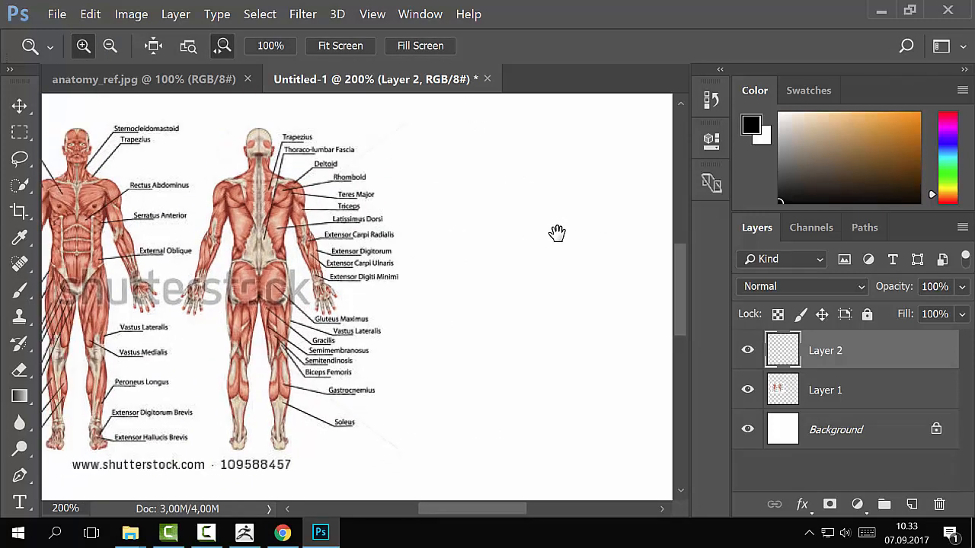
{"action": "key", "text": "b"}
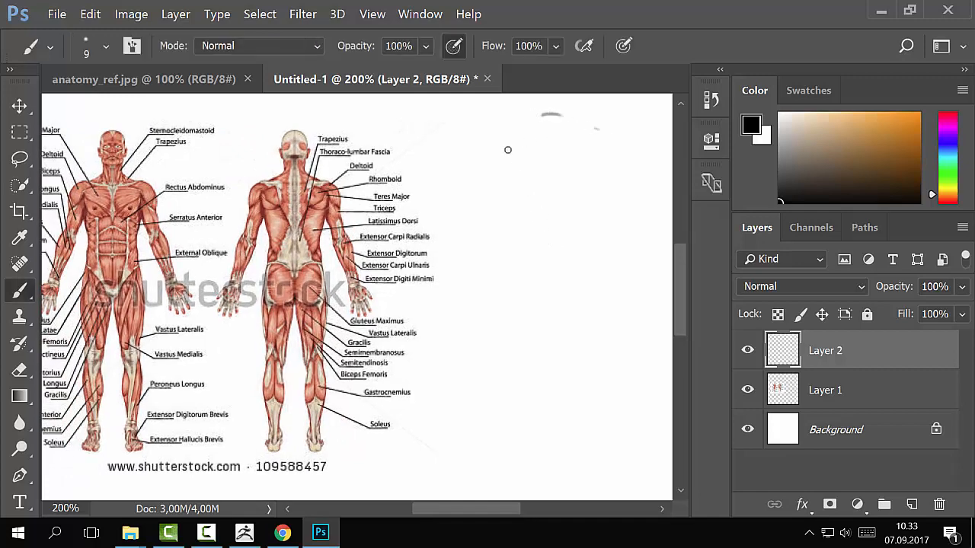
{"action": "right_click", "coordinate": [564, 163]}
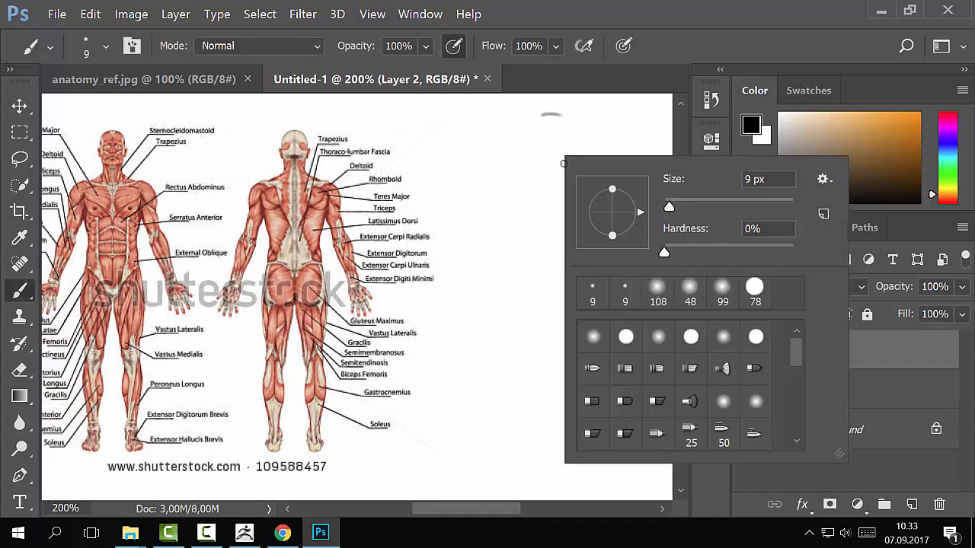
{"action": "left_click_drag", "start_coordinate": [779, 180], "coordinate": [664, 181]}
{"action": "type", "text": "5"}
{"action": "key", "text": "Return"}
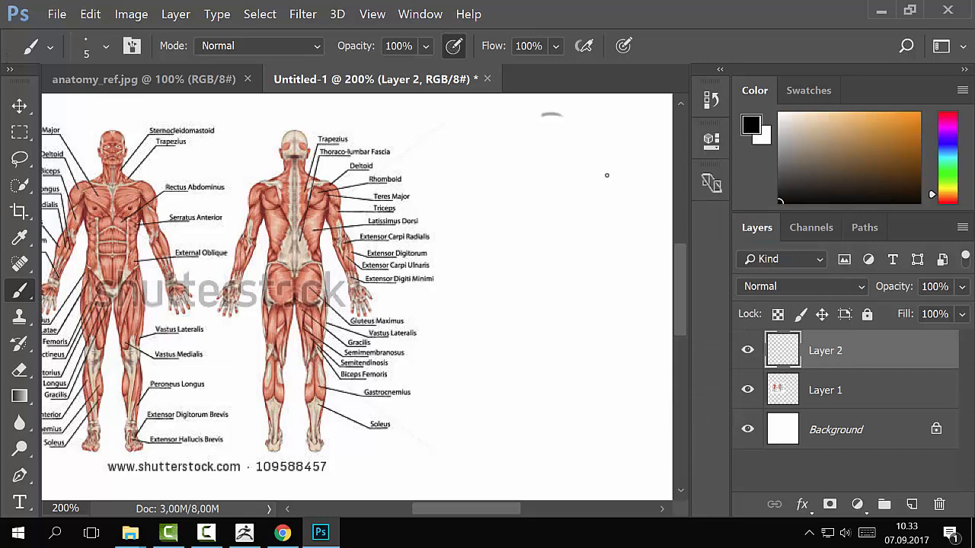
- Sketch a three-quarter head outline with an ear, neck and shoulder lines in the blank area beside the back-view figure
{"action": "left_click_drag", "start_coordinate": [628, 105], "coordinate": [585, 105]}
{"action": "mouse_move", "coordinate": [496, 180]}
{"action": "left_mouse_down"}
{"action": "mouse_move", "coordinate": [581, 134]}
{"action": "mouse_move", "coordinate": [527, 273]}
{"action": "left_mouse_up"}
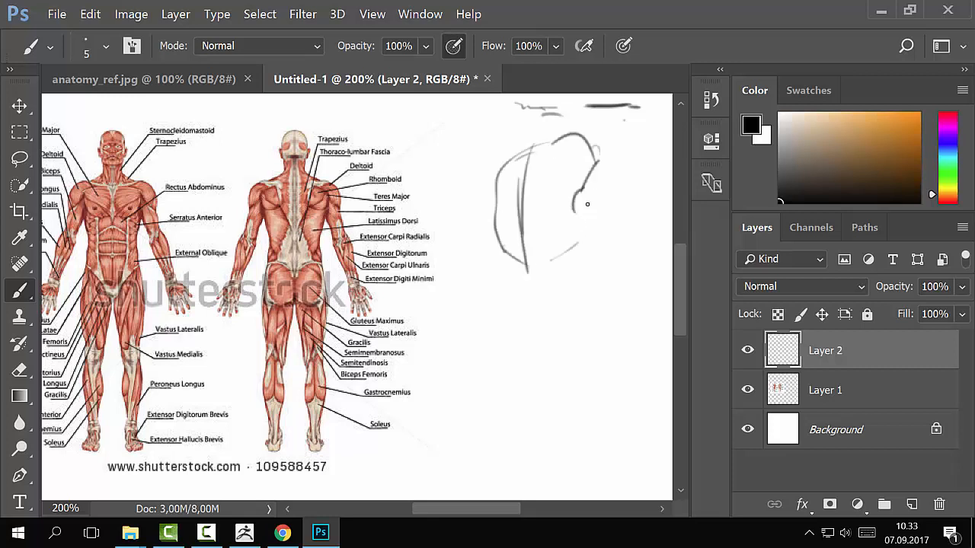
{"action": "left_click_drag", "start_coordinate": [589, 172], "coordinate": [549, 342]}
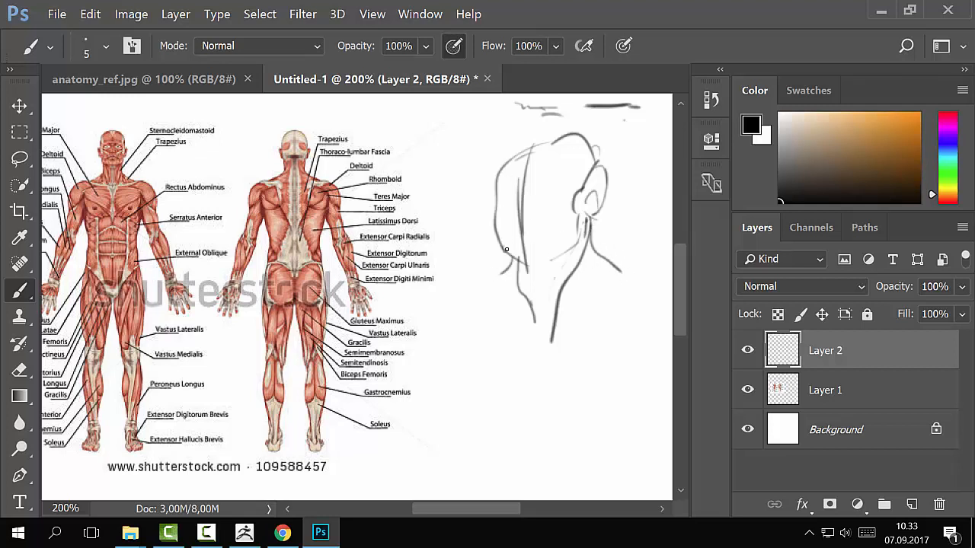
- Erase the sketched head's front jawline with an 18 px eraser and redraw it with eyes, nose and mouth
{"action": "key", "text": "e"}
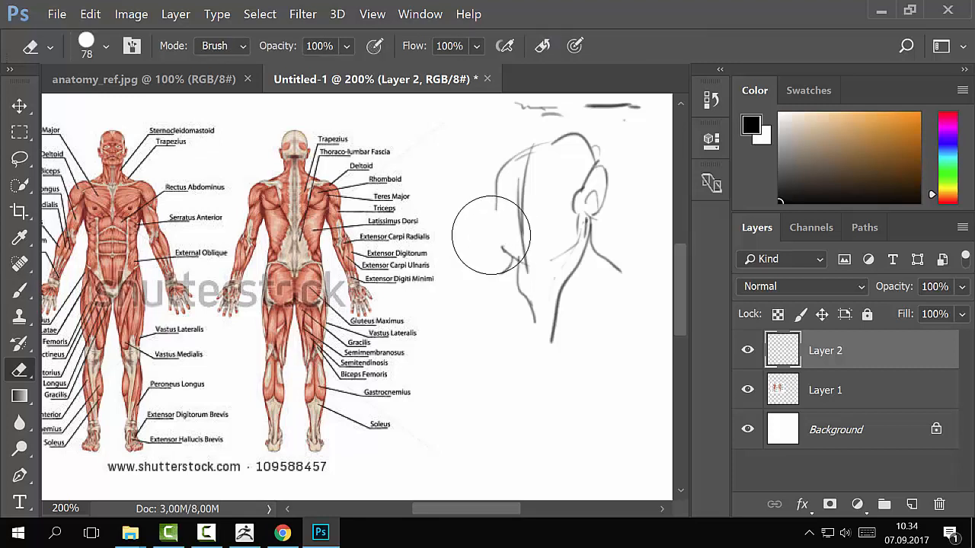
{"action": "right_click", "coordinate": [493, 232]}
{"action": "left_click_drag", "start_coordinate": [644, 282], "coordinate": [630, 293]}
{"action": "left_click", "coordinate": [489, 254]}
{"action": "right_click", "coordinate": [516, 240]}
{"action": "left_click", "coordinate": [496, 239]}
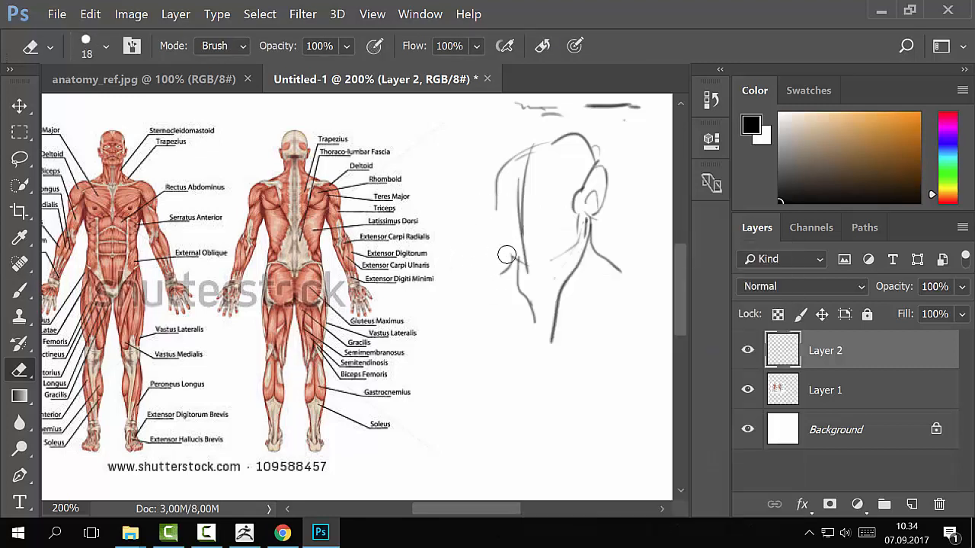
{"action": "key", "text": "b"}
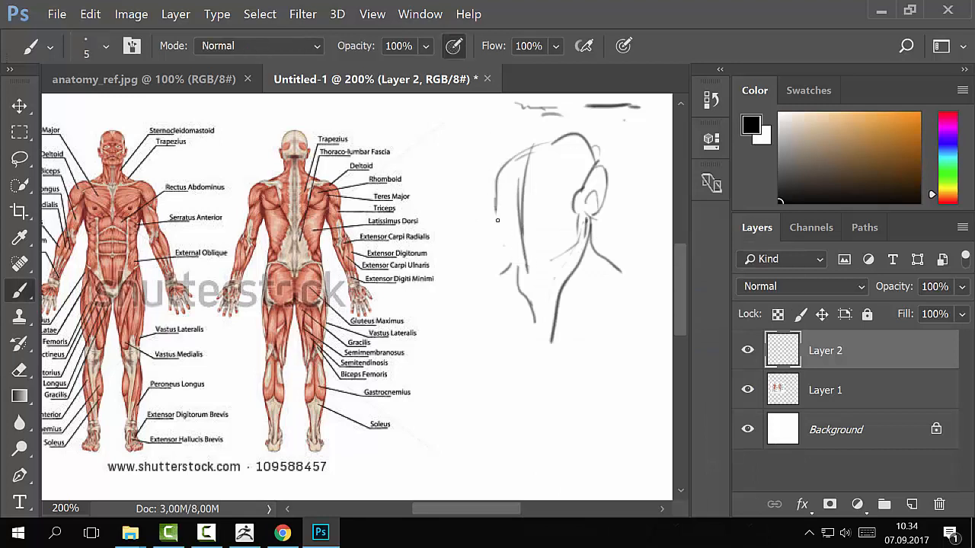
{"action": "mouse_move", "coordinate": [502, 242]}
{"action": "left_mouse_down"}
{"action": "mouse_move", "coordinate": [517, 263]}
{"action": "mouse_move", "coordinate": [547, 262]}
{"action": "mouse_move", "coordinate": [577, 207]}
{"action": "left_mouse_up"}
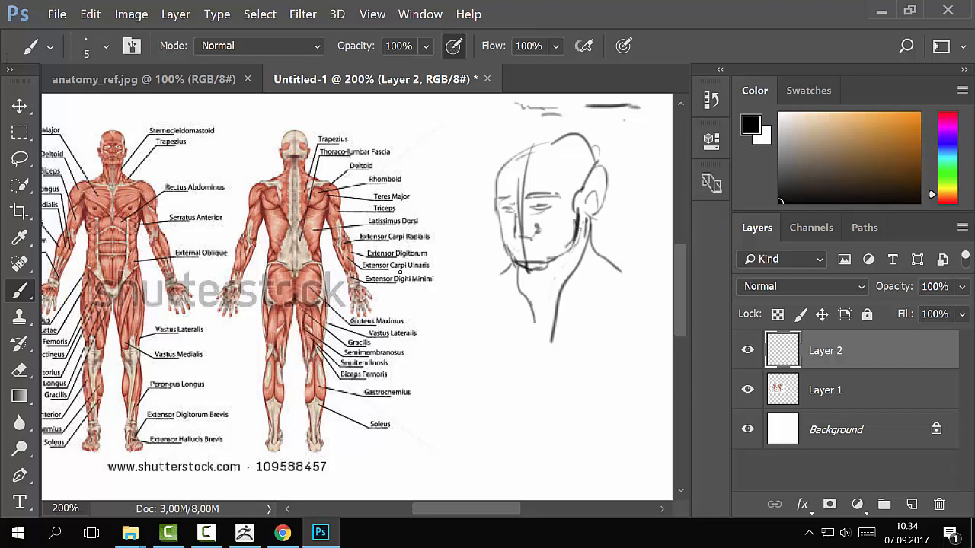
- Circle the Deltoid and Pectoralis Major labels and outline the shoulder and chest on the front-view figure
{"action": "key", "text": "z"}
{"action": "left_click", "coordinate": [320, 260], "text": "alt"}
{"action": "left_click", "coordinate": [242, 232]}
{"action": "left_click_drag", "start_coordinate": [241, 221], "coordinate": [308, 193]}
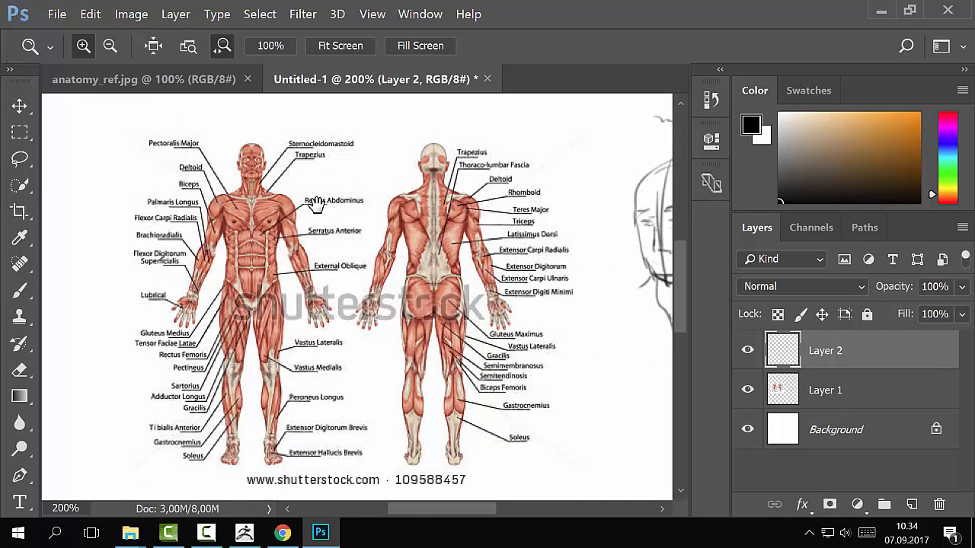
{"action": "key", "text": "b"}
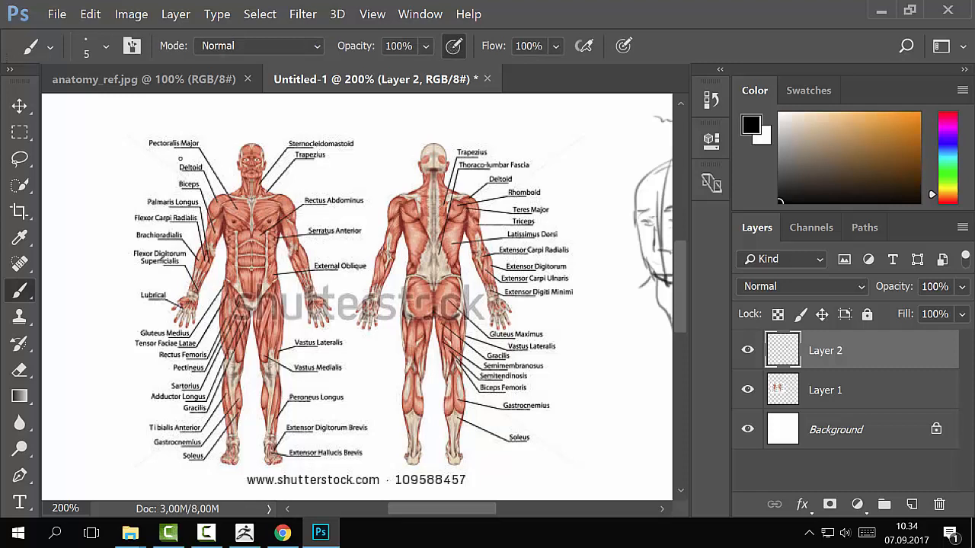
{"action": "mouse_move", "coordinate": [173, 175]}
{"action": "left_mouse_down"}
{"action": "mouse_move", "coordinate": [213, 176]}
{"action": "mouse_move", "coordinate": [229, 191]}
{"action": "left_mouse_up"}
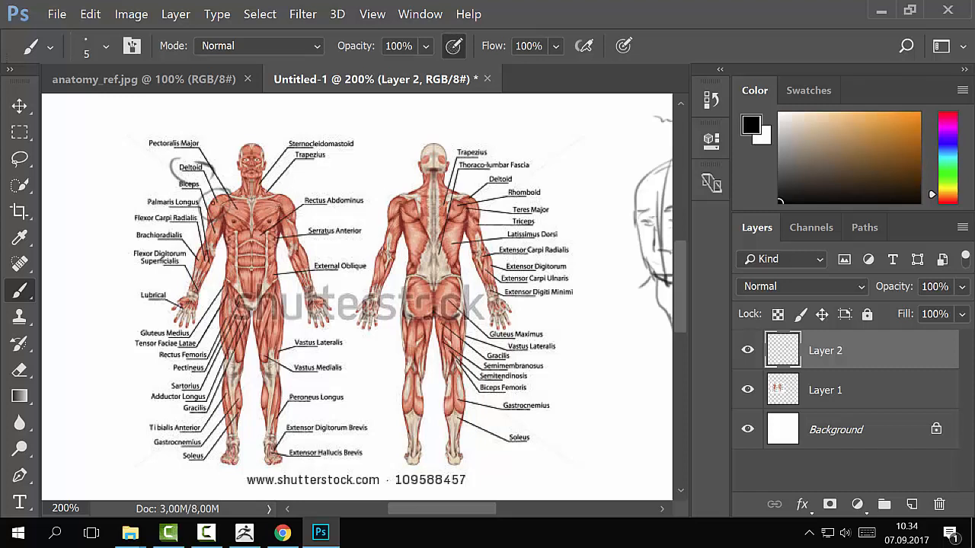
{"action": "mouse_move", "coordinate": [137, 144]}
{"action": "left_mouse_down"}
{"action": "mouse_move", "coordinate": [204, 147]}
{"action": "mouse_move", "coordinate": [150, 129]}
{"action": "left_mouse_up"}
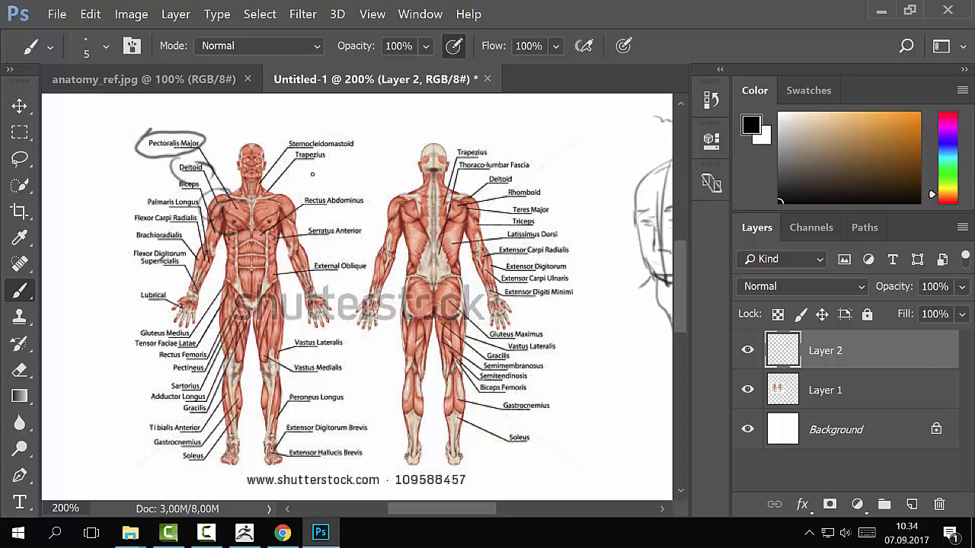
- Switch to ZBrush, dismiss the Spotlight dial while keeping the anatomy chart displayed, and apply BasicMaterial to the figure
{"action": "key", "text": "alt+Tab"}
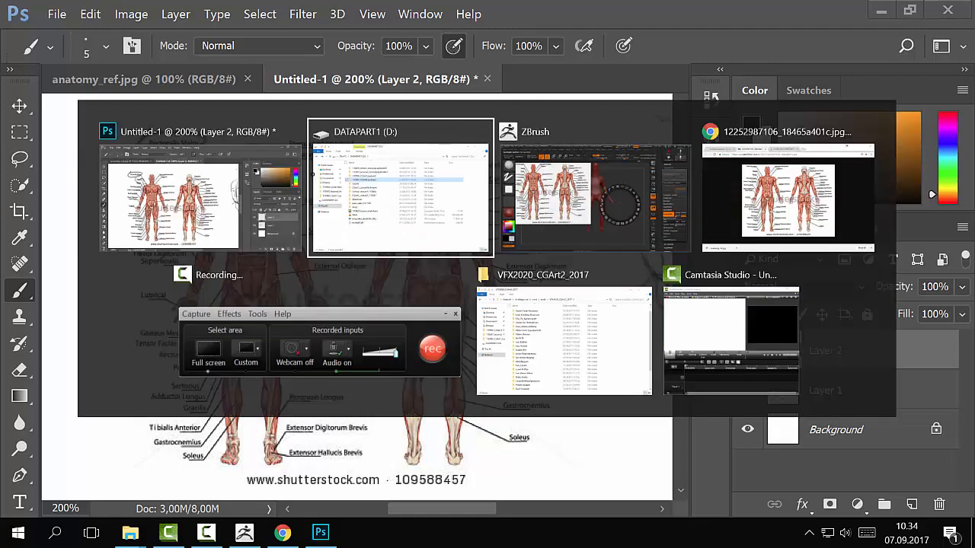
{"action": "key", "text": "alt+Tab"}
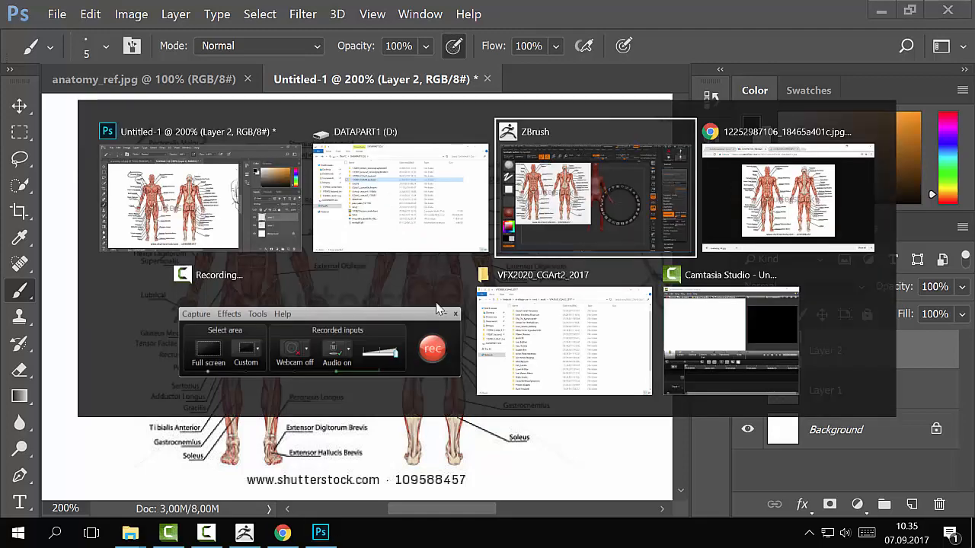
{"action": "left_click", "coordinate": [608, 224]}
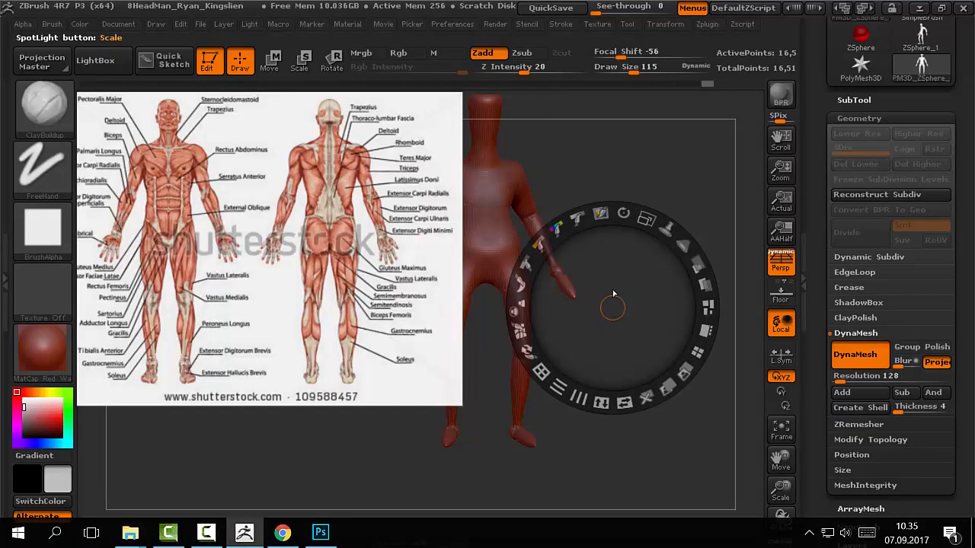
{"action": "key", "text": "shift+z"}
{"action": "left_click_drag", "start_coordinate": [625, 289], "coordinate": [666, 357]}
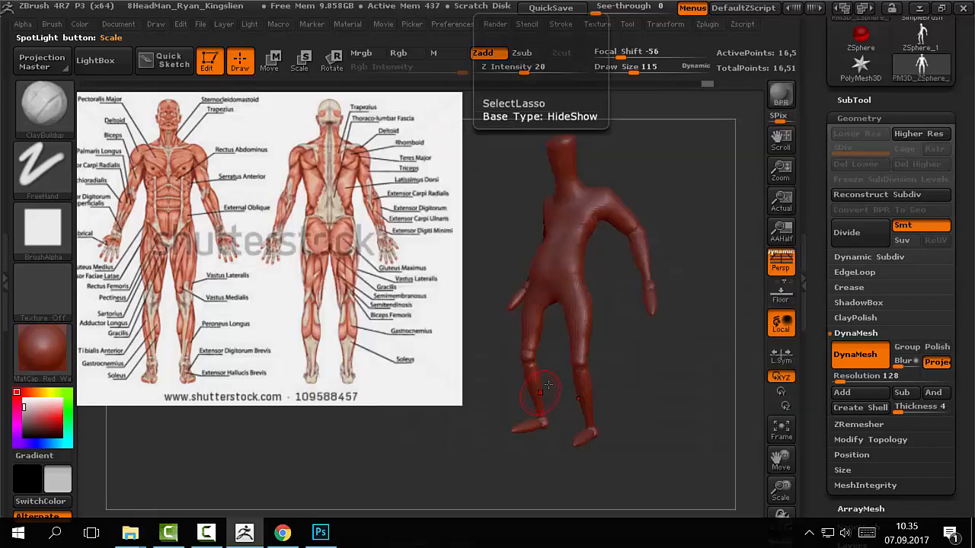
{"action": "left_click", "coordinate": [59, 378]}
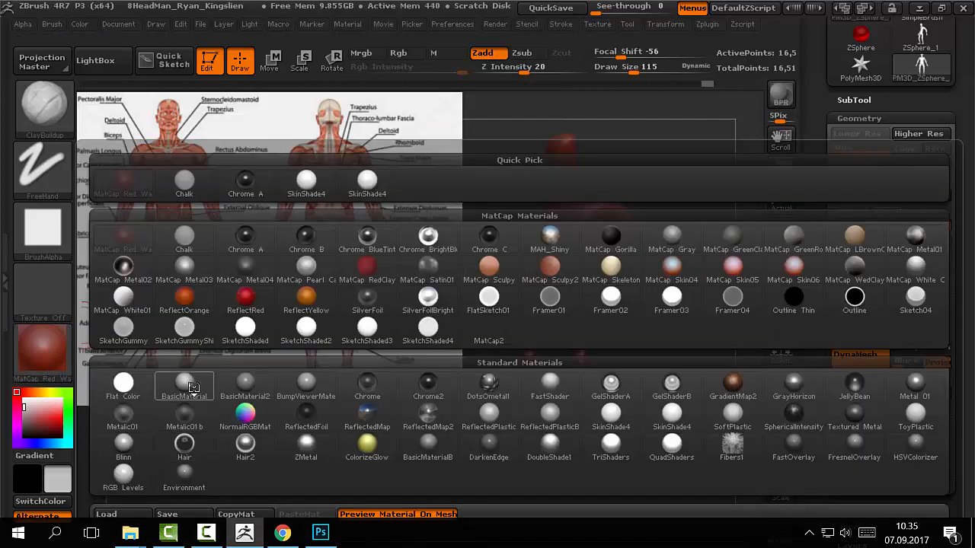
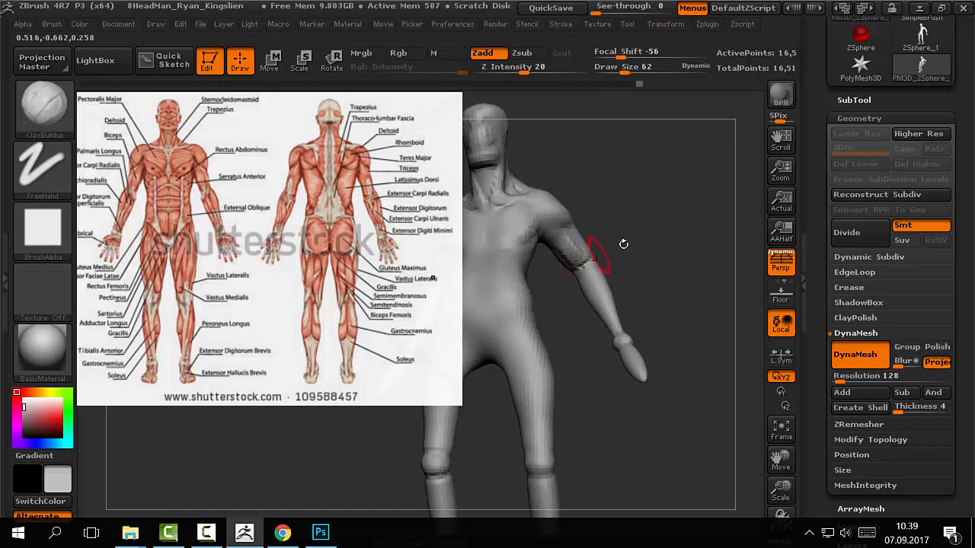
- Build up the forearm muscles from elbow to wrist with the ClayBuildup brush at draw size 32
{"action": "mouse_move", "coordinate": [682, 264]}
{"action": "left_mouse_down", "text": "shift"}
{"action": "mouse_move", "coordinate": [633, 268]}
{"action": "mouse_move", "coordinate": [650, 269]}
{"action": "left_mouse_up", "text": "shift"}
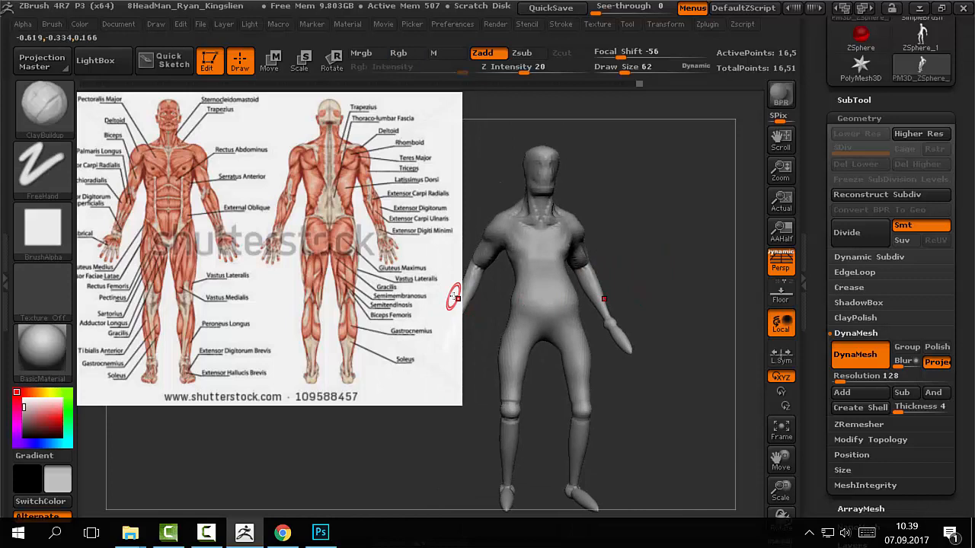
{"action": "left_click_drag", "start_coordinate": [651, 264], "coordinate": [659, 272]}
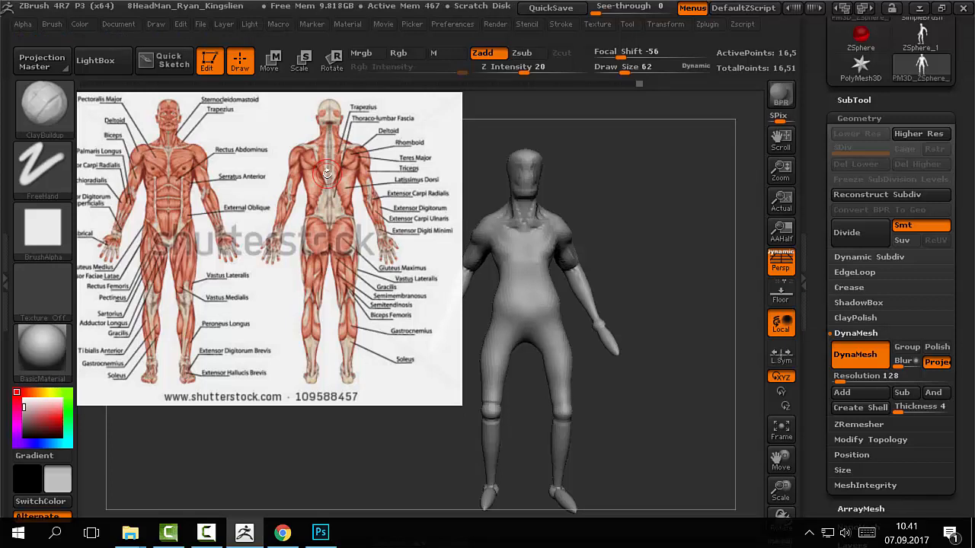
{"action": "mouse_move", "coordinate": [650, 235]}
{"action": "left_mouse_down"}
{"action": "mouse_move", "coordinate": [666, 261]}
{"action": "mouse_move", "coordinate": [659, 238]}
{"action": "left_mouse_up"}
{"action": "key", "text": "s"}
{"action": "mouse_move", "coordinate": [660, 237]}
{"action": "left_mouse_down"}
{"action": "mouse_move", "coordinate": [662, 249]}
{"action": "mouse_move", "coordinate": [639, 248]}
{"action": "left_mouse_up"}
{"action": "mouse_move", "coordinate": [564, 221]}
{"action": "left_mouse_down"}
{"action": "mouse_move", "coordinate": [640, 227]}
{"action": "mouse_move", "coordinate": [591, 220]}
{"action": "left_mouse_up"}
{"action": "key", "text": "s"}
{"action": "key", "text": "s"}
{"action": "mouse_move", "coordinate": [620, 215]}
{"action": "left_mouse_down"}
{"action": "mouse_move", "coordinate": [640, 213]}
{"action": "mouse_move", "coordinate": [596, 260]}
{"action": "mouse_move", "coordinate": [609, 323]}
{"action": "left_mouse_up"}
{"action": "mouse_move", "coordinate": [649, 278]}
{"action": "left_mouse_down"}
{"action": "mouse_move", "coordinate": [597, 233]}
{"action": "mouse_move", "coordinate": [608, 302]}
{"action": "left_mouse_up"}
- Smooth the clay strokes along the forearm and hide the Spotlight anatomy chart
{"action": "key", "text": "shift"}
{"action": "left_click_drag", "start_coordinate": [590, 223], "coordinate": [598, 315], "text": "shift"}
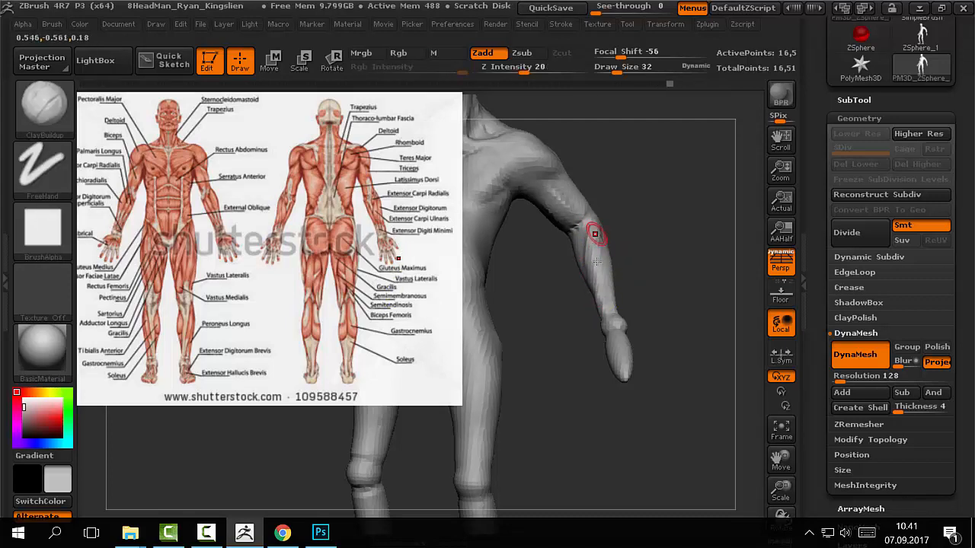
{"action": "mouse_move", "coordinate": [621, 243]}
{"action": "left_mouse_down"}
{"action": "mouse_move", "coordinate": [642, 239]}
{"action": "mouse_move", "coordinate": [609, 232]}
{"action": "mouse_move", "coordinate": [657, 268]}
{"action": "mouse_move", "coordinate": [642, 242]}
{"action": "mouse_move", "coordinate": [591, 236]}
{"action": "left_mouse_up"}
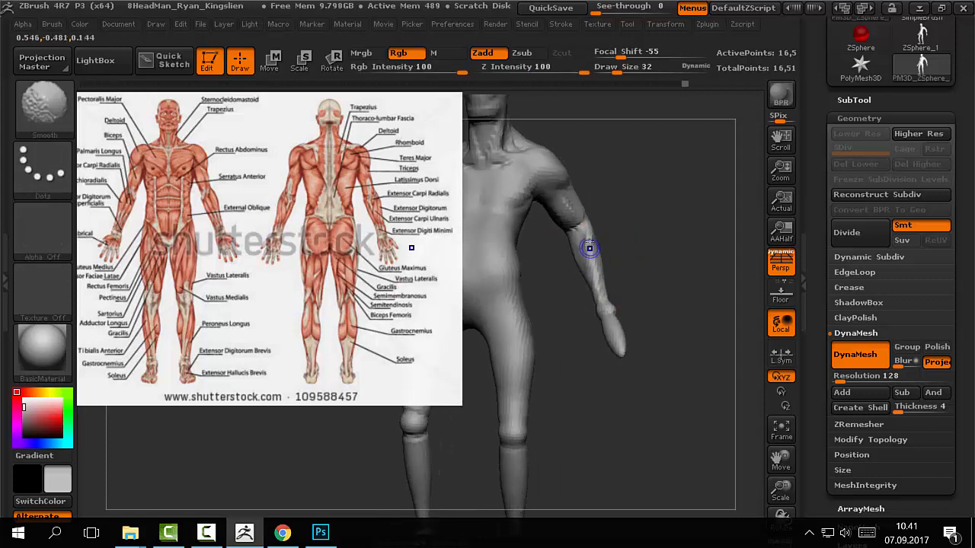
{"action": "mouse_move", "coordinate": [598, 302]}
{"action": "left_mouse_down"}
{"action": "mouse_move", "coordinate": [638, 277]}
{"action": "mouse_move", "coordinate": [646, 296]}
{"action": "mouse_move", "coordinate": [659, 239]}
{"action": "mouse_move", "coordinate": [649, 240]}
{"action": "left_mouse_up"}
{"action": "key", "text": "shift"}
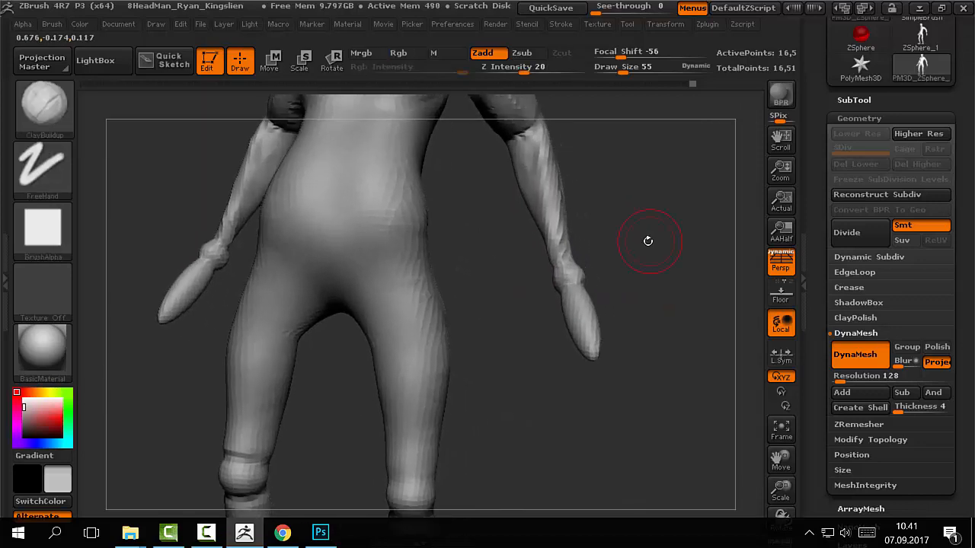
- Switch to the Blob brush at draw size 32 and add a stroke at the base of the hand beside the wrist
{"action": "key", "text": "b"}
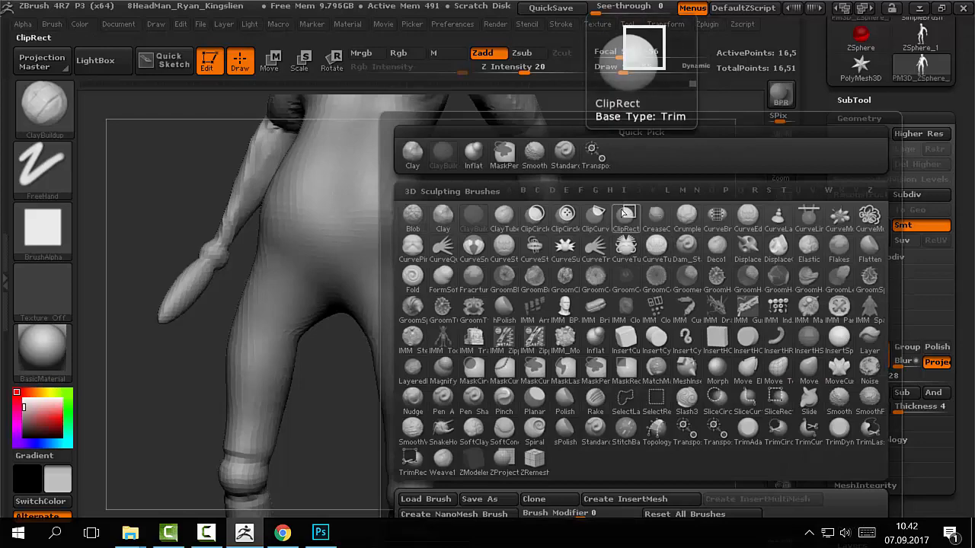
{"action": "key", "text": "b"}
{"action": "key", "text": "h"}
{"action": "key", "text": "s"}
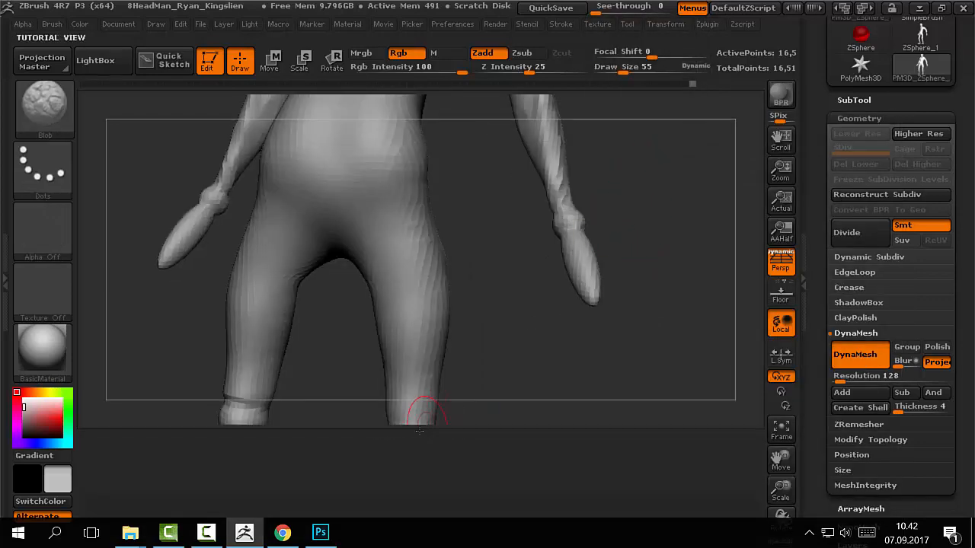
{"action": "double_click", "coordinate": [418, 431]}
{"action": "key", "text": "s"}
{"action": "key", "text": "s"}
{"action": "mouse_move", "coordinate": [564, 277]}
{"action": "left_mouse_down"}
{"action": "mouse_move", "coordinate": [550, 291]}
{"action": "mouse_move", "coordinate": [560, 286]}
{"action": "left_mouse_up"}
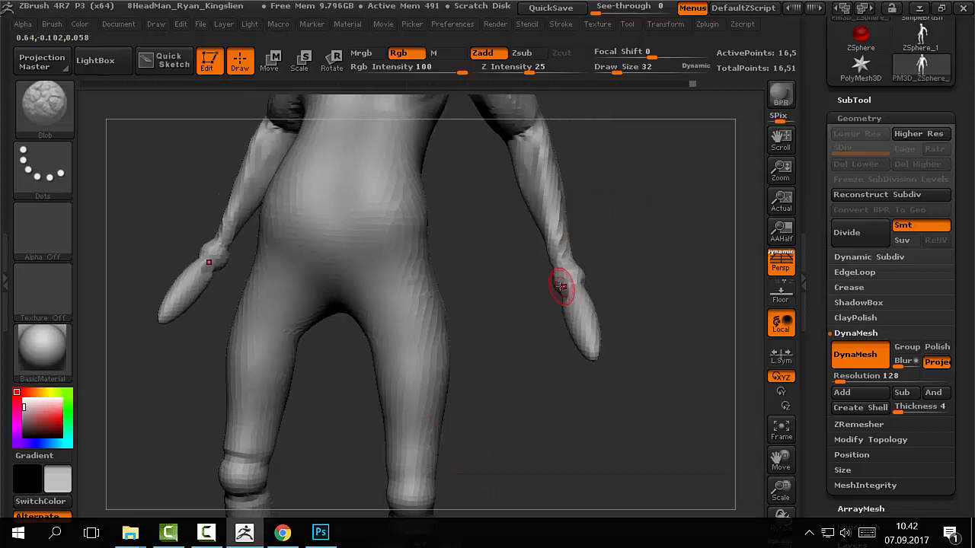
- Switch to the SnakeHook brush at draw size 34 and pull a thumb out from the base of the hand
{"action": "key", "text": "b"}
{"action": "key", "text": "s"}
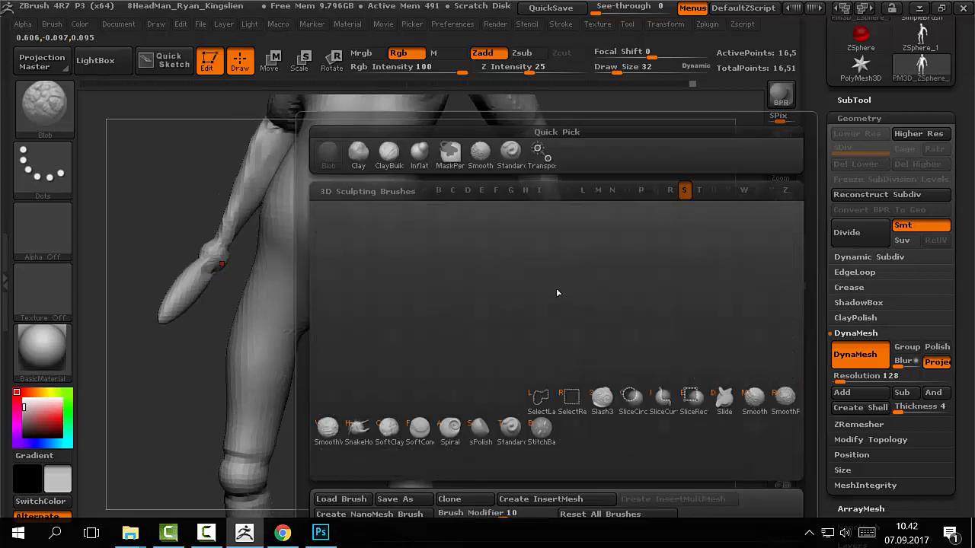
{"action": "key", "text": "h"}
{"action": "right_click_drag", "start_coordinate": [559, 287], "coordinate": [555, 298]}
{"action": "key", "text": "bracketright"}
{"action": "key", "text": "bracketright"}
{"action": "mouse_move", "coordinate": [556, 299]}
{"action": "left_mouse_down"}
{"action": "mouse_move", "coordinate": [546, 292]}
{"action": "mouse_move", "coordinate": [532, 312]}
{"action": "left_mouse_up"}
{"action": "key", "text": "s"}
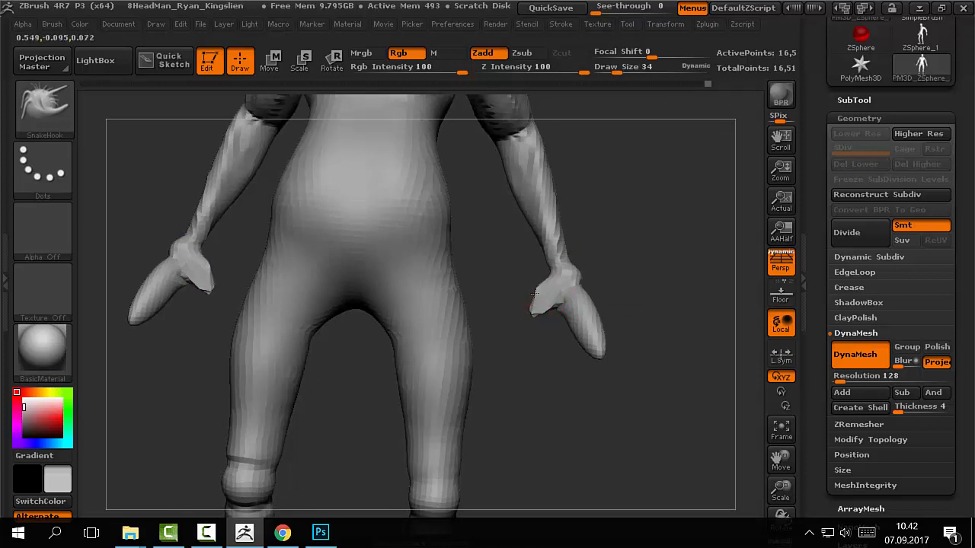
{"action": "left_click_drag", "start_coordinate": [631, 304], "coordinate": [568, 312]}
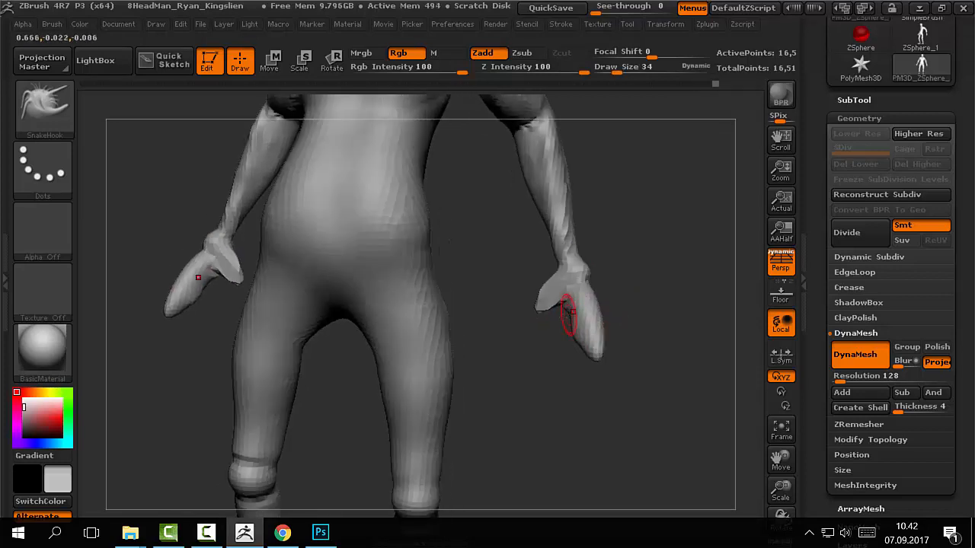
- Try to reshape the finger end of the hand with a SnakeHook stroke, and undo the last three changes
{"action": "key", "text": "s"}
{"action": "mouse_move", "coordinate": [585, 345]}
{"action": "left_mouse_down"}
{"action": "mouse_move", "coordinate": [598, 345]}
{"action": "mouse_move", "coordinate": [596, 335]}
{"action": "mouse_move", "coordinate": [587, 345]}
{"action": "mouse_move", "coordinate": [564, 323]}
{"action": "mouse_move", "coordinate": [592, 311]}
{"action": "mouse_move", "coordinate": [585, 301]}
{"action": "mouse_move", "coordinate": [553, 308]}
{"action": "left_mouse_up"}
{"action": "key", "text": "s"}
{"action": "key", "text": "ctrl+z"}
{"action": "key", "text": "ctrl+z"}
{"action": "key", "text": "ctrl+z"}
- Pull the thumb out again with SnakeHook, shorten and widen the palm, and smooth the area between them
{"action": "left_click_drag", "start_coordinate": [553, 273], "coordinate": [537, 296]}
{"action": "mouse_move", "coordinate": [605, 329]}
{"action": "left_mouse_down"}
{"action": "mouse_move", "coordinate": [585, 322]}
{"action": "mouse_move", "coordinate": [584, 332]}
{"action": "left_mouse_up"}
{"action": "mouse_move", "coordinate": [647, 343]}
{"action": "left_mouse_down"}
{"action": "mouse_move", "coordinate": [586, 326]}
{"action": "mouse_move", "coordinate": [559, 333]}
{"action": "mouse_move", "coordinate": [641, 324]}
{"action": "mouse_move", "coordinate": [622, 333]}
{"action": "mouse_move", "coordinate": [578, 306]}
{"action": "mouse_move", "coordinate": [644, 317]}
{"action": "mouse_move", "coordinate": [609, 314]}
{"action": "mouse_move", "coordinate": [641, 331]}
{"action": "mouse_move", "coordinate": [605, 322]}
{"action": "mouse_move", "coordinate": [573, 331]}
{"action": "mouse_move", "coordinate": [418, 198]}
{"action": "mouse_move", "coordinate": [648, 309]}
{"action": "mouse_move", "coordinate": [609, 309]}
{"action": "left_mouse_up"}
{"action": "mouse_move", "coordinate": [548, 309]}
{"action": "left_mouse_down", "text": "shift"}
{"action": "mouse_move", "coordinate": [563, 297]}
{"action": "mouse_move", "coordinate": [549, 289]}
{"action": "mouse_move", "coordinate": [557, 303]}
{"action": "mouse_move", "coordinate": [571, 297]}
{"action": "left_mouse_up", "text": "shift"}
{"action": "key", "text": "bracketleft"}
{"action": "mouse_move", "coordinate": [641, 268]}
{"action": "left_mouse_down", "text": "alt"}
{"action": "mouse_move", "coordinate": [654, 251]}
{"action": "mouse_move", "coordinate": [659, 261]}
{"action": "mouse_move", "coordinate": [635, 269]}
{"action": "left_mouse_up", "text": "alt"}
- Remesh the DynaMesh and broaden the hand near the wrist and thumb with the Move brush at draw size 43
{"action": "key", "text": "b"}
{"action": "key", "text": "m"}
{"action": "key", "text": "v"}
{"action": "key", "text": "bracketleft"}
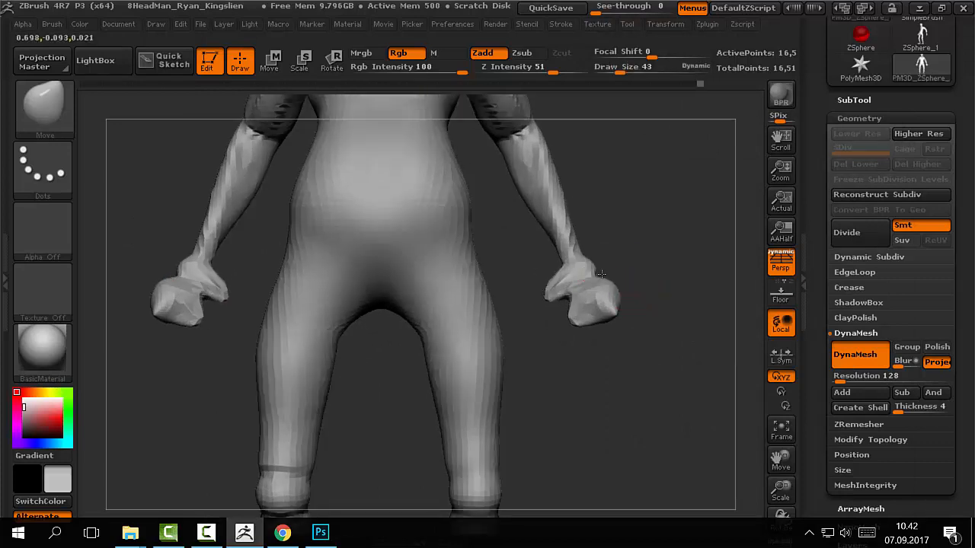
{"action": "left_click_drag", "start_coordinate": [667, 174], "coordinate": [709, 280], "text": "ctrl"}
{"action": "left_click_drag", "start_coordinate": [597, 277], "coordinate": [593, 281]}
{"action": "right_click_drag", "start_coordinate": [594, 281], "coordinate": [570, 270]}
{"action": "left_click_drag", "start_coordinate": [631, 259], "coordinate": [659, 264], "text": "shift"}
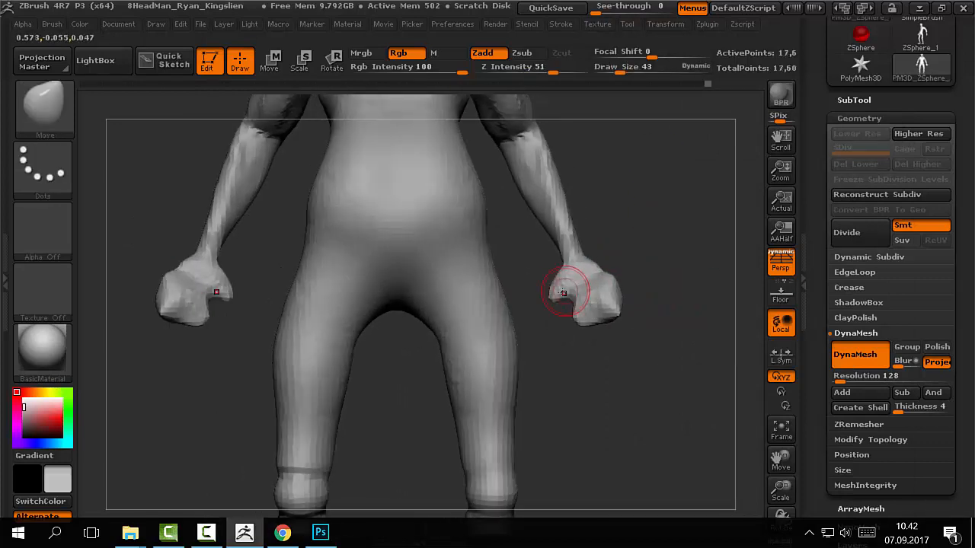
{"action": "mouse_move", "coordinate": [583, 312]}
{"action": "left_mouse_down"}
{"action": "mouse_move", "coordinate": [609, 323]}
{"action": "mouse_move", "coordinate": [602, 283]}
{"action": "mouse_move", "coordinate": [633, 278]}
{"action": "mouse_move", "coordinate": [598, 291]}
{"action": "mouse_move", "coordinate": [671, 328]}
{"action": "mouse_move", "coordinate": [563, 290]}
{"action": "mouse_move", "coordinate": [570, 313]}
{"action": "mouse_move", "coordinate": [561, 303]}
{"action": "mouse_move", "coordinate": [550, 315]}
{"action": "left_mouse_up"}
- Build up clay across the hand and thumb with the ClayBuildup brush at draw size 17
{"action": "key", "text": "b"}
{"action": "key", "text": "c"}
{"action": "key", "text": "b"}
{"action": "key", "text": "s"}
{"action": "mouse_move", "coordinate": [587, 226]}
{"action": "left_mouse_down"}
{"action": "mouse_move", "coordinate": [577, 227]}
{"action": "mouse_move", "coordinate": [606, 254]}
{"action": "left_mouse_up"}
{"action": "mouse_move", "coordinate": [527, 268]}
{"action": "left_mouse_down"}
{"action": "mouse_move", "coordinate": [530, 295]}
{"action": "mouse_move", "coordinate": [548, 293]}
{"action": "left_mouse_up"}
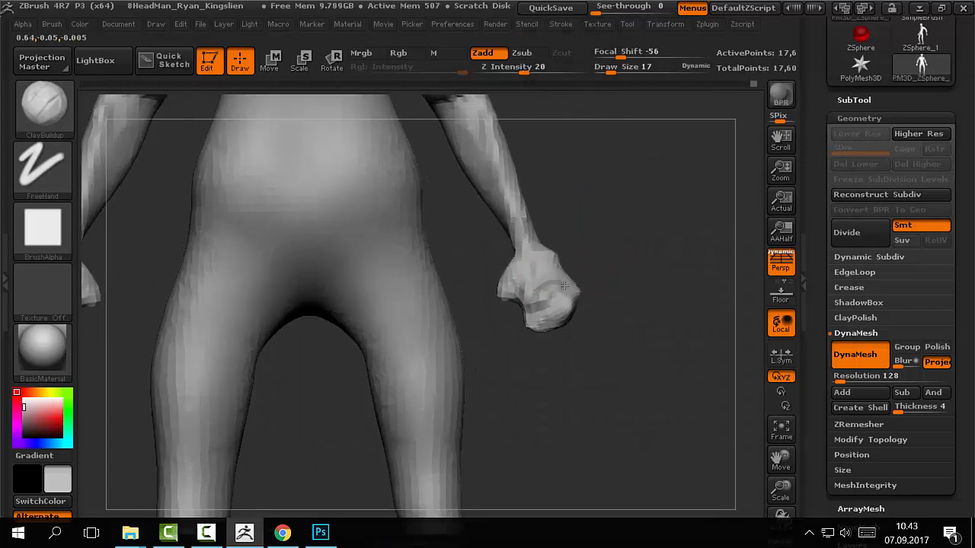
{"action": "mouse_move", "coordinate": [559, 272]}
{"action": "left_mouse_down"}
{"action": "mouse_move", "coordinate": [495, 289]}
{"action": "mouse_move", "coordinate": [497, 302]}
{"action": "left_mouse_up"}
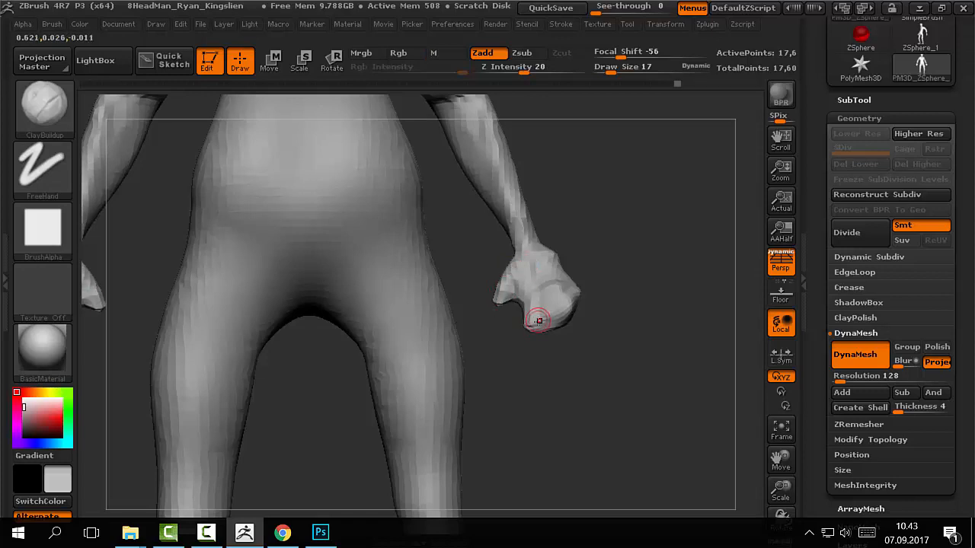
{"action": "key", "text": "b"}
{"action": "key", "text": "h"}
{"action": "key", "text": "p"}
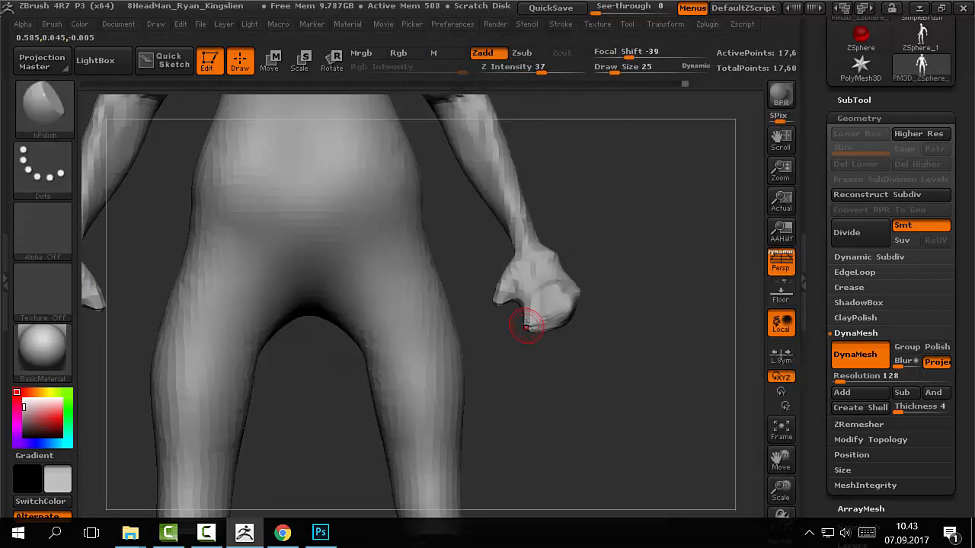
- Pull the fingers out of the palm with the SnakeHook brush at draw size 25 and remesh the DynaMesh
{"action": "key", "text": "b"}
{"action": "key", "text": "s"}
{"action": "key", "text": "h"}
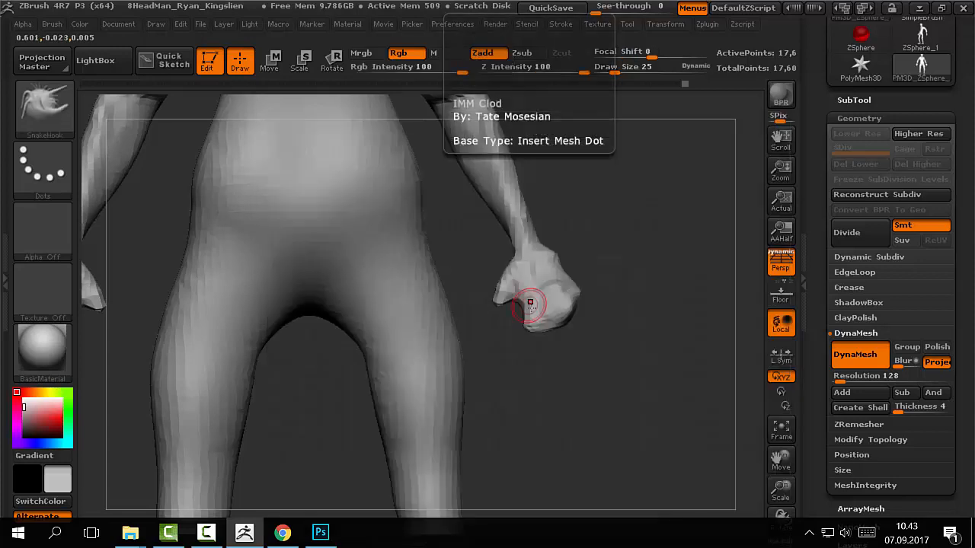
{"action": "left_click_drag", "start_coordinate": [527, 318], "coordinate": [526, 318]}
{"action": "key", "text": "s"}
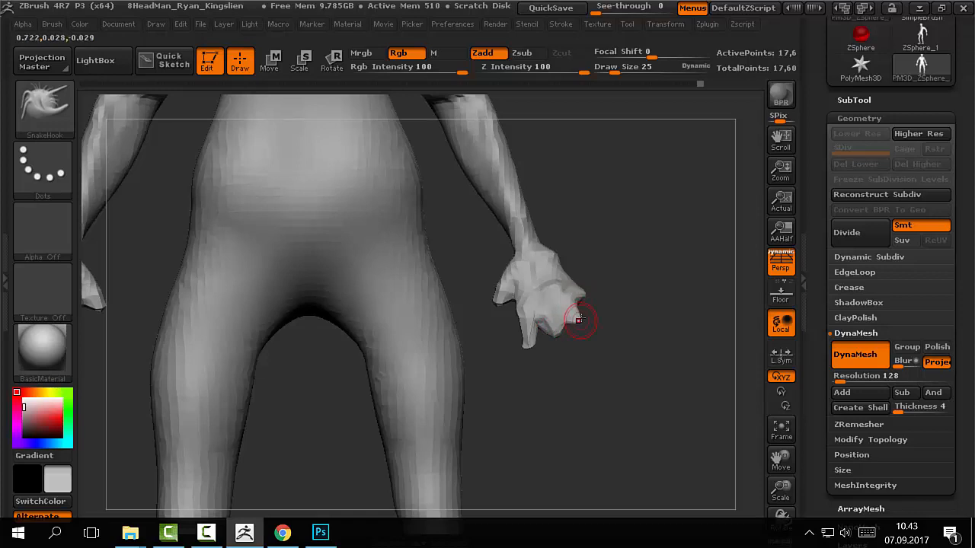
{"action": "left_click_drag", "start_coordinate": [604, 353], "coordinate": [602, 248], "text": "alt"}
{"action": "left_click_drag", "start_coordinate": [647, 308], "coordinate": [537, 332]}
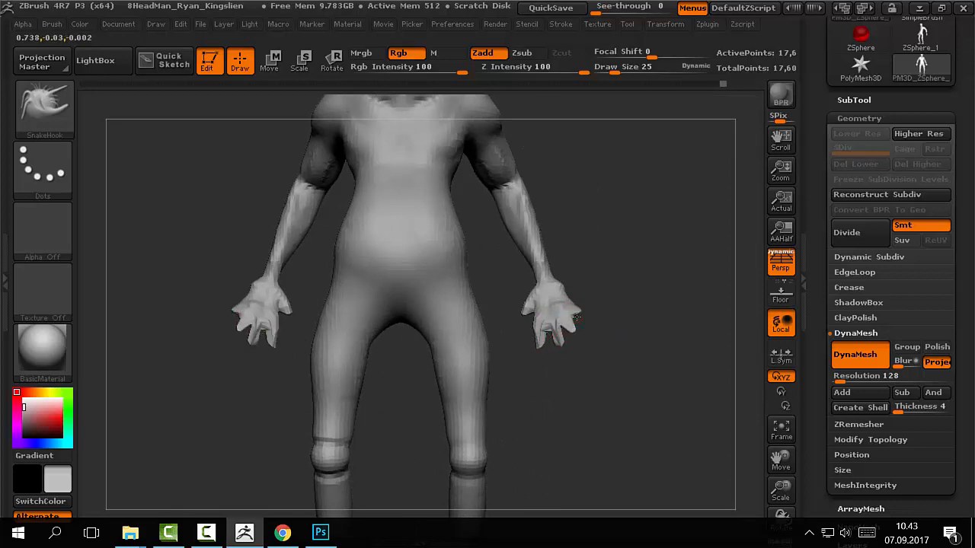
{"action": "left_click_drag", "start_coordinate": [617, 294], "coordinate": [652, 335], "text": "ctrl"}
- Adjust the fingers with the Move brush at draw size 43, and bend the hand in side view at draw size 84
{"action": "key", "text": "b"}
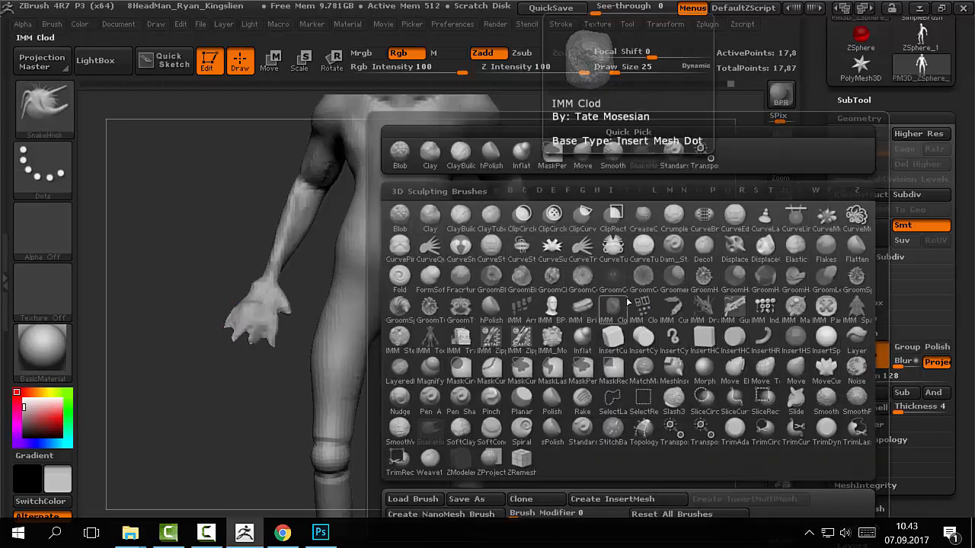
{"action": "key", "text": "m"}
{"action": "key", "text": "v"}
{"action": "key", "text": "s"}
{"action": "left_click_drag", "start_coordinate": [549, 336], "coordinate": [545, 337]}
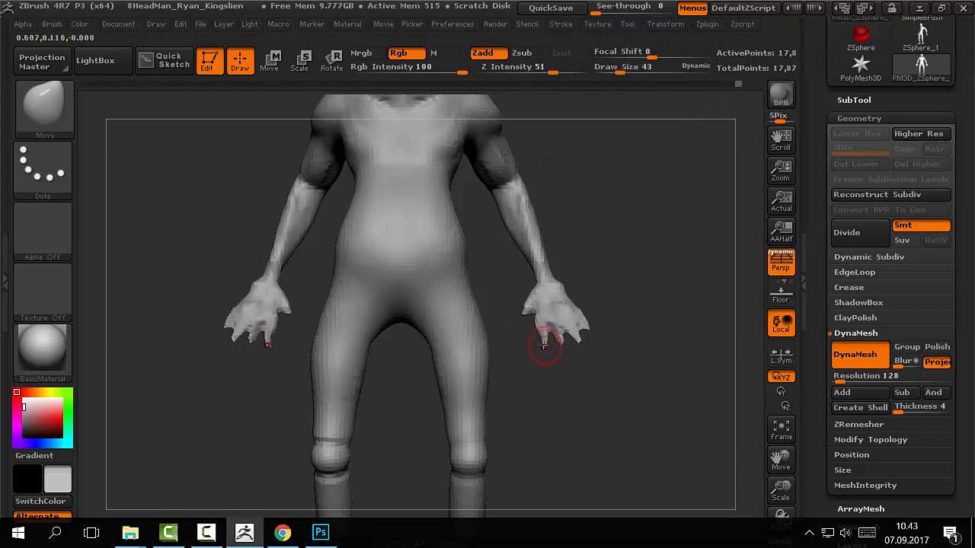
{"action": "mouse_move", "coordinate": [571, 312]}
{"action": "left_mouse_down"}
{"action": "mouse_move", "coordinate": [533, 297]}
{"action": "mouse_move", "coordinate": [548, 290]}
{"action": "left_mouse_up"}
{"action": "key", "text": "s"}
{"action": "mouse_move", "coordinate": [609, 289]}
{"action": "left_mouse_down"}
{"action": "mouse_move", "coordinate": [534, 293]}
{"action": "mouse_move", "coordinate": [571, 306]}
{"action": "mouse_move", "coordinate": [546, 311]}
{"action": "left_mouse_up"}
{"action": "left_click_drag", "start_coordinate": [582, 337], "coordinate": [622, 384]}
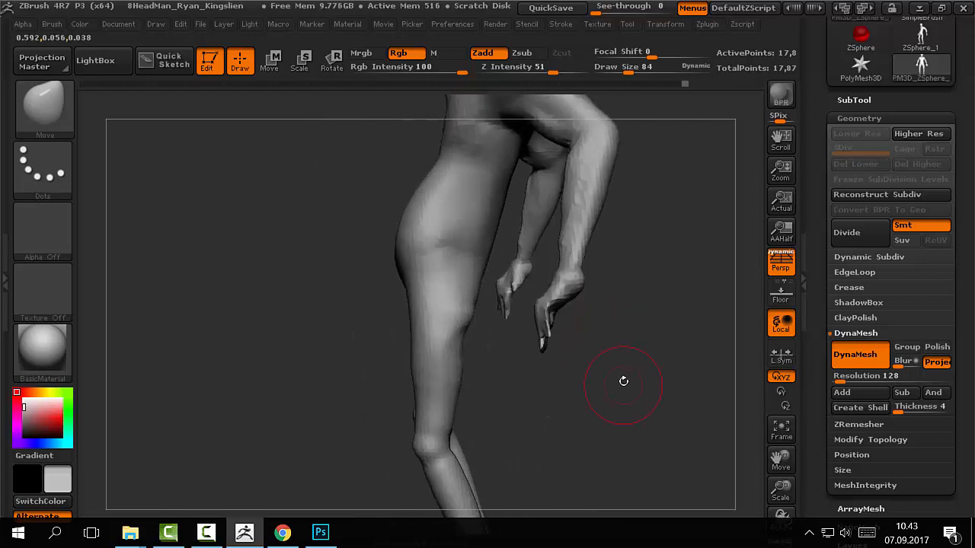
- Thicken the fingers with the Inflat brush at draw size 46 and remesh the DynaMesh
{"action": "key", "text": "b"}
{"action": "key", "text": "i"}
{"action": "key", "text": "n"}
{"action": "key", "text": "s"}
{"action": "mouse_move", "coordinate": [620, 296]}
{"action": "left_mouse_down"}
{"action": "mouse_move", "coordinate": [610, 348]}
{"action": "mouse_move", "coordinate": [602, 344]}
{"action": "mouse_move", "coordinate": [583, 372]}
{"action": "left_mouse_up"}
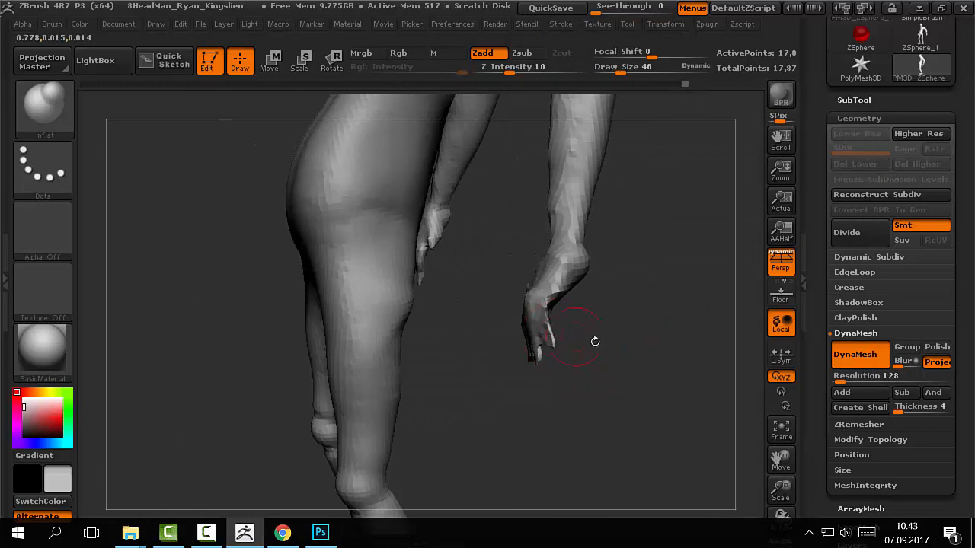
{"action": "left_click_drag", "start_coordinate": [580, 337], "coordinate": [565, 370]}
{"action": "left_click_drag", "start_coordinate": [609, 347], "coordinate": [544, 332]}
{"action": "mouse_move", "coordinate": [605, 323]}
{"action": "left_mouse_down"}
{"action": "mouse_move", "coordinate": [594, 344]}
{"action": "mouse_move", "coordinate": [693, 348]}
{"action": "mouse_move", "coordinate": [527, 284]}
{"action": "mouse_move", "coordinate": [498, 300]}
{"action": "left_mouse_up"}
{"action": "mouse_move", "coordinate": [552, 318]}
{"action": "left_mouse_down"}
{"action": "mouse_move", "coordinate": [381, 319]}
{"action": "mouse_move", "coordinate": [350, 323]}
{"action": "mouse_move", "coordinate": [350, 337]}
{"action": "left_mouse_up"}
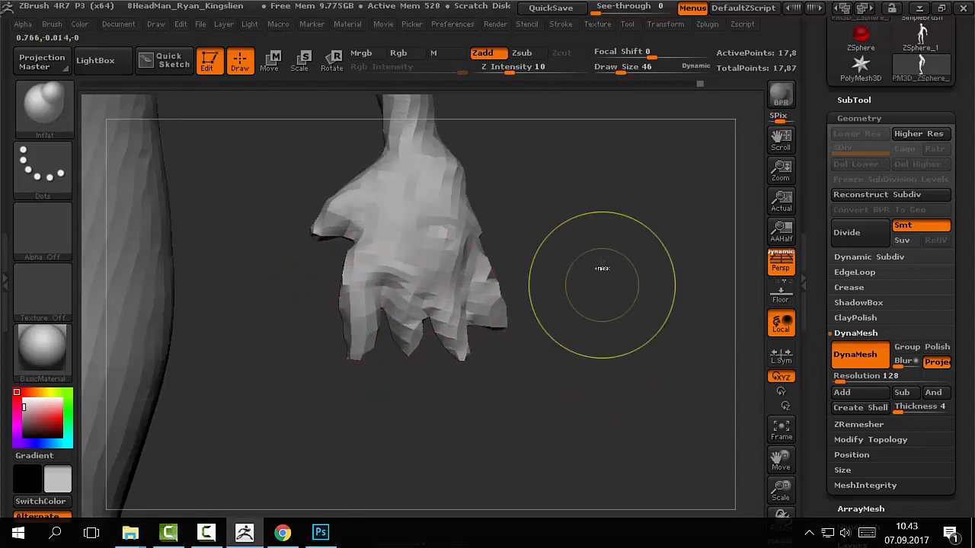
{"action": "left_click_drag", "start_coordinate": [600, 288], "coordinate": [615, 326], "text": "ctrl"}
- Switch to the Move brush at draw size 130 and adjust the overall shape of the hands and forearms
{"action": "mouse_move", "coordinate": [592, 274]}
{"action": "left_mouse_down", "text": "alt"}
{"action": "mouse_move", "coordinate": [557, 237]}
{"action": "mouse_move", "coordinate": [605, 259]}
{"action": "mouse_move", "coordinate": [607, 287]}
{"action": "mouse_move", "coordinate": [590, 318]}
{"action": "left_mouse_up", "text": "alt"}
{"action": "key", "text": "s"}
{"action": "left_click_drag", "start_coordinate": [590, 318], "coordinate": [502, 371]}
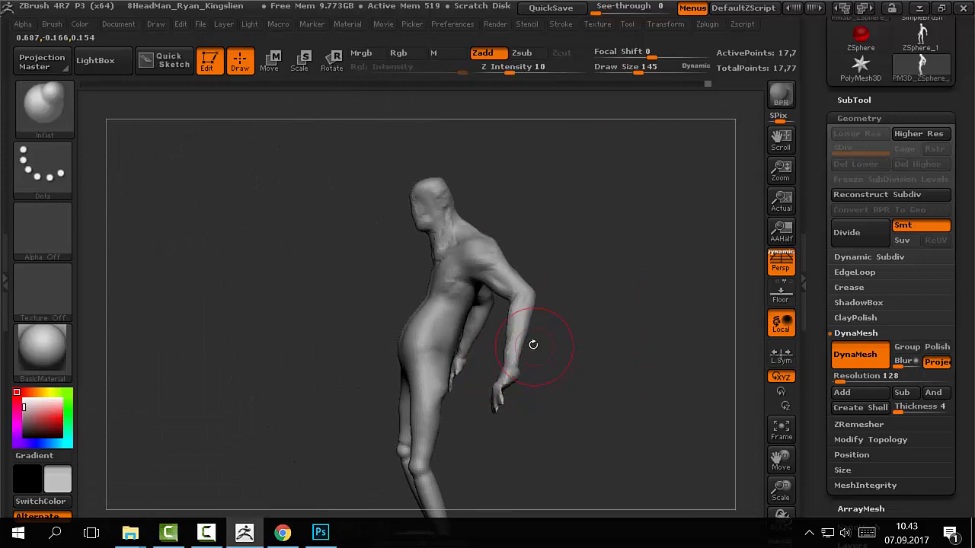
{"action": "key", "text": "b"}
{"action": "key", "text": "m"}
{"action": "key", "text": "v"}
{"action": "mouse_move", "coordinate": [580, 290]}
{"action": "left_mouse_down"}
{"action": "mouse_move", "coordinate": [598, 336]}
{"action": "mouse_move", "coordinate": [571, 357]}
{"action": "mouse_move", "coordinate": [523, 332]}
{"action": "mouse_move", "coordinate": [476, 335]}
{"action": "left_mouse_up"}
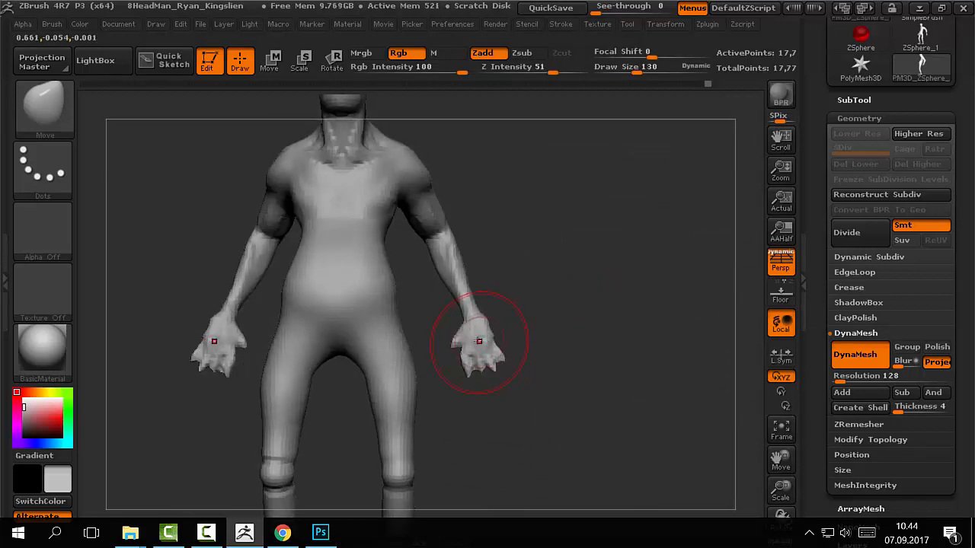
{"action": "left_click_drag", "start_coordinate": [545, 327], "coordinate": [447, 389]}
{"action": "key", "text": "ctrl"}
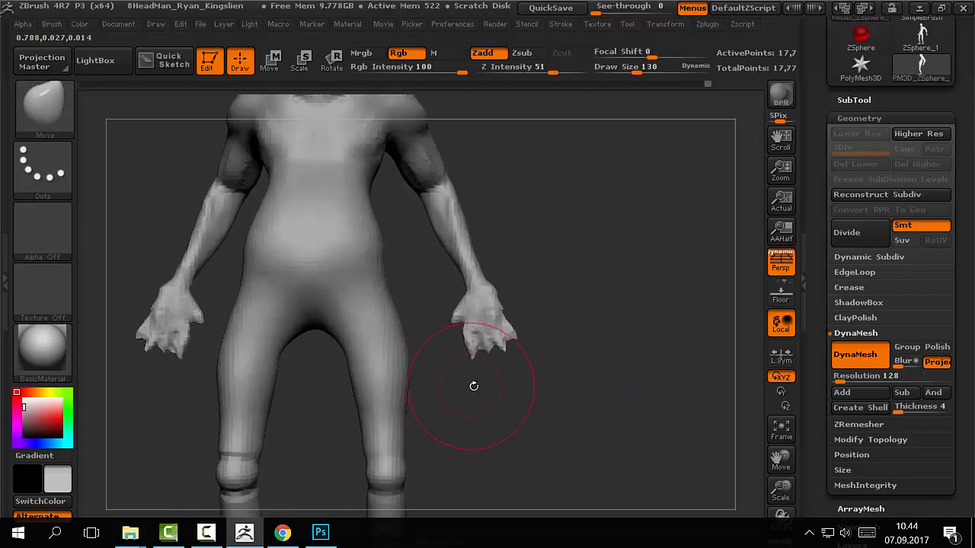
- Mask both hands and invert the mask so that only the hands stay editable
{"action": "key", "text": "ctrl"}
{"action": "left_click_drag", "start_coordinate": [616, 206], "coordinate": [653, 266], "text": "ctrl"}
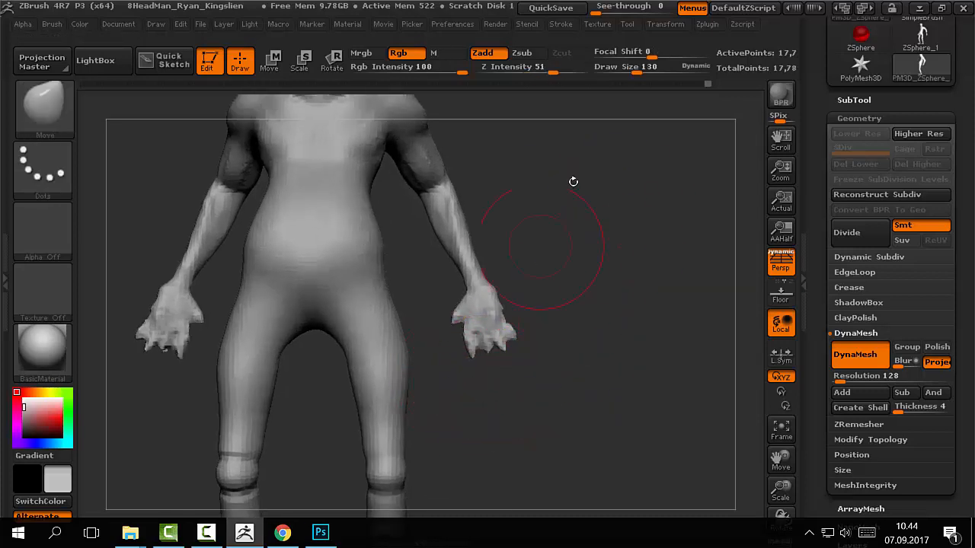
{"action": "left_click", "coordinate": [468, 376], "text": "ctrl"}
{"action": "left_click", "coordinate": [466, 376], "text": "ctrl"}
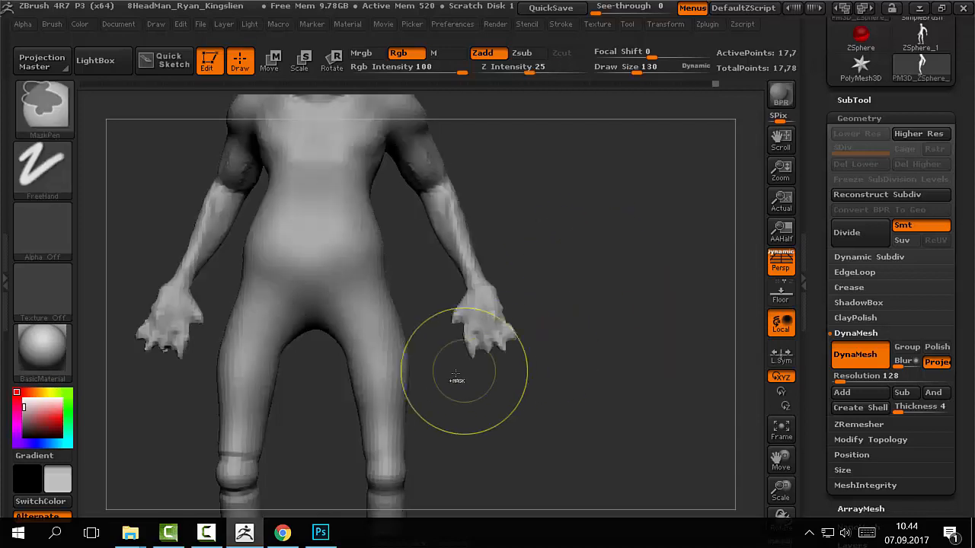
{"action": "mouse_move", "coordinate": [570, 279]}
{"action": "left_mouse_down", "text": "ctrl"}
{"action": "mouse_move", "coordinate": [464, 348]}
{"action": "mouse_move", "coordinate": [433, 390]}
{"action": "left_mouse_up", "text": "ctrl"}
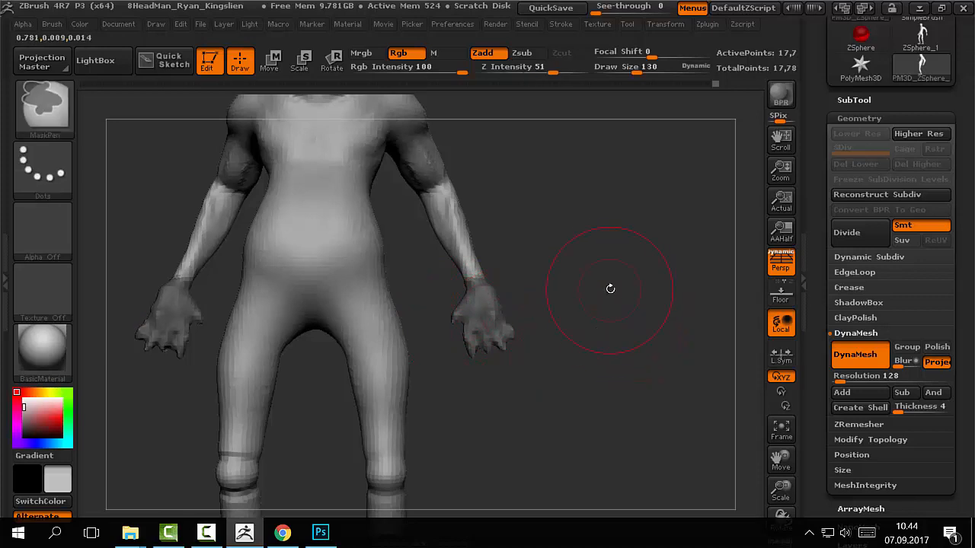
{"action": "left_click", "coordinate": [609, 238], "text": "ctrl"}
{"action": "left_click_drag", "start_coordinate": [642, 215], "coordinate": [596, 337]}
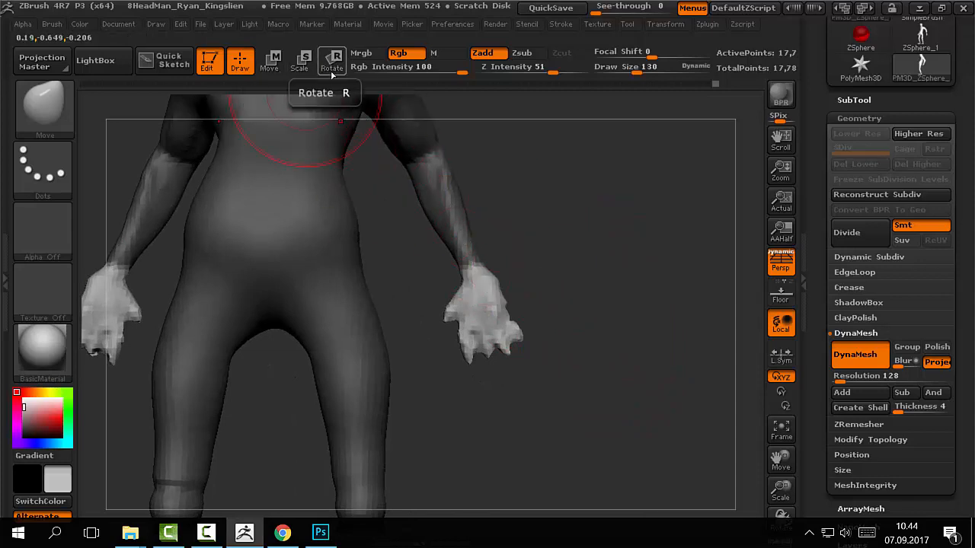
- Lay a transpose line from the wrist to the fingertips and rotate the unmasked hands around it
{"action": "left_click", "coordinate": [276, 68]}
{"action": "left_click_drag", "start_coordinate": [471, 269], "coordinate": [491, 347]}
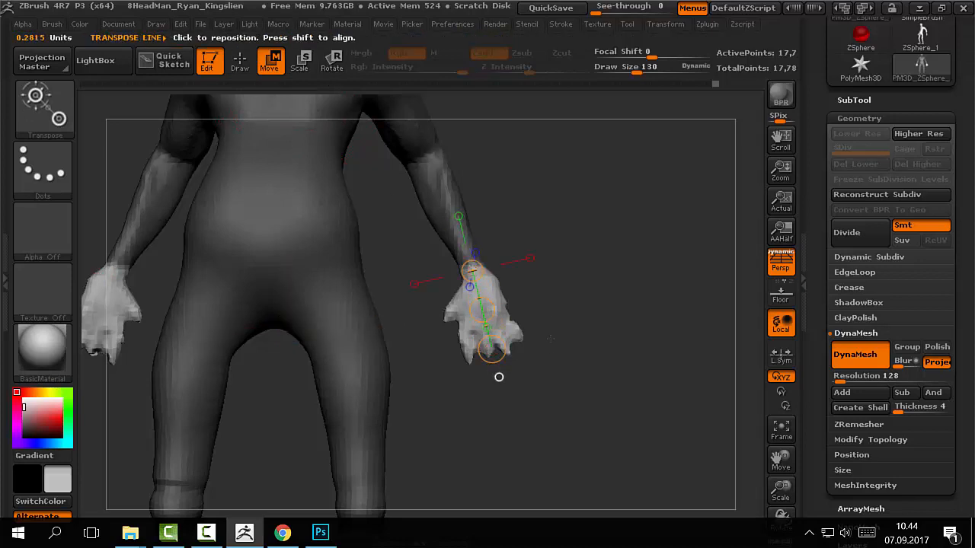
{"action": "left_click", "coordinate": [333, 65]}
{"action": "mouse_move", "coordinate": [602, 298]}
{"action": "left_mouse_down"}
{"action": "mouse_move", "coordinate": [613, 302]}
{"action": "mouse_move", "coordinate": [602, 298]}
{"action": "left_mouse_up"}
{"action": "mouse_move", "coordinate": [482, 312]}
{"action": "left_mouse_down"}
{"action": "mouse_move", "coordinate": [481, 224]}
{"action": "mouse_move", "coordinate": [479, 324]}
{"action": "mouse_move", "coordinate": [481, 312]}
{"action": "left_mouse_up"}
{"action": "key", "text": "w"}
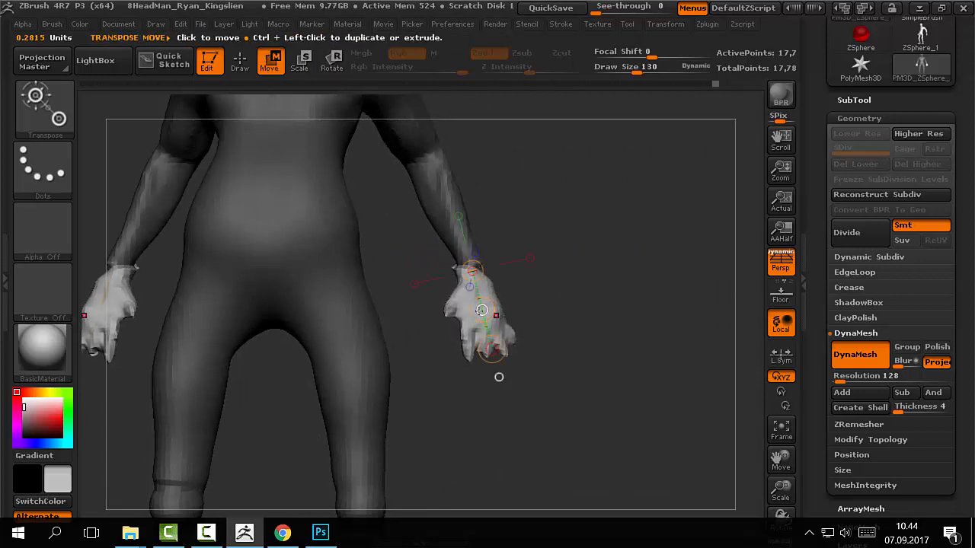
- Adjust the pose of both hands at the wrist with Transpose, moving them into line with the forearms
{"action": "key", "text": "f"}
{"action": "left_click_drag", "start_coordinate": [492, 353], "coordinate": [472, 356]}
{"action": "left_click_drag", "start_coordinate": [491, 254], "coordinate": [533, 309], "text": "shift"}
{"action": "key", "text": "e"}
{"action": "key", "text": "r"}
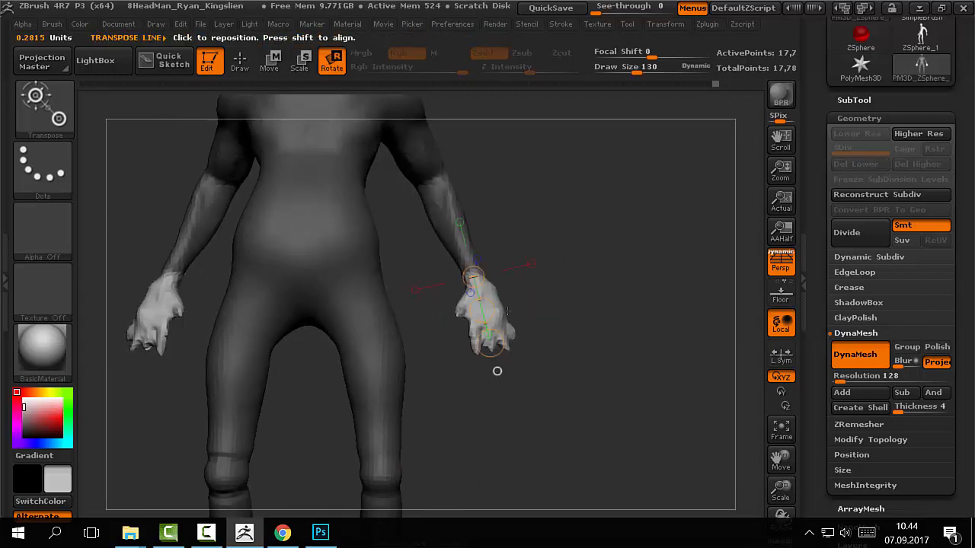
{"action": "key", "text": "w"}
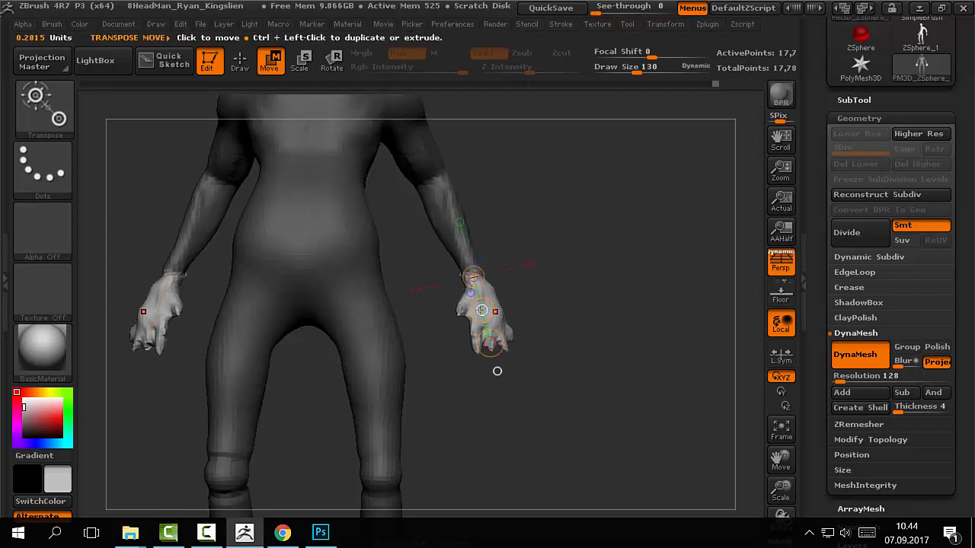
{"action": "left_click_drag", "start_coordinate": [481, 310], "coordinate": [485, 311]}
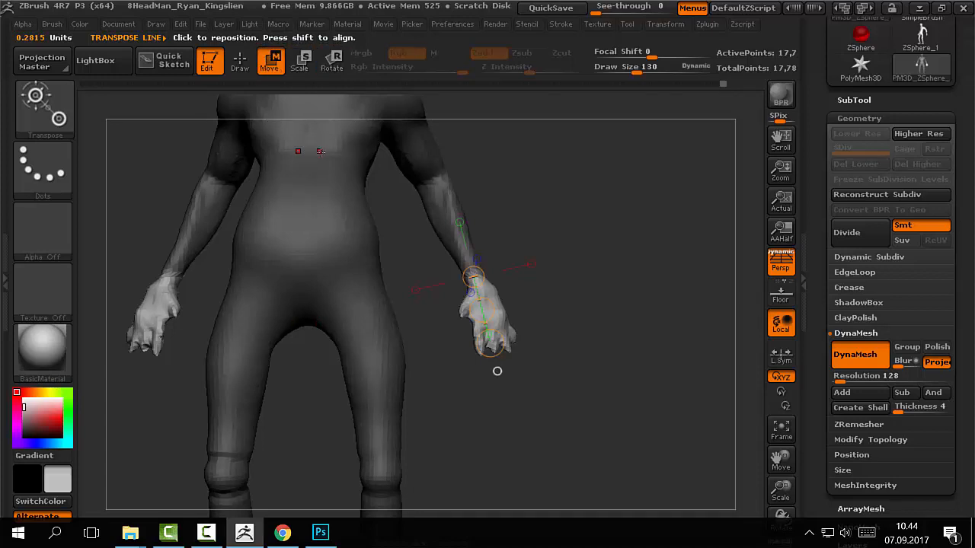
- Return to Draw mode and clear the mask from the whole figure
{"action": "key", "text": "f"}
{"action": "key", "text": "q"}
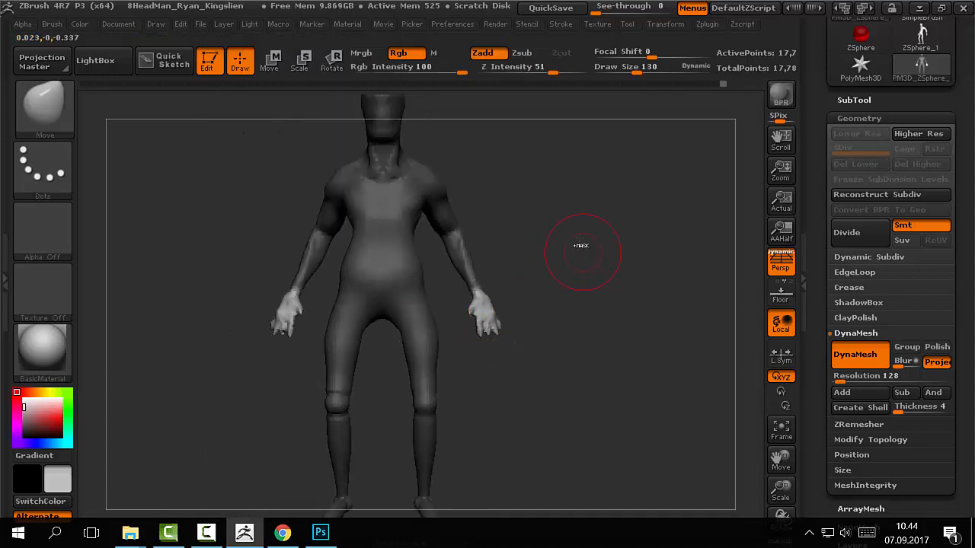
{"action": "left_click", "coordinate": [585, 229], "text": "ctrl"}
{"action": "mouse_move", "coordinate": [610, 256]}
{"action": "left_mouse_down"}
{"action": "mouse_move", "coordinate": [435, 259]}
{"action": "mouse_move", "coordinate": [428, 290]}
{"action": "left_mouse_up"}
- Build up the wrist and hand with the ClayBuildup brush at draw size 21, and undo the last stroke
{"action": "key", "text": "b"}
{"action": "key", "text": "c"}
{"action": "key", "text": "b"}
{"action": "key", "text": "s"}
{"action": "left_click_drag", "start_coordinate": [378, 245], "coordinate": [374, 277]}
{"action": "key", "text": "s"}
{"action": "mouse_move", "coordinate": [373, 276]}
{"action": "left_mouse_down"}
{"action": "mouse_move", "coordinate": [362, 277]}
{"action": "mouse_move", "coordinate": [378, 268]}
{"action": "left_mouse_up"}
{"action": "key", "text": "s"}
{"action": "mouse_move", "coordinate": [466, 287]}
{"action": "left_mouse_down"}
{"action": "mouse_move", "coordinate": [450, 265]}
{"action": "mouse_move", "coordinate": [431, 305]}
{"action": "mouse_move", "coordinate": [436, 293]}
{"action": "left_mouse_up"}
{"action": "left_click_drag", "start_coordinate": [533, 269], "coordinate": [496, 276]}
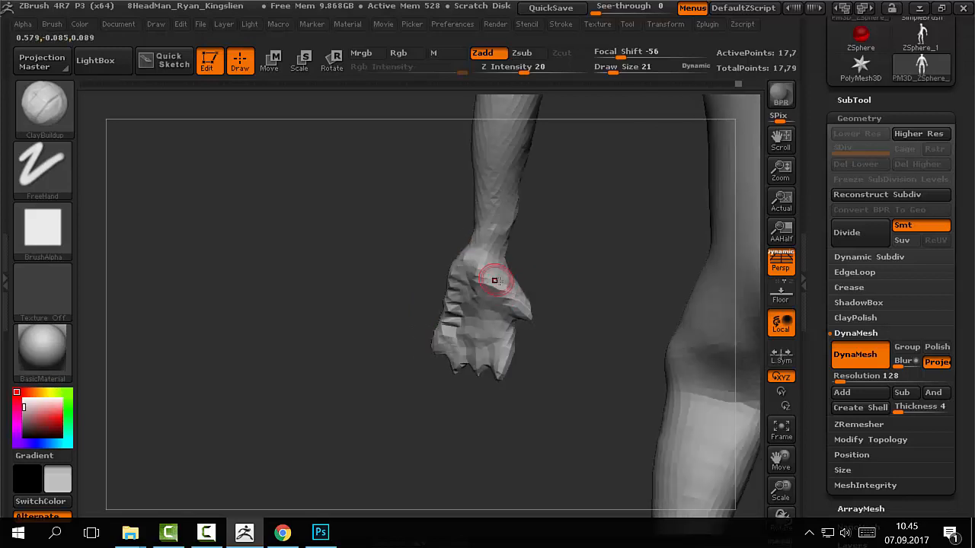
{"action": "mouse_move", "coordinate": [537, 303]}
{"action": "left_mouse_down"}
{"action": "mouse_move", "coordinate": [487, 297]}
{"action": "mouse_move", "coordinate": [457, 266]}
{"action": "mouse_move", "coordinate": [432, 300]}
{"action": "mouse_move", "coordinate": [495, 330]}
{"action": "mouse_move", "coordinate": [460, 339]}
{"action": "mouse_move", "coordinate": [483, 339]}
{"action": "left_mouse_up"}
{"action": "key", "text": "ctrl+z"}
{"action": "left_click_drag", "start_coordinate": [411, 323], "coordinate": [554, 306]}
- Add volume to the elbows, forearms and wrists from behind with ClayBuildup at draw size 40
{"action": "mouse_move", "coordinate": [546, 353]}
{"action": "left_mouse_down"}
{"action": "mouse_move", "coordinate": [578, 261]}
{"action": "mouse_move", "coordinate": [522, 278]}
{"action": "mouse_move", "coordinate": [601, 350]}
{"action": "mouse_move", "coordinate": [404, 300]}
{"action": "mouse_move", "coordinate": [335, 272]}
{"action": "mouse_move", "coordinate": [408, 256]}
{"action": "left_mouse_up"}
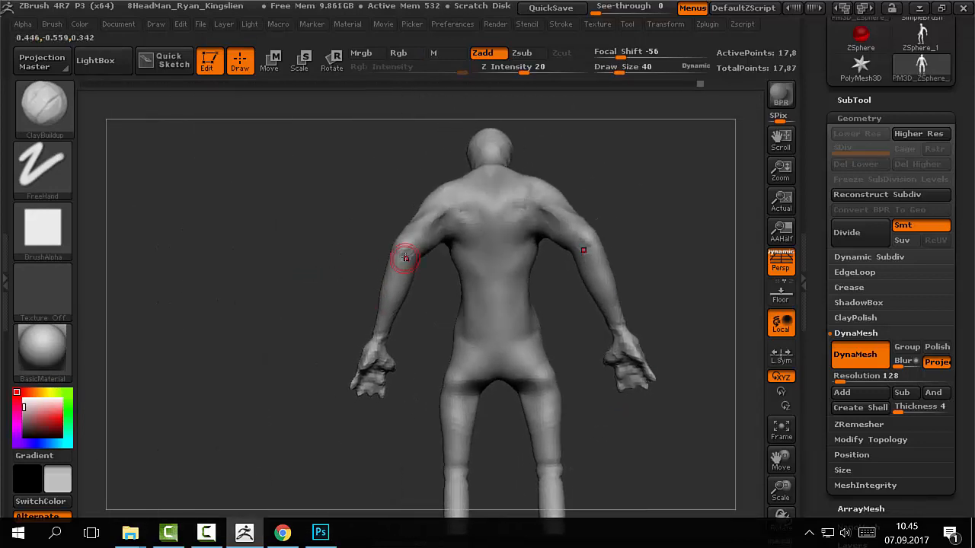
{"action": "mouse_move", "coordinate": [364, 303]}
{"action": "left_mouse_down"}
{"action": "mouse_move", "coordinate": [387, 306]}
{"action": "mouse_move", "coordinate": [407, 290]}
{"action": "mouse_move", "coordinate": [418, 262]}
{"action": "mouse_move", "coordinate": [407, 257]}
{"action": "mouse_move", "coordinate": [431, 285]}
{"action": "mouse_move", "coordinate": [431, 264]}
{"action": "mouse_move", "coordinate": [451, 283]}
{"action": "left_mouse_up"}
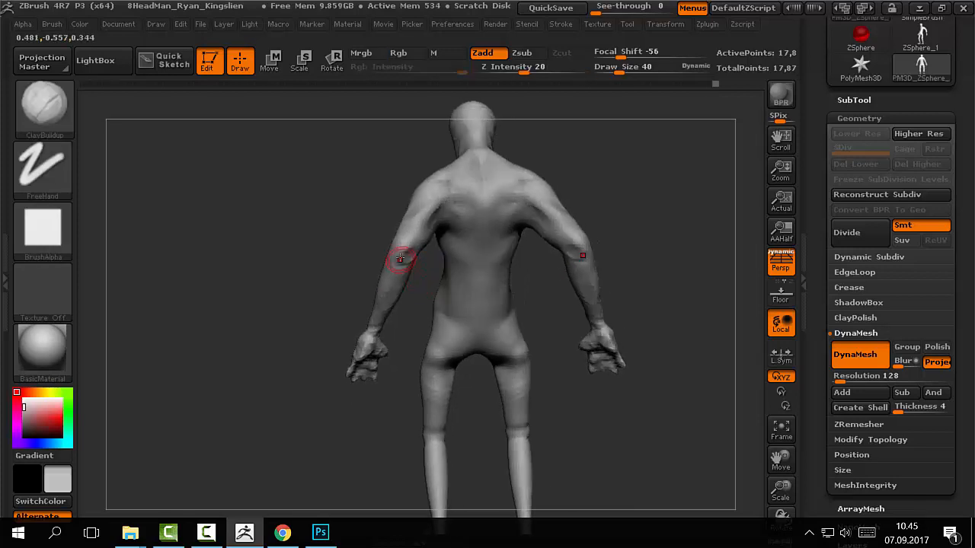
{"action": "left_click_drag", "start_coordinate": [406, 257], "coordinate": [391, 283]}
{"action": "mouse_move", "coordinate": [427, 331]}
{"action": "left_mouse_down"}
{"action": "mouse_move", "coordinate": [424, 363]}
{"action": "mouse_move", "coordinate": [407, 337]}
{"action": "left_mouse_up"}
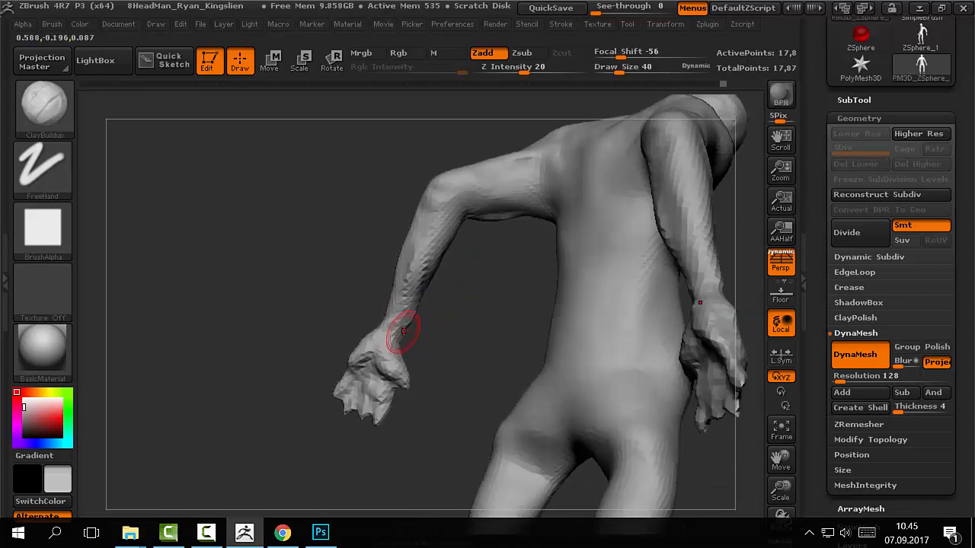
{"action": "left_click_drag", "start_coordinate": [269, 232], "coordinate": [404, 309]}
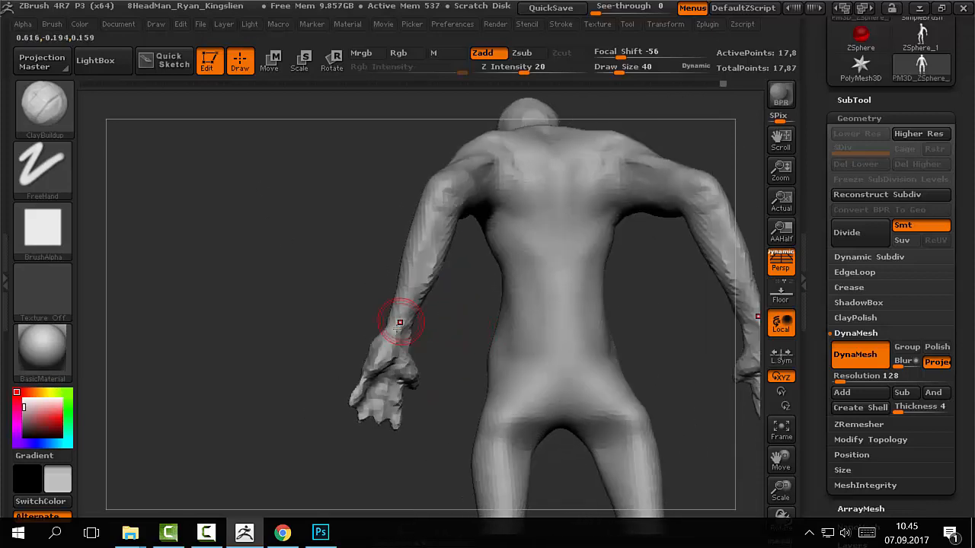
{"action": "mouse_move", "coordinate": [446, 333]}
{"action": "left_mouse_down"}
{"action": "mouse_move", "coordinate": [381, 370]}
{"action": "mouse_move", "coordinate": [381, 348]}
{"action": "mouse_move", "coordinate": [358, 375]}
{"action": "left_mouse_up"}
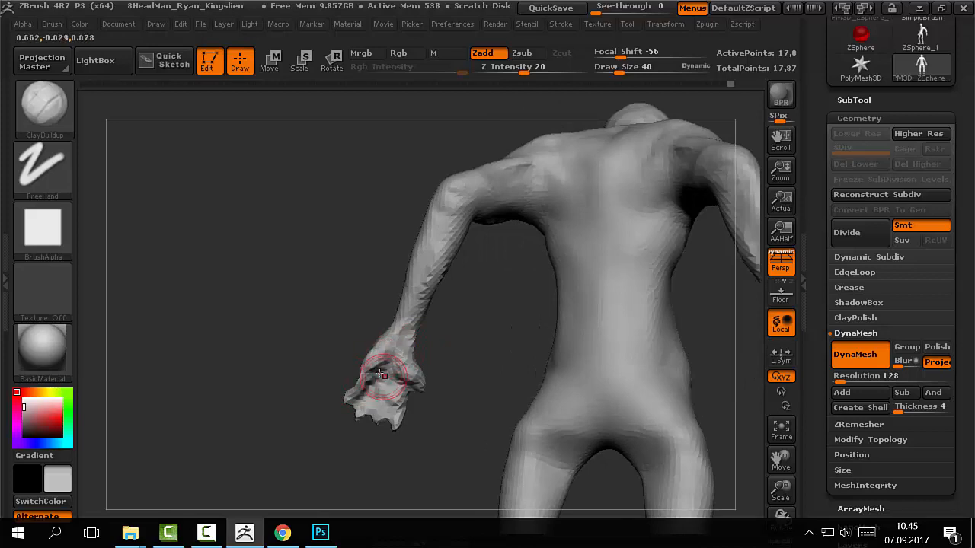
- Bring up the muscle anatomy chart beside the model as a reference and turn the figure to its front
{"action": "mouse_move", "coordinate": [322, 348]}
{"action": "left_mouse_down"}
{"action": "mouse_move", "coordinate": [420, 384]}
{"action": "mouse_move", "coordinate": [375, 387]}
{"action": "mouse_move", "coordinate": [457, 353]}
{"action": "mouse_move", "coordinate": [471, 365]}
{"action": "mouse_move", "coordinate": [435, 163]}
{"action": "mouse_move", "coordinate": [520, 296]}
{"action": "mouse_move", "coordinate": [494, 233]}
{"action": "mouse_move", "coordinate": [528, 259]}
{"action": "mouse_move", "coordinate": [499, 280]}
{"action": "left_mouse_up"}
{"action": "mouse_move", "coordinate": [370, 187]}
{"action": "left_mouse_down"}
{"action": "mouse_move", "coordinate": [427, 200]}
{"action": "mouse_move", "coordinate": [486, 184]}
{"action": "left_mouse_up"}
{"action": "mouse_move", "coordinate": [515, 235]}
{"action": "left_mouse_down", "text": "shift"}
{"action": "mouse_move", "coordinate": [551, 279]}
{"action": "mouse_move", "coordinate": [520, 228]}
{"action": "left_mouse_up", "text": "shift"}
{"action": "key", "text": "alt+Tab"}
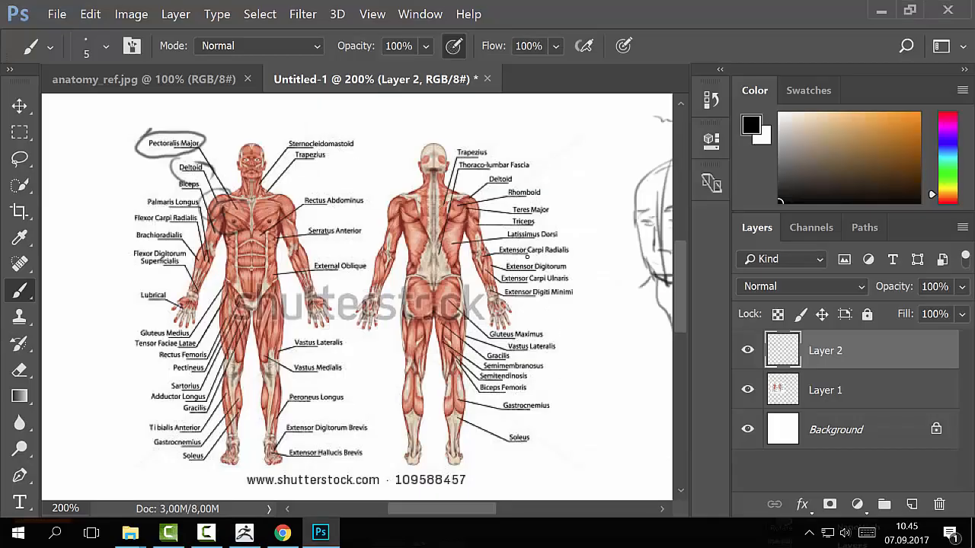
{"action": "key", "text": "alt+Tab"}
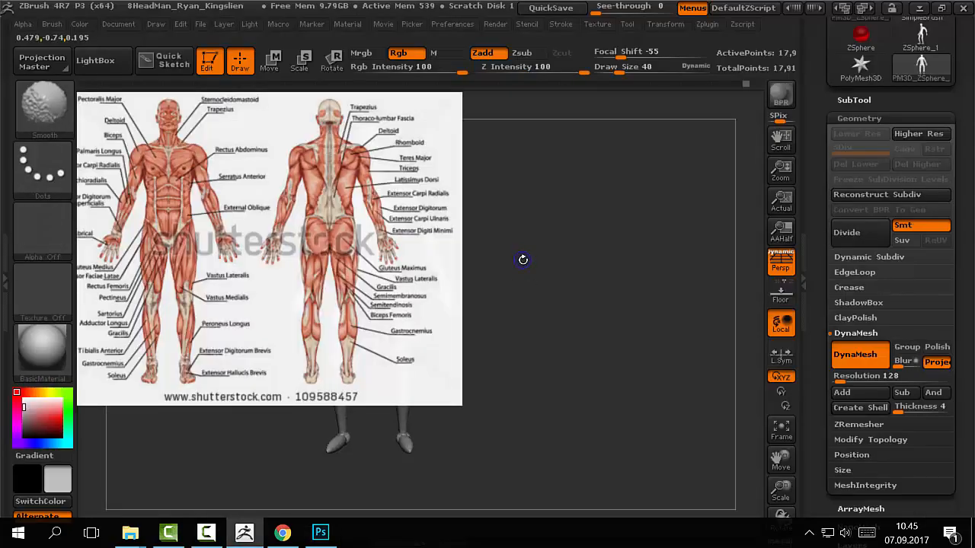
{"action": "mouse_move", "coordinate": [566, 244]}
{"action": "left_mouse_down"}
{"action": "mouse_move", "coordinate": [641, 194]}
{"action": "mouse_move", "coordinate": [661, 215]}
{"action": "mouse_move", "coordinate": [688, 194]}
{"action": "left_mouse_up"}
- Build up the pectoral muscles with ClayBuildup at draw size 58 and Z intensity 14, and smooth the chest
{"action": "mouse_move", "coordinate": [604, 235]}
{"action": "left_mouse_down"}
{"action": "mouse_move", "coordinate": [642, 218]}
{"action": "mouse_move", "coordinate": [632, 170]}
{"action": "mouse_move", "coordinate": [640, 196]}
{"action": "mouse_move", "coordinate": [591, 255]}
{"action": "mouse_move", "coordinate": [583, 242]}
{"action": "left_mouse_up"}
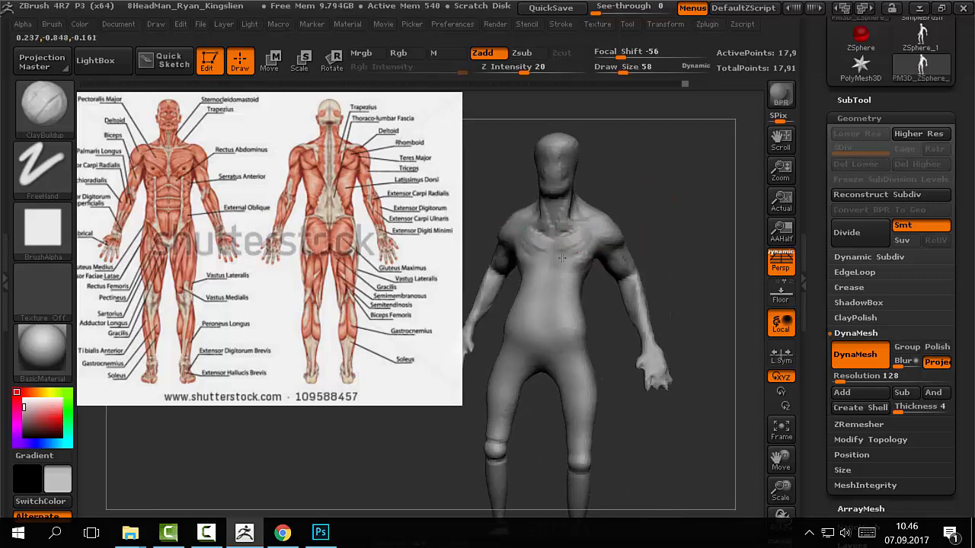
{"action": "left_click_drag", "start_coordinate": [573, 251], "coordinate": [596, 250]}
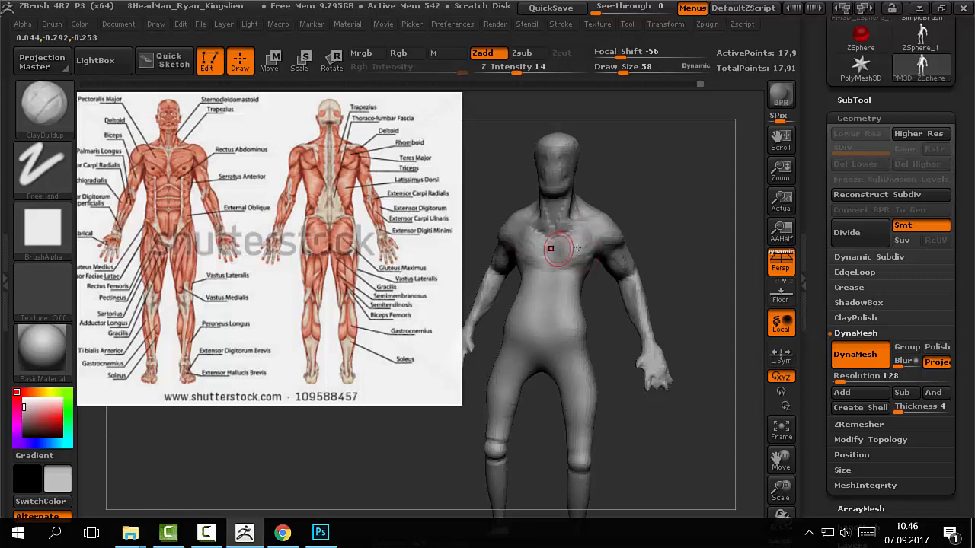
{"action": "key", "text": "shift"}
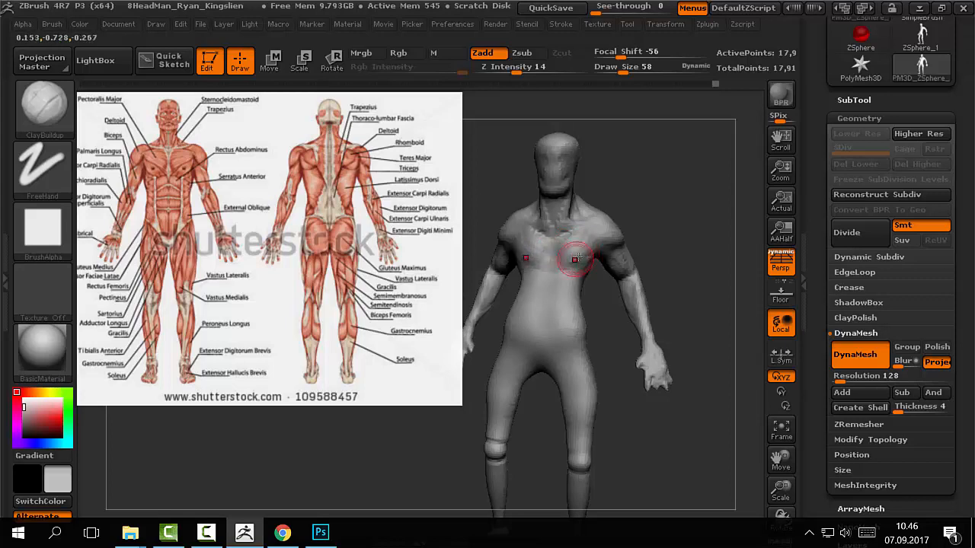
{"action": "key", "text": "shift"}
{"action": "mouse_move", "coordinate": [631, 211]}
{"action": "left_mouse_down", "text": "alt"}
{"action": "mouse_move", "coordinate": [655, 176]}
{"action": "mouse_move", "coordinate": [613, 222]}
{"action": "mouse_move", "coordinate": [648, 193]}
{"action": "left_mouse_up", "text": "alt"}
{"action": "key", "text": "shift"}
- Carve the centre line from the chest down to the abdomen with the Dam_Standard brush at draw size 30
{"action": "key", "text": "b"}
{"action": "key", "text": "d"}
{"action": "key", "text": "s"}
{"action": "key", "text": "s"}
{"action": "key", "text": "s"}
{"action": "key", "text": "s"}
{"action": "mouse_move", "coordinate": [615, 211]}
{"action": "left_mouse_down"}
{"action": "mouse_move", "coordinate": [600, 215]}
{"action": "mouse_move", "coordinate": [610, 214]}
{"action": "left_mouse_up"}
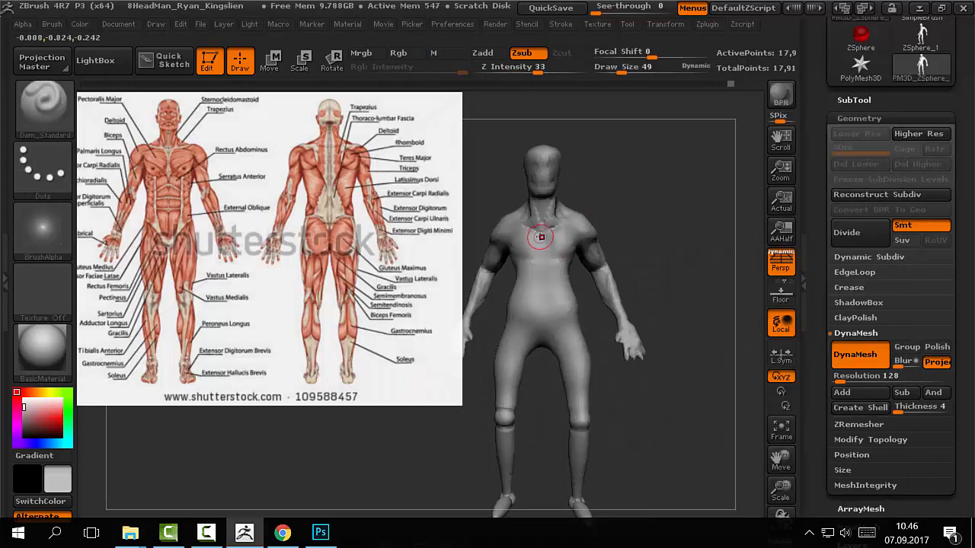
{"action": "key", "text": "bracketleft"}
{"action": "key", "text": "bracketleft"}
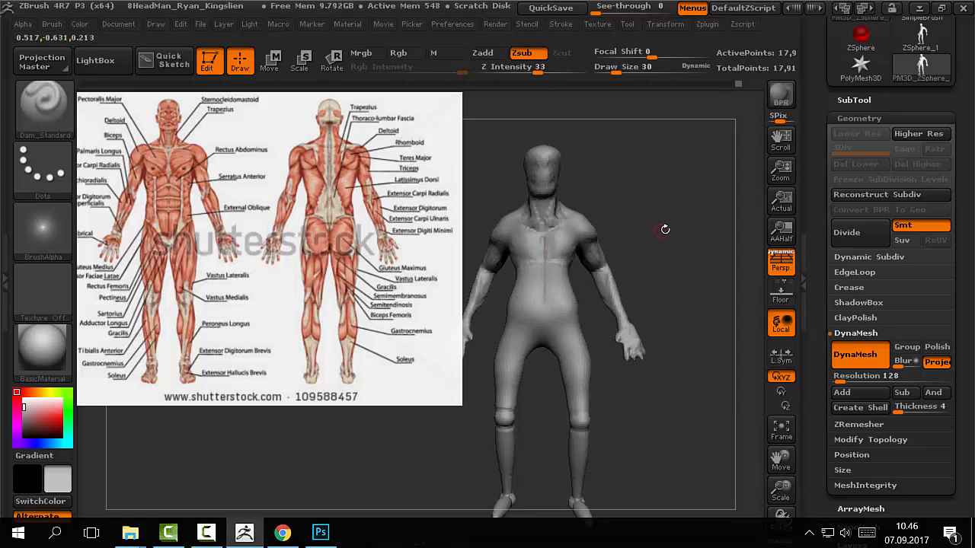
{"action": "left_click_drag", "start_coordinate": [662, 227], "coordinate": [547, 269]}
{"action": "left_click_drag", "start_coordinate": [659, 160], "coordinate": [652, 245]}
- Build up the lower ribcage and the sides of the waist with ClayBuildup at draw size 43
{"action": "key", "text": "b"}
{"action": "key", "text": "c"}
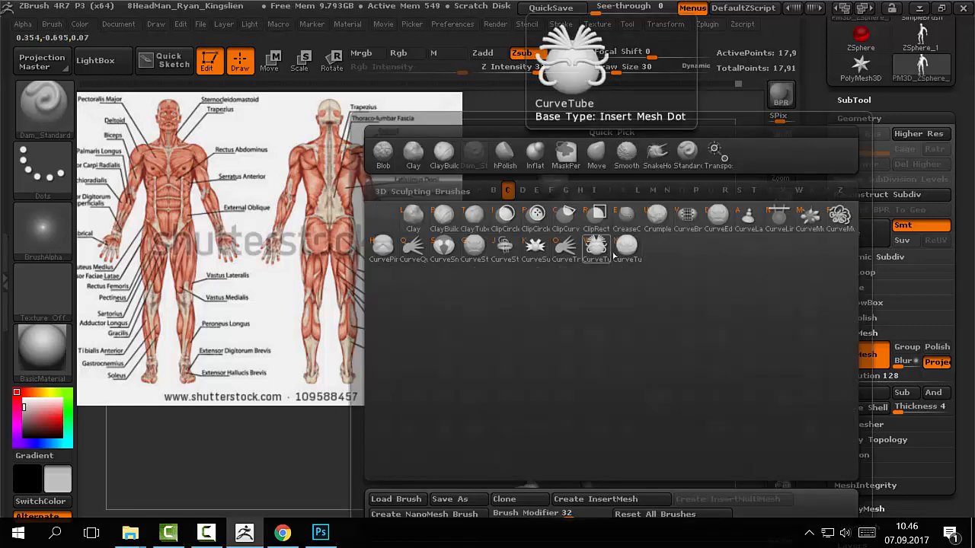
{"action": "key", "text": "b"}
{"action": "key", "text": "s"}
{"action": "left_click_drag", "start_coordinate": [677, 211], "coordinate": [682, 211]}
{"action": "mouse_move", "coordinate": [682, 236]}
{"action": "left_mouse_down"}
{"action": "mouse_move", "coordinate": [674, 219]}
{"action": "mouse_move", "coordinate": [592, 261]}
{"action": "left_mouse_up"}
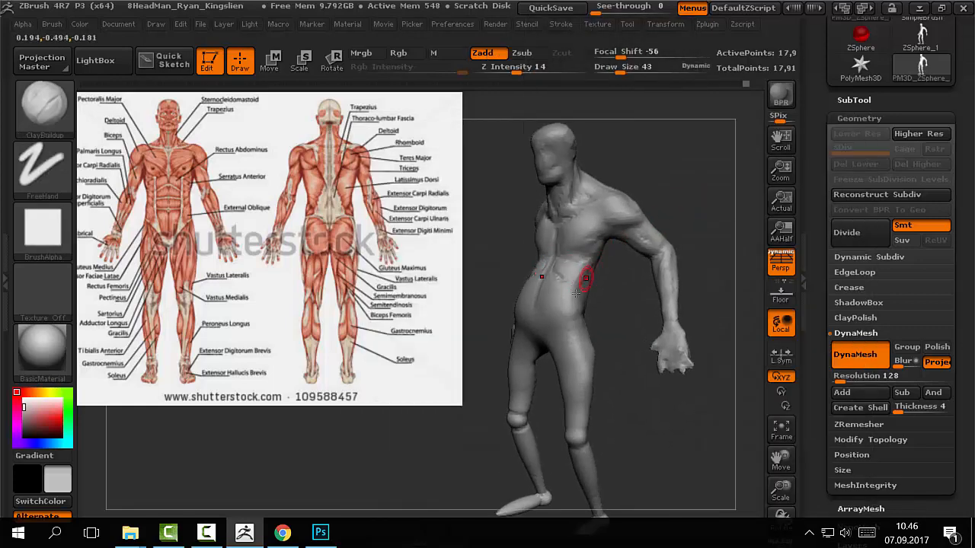
- Sculpt the latissimus muscles along both sides of the back and smooth the strokes
{"action": "left_click_drag", "start_coordinate": [622, 271], "coordinate": [608, 252]}
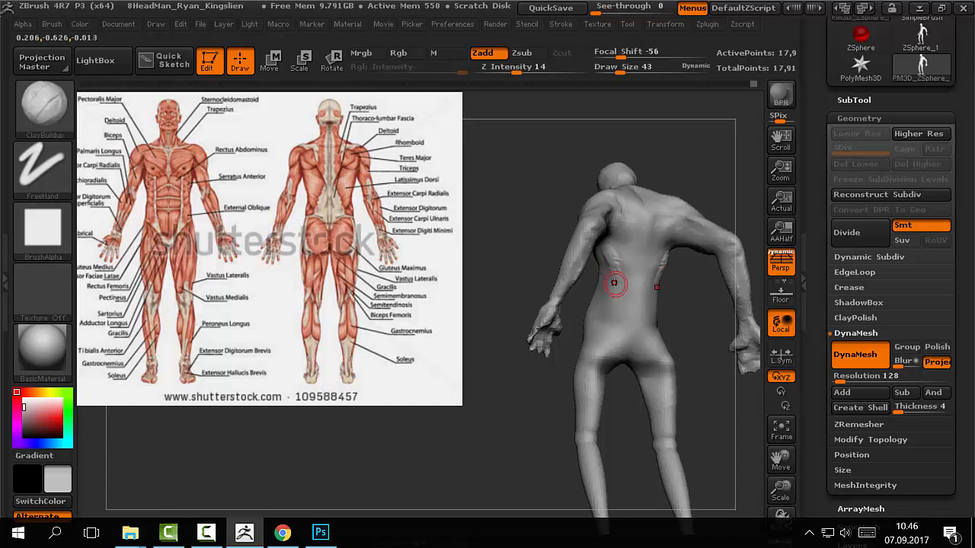
{"action": "left_click_drag", "start_coordinate": [685, 156], "coordinate": [605, 241]}
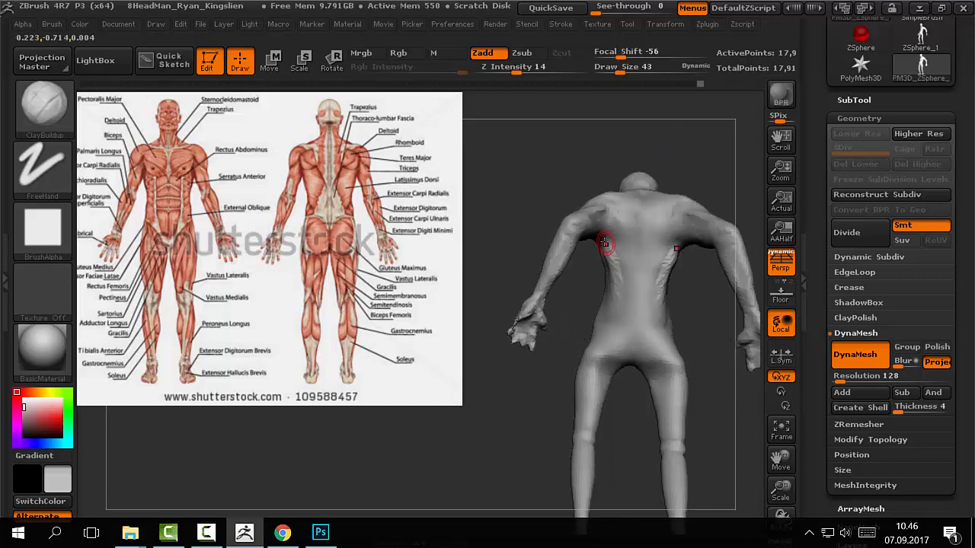
{"action": "mouse_move", "coordinate": [622, 307]}
{"action": "left_mouse_down"}
{"action": "mouse_move", "coordinate": [626, 287]}
{"action": "mouse_move", "coordinate": [585, 277]}
{"action": "mouse_move", "coordinate": [626, 259]}
{"action": "left_mouse_up"}
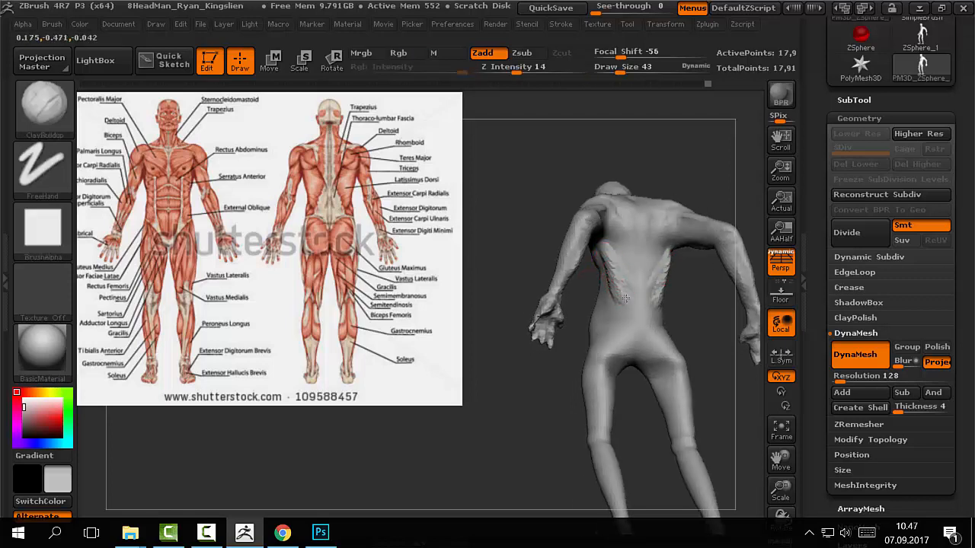
{"action": "key", "text": "shift"}
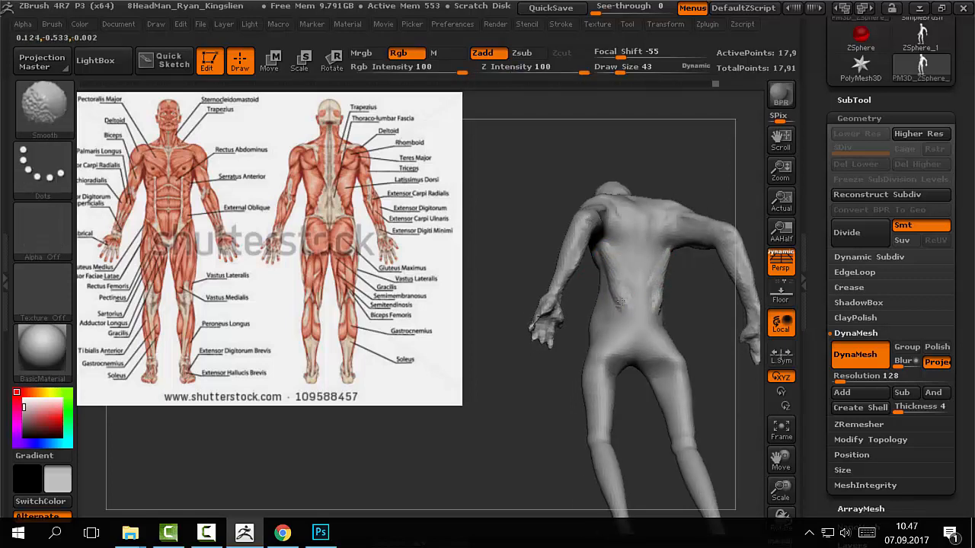
{"action": "left_click_drag", "start_coordinate": [571, 303], "coordinate": [605, 304]}
- Add more volume below the shoulder blades and smooth it into the sides of the back
{"action": "mouse_move", "coordinate": [630, 171]}
{"action": "left_mouse_down"}
{"action": "mouse_move", "coordinate": [666, 167]}
{"action": "mouse_move", "coordinate": [492, 279]}
{"action": "mouse_move", "coordinate": [611, 307]}
{"action": "left_mouse_up"}
{"action": "mouse_move", "coordinate": [526, 287]}
{"action": "left_mouse_down"}
{"action": "mouse_move", "coordinate": [654, 293]}
{"action": "mouse_move", "coordinate": [609, 254]}
{"action": "mouse_move", "coordinate": [639, 240]}
{"action": "left_mouse_up"}
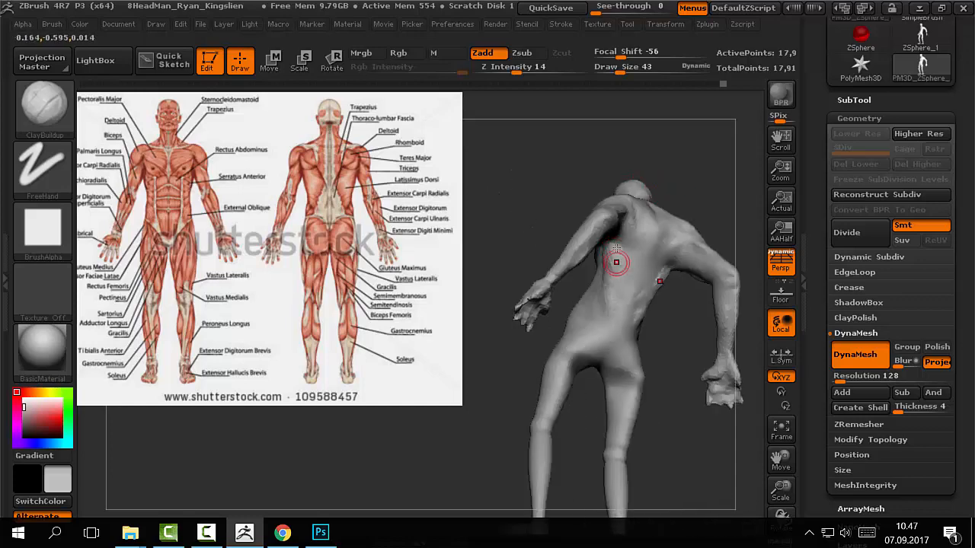
{"action": "left_click_drag", "start_coordinate": [594, 213], "coordinate": [628, 229]}
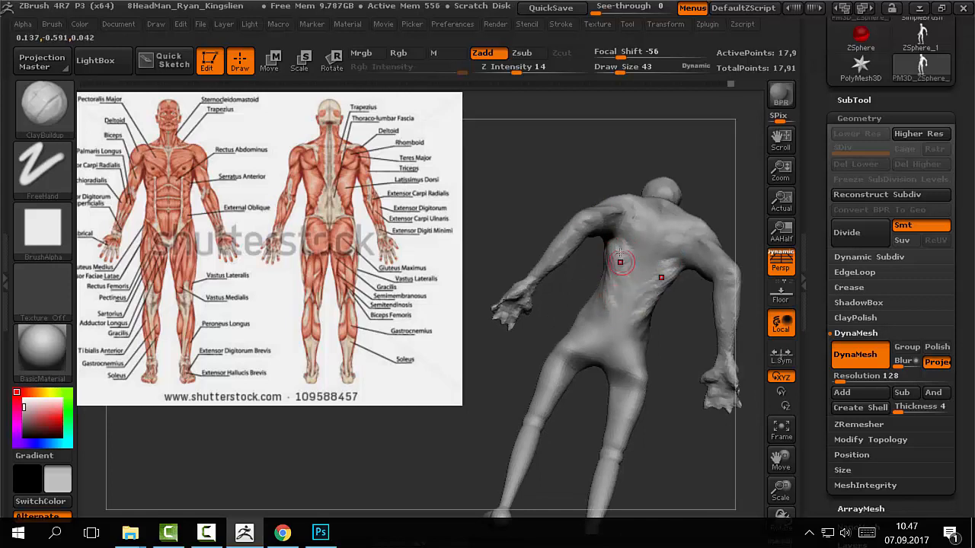
{"action": "key", "text": "shift"}
{"action": "left_click_drag", "start_coordinate": [514, 276], "coordinate": [613, 252], "text": "shift"}
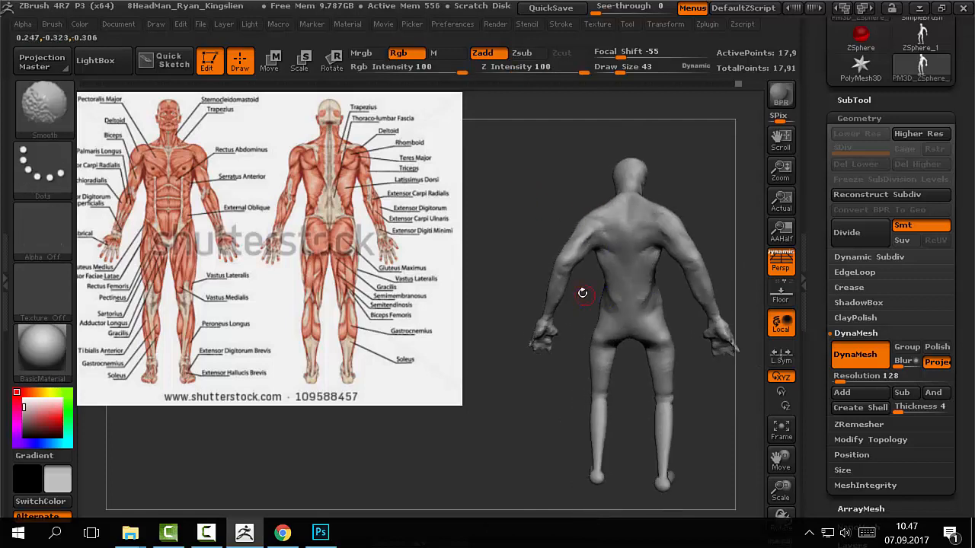
{"action": "left_click_drag", "start_coordinate": [584, 293], "coordinate": [616, 303]}
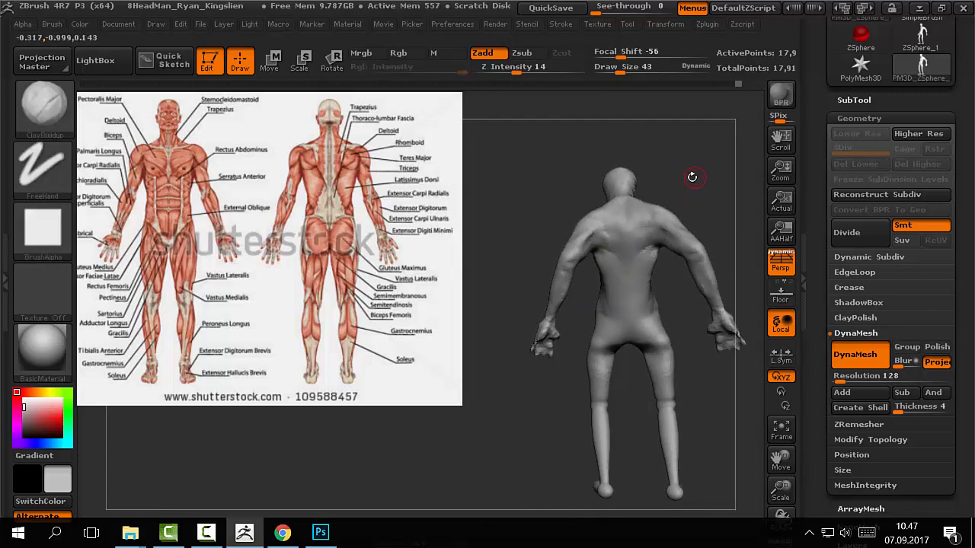
- Build up the buttocks with ClayBuildup at draw size 84 and smooth them into the lower back and hips
{"action": "left_click_drag", "start_coordinate": [692, 174], "coordinate": [630, 259]}
{"action": "mouse_move", "coordinate": [689, 199]}
{"action": "left_mouse_down"}
{"action": "mouse_move", "coordinate": [705, 170]}
{"action": "mouse_move", "coordinate": [692, 165]}
{"action": "mouse_move", "coordinate": [674, 191]}
{"action": "mouse_move", "coordinate": [703, 183]}
{"action": "mouse_move", "coordinate": [726, 208]}
{"action": "mouse_move", "coordinate": [682, 168]}
{"action": "mouse_move", "coordinate": [721, 188]}
{"action": "mouse_move", "coordinate": [709, 185]}
{"action": "mouse_move", "coordinate": [699, 201]}
{"action": "mouse_move", "coordinate": [705, 158]}
{"action": "mouse_move", "coordinate": [700, 191]}
{"action": "left_mouse_up"}
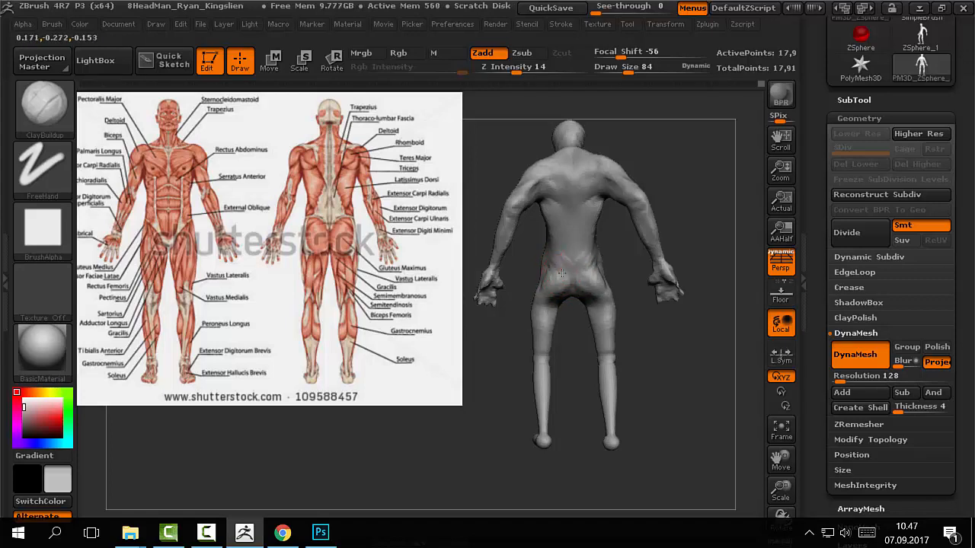
{"action": "left_click_drag", "start_coordinate": [575, 329], "coordinate": [564, 296]}
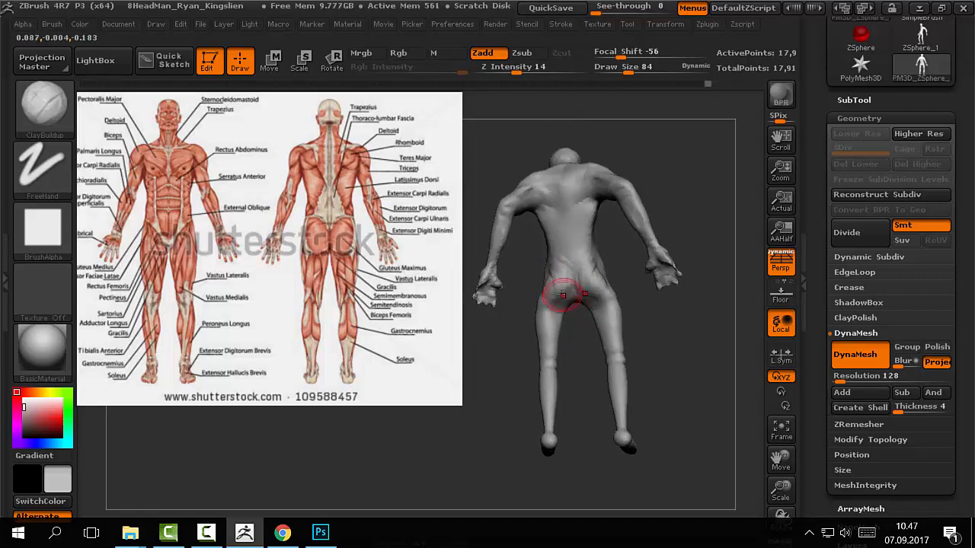
{"action": "left_click_drag", "start_coordinate": [636, 296], "coordinate": [554, 280], "text": "shift"}
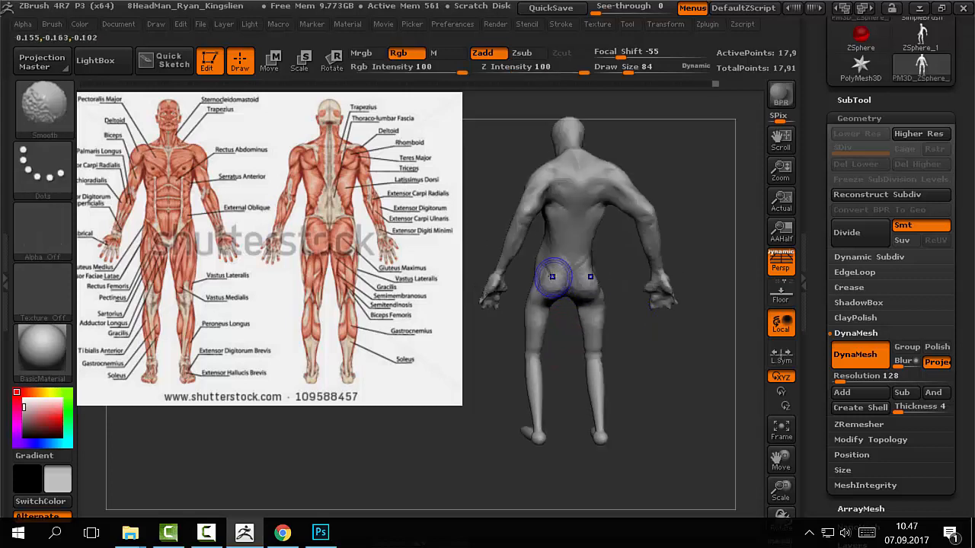
{"action": "mouse_move", "coordinate": [635, 281]}
{"action": "left_mouse_down"}
{"action": "mouse_move", "coordinate": [631, 266]}
{"action": "mouse_move", "coordinate": [614, 266]}
{"action": "mouse_move", "coordinate": [558, 292]}
{"action": "left_mouse_up"}
{"action": "right_click_drag", "start_coordinate": [564, 283], "coordinate": [565, 278]}
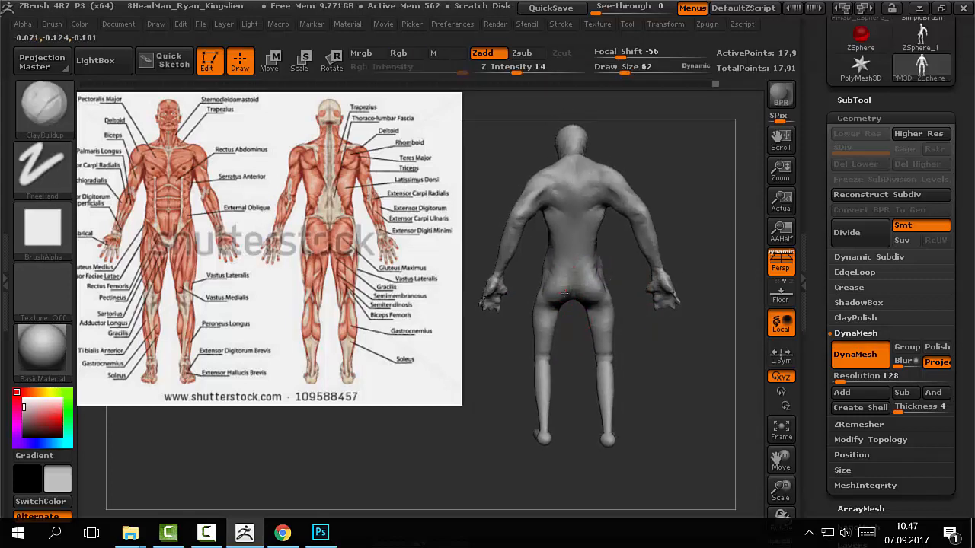
{"action": "left_click_drag", "start_coordinate": [560, 264], "coordinate": [589, 257], "text": "shift"}
- Carve the contours of the buttocks with the Dam_Standard brush at draw size 73 and switch back to ClayBuildup
{"action": "key", "text": "bracketleft"}
{"action": "key", "text": "bracketleft"}
{"action": "key", "text": "b"}
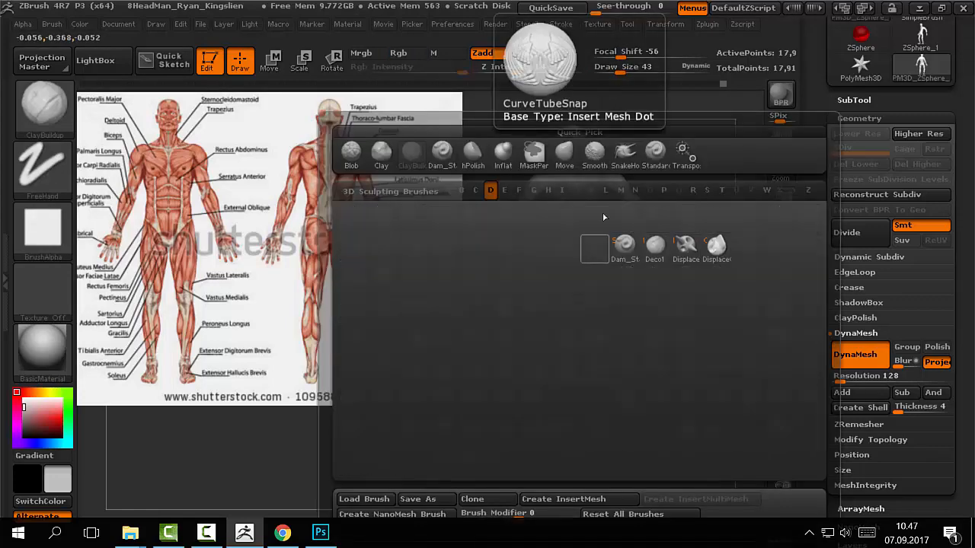
{"action": "key", "text": "b"}
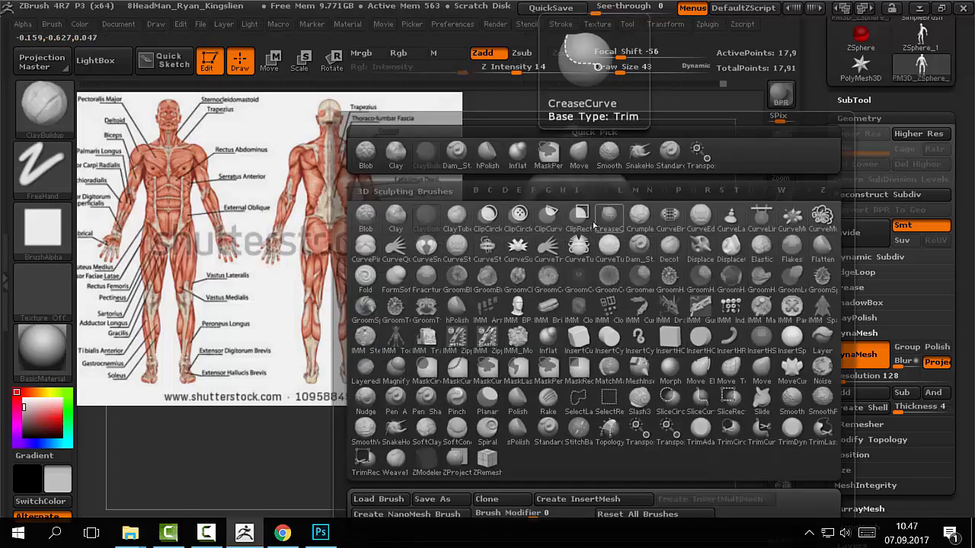
{"action": "key", "text": "d"}
{"action": "key", "text": "s"}
{"action": "key", "text": "s"}
{"action": "left_click_drag", "start_coordinate": [607, 282], "coordinate": [556, 270]}
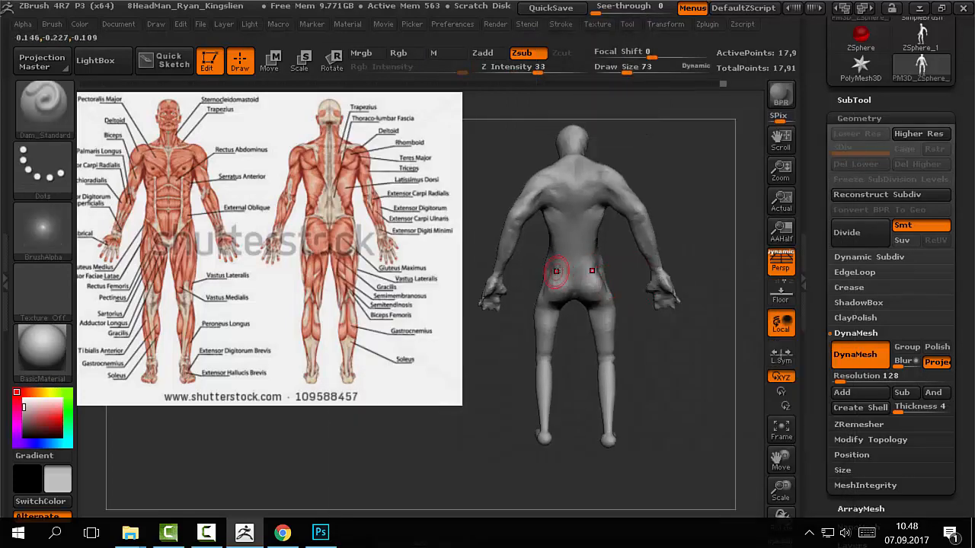
{"action": "mouse_move", "coordinate": [577, 331]}
{"action": "left_mouse_down"}
{"action": "mouse_move", "coordinate": [574, 291]}
{"action": "mouse_move", "coordinate": [581, 370]}
{"action": "mouse_move", "coordinate": [673, 229]}
{"action": "mouse_move", "coordinate": [659, 202]}
{"action": "mouse_move", "coordinate": [679, 227]}
{"action": "mouse_move", "coordinate": [593, 268]}
{"action": "mouse_move", "coordinate": [596, 289]}
{"action": "left_mouse_up"}
{"action": "key", "text": "b"}
{"action": "key", "text": "c"}
{"action": "key", "text": "b"}
{"action": "mouse_move", "coordinate": [663, 226]}
{"action": "left_mouse_down", "text": "shift"}
{"action": "mouse_move", "coordinate": [635, 262]}
{"action": "mouse_move", "coordinate": [592, 268]}
{"action": "mouse_move", "coordinate": [694, 209]}
{"action": "mouse_move", "coordinate": [666, 171]}
{"action": "mouse_move", "coordinate": [665, 211]}
{"action": "mouse_move", "coordinate": [675, 198]}
{"action": "mouse_move", "coordinate": [677, 211]}
{"action": "mouse_move", "coordinate": [676, 193]}
{"action": "left_mouse_up", "text": "shift"}
- Reshape the profile of the face and head from the side with the Move brush at draw size 88
{"action": "key", "text": "b"}
{"action": "key", "text": "m"}
{"action": "key", "text": "v"}
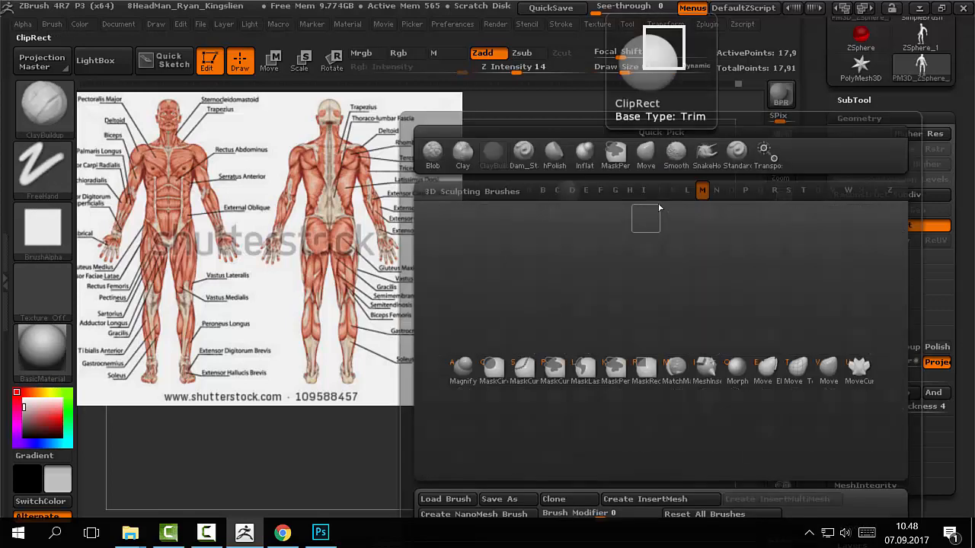
{"action": "mouse_move", "coordinate": [663, 202]}
{"action": "left_mouse_down"}
{"action": "mouse_move", "coordinate": [579, 200]}
{"action": "mouse_move", "coordinate": [664, 182]}
{"action": "mouse_move", "coordinate": [623, 216]}
{"action": "left_mouse_up"}
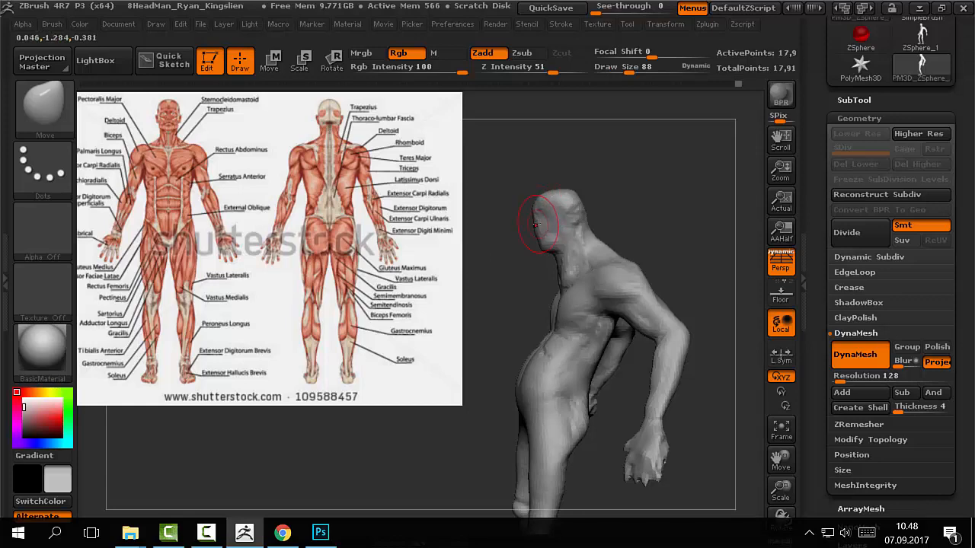
{"action": "left_click_drag", "start_coordinate": [608, 193], "coordinate": [637, 168]}
{"action": "mouse_move", "coordinate": [627, 218]}
{"action": "left_mouse_down"}
{"action": "mouse_move", "coordinate": [644, 213]}
{"action": "mouse_move", "coordinate": [657, 227]}
{"action": "mouse_move", "coordinate": [654, 209]}
{"action": "mouse_move", "coordinate": [664, 218]}
{"action": "mouse_move", "coordinate": [663, 298]}
{"action": "mouse_move", "coordinate": [609, 306]}
{"action": "mouse_move", "coordinate": [591, 283]}
{"action": "left_mouse_up"}
- Add volume to the sides of the lower abdomen above the hips with ClayBuildup at draw size 76
{"action": "key", "text": "b"}
{"action": "key", "text": "c"}
{"action": "key", "text": "b"}
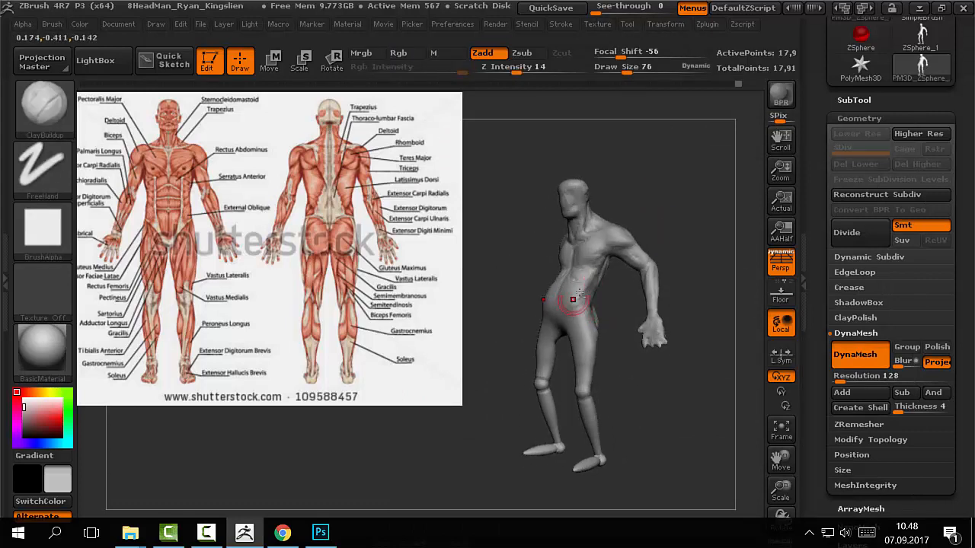
{"action": "left_click_drag", "start_coordinate": [680, 289], "coordinate": [579, 314]}
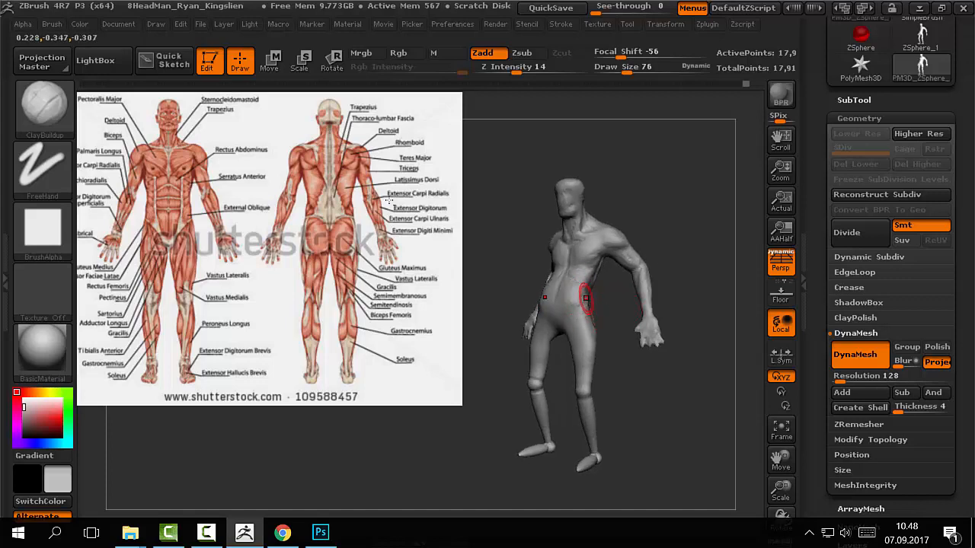
- Refine the hip and groin area with ClayBuildup at draw size 55, undoing the last stroke
{"action": "key", "text": "bracketleft"}
{"action": "key", "text": "bracketleft"}
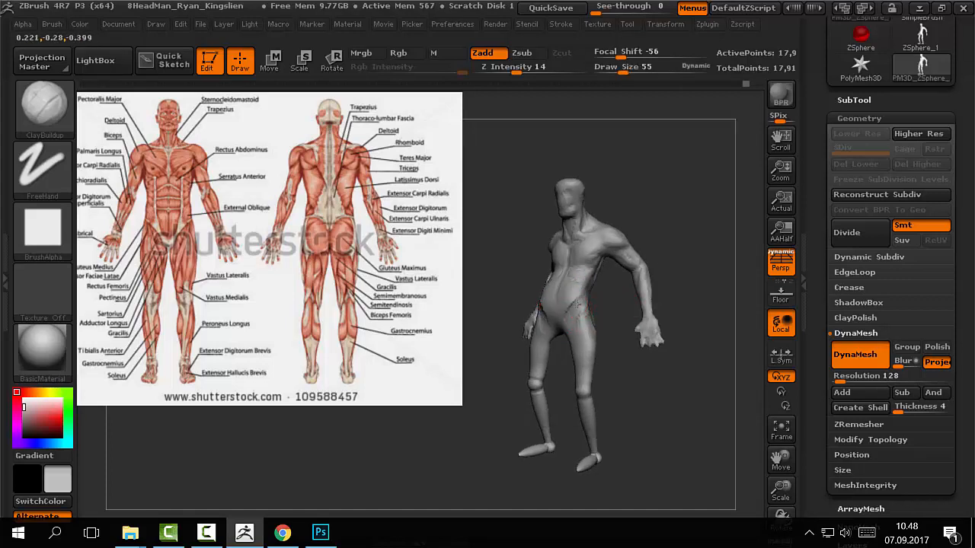
{"action": "key", "text": "shift"}
{"action": "mouse_move", "coordinate": [605, 313]}
{"action": "left_mouse_down"}
{"action": "mouse_move", "coordinate": [622, 309]}
{"action": "mouse_move", "coordinate": [548, 312]}
{"action": "left_mouse_up"}
{"action": "mouse_move", "coordinate": [614, 304]}
{"action": "left_mouse_down"}
{"action": "mouse_move", "coordinate": [590, 311]}
{"action": "mouse_move", "coordinate": [600, 313]}
{"action": "left_mouse_up"}
{"action": "key", "text": "ctrl+z"}
{"action": "mouse_move", "coordinate": [700, 230]}
{"action": "left_mouse_down"}
{"action": "mouse_move", "coordinate": [627, 174]}
{"action": "mouse_move", "coordinate": [688, 207]}
{"action": "mouse_move", "coordinate": [579, 316]}
{"action": "mouse_move", "coordinate": [654, 257]}
{"action": "mouse_move", "coordinate": [606, 303]}
{"action": "left_mouse_up"}
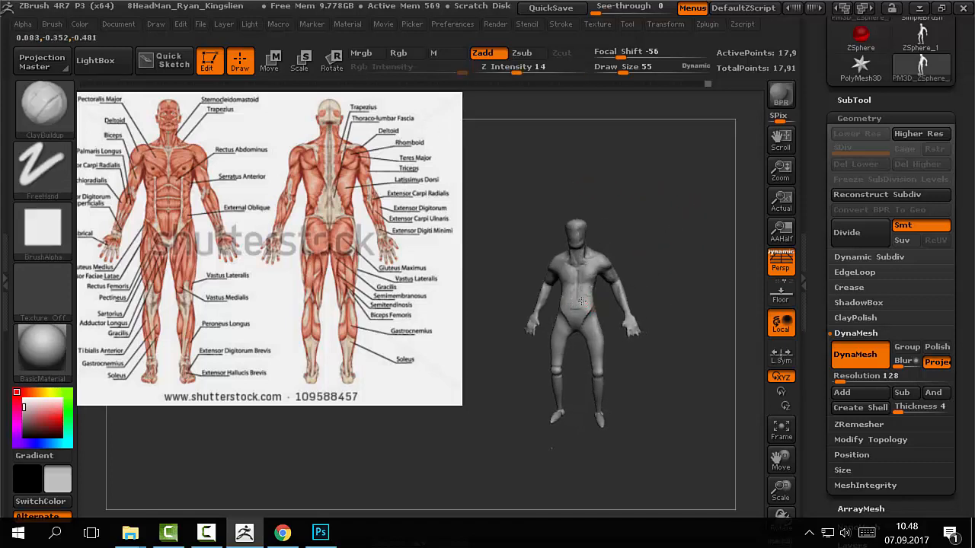
{"action": "key", "text": "shift"}
{"action": "mouse_move", "coordinate": [657, 236]}
{"action": "left_mouse_down"}
{"action": "mouse_move", "coordinate": [661, 210]}
{"action": "mouse_move", "coordinate": [619, 181]}
{"action": "mouse_move", "coordinate": [618, 192]}
{"action": "mouse_move", "coordinate": [578, 191]}
{"action": "mouse_move", "coordinate": [716, 192]}
{"action": "mouse_move", "coordinate": [655, 213]}
{"action": "mouse_move", "coordinate": [676, 197]}
{"action": "mouse_move", "coordinate": [663, 217]}
{"action": "left_mouse_up"}
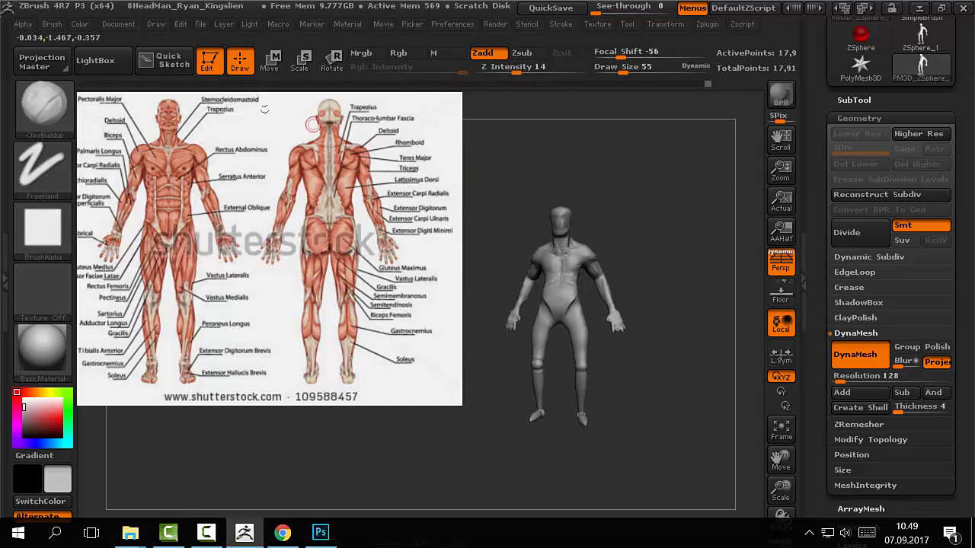
- Save the project as 170907_CGArt2_sculpt_01 in the 170907_CGArt2_Lecture3 folder on drive D
{"action": "left_click", "coordinate": [201, 25]}
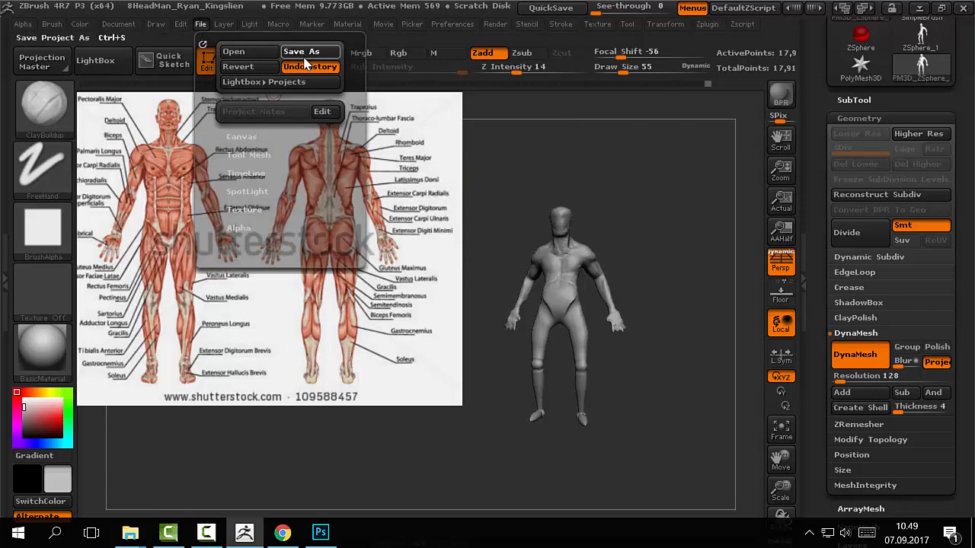
{"action": "left_click", "coordinate": [307, 53]}
{"action": "left_click_drag", "start_coordinate": [281, 17], "coordinate": [440, 45]}
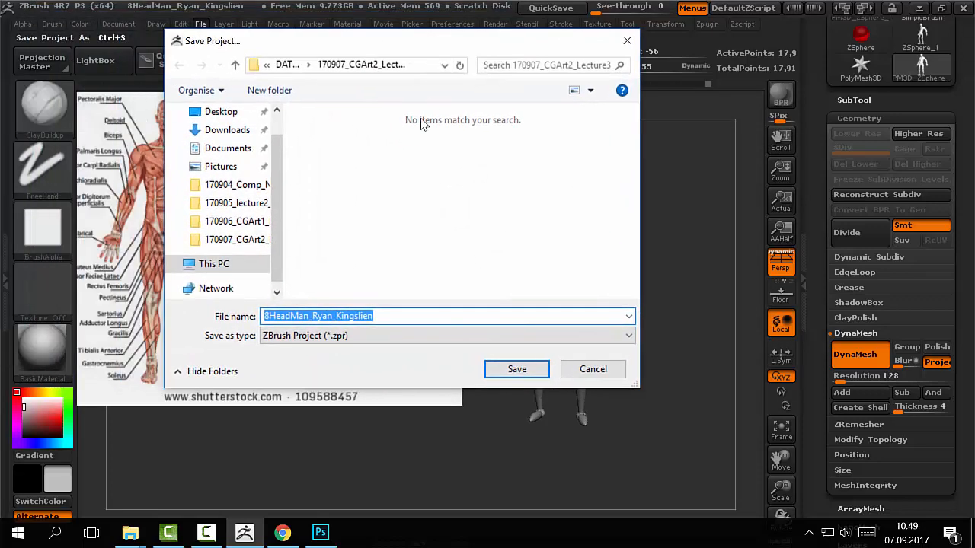
{"action": "left_click", "coordinate": [223, 267]}
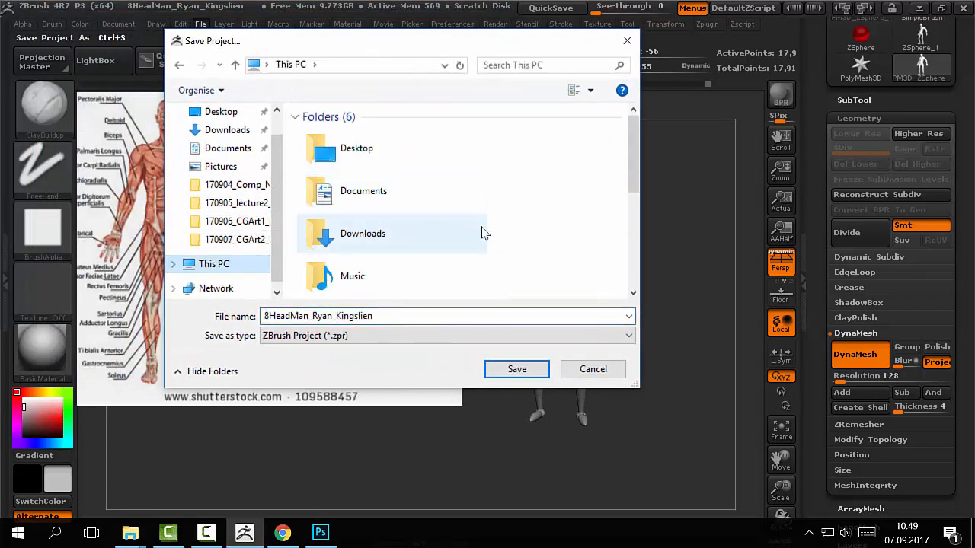
{"action": "scroll", "coordinate": [631, 175], "scroll_direction": "down", "scroll_amount": 5}
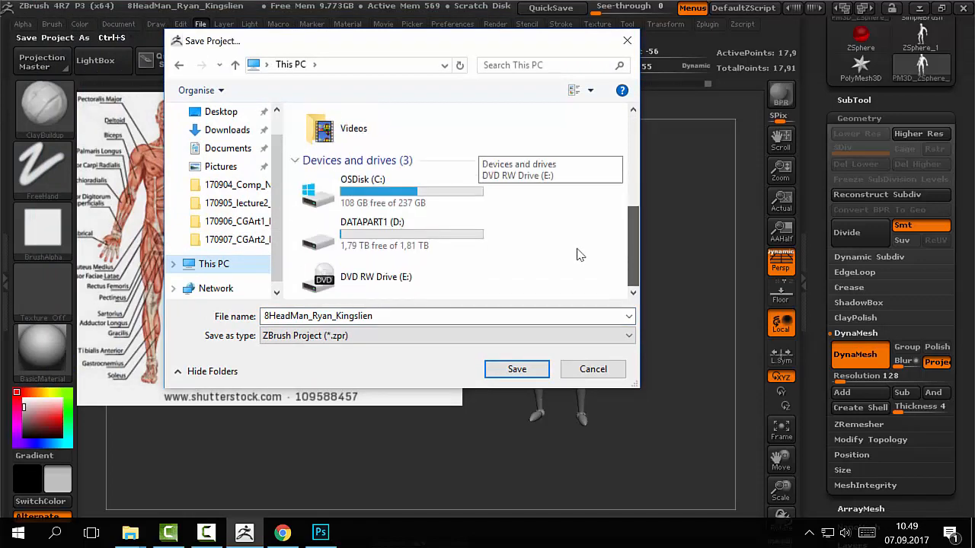
{"action": "double_click", "coordinate": [452, 239]}
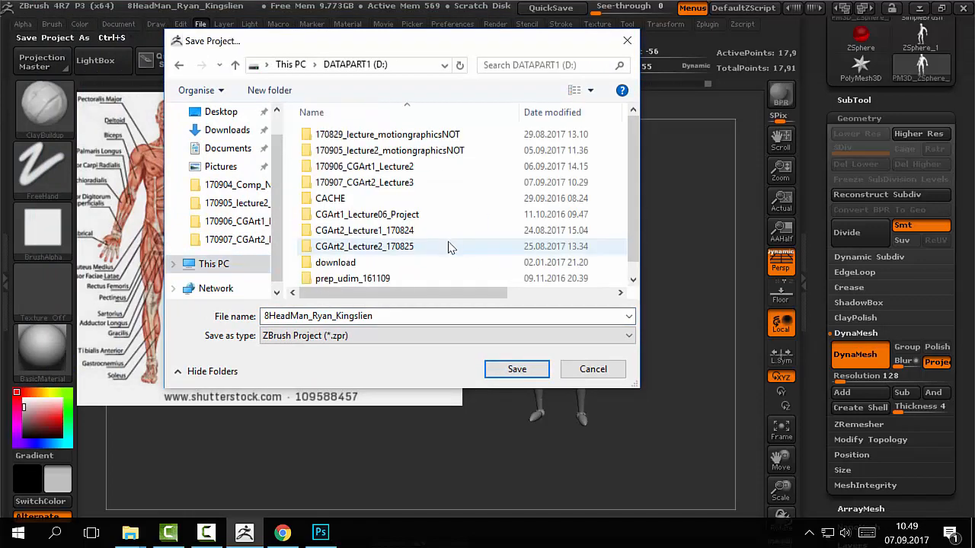
{"action": "double_click", "coordinate": [391, 183]}
{"action": "double_click", "coordinate": [391, 318]}
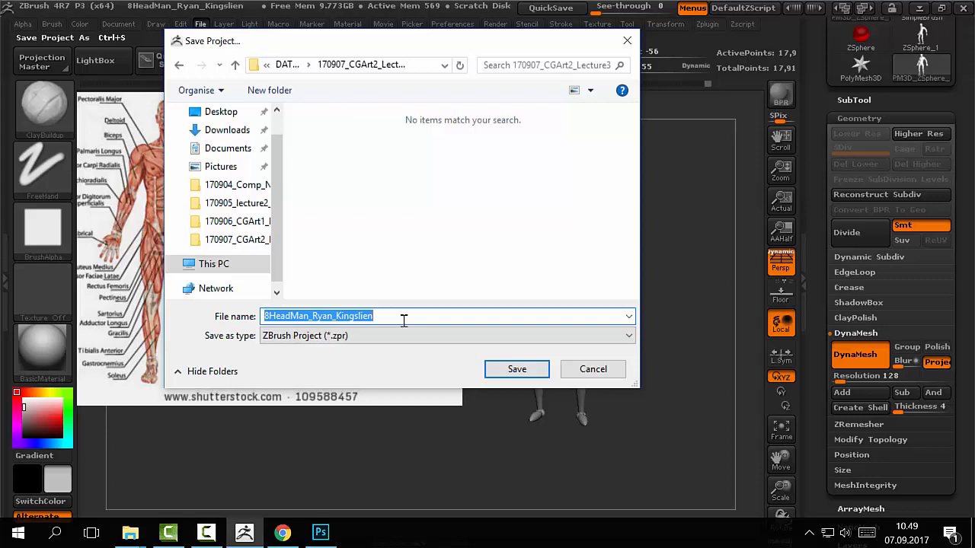
{"action": "type", "text": "170907_CGArt2_sculpt_01"}
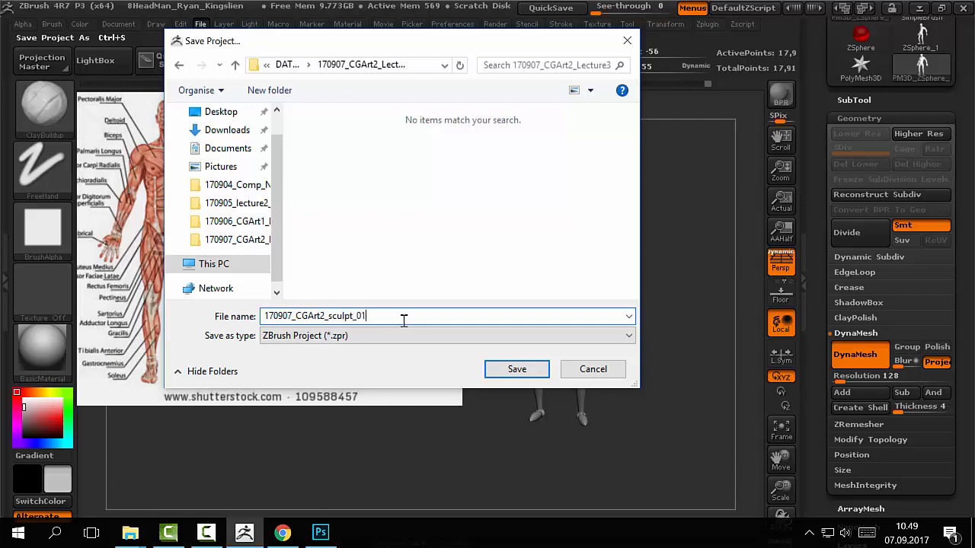
{"action": "key", "text": "Return"}
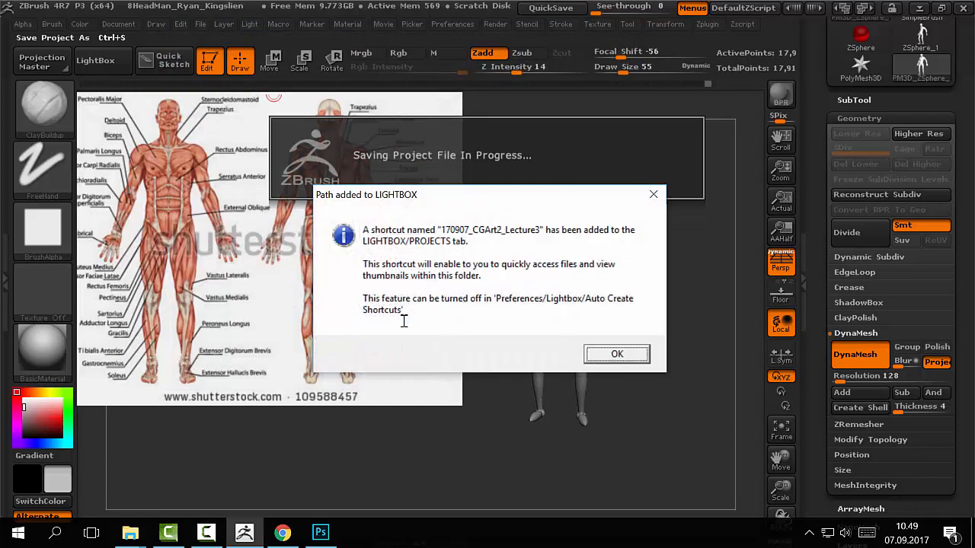
{"action": "left_click", "coordinate": [617, 354]}
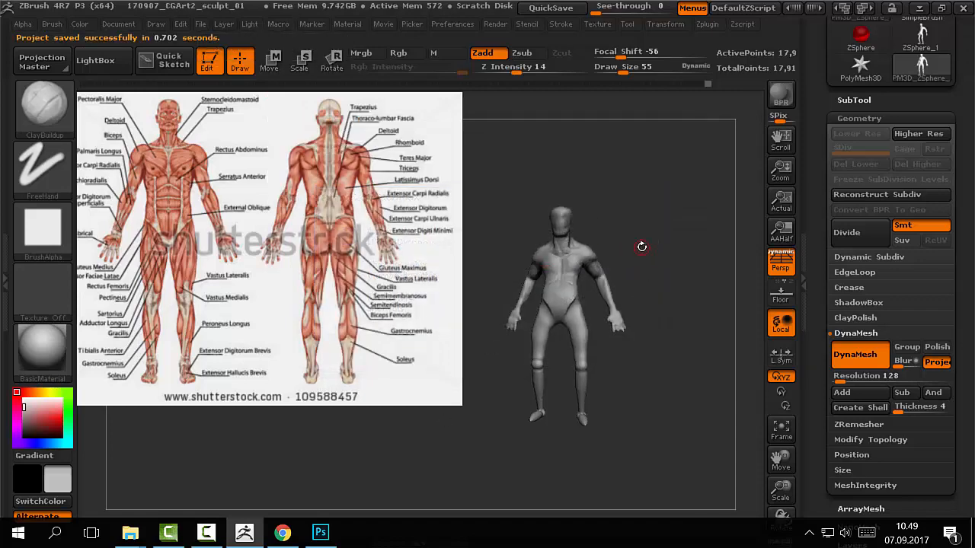
- Compare the figure's black silhouette in side, front and back snapshots, with the reference hidden and perspective off
{"action": "mouse_move", "coordinate": [662, 261]}
{"action": "left_mouse_down"}
{"action": "mouse_move", "coordinate": [654, 183]}
{"action": "mouse_move", "coordinate": [682, 271]}
{"action": "left_mouse_up"}
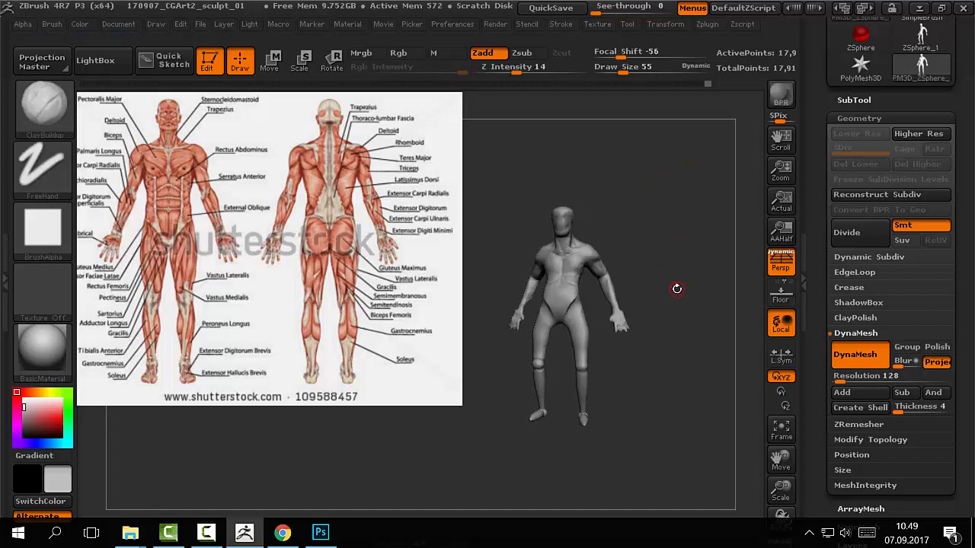
{"action": "key", "text": "v"}
{"action": "mouse_move", "coordinate": [683, 277]}
{"action": "left_mouse_down"}
{"action": "mouse_move", "coordinate": [666, 236]}
{"action": "mouse_move", "coordinate": [657, 254]}
{"action": "mouse_move", "coordinate": [675, 283]}
{"action": "mouse_move", "coordinate": [666, 298]}
{"action": "mouse_move", "coordinate": [665, 283]}
{"action": "mouse_move", "coordinate": [640, 303]}
{"action": "mouse_move", "coordinate": [653, 309]}
{"action": "mouse_move", "coordinate": [658, 301]}
{"action": "mouse_move", "coordinate": [588, 265]}
{"action": "mouse_move", "coordinate": [487, 267]}
{"action": "mouse_move", "coordinate": [450, 285]}
{"action": "mouse_move", "coordinate": [461, 284]}
{"action": "mouse_move", "coordinate": [463, 301]}
{"action": "mouse_move", "coordinate": [447, 284]}
{"action": "mouse_move", "coordinate": [568, 287]}
{"action": "mouse_move", "coordinate": [523, 279]}
{"action": "left_mouse_up"}
{"action": "key", "text": "shift+z"}
{"action": "key", "text": "p"}
{"action": "key", "text": "shift+s"}
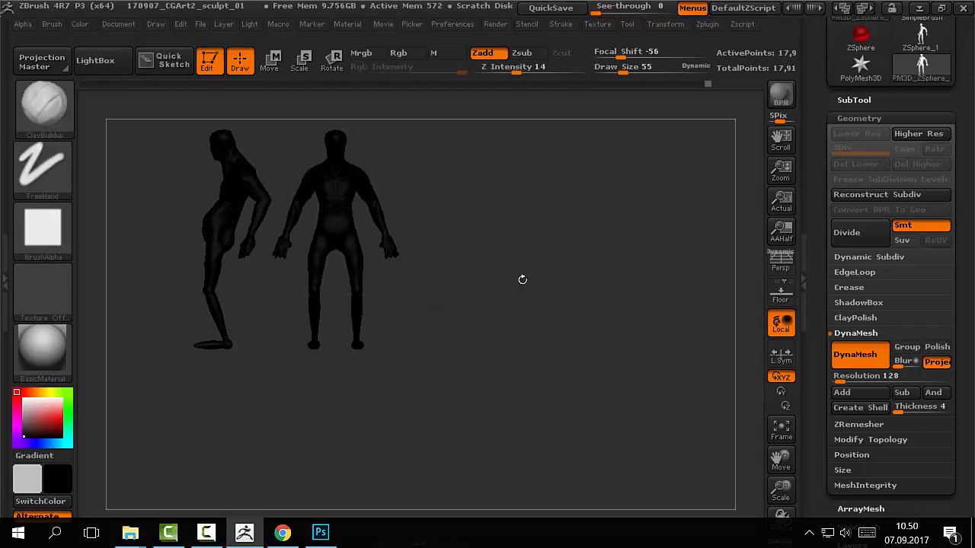
{"action": "key", "text": "shift+s"}
{"action": "left_click_drag", "start_coordinate": [447, 279], "coordinate": [575, 301], "text": "alt"}
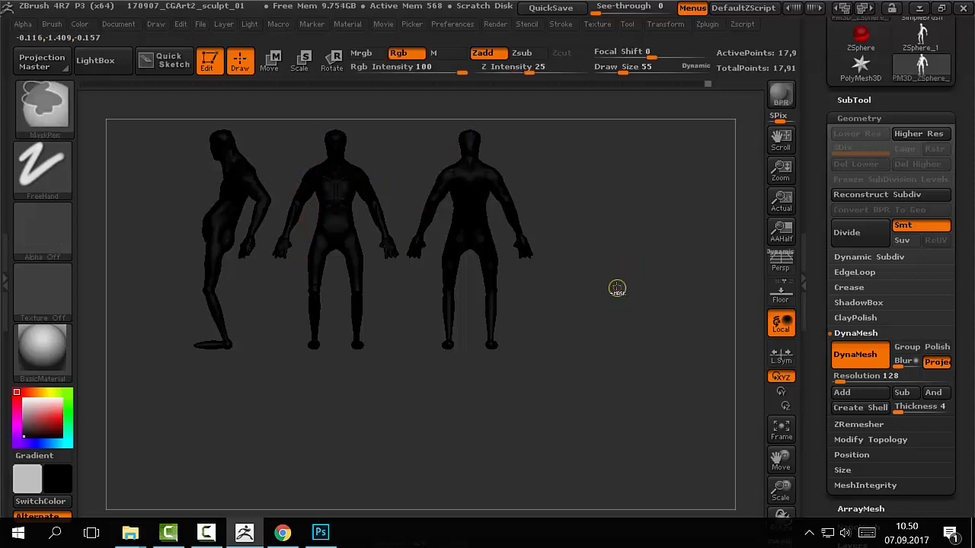
- Clear the silhouette snapshots from the canvas and switch the figure back to light grey
{"action": "key", "text": "ctrl+n"}
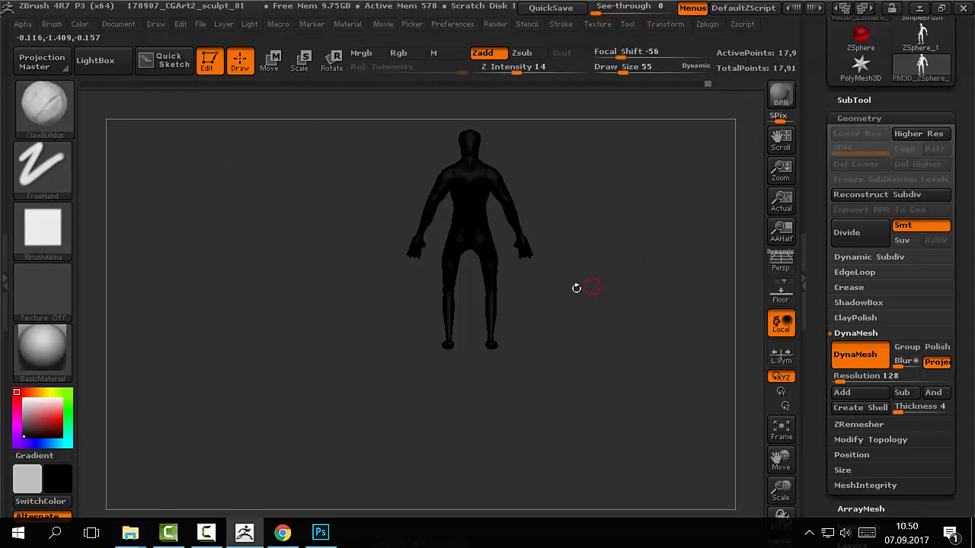
{"action": "key", "text": "v"}
{"action": "mouse_move", "coordinate": [559, 259]}
{"action": "left_mouse_down"}
{"action": "mouse_move", "coordinate": [619, 281]}
{"action": "mouse_move", "coordinate": [595, 335]}
{"action": "mouse_move", "coordinate": [637, 345]}
{"action": "mouse_move", "coordinate": [587, 342]}
{"action": "mouse_move", "coordinate": [651, 336]}
{"action": "mouse_move", "coordinate": [644, 349]}
{"action": "left_mouse_up"}
- Add volume to the lower abdomen and groin with ClayBuildup and smooth the strokes
{"action": "key", "text": "b"}
{"action": "key", "text": "c"}
{"action": "key", "text": "b"}
{"action": "key", "text": "s"}
{"action": "left_click_drag", "start_coordinate": [613, 315], "coordinate": [618, 325]}
{"action": "left_click_drag", "start_coordinate": [572, 289], "coordinate": [563, 258]}
{"action": "right_click_drag", "start_coordinate": [567, 263], "coordinate": [542, 265]}
{"action": "mouse_move", "coordinate": [558, 268]}
{"action": "left_mouse_down", "text": "shift"}
{"action": "mouse_move", "coordinate": [578, 258]}
{"action": "mouse_move", "coordinate": [607, 272]}
{"action": "mouse_move", "coordinate": [596, 272]}
{"action": "left_mouse_up", "text": "shift"}
- Build up the belly and the front of the upper thighs with ClayBuildup at draw size 65, and restore perspective
{"action": "key", "text": "s"}
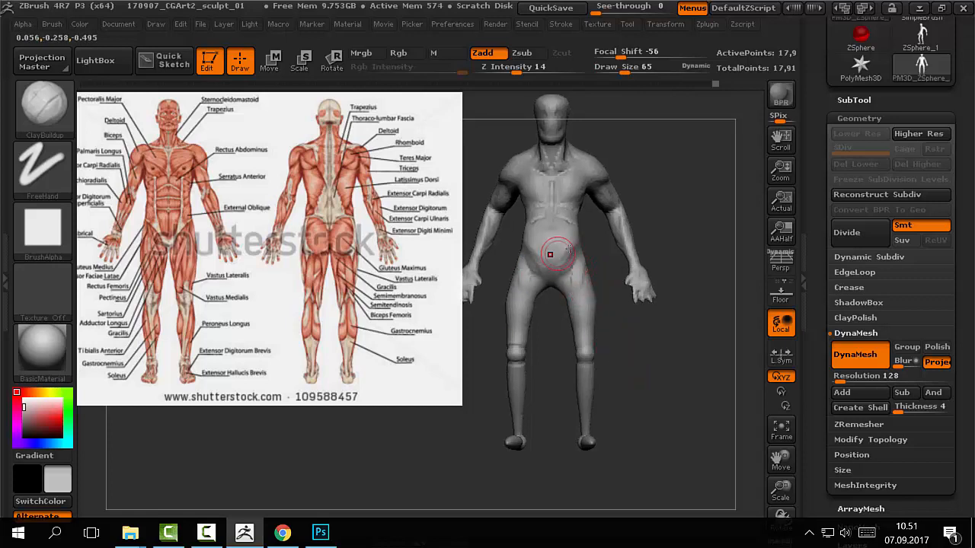
{"action": "left_click_drag", "start_coordinate": [599, 258], "coordinate": [595, 257]}
{"action": "mouse_move", "coordinate": [570, 302]}
{"action": "left_mouse_down"}
{"action": "mouse_move", "coordinate": [602, 279]}
{"action": "mouse_move", "coordinate": [578, 273]}
{"action": "mouse_move", "coordinate": [567, 308]}
{"action": "mouse_move", "coordinate": [647, 348]}
{"action": "mouse_move", "coordinate": [638, 344]}
{"action": "mouse_move", "coordinate": [652, 339]}
{"action": "left_mouse_up"}
{"action": "key", "text": "p"}
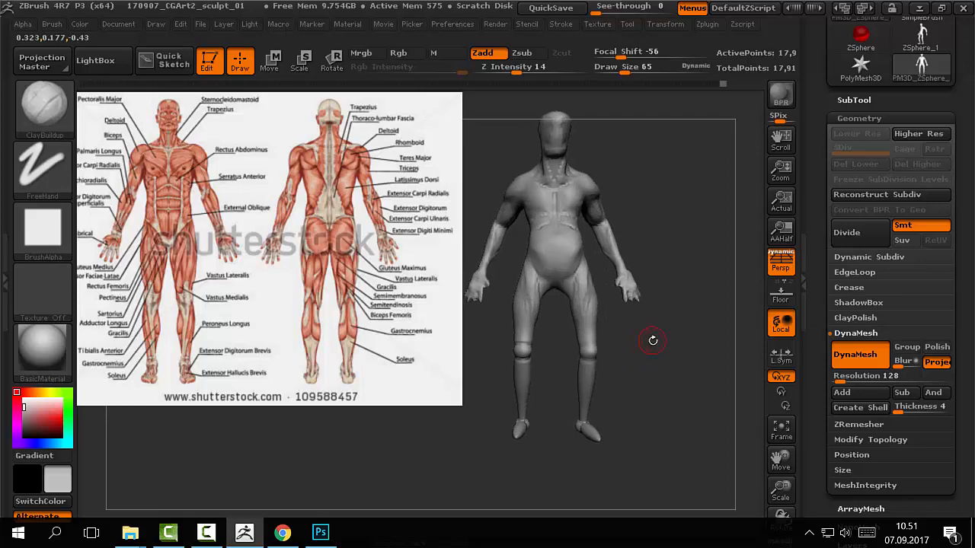
- Thicken the thighs and lower legs from front and back with the Inflat brush at draw size 145
{"action": "key", "text": "b"}
{"action": "key", "text": "i"}
{"action": "key", "text": "n"}
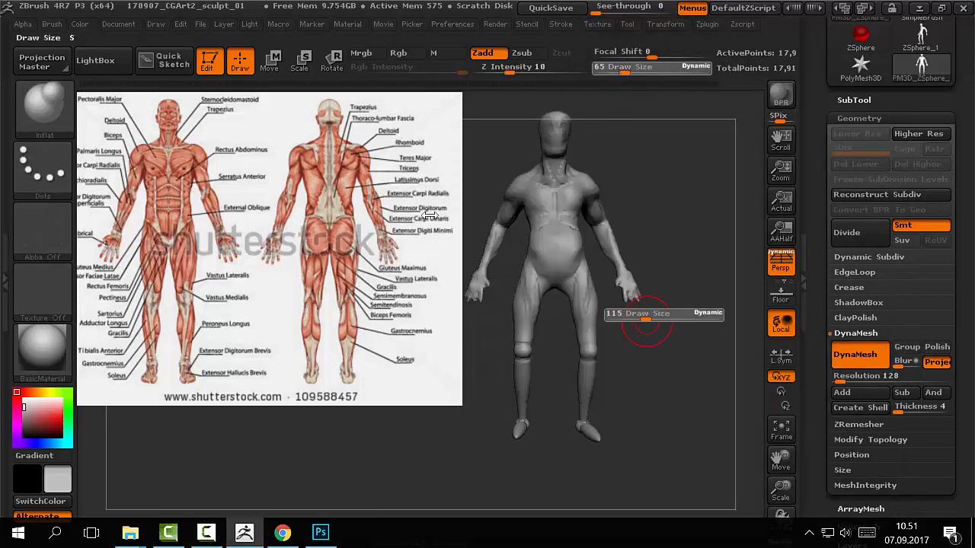
{"action": "key", "text": "]"}
{"action": "left_click_drag", "start_coordinate": [627, 345], "coordinate": [625, 349]}
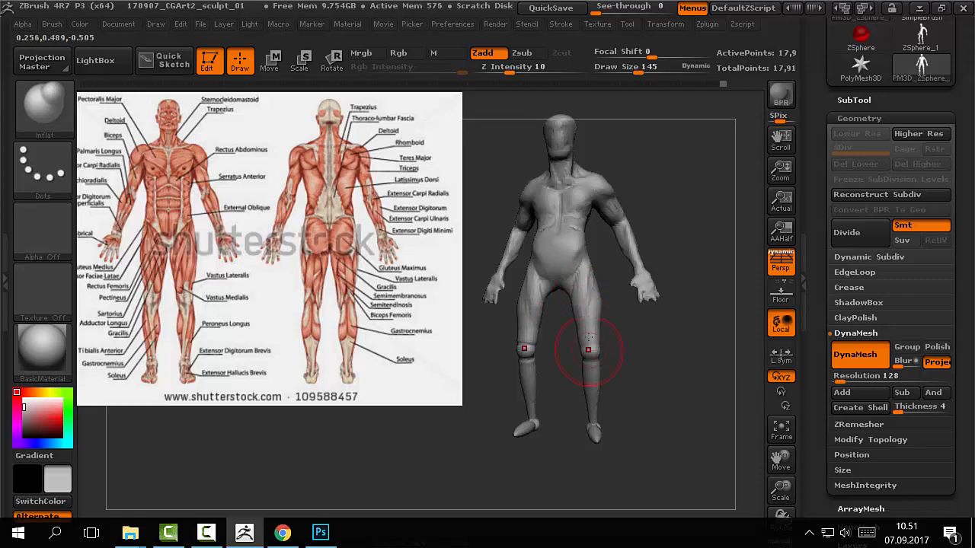
{"action": "mouse_move", "coordinate": [646, 348]}
{"action": "left_mouse_down"}
{"action": "mouse_move", "coordinate": [614, 364]}
{"action": "mouse_move", "coordinate": [624, 368]}
{"action": "mouse_move", "coordinate": [533, 357]}
{"action": "left_mouse_up"}
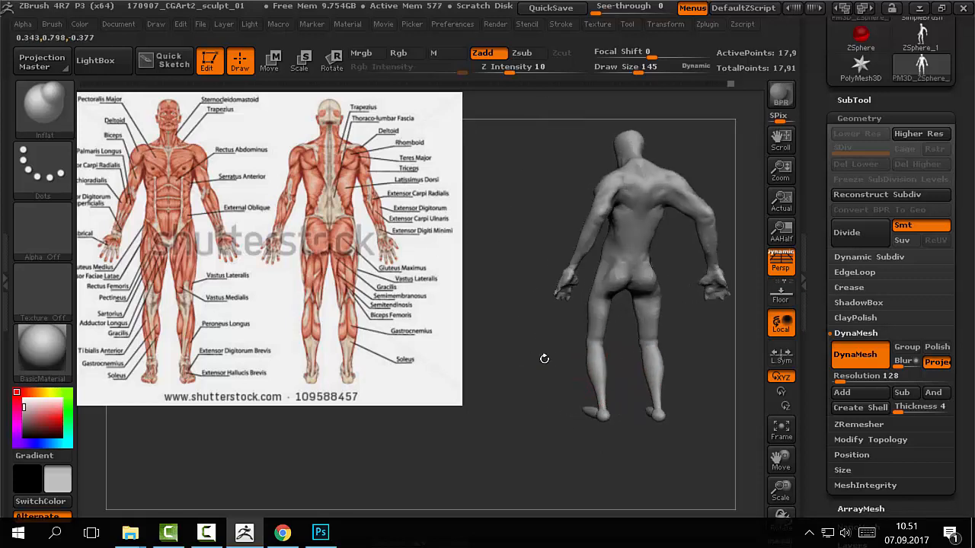
{"action": "left_click_drag", "start_coordinate": [602, 352], "coordinate": [603, 319]}
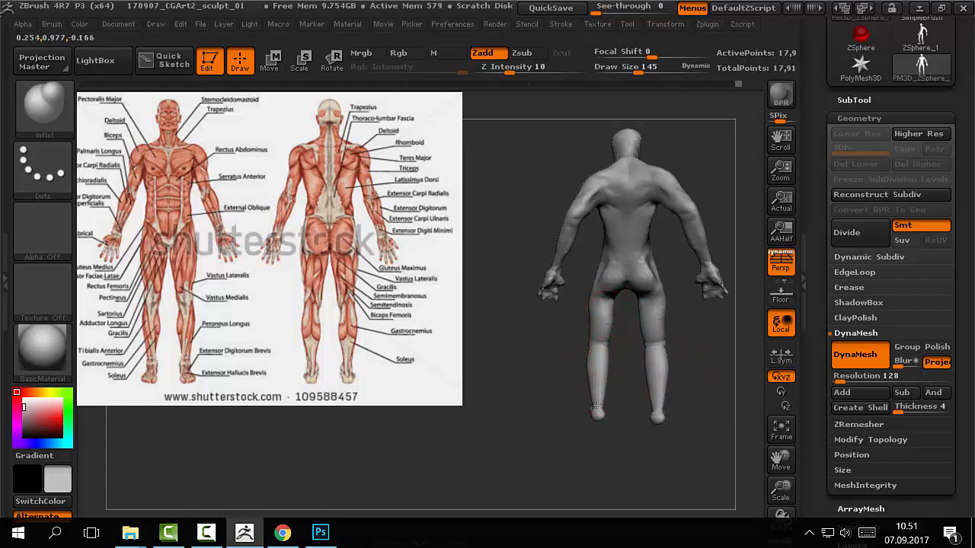
{"action": "mouse_move", "coordinate": [567, 387]}
{"action": "left_mouse_down"}
{"action": "mouse_move", "coordinate": [667, 372]}
{"action": "mouse_move", "coordinate": [659, 371]}
{"action": "mouse_move", "coordinate": [654, 314]}
{"action": "mouse_move", "coordinate": [648, 352]}
{"action": "left_mouse_up"}
- Reshape the groin, thighs and knees with the Move brush at draw size 110
{"action": "key", "text": "b"}
{"action": "key", "text": "m"}
{"action": "key", "text": "v"}
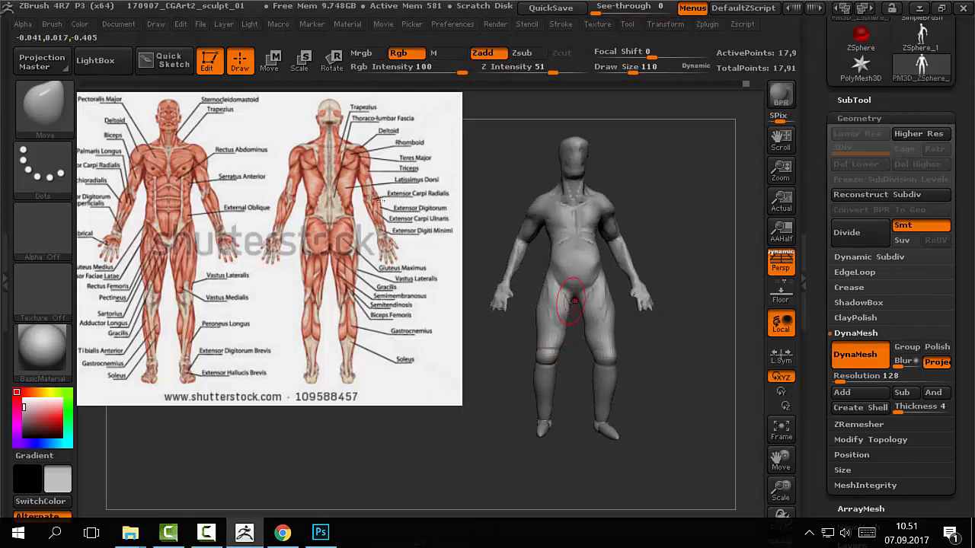
{"action": "left_click_drag", "start_coordinate": [524, 312], "coordinate": [640, 354]}
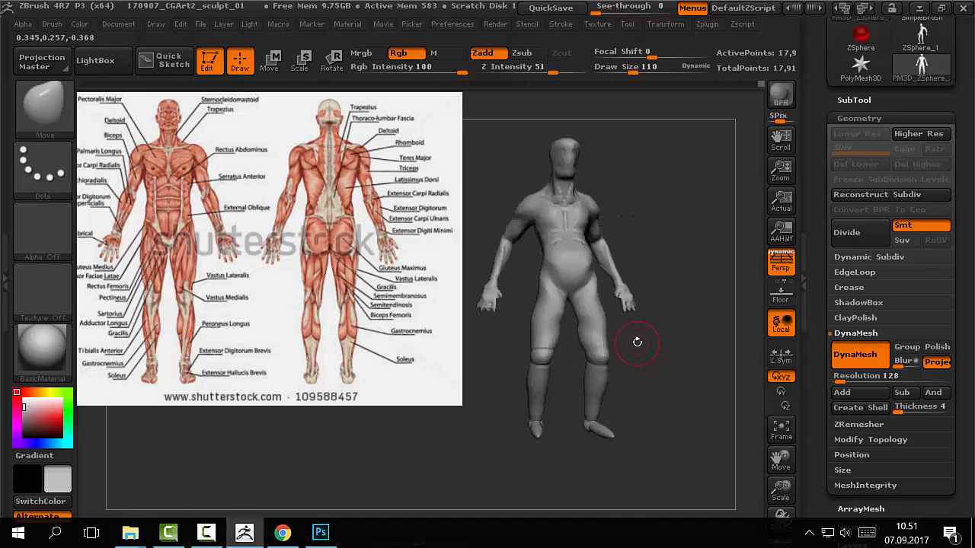
- Build up the backs of the thighs below the glutes with ClayBuildup at draw size 65 and smooth the inner thighs
{"action": "key", "text": "b"}
{"action": "key", "text": "c"}
{"action": "key", "text": "b"}
{"action": "mouse_move", "coordinate": [618, 323]}
{"action": "left_mouse_down"}
{"action": "mouse_move", "coordinate": [627, 337]}
{"action": "mouse_move", "coordinate": [613, 309]}
{"action": "mouse_move", "coordinate": [608, 332]}
{"action": "mouse_move", "coordinate": [609, 270]}
{"action": "mouse_move", "coordinate": [625, 320]}
{"action": "mouse_move", "coordinate": [605, 337]}
{"action": "mouse_move", "coordinate": [640, 334]}
{"action": "mouse_move", "coordinate": [649, 357]}
{"action": "mouse_move", "coordinate": [639, 353]}
{"action": "left_mouse_up"}
{"action": "key", "text": "s"}
{"action": "mouse_move", "coordinate": [640, 353]}
{"action": "left_mouse_down", "text": "shift"}
{"action": "mouse_move", "coordinate": [629, 332]}
{"action": "mouse_move", "coordinate": [580, 322]}
{"action": "mouse_move", "coordinate": [648, 342]}
{"action": "mouse_move", "coordinate": [688, 337]}
{"action": "mouse_move", "coordinate": [625, 317]}
{"action": "mouse_move", "coordinate": [665, 292]}
{"action": "mouse_move", "coordinate": [606, 307]}
{"action": "mouse_move", "coordinate": [648, 324]}
{"action": "mouse_move", "coordinate": [603, 315]}
{"action": "mouse_move", "coordinate": [652, 340]}
{"action": "mouse_move", "coordinate": [586, 320]}
{"action": "left_mouse_up", "text": "shift"}
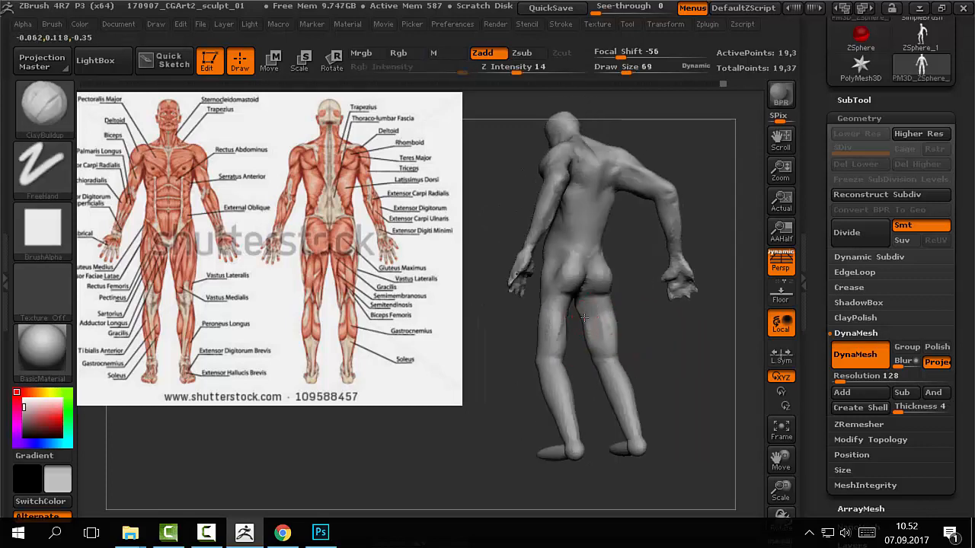
{"action": "mouse_move", "coordinate": [650, 333]}
{"action": "left_mouse_down"}
{"action": "mouse_move", "coordinate": [611, 264]}
{"action": "mouse_move", "coordinate": [631, 311]}
{"action": "mouse_move", "coordinate": [608, 319]}
{"action": "left_mouse_up"}
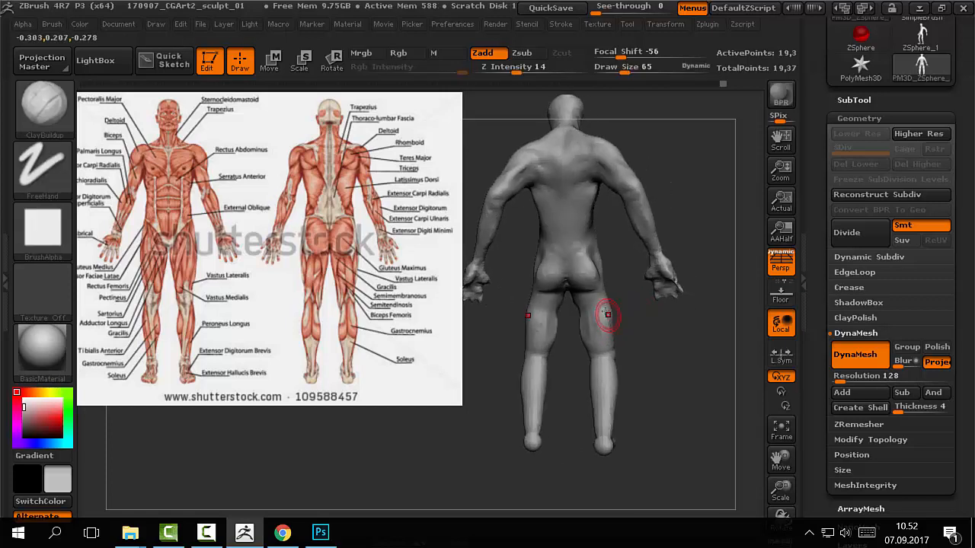
{"action": "right_click_drag", "start_coordinate": [608, 319], "coordinate": [573, 310]}
{"action": "left_click_drag", "start_coordinate": [572, 311], "coordinate": [577, 305], "text": "shift"}
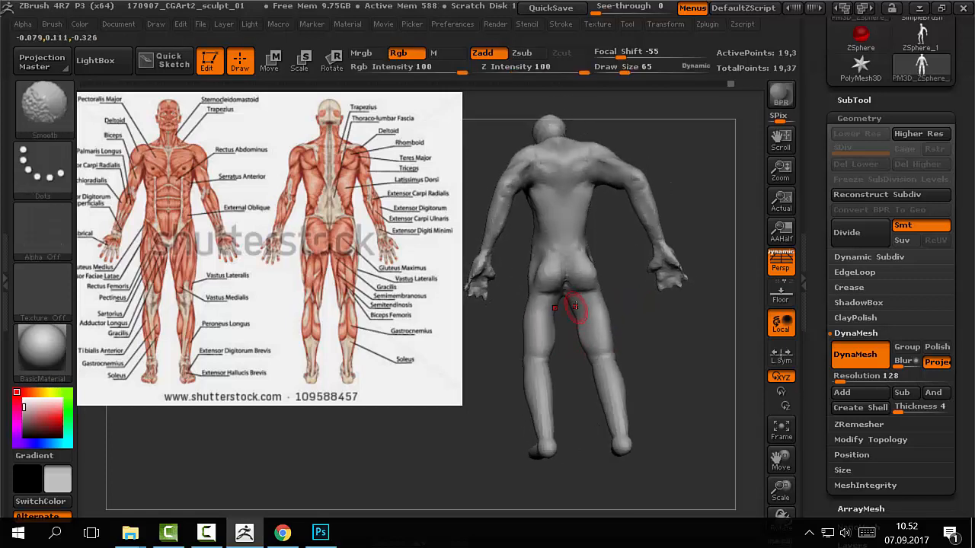
{"action": "left_click_drag", "start_coordinate": [640, 332], "coordinate": [628, 337], "text": "shift"}
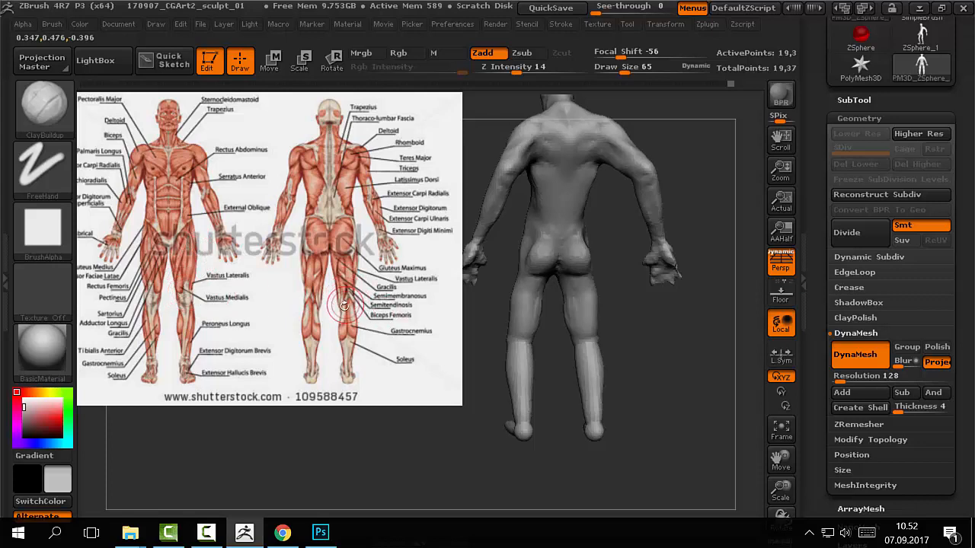
- Sculpt the hamstrings down to the backs of the knees with ClayBuildup at draw size 43, smoothing the strokes
{"action": "left_click_drag", "start_coordinate": [620, 331], "coordinate": [581, 318]}
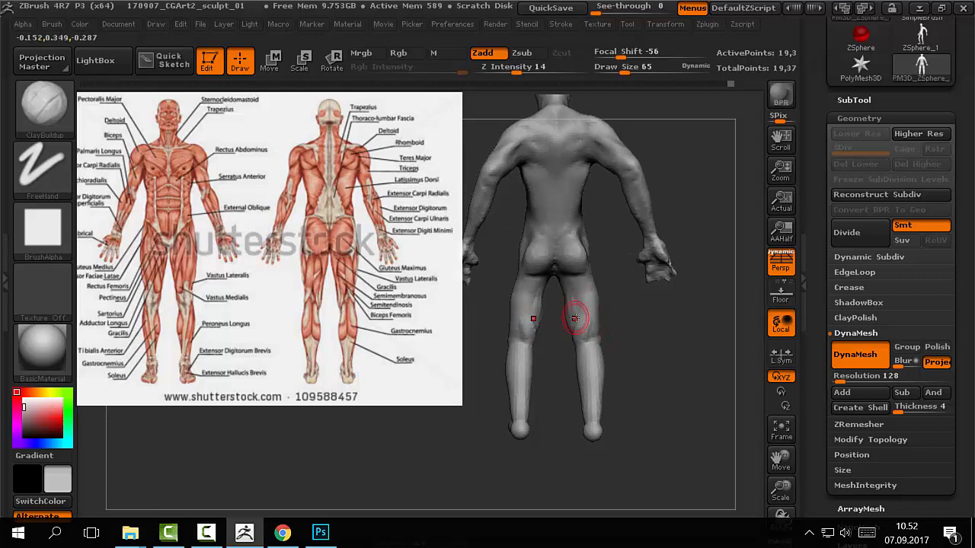
{"action": "left_click_drag", "start_coordinate": [572, 309], "coordinate": [581, 315], "text": "shift"}
{"action": "key", "text": "["}
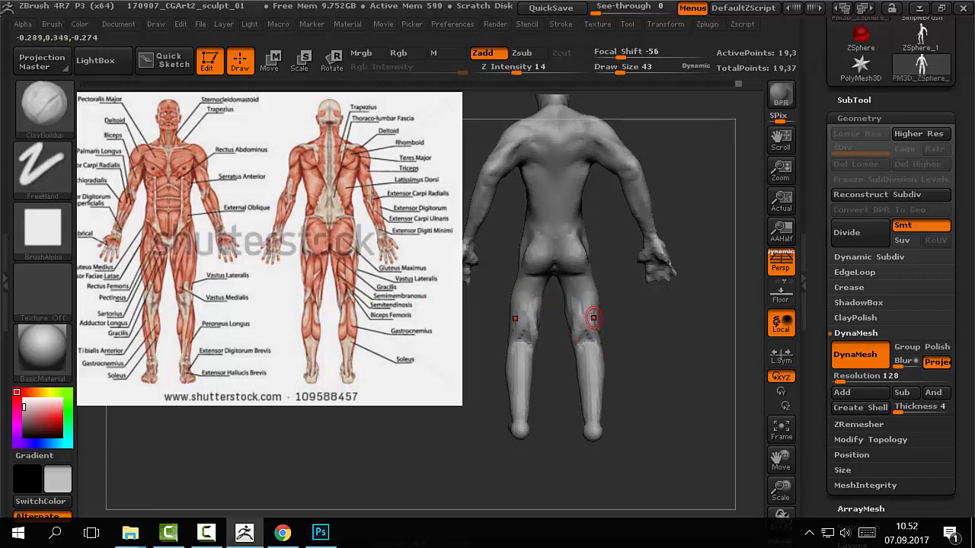
{"action": "mouse_move", "coordinate": [588, 326]}
{"action": "left_mouse_down", "text": "shift"}
{"action": "mouse_move", "coordinate": [555, 335]}
{"action": "mouse_move", "coordinate": [616, 322]}
{"action": "mouse_move", "coordinate": [626, 274]}
{"action": "mouse_move", "coordinate": [629, 318]}
{"action": "mouse_move", "coordinate": [582, 321]}
{"action": "left_mouse_up", "text": "shift"}
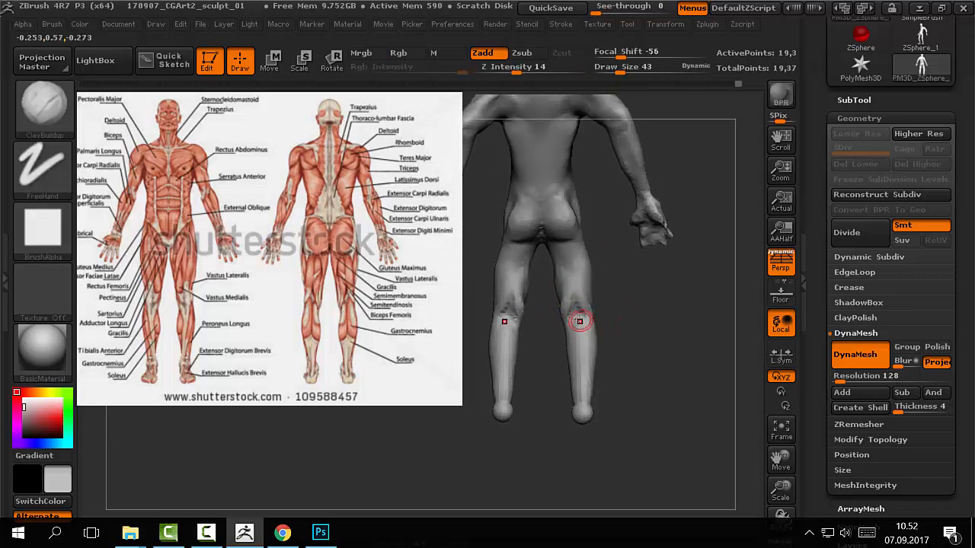
- Add muscle volume to the front and outer sides of the thighs with ClayBuildup at draw size 65
{"action": "mouse_move", "coordinate": [577, 379]}
{"action": "left_mouse_down"}
{"action": "mouse_move", "coordinate": [585, 352]}
{"action": "mouse_move", "coordinate": [616, 340]}
{"action": "mouse_move", "coordinate": [580, 364]}
{"action": "mouse_move", "coordinate": [632, 324]}
{"action": "mouse_move", "coordinate": [605, 322]}
{"action": "mouse_move", "coordinate": [612, 327]}
{"action": "mouse_move", "coordinate": [614, 312]}
{"action": "mouse_move", "coordinate": [627, 331]}
{"action": "left_mouse_up"}
{"action": "key", "text": "s"}
{"action": "mouse_move", "coordinate": [627, 330]}
{"action": "left_mouse_down"}
{"action": "mouse_move", "coordinate": [620, 308]}
{"action": "mouse_move", "coordinate": [628, 312]}
{"action": "mouse_move", "coordinate": [655, 282]}
{"action": "mouse_move", "coordinate": [631, 312]}
{"action": "mouse_move", "coordinate": [646, 311]}
{"action": "mouse_move", "coordinate": [594, 281]}
{"action": "mouse_move", "coordinate": [590, 289]}
{"action": "mouse_move", "coordinate": [666, 271]}
{"action": "mouse_move", "coordinate": [680, 254]}
{"action": "mouse_move", "coordinate": [576, 277]}
{"action": "mouse_move", "coordinate": [590, 258]}
{"action": "left_mouse_up"}
{"action": "left_click_drag", "start_coordinate": [542, 325], "coordinate": [506, 308]}
{"action": "left_click_drag", "start_coordinate": [568, 278], "coordinate": [592, 257]}
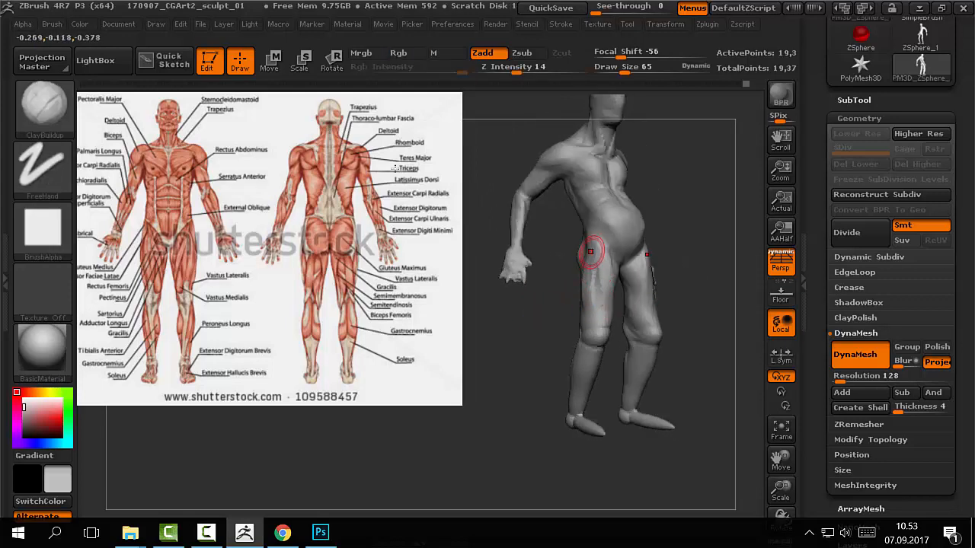
- Shape the knees from the front with ClayBuildup at draw size 46 and smooth them into the legs
{"action": "key", "text": "shift"}
{"action": "mouse_move", "coordinate": [520, 311]}
{"action": "left_mouse_down", "text": "shift"}
{"action": "mouse_move", "coordinate": [579, 290]}
{"action": "mouse_move", "coordinate": [631, 317]}
{"action": "mouse_move", "coordinate": [587, 335]}
{"action": "mouse_move", "coordinate": [579, 303]}
{"action": "mouse_move", "coordinate": [596, 312]}
{"action": "mouse_move", "coordinate": [572, 331]}
{"action": "mouse_move", "coordinate": [594, 337]}
{"action": "mouse_move", "coordinate": [554, 310]}
{"action": "mouse_move", "coordinate": [565, 320]}
{"action": "left_mouse_up", "text": "shift"}
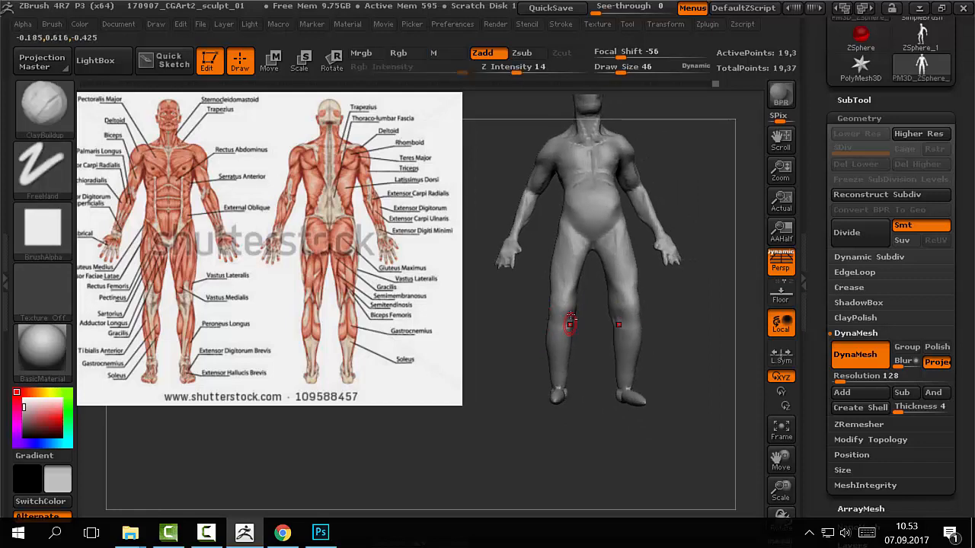
{"action": "mouse_move", "coordinate": [562, 346]}
{"action": "left_mouse_down", "text": "shift"}
{"action": "mouse_move", "coordinate": [557, 327]}
{"action": "mouse_move", "coordinate": [588, 371]}
{"action": "mouse_move", "coordinate": [583, 342]}
{"action": "mouse_move", "coordinate": [594, 322]}
{"action": "mouse_move", "coordinate": [572, 283]}
{"action": "mouse_move", "coordinate": [580, 323]}
{"action": "mouse_move", "coordinate": [583, 314]}
{"action": "left_mouse_up", "text": "shift"}
- Adjust the profile of the thighs and knees from the side and back with the Move brush at draw size 84
{"action": "mouse_move", "coordinate": [653, 320]}
{"action": "left_mouse_down"}
{"action": "mouse_move", "coordinate": [590, 298]}
{"action": "mouse_move", "coordinate": [637, 296]}
{"action": "mouse_move", "coordinate": [533, 292]}
{"action": "left_mouse_up"}
{"action": "key", "text": "b"}
{"action": "key", "text": "m"}
{"action": "key", "text": "v"}
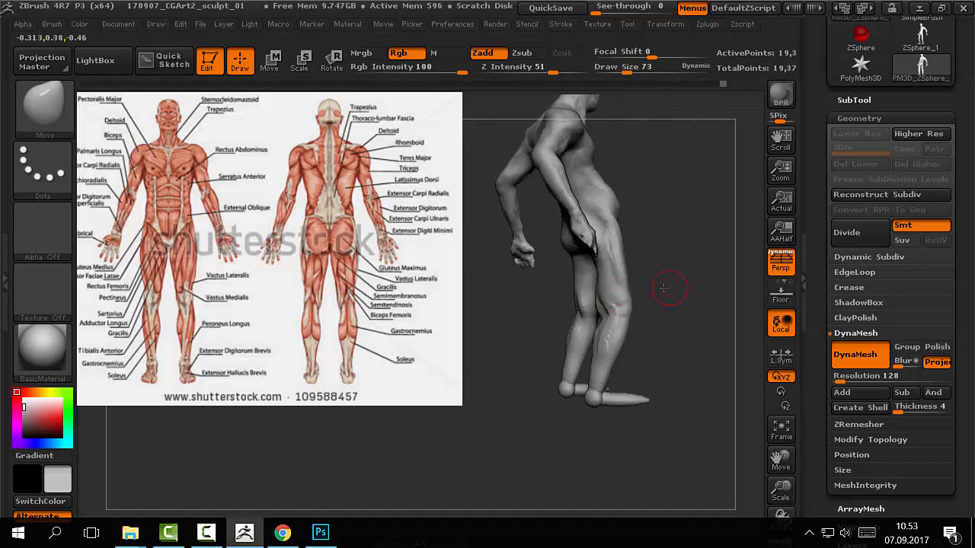
{"action": "left_click_drag", "start_coordinate": [670, 286], "coordinate": [619, 282]}
{"action": "right_click_drag", "start_coordinate": [599, 266], "coordinate": [606, 262]}
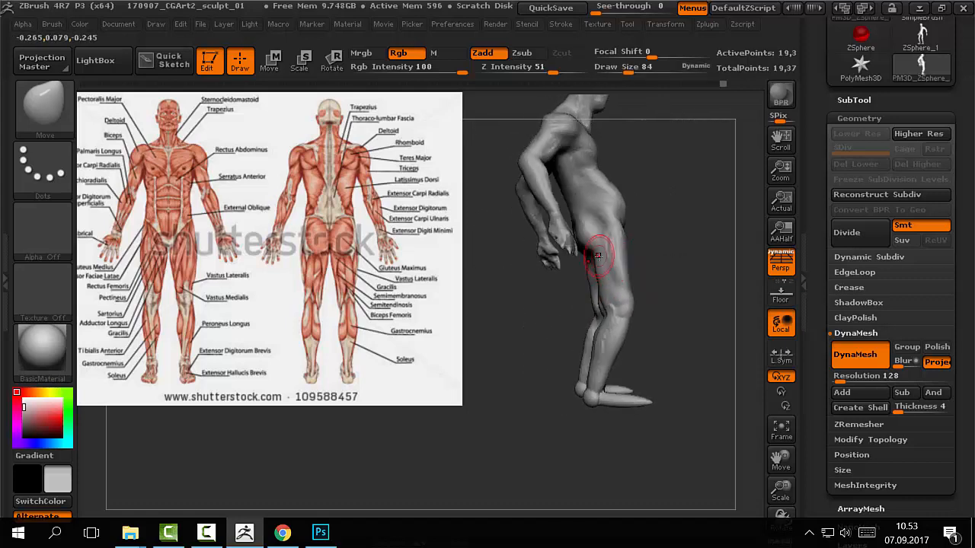
{"action": "mouse_move", "coordinate": [558, 306]}
{"action": "left_mouse_down"}
{"action": "mouse_move", "coordinate": [624, 303]}
{"action": "mouse_move", "coordinate": [606, 307]}
{"action": "left_mouse_up"}
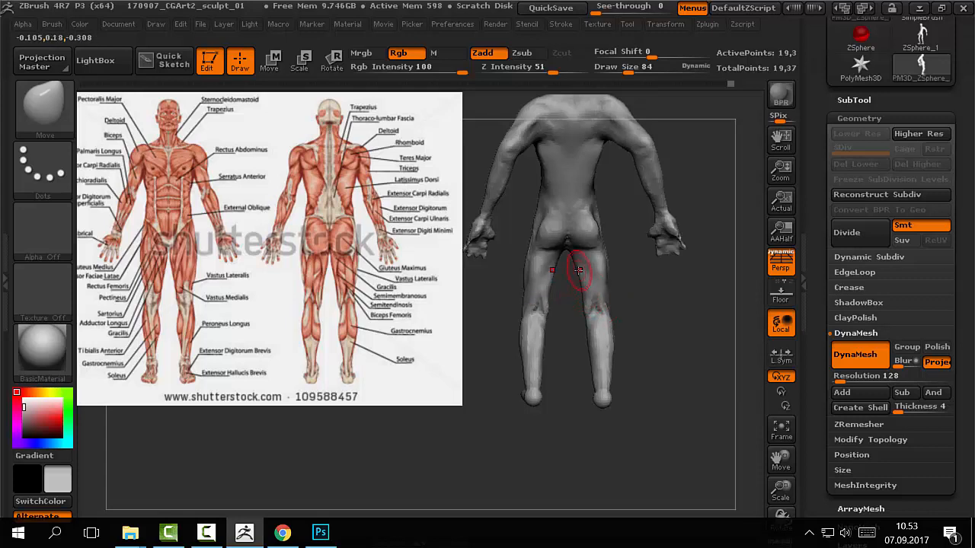
- Adjust the posture of the head and upper body in side view with the Move brush at draw size 120
{"action": "mouse_move", "coordinate": [633, 307]}
{"action": "left_mouse_down", "text": "alt"}
{"action": "mouse_move", "coordinate": [670, 229]}
{"action": "mouse_move", "coordinate": [666, 252]}
{"action": "left_mouse_up", "text": "alt"}
{"action": "key", "text": "bracketright"}
{"action": "key", "text": "bracketright"}
{"action": "key", "text": "s"}
{"action": "mouse_move", "coordinate": [583, 237]}
{"action": "left_mouse_down"}
{"action": "mouse_move", "coordinate": [592, 237]}
{"action": "mouse_move", "coordinate": [557, 239]}
{"action": "left_mouse_up"}
{"action": "mouse_move", "coordinate": [648, 193]}
{"action": "left_mouse_down"}
{"action": "mouse_move", "coordinate": [527, 181]}
{"action": "mouse_move", "coordinate": [681, 178]}
{"action": "mouse_move", "coordinate": [655, 183]}
{"action": "mouse_move", "coordinate": [677, 193]}
{"action": "mouse_move", "coordinate": [623, 194]}
{"action": "left_mouse_up"}
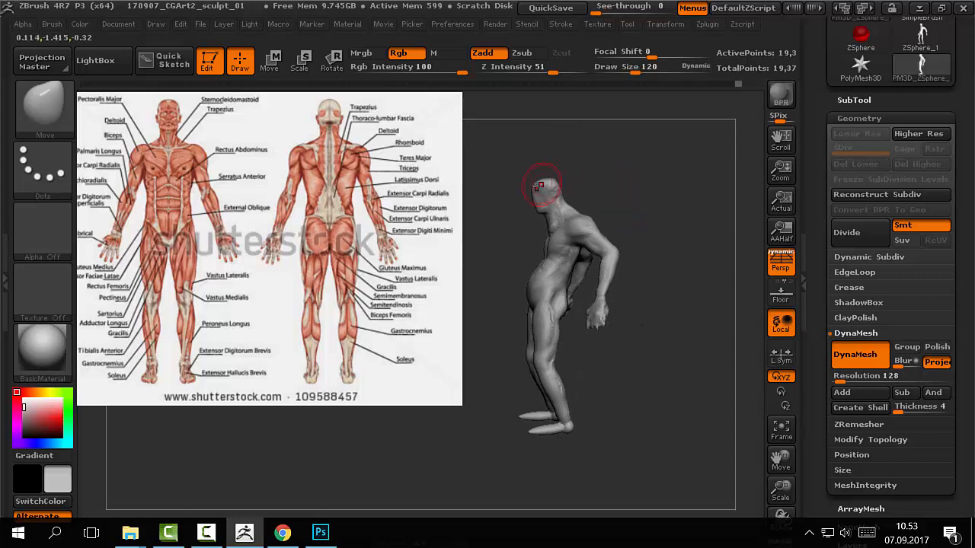
{"action": "mouse_move", "coordinate": [579, 169]}
{"action": "left_mouse_down"}
{"action": "mouse_move", "coordinate": [598, 175]}
{"action": "mouse_move", "coordinate": [570, 174]}
{"action": "mouse_move", "coordinate": [663, 198]}
{"action": "mouse_move", "coordinate": [653, 208]}
{"action": "mouse_move", "coordinate": [683, 227]}
{"action": "mouse_move", "coordinate": [621, 209]}
{"action": "mouse_move", "coordinate": [665, 209]}
{"action": "mouse_move", "coordinate": [640, 195]}
{"action": "left_mouse_up"}
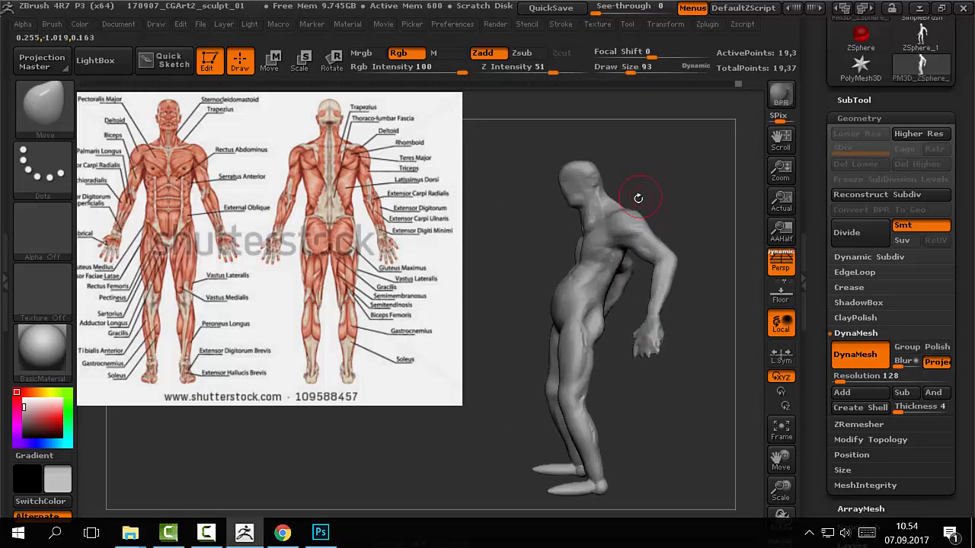
- Check the figure's silhouette by swapping the model colour to black, and restore the light colour
{"action": "key", "text": "v"}
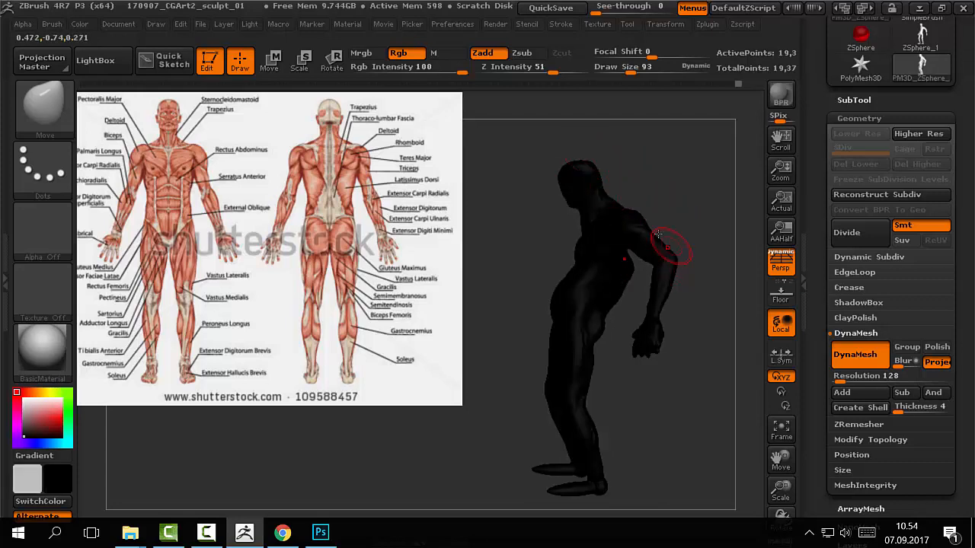
{"action": "mouse_move", "coordinate": [667, 188]}
{"action": "left_mouse_down"}
{"action": "mouse_move", "coordinate": [700, 198]}
{"action": "mouse_move", "coordinate": [686, 202]}
{"action": "mouse_move", "coordinate": [711, 220]}
{"action": "mouse_move", "coordinate": [685, 172]}
{"action": "mouse_move", "coordinate": [687, 188]}
{"action": "mouse_move", "coordinate": [668, 178]}
{"action": "mouse_move", "coordinate": [683, 191]}
{"action": "mouse_move", "coordinate": [686, 183]}
{"action": "left_mouse_up"}
{"action": "key", "text": "v"}
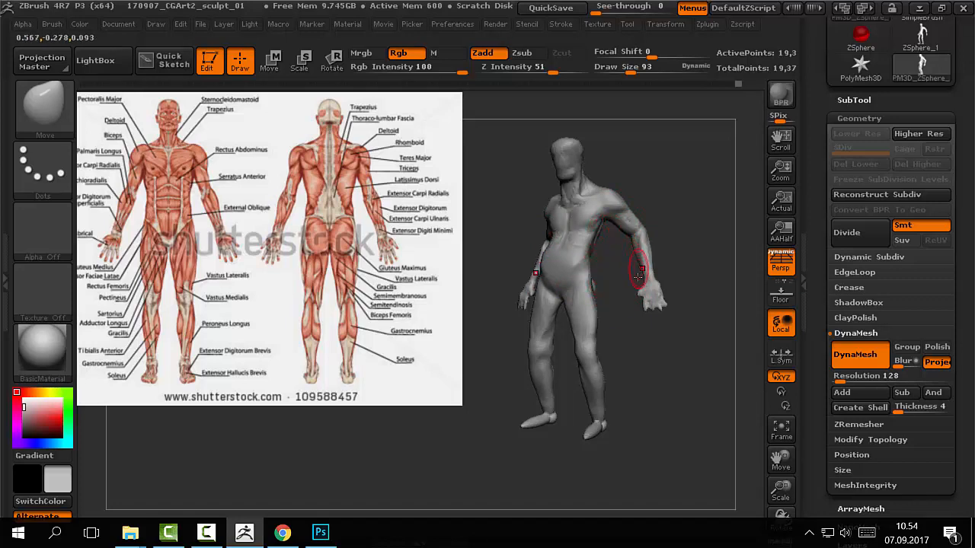
- Reshape the upper arms, shoulders and neck with the Move brush, reducing the draw size to 80
{"action": "mouse_move", "coordinate": [587, 157]}
{"action": "left_mouse_down"}
{"action": "mouse_move", "coordinate": [681, 175]}
{"action": "mouse_move", "coordinate": [623, 245]}
{"action": "left_mouse_up"}
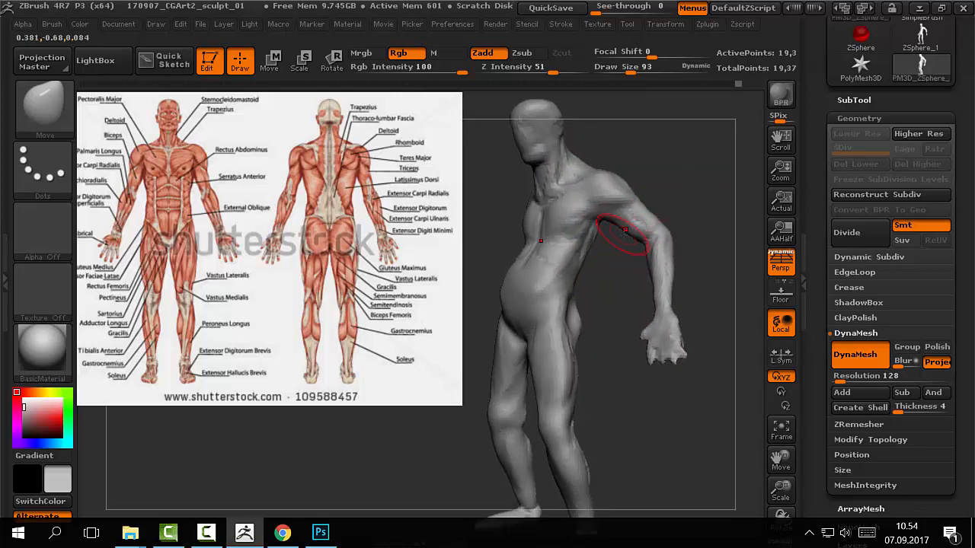
{"action": "left_click_drag", "start_coordinate": [651, 173], "coordinate": [610, 143], "text": "alt"}
{"action": "left_click_drag", "start_coordinate": [666, 217], "coordinate": [590, 151]}
{"action": "left_click_drag", "start_coordinate": [520, 161], "coordinate": [563, 181]}
{"action": "mouse_move", "coordinate": [641, 152]}
{"action": "left_mouse_down", "text": "alt"}
{"action": "mouse_move", "coordinate": [701, 143]}
{"action": "mouse_move", "coordinate": [594, 206]}
{"action": "mouse_move", "coordinate": [579, 201]}
{"action": "left_mouse_up", "text": "alt"}
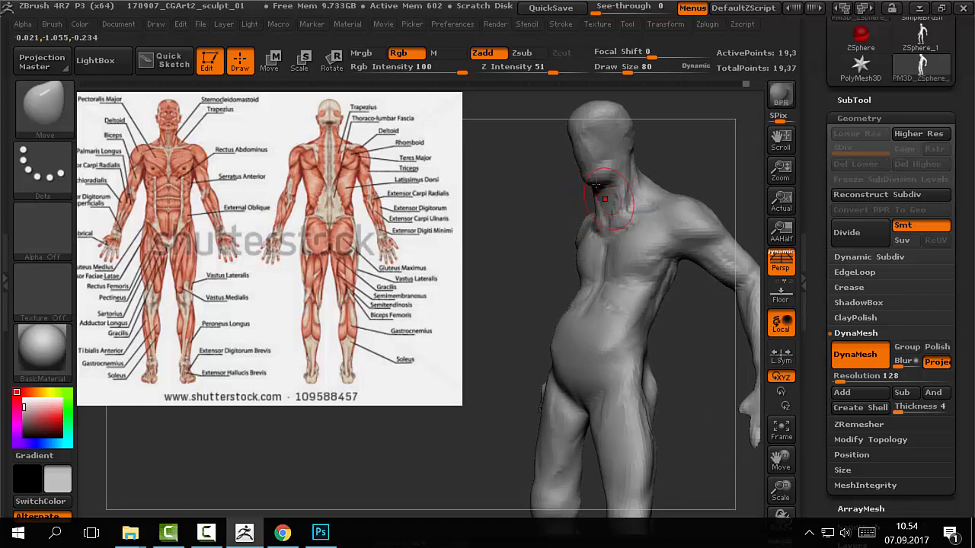
- Correct the shape of the upper arms and elbows from front, side and back with the Move brush at draw size 73
{"action": "mouse_move", "coordinate": [560, 152]}
{"action": "left_mouse_down"}
{"action": "mouse_move", "coordinate": [588, 216]}
{"action": "mouse_move", "coordinate": [539, 226]}
{"action": "left_mouse_up"}
{"action": "key", "text": "bracketleft"}
{"action": "key", "text": "bracketleft"}
{"action": "key", "text": "bracketleft"}
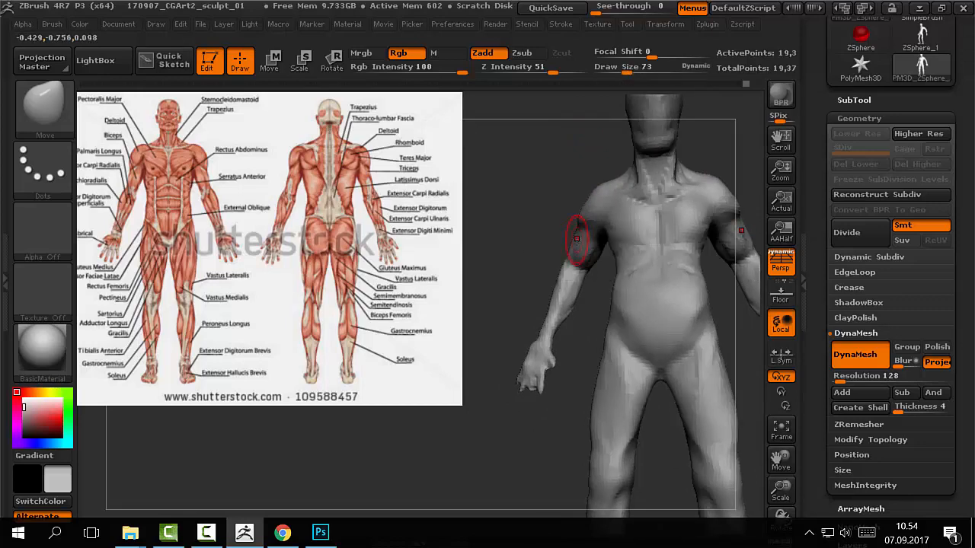
{"action": "mouse_move", "coordinate": [492, 242]}
{"action": "left_mouse_down"}
{"action": "mouse_move", "coordinate": [576, 239]}
{"action": "mouse_move", "coordinate": [558, 244]}
{"action": "mouse_move", "coordinate": [574, 229]}
{"action": "left_mouse_up"}
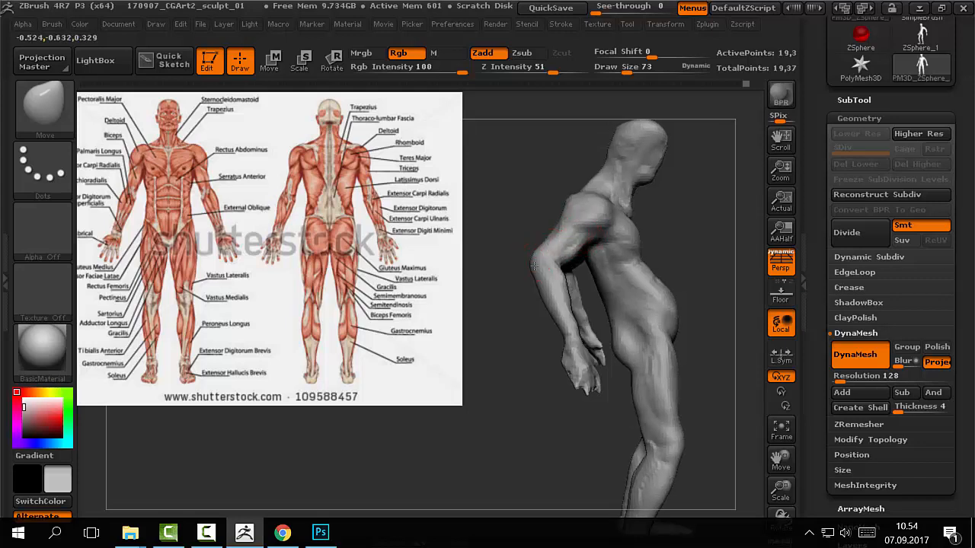
{"action": "mouse_move", "coordinate": [540, 289]}
{"action": "left_mouse_down"}
{"action": "mouse_move", "coordinate": [562, 311]}
{"action": "mouse_move", "coordinate": [531, 303]}
{"action": "left_mouse_up"}
{"action": "mouse_move", "coordinate": [593, 323]}
{"action": "left_mouse_down"}
{"action": "mouse_move", "coordinate": [583, 211]}
{"action": "mouse_move", "coordinate": [692, 282]}
{"action": "mouse_move", "coordinate": [572, 275]}
{"action": "left_mouse_up"}
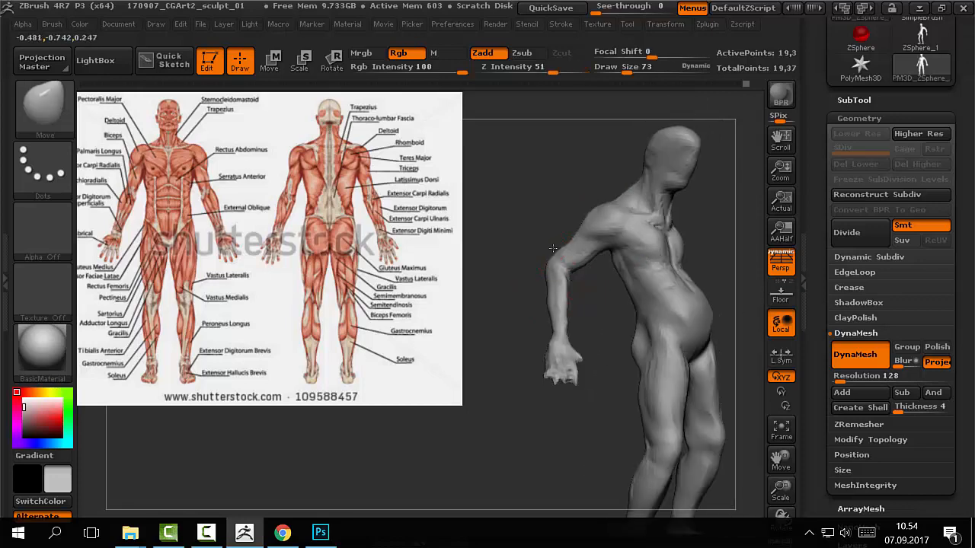
{"action": "mouse_move", "coordinate": [548, 278]}
{"action": "left_mouse_down"}
{"action": "mouse_move", "coordinate": [609, 272]}
{"action": "mouse_move", "coordinate": [657, 239]}
{"action": "mouse_move", "coordinate": [603, 234]}
{"action": "left_mouse_up"}
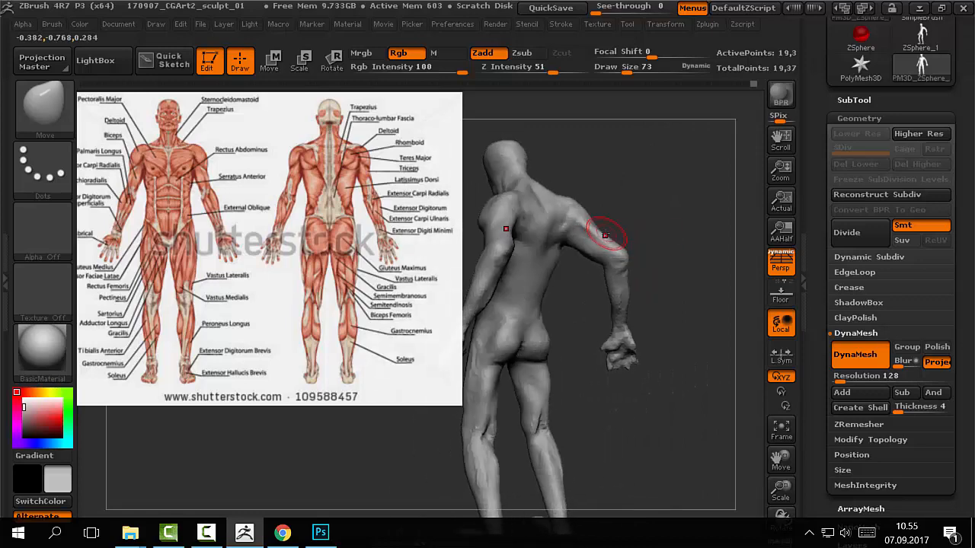
{"action": "mouse_move", "coordinate": [575, 197]}
{"action": "left_mouse_down"}
{"action": "mouse_move", "coordinate": [692, 224]}
{"action": "mouse_move", "coordinate": [587, 192]}
{"action": "mouse_move", "coordinate": [631, 191]}
{"action": "mouse_move", "coordinate": [573, 197]}
{"action": "mouse_move", "coordinate": [676, 181]}
{"action": "mouse_move", "coordinate": [600, 224]}
{"action": "mouse_move", "coordinate": [682, 252]}
{"action": "mouse_move", "coordinate": [677, 206]}
{"action": "mouse_move", "coordinate": [632, 209]}
{"action": "mouse_move", "coordinate": [565, 274]}
{"action": "mouse_move", "coordinate": [540, 262]}
{"action": "mouse_move", "coordinate": [513, 294]}
{"action": "mouse_move", "coordinate": [609, 297]}
{"action": "left_mouse_up"}
{"action": "left_click_drag", "start_coordinate": [718, 237], "coordinate": [666, 254]}
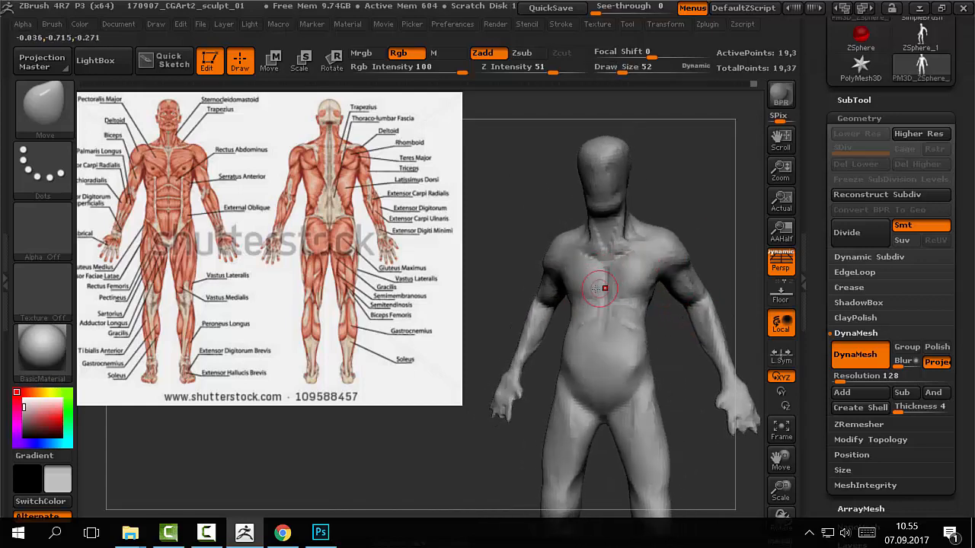
- Reshape the thighs from the front with the Move brush at draw size 110
{"action": "mouse_move", "coordinate": [513, 300]}
{"action": "left_mouse_down"}
{"action": "mouse_move", "coordinate": [487, 251]}
{"action": "mouse_move", "coordinate": [457, 224]}
{"action": "mouse_move", "coordinate": [680, 348]}
{"action": "mouse_move", "coordinate": [650, 326]}
{"action": "mouse_move", "coordinate": [648, 355]}
{"action": "mouse_move", "coordinate": [665, 342]}
{"action": "mouse_move", "coordinate": [606, 303]}
{"action": "mouse_move", "coordinate": [614, 297]}
{"action": "left_mouse_up"}
{"action": "key", "text": "s"}
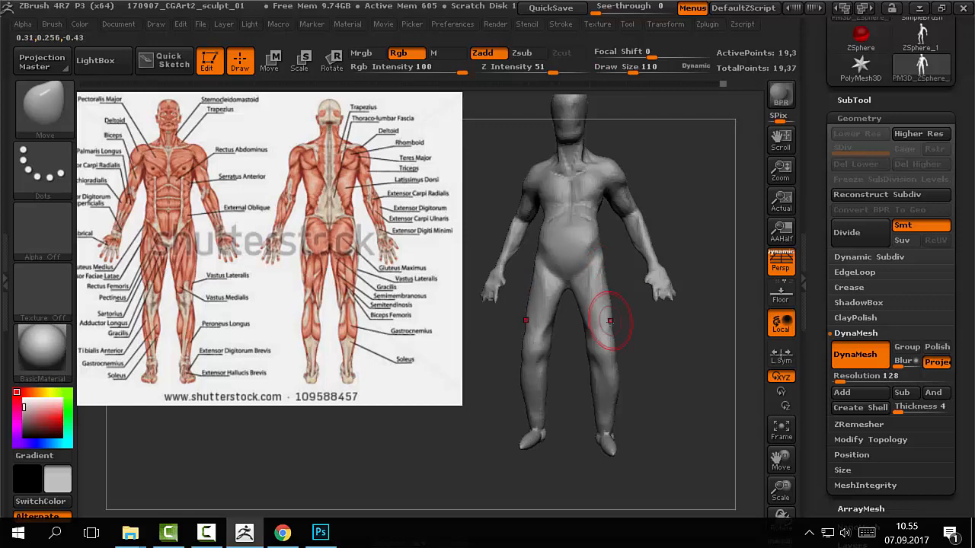
{"action": "mouse_move", "coordinate": [631, 346]}
{"action": "left_mouse_down"}
{"action": "mouse_move", "coordinate": [647, 338]}
{"action": "mouse_move", "coordinate": [677, 256]}
{"action": "left_mouse_up"}
- Switch to the ClayBuildup brush and save the project as a new version named 170907_CGArt2_sculpt_02
{"action": "key", "text": "b"}
{"action": "key", "text": "c"}
{"action": "key", "text": "b"}
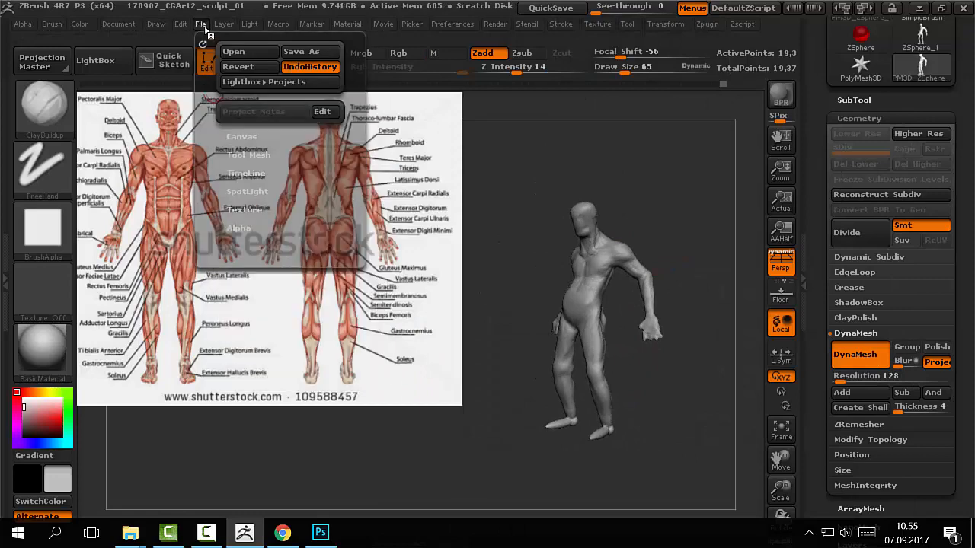
{"action": "mouse_move", "coordinate": [201, 24]}
{"action": "left_click", "coordinate": [301, 51]}
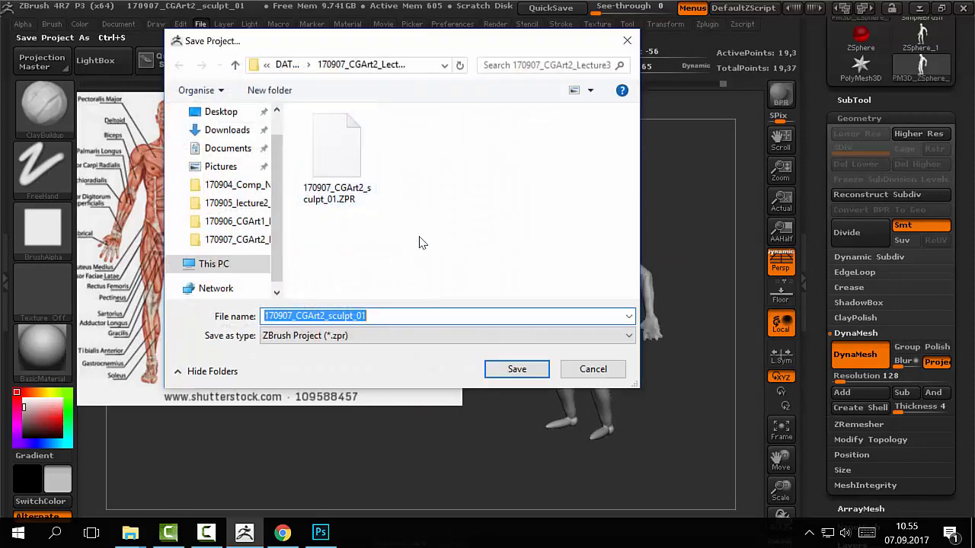
{"action": "left_click", "coordinate": [337, 157]}
{"action": "left_click", "coordinate": [369, 315]}
{"action": "left_click", "coordinate": [369, 315]}
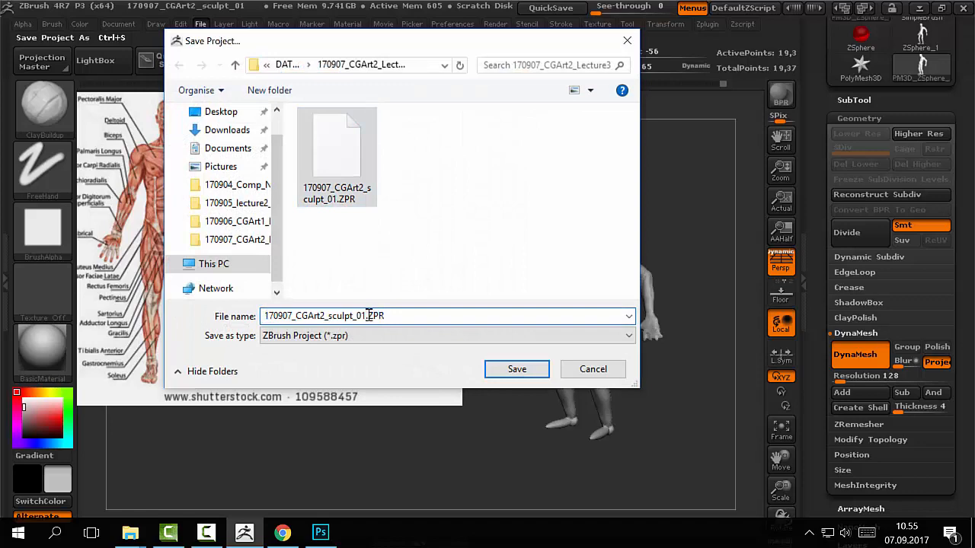
{"action": "key", "text": "BackSpace"}
{"action": "type", "text": "2"}
{"action": "key", "text": "Return"}
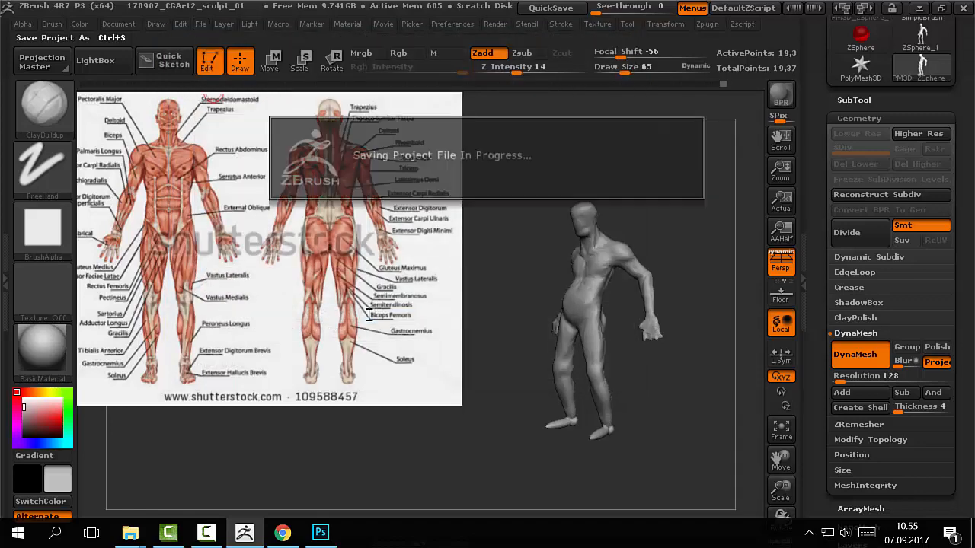
- Carve creases into the upper abdomen with the Dam_Standard brush at draw size 25 and soften them
{"action": "mouse_move", "coordinate": [680, 229]}
{"action": "left_mouse_down"}
{"action": "mouse_move", "coordinate": [689, 266]}
{"action": "mouse_move", "coordinate": [676, 236]}
{"action": "left_mouse_up"}
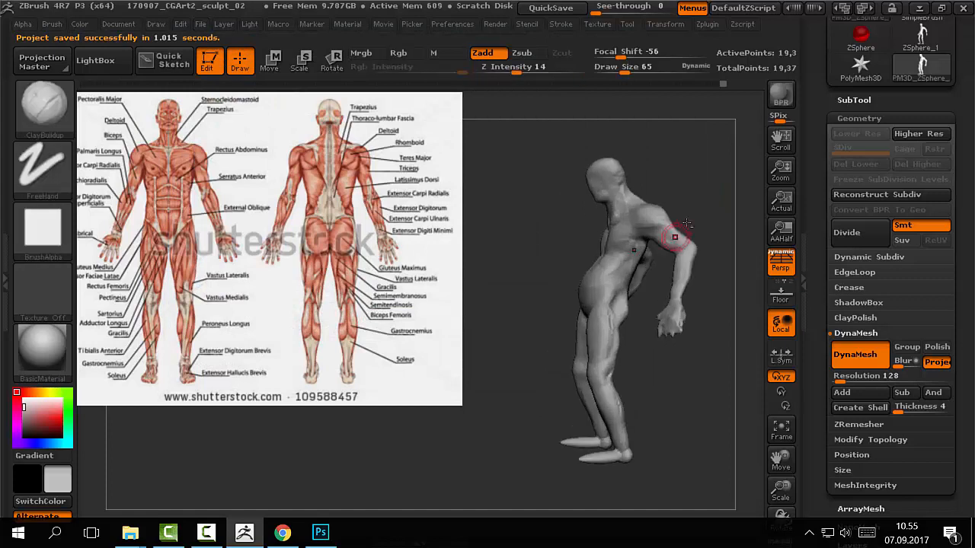
{"action": "mouse_move", "coordinate": [668, 180]}
{"action": "left_mouse_down"}
{"action": "mouse_move", "coordinate": [619, 194]}
{"action": "mouse_move", "coordinate": [665, 183]}
{"action": "mouse_move", "coordinate": [681, 201]}
{"action": "mouse_move", "coordinate": [584, 277]}
{"action": "mouse_move", "coordinate": [596, 281]}
{"action": "mouse_move", "coordinate": [591, 269]}
{"action": "mouse_move", "coordinate": [558, 269]}
{"action": "mouse_move", "coordinate": [602, 274]}
{"action": "left_mouse_up"}
{"action": "key", "text": "b"}
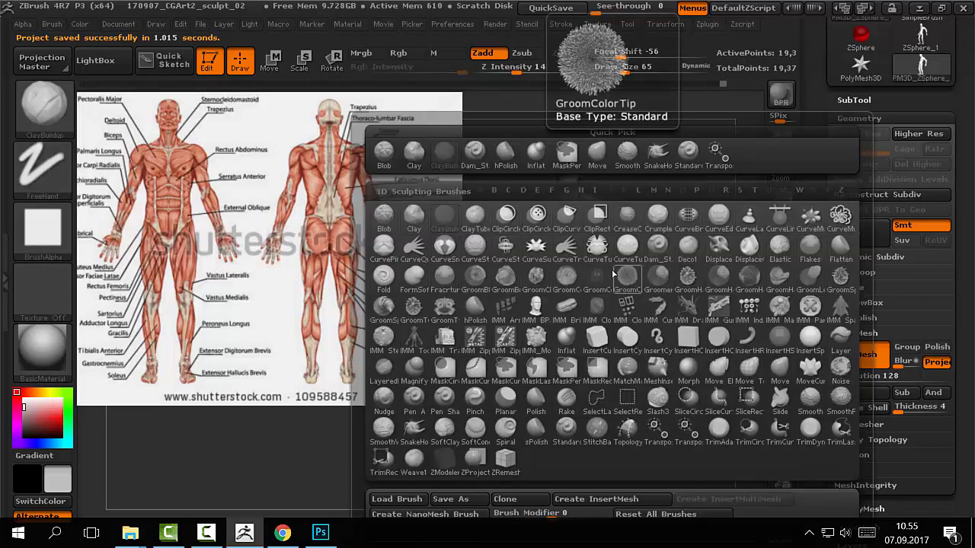
{"action": "key", "text": "d"}
{"action": "key", "text": "s"}
{"action": "left_click_drag", "start_coordinate": [681, 191], "coordinate": [653, 238], "text": "alt"}
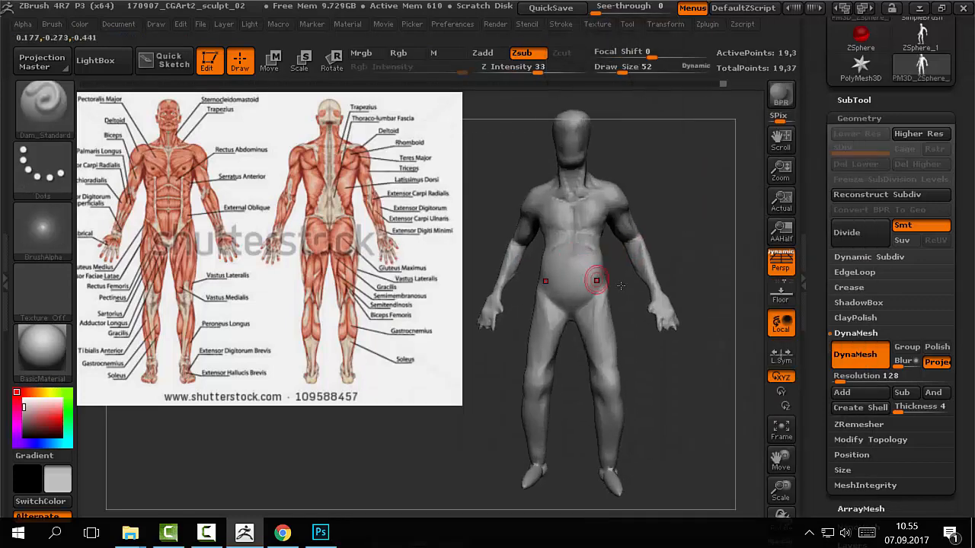
{"action": "left_click_drag", "start_coordinate": [702, 196], "coordinate": [690, 198]}
{"action": "key", "text": "bracketleft"}
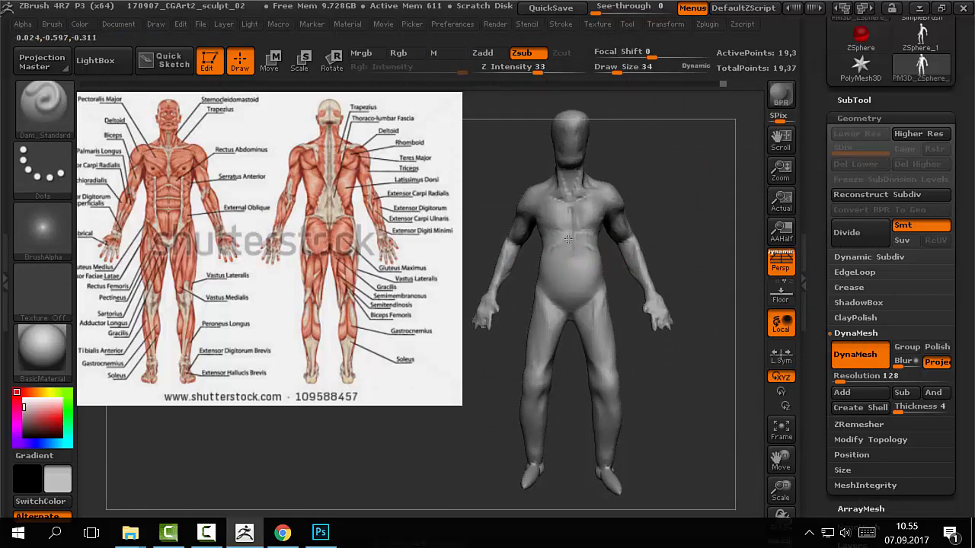
{"action": "key", "text": "s"}
{"action": "left_click_drag", "start_coordinate": [572, 261], "coordinate": [568, 261]}
{"action": "key", "text": "shift"}
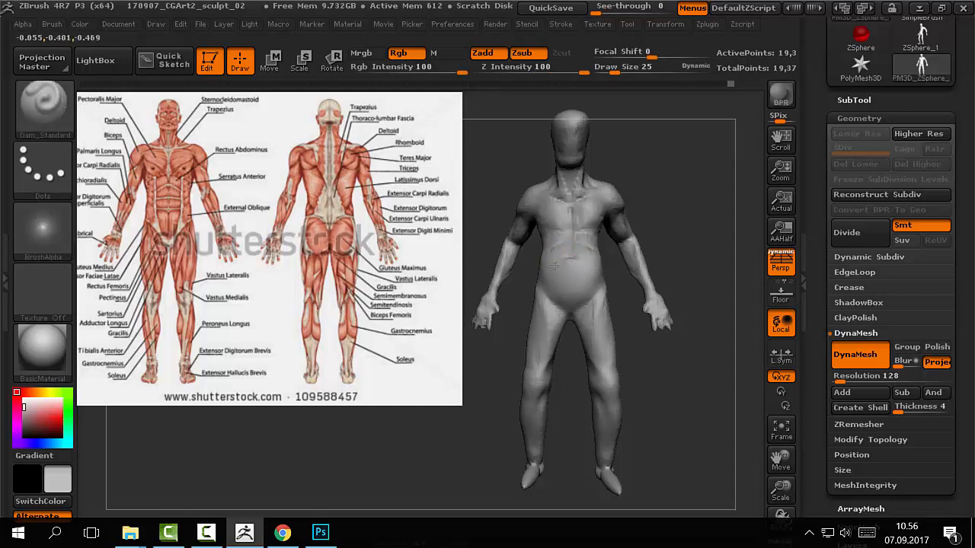
{"action": "left_click_drag", "start_coordinate": [686, 251], "coordinate": [615, 251]}
{"action": "key", "text": "shift"}
- Build up the abdomen and lower ribcage with ClayBuildup, raising the draw size from 23 to 49
{"action": "left_click_drag", "start_coordinate": [688, 181], "coordinate": [731, 175], "text": "alt"}
{"action": "key", "text": "b"}
{"action": "key", "text": "c"}
{"action": "key", "text": "b"}
{"action": "mouse_move", "coordinate": [688, 200]}
{"action": "left_mouse_down", "text": "alt"}
{"action": "mouse_move", "coordinate": [696, 214]}
{"action": "mouse_move", "coordinate": [640, 244]}
{"action": "left_mouse_up", "text": "alt"}
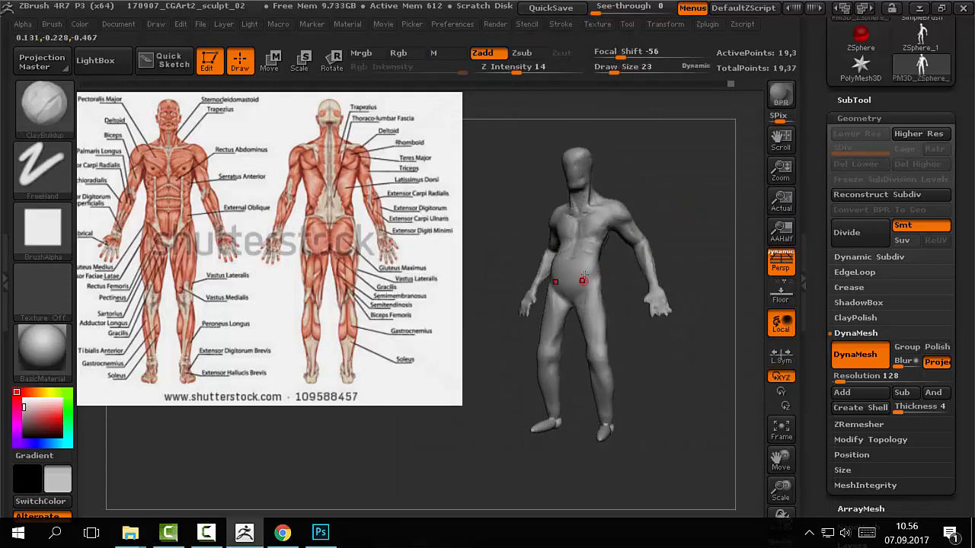
{"action": "mouse_move", "coordinate": [577, 278]}
{"action": "left_mouse_down"}
{"action": "mouse_move", "coordinate": [585, 279]}
{"action": "mouse_move", "coordinate": [562, 275]}
{"action": "mouse_move", "coordinate": [588, 267]}
{"action": "left_mouse_up"}
{"action": "mouse_move", "coordinate": [632, 231]}
{"action": "left_mouse_down"}
{"action": "mouse_move", "coordinate": [587, 246]}
{"action": "mouse_move", "coordinate": [631, 239]}
{"action": "left_mouse_up"}
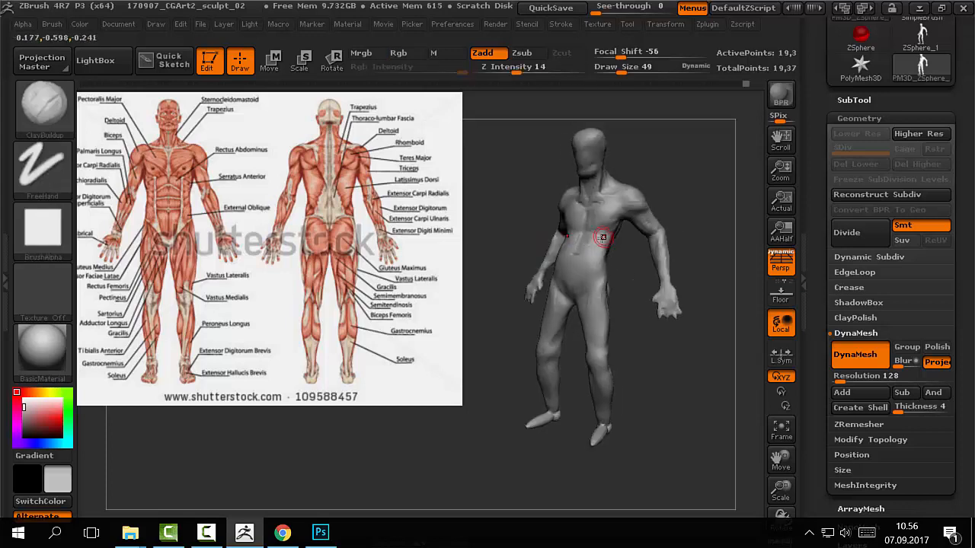
- Build up the side of the waist and the lower abdomen with the ClayBuildup brush at draw size 80
{"action": "left_click_drag", "start_coordinate": [667, 203], "coordinate": [700, 190]}
{"action": "key", "text": "s"}
{"action": "mouse_move", "coordinate": [671, 227]}
{"action": "left_mouse_down"}
{"action": "mouse_move", "coordinate": [632, 227]}
{"action": "mouse_move", "coordinate": [671, 226]}
{"action": "left_mouse_up"}
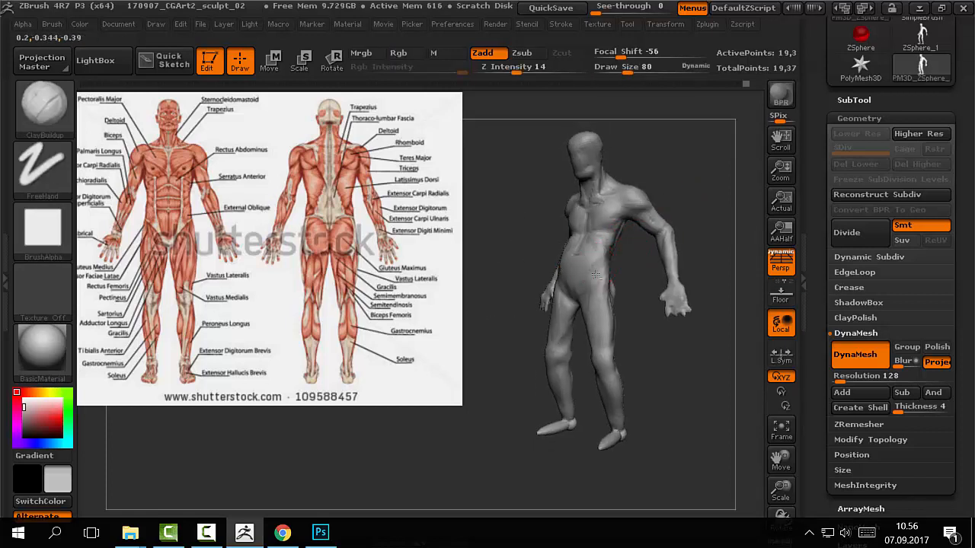
{"action": "left_click_drag", "start_coordinate": [670, 275], "coordinate": [616, 272]}
{"action": "mouse_move", "coordinate": [702, 183]}
{"action": "left_mouse_down"}
{"action": "mouse_move", "coordinate": [689, 180]}
{"action": "mouse_move", "coordinate": [723, 182]}
{"action": "mouse_move", "coordinate": [703, 178]}
{"action": "mouse_move", "coordinate": [664, 197]}
{"action": "mouse_move", "coordinate": [683, 324]}
{"action": "mouse_move", "coordinate": [596, 274]}
{"action": "left_mouse_up"}
- Build up the front thigh muscles down to the knees with ClayBuildup, reducing the draw size from 65 to 52, and smooth them
{"action": "mouse_move", "coordinate": [661, 326]}
{"action": "left_mouse_down"}
{"action": "mouse_move", "coordinate": [644, 317]}
{"action": "mouse_move", "coordinate": [639, 293]}
{"action": "mouse_move", "coordinate": [661, 308]}
{"action": "mouse_move", "coordinate": [625, 302]}
{"action": "left_mouse_up"}
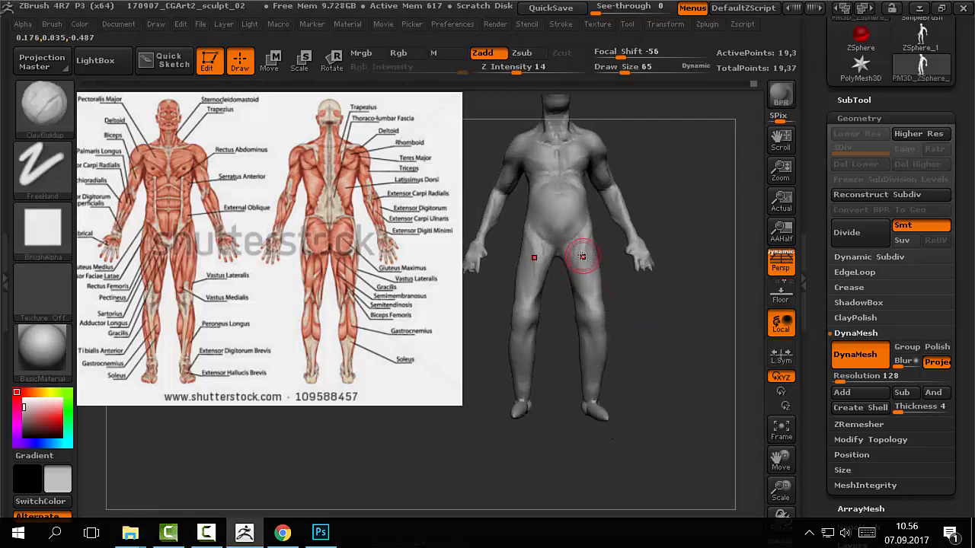
{"action": "mouse_move", "coordinate": [630, 298]}
{"action": "left_mouse_down"}
{"action": "mouse_move", "coordinate": [613, 266]}
{"action": "mouse_move", "coordinate": [629, 281]}
{"action": "mouse_move", "coordinate": [611, 285]}
{"action": "mouse_move", "coordinate": [593, 254]}
{"action": "left_mouse_up"}
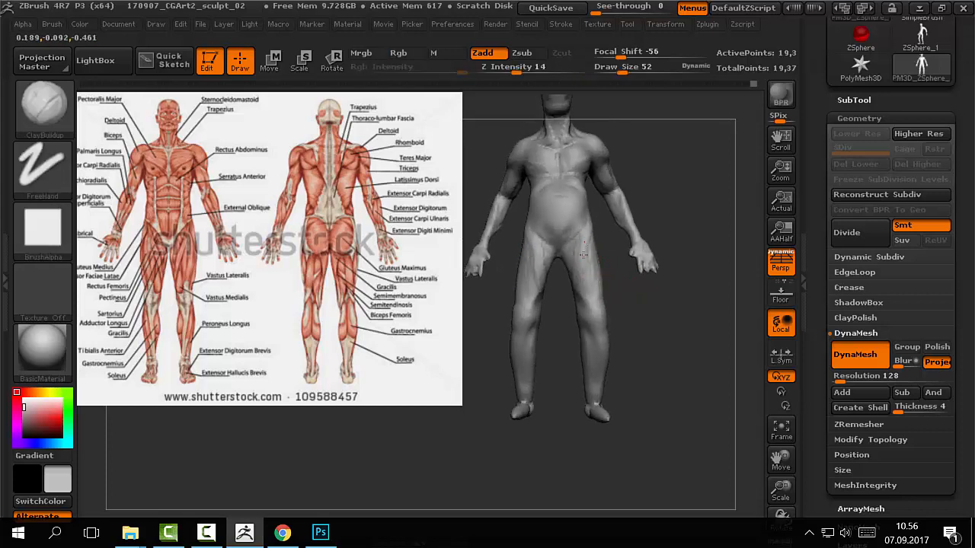
{"action": "key", "text": "shift"}
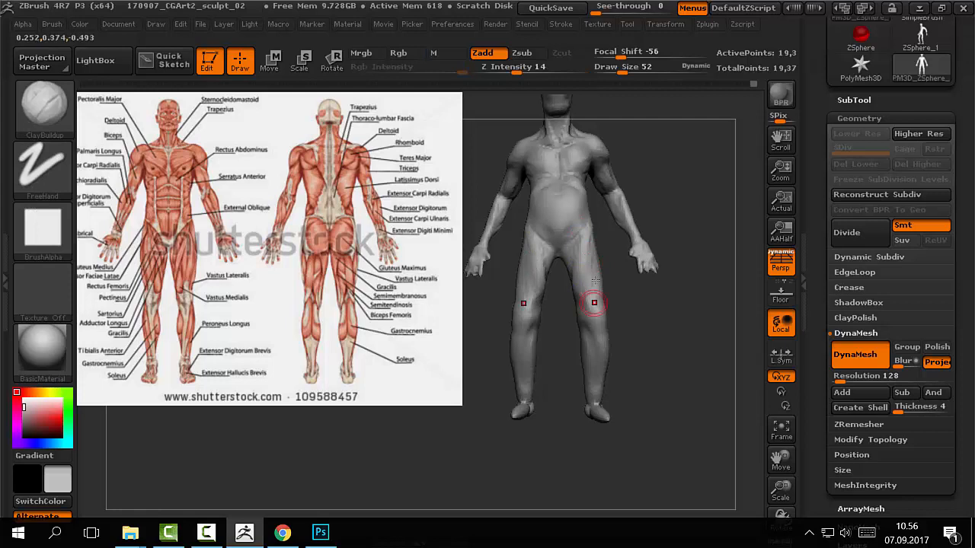
{"action": "key", "text": "shift"}
{"action": "left_click_drag", "start_coordinate": [618, 301], "coordinate": [600, 278]}
{"action": "mouse_move", "coordinate": [633, 322]}
{"action": "left_mouse_down"}
{"action": "mouse_move", "coordinate": [637, 289]}
{"action": "mouse_move", "coordinate": [638, 308]}
{"action": "mouse_move", "coordinate": [607, 301]}
{"action": "mouse_move", "coordinate": [635, 294]}
{"action": "mouse_move", "coordinate": [638, 312]}
{"action": "mouse_move", "coordinate": [625, 304]}
{"action": "mouse_move", "coordinate": [644, 307]}
{"action": "mouse_move", "coordinate": [561, 311]}
{"action": "mouse_move", "coordinate": [614, 242]}
{"action": "mouse_move", "coordinate": [673, 279]}
{"action": "mouse_move", "coordinate": [652, 289]}
{"action": "mouse_move", "coordinate": [666, 330]}
{"action": "mouse_move", "coordinate": [652, 330]}
{"action": "mouse_move", "coordinate": [629, 293]}
{"action": "left_mouse_up"}
{"action": "key", "text": "s"}
{"action": "key", "text": "shift"}
- Carve the contours around the knees and upper shins with the Dam_Standard brush at draw size 32
{"action": "key", "text": "b"}
{"action": "key", "text": "d"}
{"action": "key", "text": "s"}
{"action": "left_click_drag", "start_coordinate": [623, 307], "coordinate": [611, 299]}
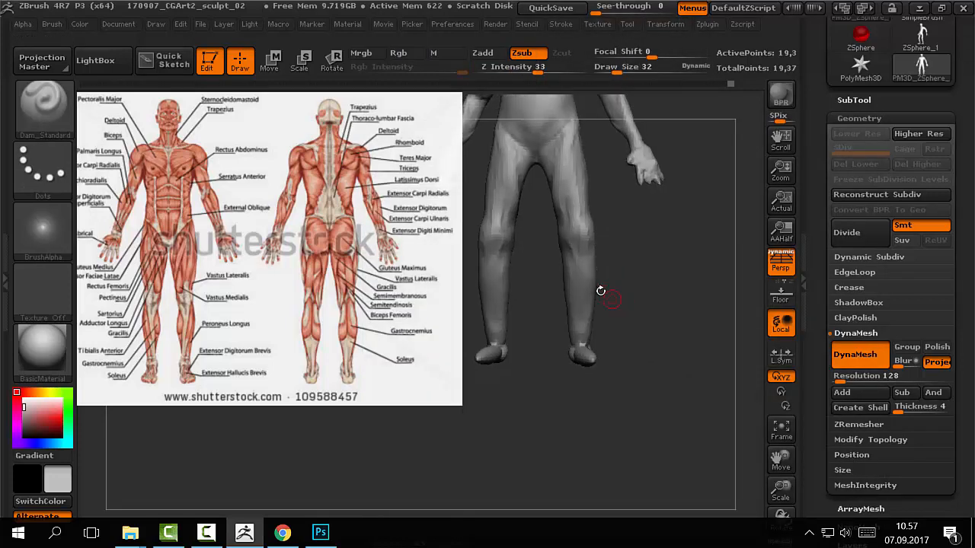
{"action": "right_click_drag", "start_coordinate": [582, 267], "coordinate": [603, 274]}
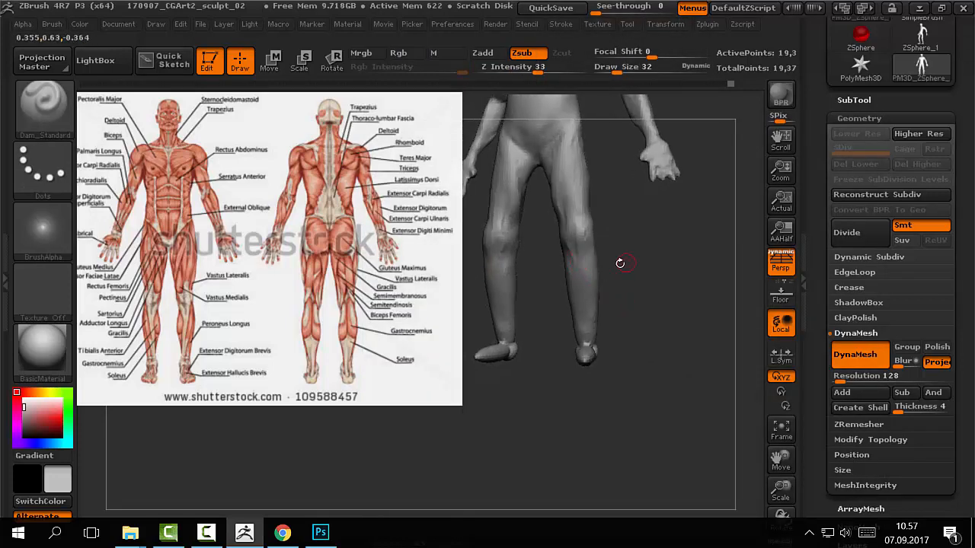
{"action": "left_click_drag", "start_coordinate": [626, 262], "coordinate": [619, 263]}
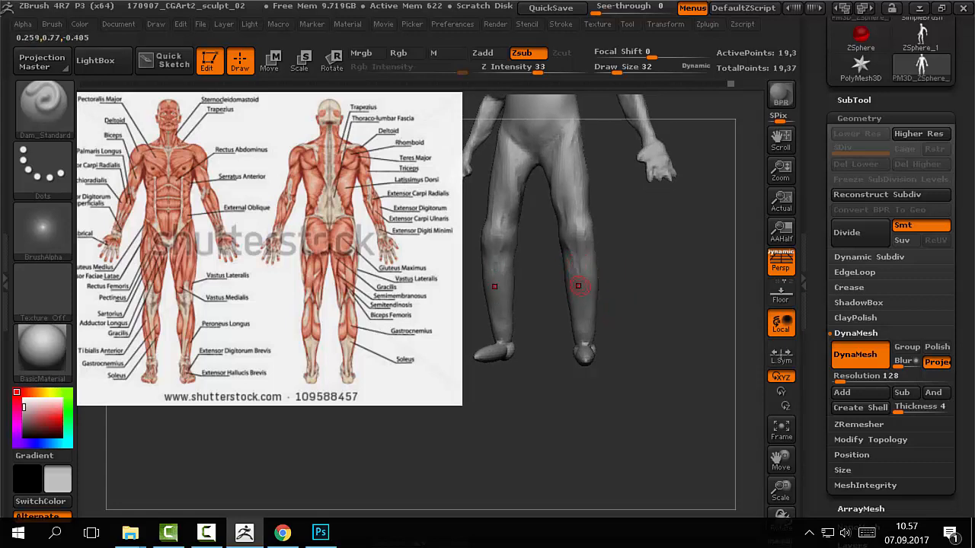
{"action": "right_click_drag", "start_coordinate": [581, 280], "coordinate": [575, 268]}
{"action": "right_click_drag", "start_coordinate": [566, 323], "coordinate": [614, 278]}
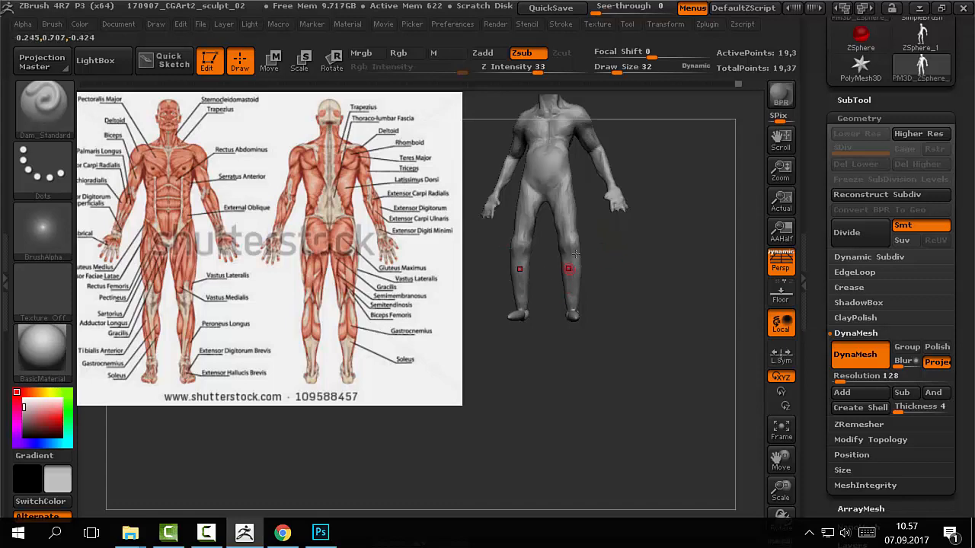
- Reshape the inner thighs, calves and lower legs with the Move brush, raising the draw size from 88 to 93
{"action": "mouse_move", "coordinate": [655, 297]}
{"action": "left_mouse_down", "text": "alt"}
{"action": "mouse_move", "coordinate": [618, 264]}
{"action": "mouse_move", "coordinate": [639, 293]}
{"action": "mouse_move", "coordinate": [648, 337]}
{"action": "mouse_move", "coordinate": [647, 311]}
{"action": "mouse_move", "coordinate": [648, 319]}
{"action": "left_mouse_up", "text": "alt"}
{"action": "key", "text": "b"}
{"action": "key", "text": "m"}
{"action": "key", "text": "v"}
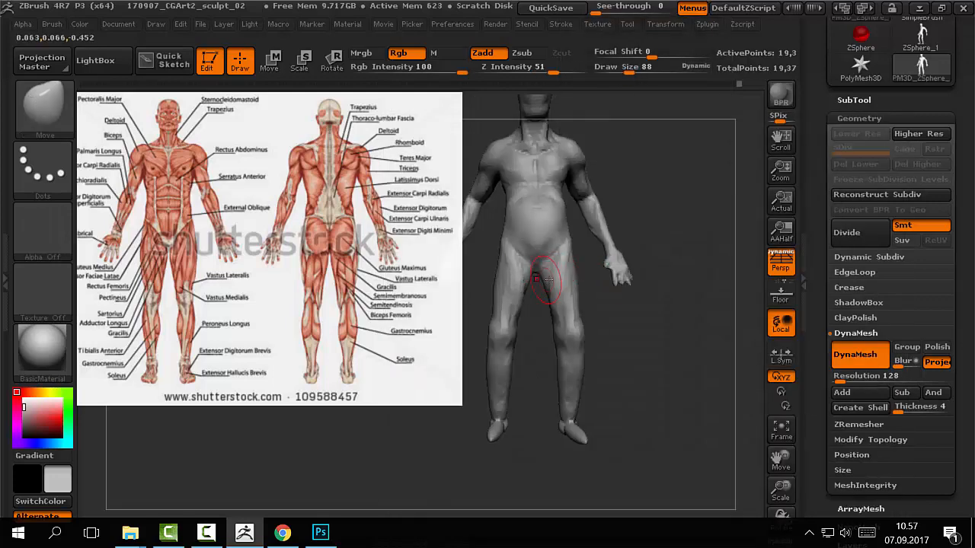
{"action": "left_click_drag", "start_coordinate": [556, 285], "coordinate": [553, 302], "text": "shift"}
{"action": "left_click_drag", "start_coordinate": [597, 326], "coordinate": [586, 325]}
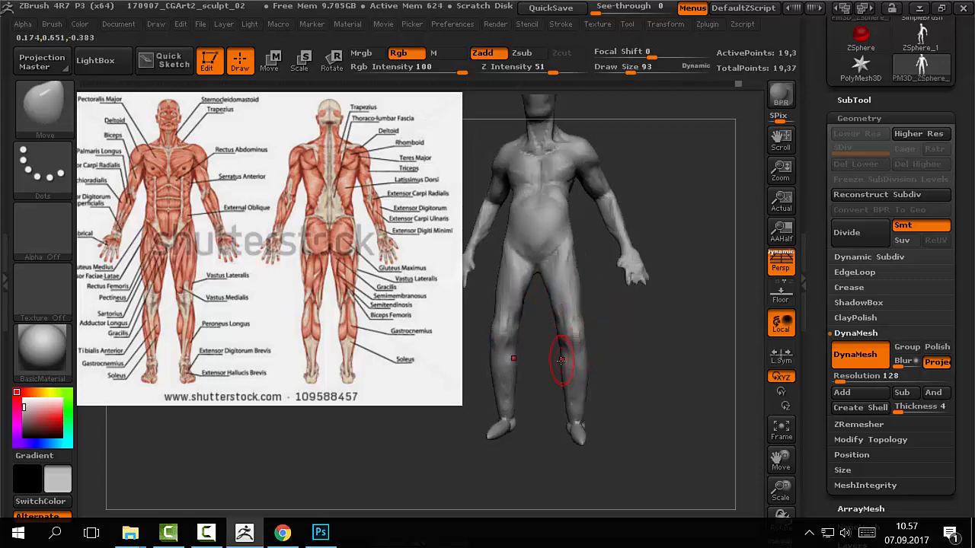
{"action": "left_click_drag", "start_coordinate": [604, 362], "coordinate": [588, 339]}
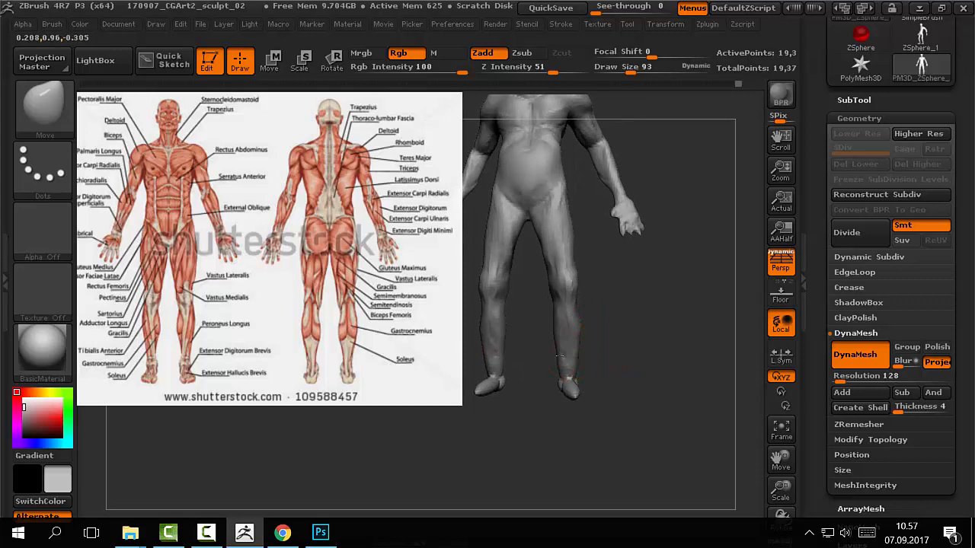
{"action": "mouse_move", "coordinate": [559, 362]}
{"action": "left_mouse_down"}
{"action": "mouse_move", "coordinate": [555, 344]}
{"action": "mouse_move", "coordinate": [568, 361]}
{"action": "mouse_move", "coordinate": [572, 350]}
{"action": "mouse_move", "coordinate": [625, 333]}
{"action": "mouse_move", "coordinate": [600, 269]}
{"action": "mouse_move", "coordinate": [593, 360]}
{"action": "mouse_move", "coordinate": [620, 364]}
{"action": "left_mouse_up"}
{"action": "key", "text": "s"}
{"action": "mouse_move", "coordinate": [636, 372]}
{"action": "left_mouse_down"}
{"action": "mouse_move", "coordinate": [608, 357]}
{"action": "mouse_move", "coordinate": [617, 340]}
{"action": "left_mouse_up"}
- Build up the calf and shin muscles of the lower legs with the ClayBuildup brush
{"action": "key", "text": "b"}
{"action": "key", "text": "c"}
{"action": "key", "text": "b"}
{"action": "key", "text": "s"}
{"action": "mouse_move", "coordinate": [636, 348]}
{"action": "left_mouse_down"}
{"action": "mouse_move", "coordinate": [603, 351]}
{"action": "mouse_move", "coordinate": [588, 315]}
{"action": "mouse_move", "coordinate": [555, 294]}
{"action": "mouse_move", "coordinate": [555, 338]}
{"action": "mouse_move", "coordinate": [575, 314]}
{"action": "left_mouse_up"}
{"action": "mouse_move", "coordinate": [591, 367]}
{"action": "left_mouse_down"}
{"action": "mouse_move", "coordinate": [585, 340]}
{"action": "mouse_move", "coordinate": [596, 323]}
{"action": "left_mouse_up"}
{"action": "key", "text": "bracketleft"}
{"action": "mouse_move", "coordinate": [584, 375]}
{"action": "left_mouse_down"}
{"action": "mouse_move", "coordinate": [558, 367]}
{"action": "mouse_move", "coordinate": [579, 372]}
{"action": "mouse_move", "coordinate": [587, 402]}
{"action": "mouse_move", "coordinate": [655, 343]}
{"action": "mouse_move", "coordinate": [592, 371]}
{"action": "mouse_move", "coordinate": [657, 331]}
{"action": "mouse_move", "coordinate": [442, 256]}
{"action": "mouse_move", "coordinate": [595, 383]}
{"action": "left_mouse_up"}
{"action": "key", "text": "s"}
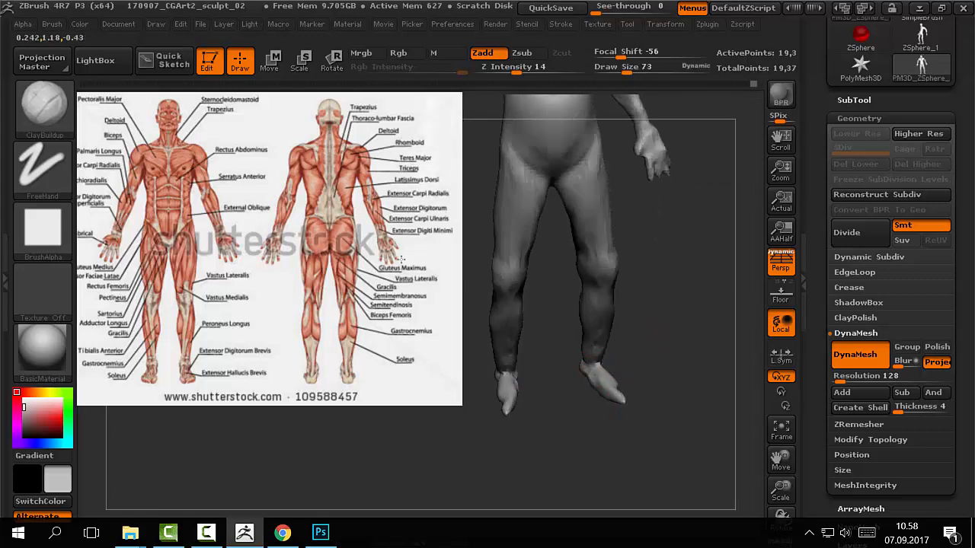
- Thicken the front of the feet with the Inflat brush at draw size 55
{"action": "mouse_move", "coordinate": [652, 355]}
{"action": "left_mouse_down", "text": "alt"}
{"action": "mouse_move", "coordinate": [630, 317]}
{"action": "mouse_move", "coordinate": [642, 345]}
{"action": "mouse_move", "coordinate": [637, 325]}
{"action": "left_mouse_up", "text": "alt"}
{"action": "key", "text": "b"}
{"action": "key", "text": "i"}
{"action": "key", "text": "c"}
{"action": "key", "text": "i"}
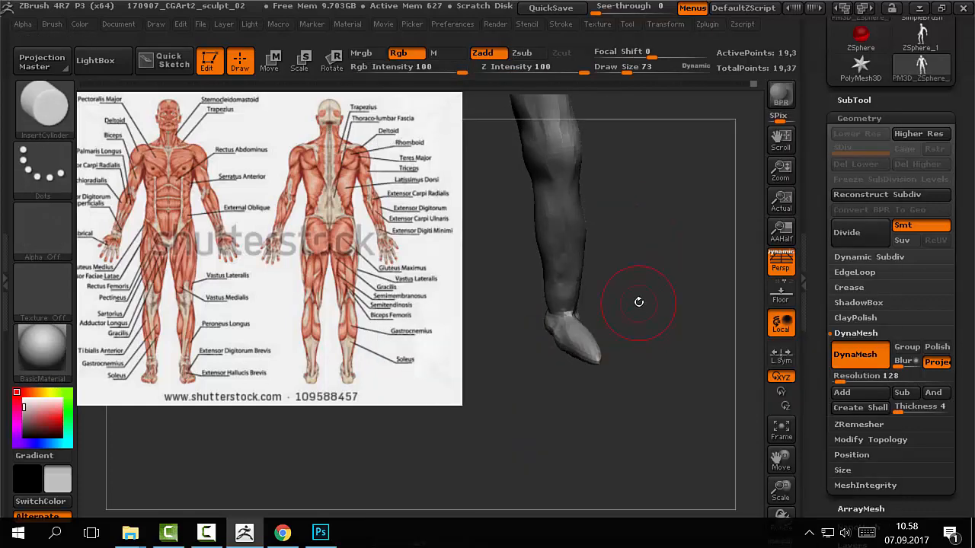
{"action": "key", "text": "b"}
{"action": "key", "text": "i"}
{"action": "key", "text": "n"}
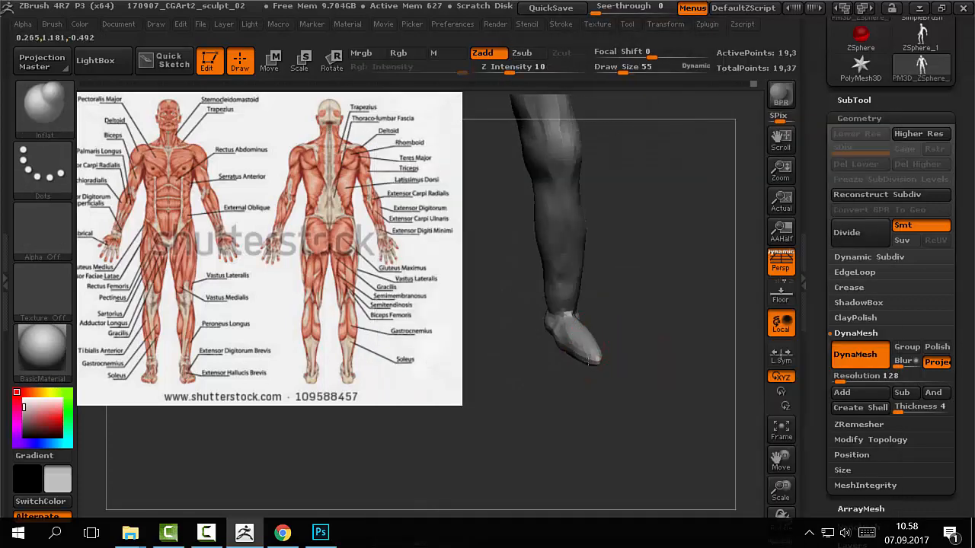
{"action": "left_click_drag", "start_coordinate": [653, 354], "coordinate": [587, 356]}
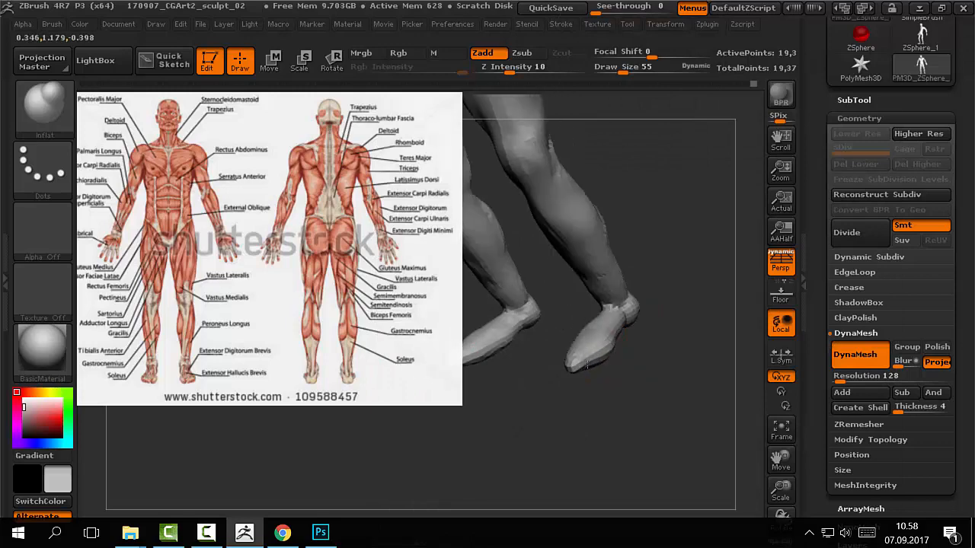
{"action": "mouse_move", "coordinate": [656, 329]}
{"action": "left_mouse_down"}
{"action": "mouse_move", "coordinate": [620, 331]}
{"action": "mouse_move", "coordinate": [587, 364]}
{"action": "left_mouse_up"}
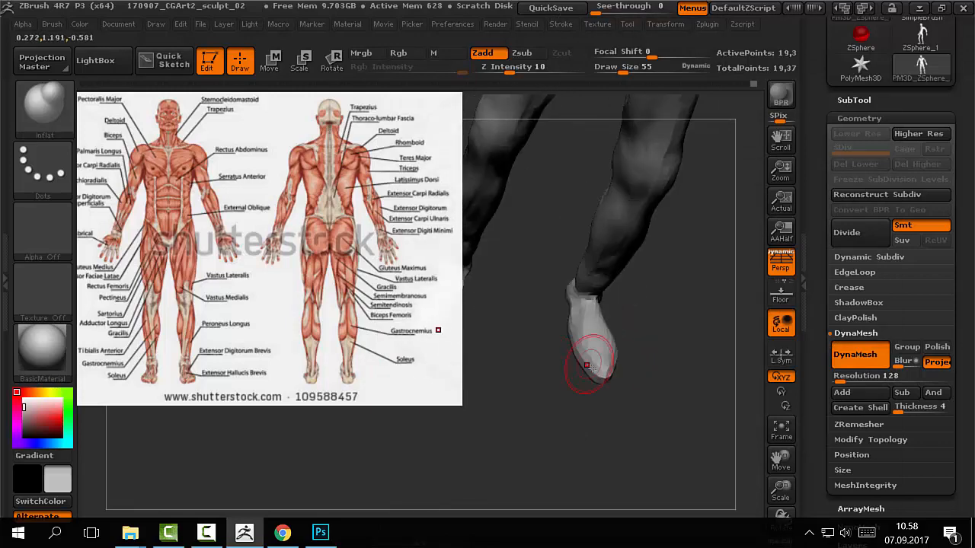
- Recalculate the DynaMesh and build up the feet and ankles with the ClayBuildup brush at draw size 32
{"action": "key", "text": "b"}
{"action": "key", "text": "c"}
{"action": "key", "text": "b"}
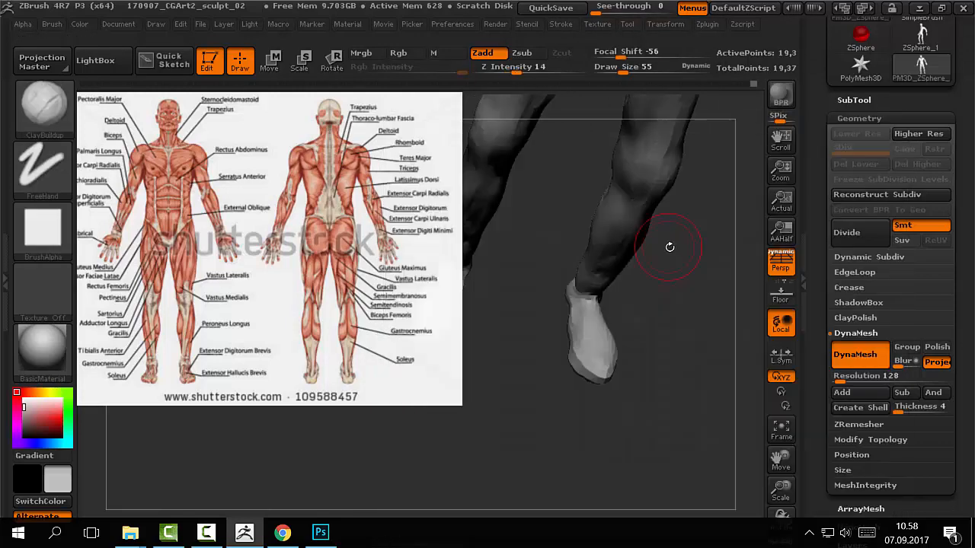
{"action": "left_click_drag", "start_coordinate": [657, 315], "coordinate": [660, 321]}
{"action": "left_click_drag", "start_coordinate": [660, 321], "coordinate": [687, 362], "text": "ctrl"}
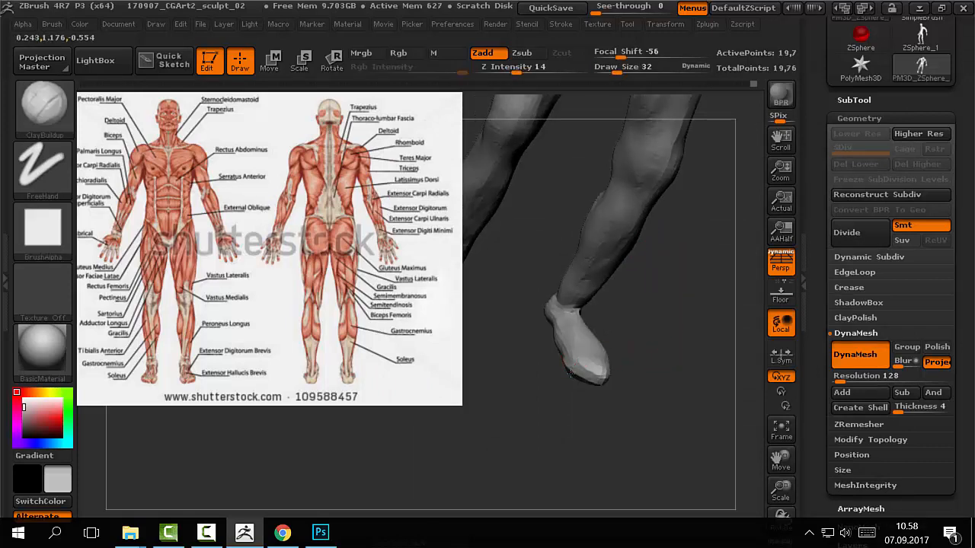
{"action": "mouse_move", "coordinate": [655, 308]}
{"action": "left_mouse_down"}
{"action": "mouse_move", "coordinate": [659, 334]}
{"action": "mouse_move", "coordinate": [602, 329]}
{"action": "mouse_move", "coordinate": [597, 293]}
{"action": "left_mouse_up"}
{"action": "mouse_move", "coordinate": [597, 294]}
{"action": "right_mouse_down"}
{"action": "mouse_move", "coordinate": [591, 309]}
{"action": "mouse_move", "coordinate": [592, 276]}
{"action": "right_mouse_up"}
{"action": "left_click_drag", "start_coordinate": [591, 277], "coordinate": [595, 334]}
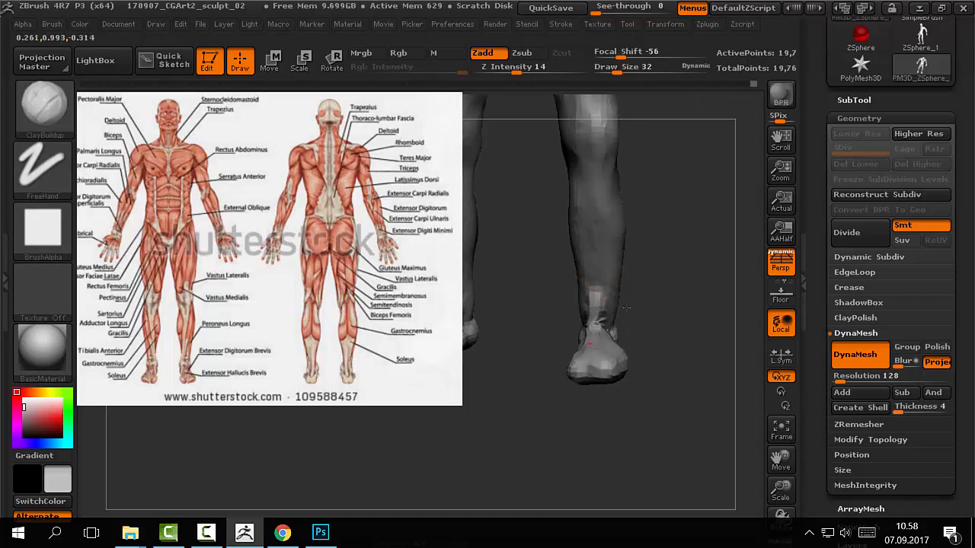
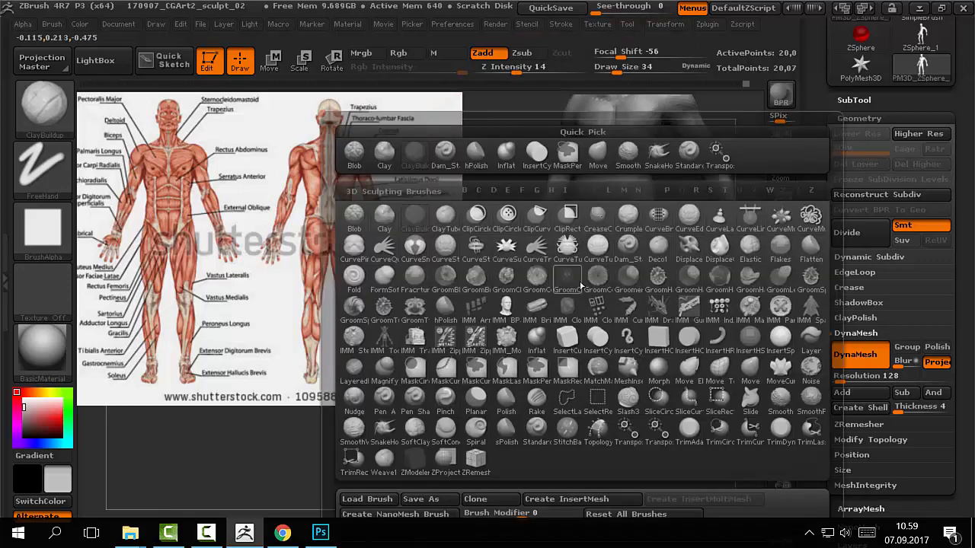
- Carve the armpit and chest creases with the Dam_Standard brush at draw size 43
{"action": "mouse_move", "coordinate": [614, 359]}
{"action": "left_mouse_down"}
{"action": "mouse_move", "coordinate": [702, 300]}
{"action": "mouse_move", "coordinate": [689, 276]}
{"action": "mouse_move", "coordinate": [675, 335]}
{"action": "mouse_move", "coordinate": [664, 328]}
{"action": "left_mouse_up"}
{"action": "mouse_move", "coordinate": [679, 209]}
{"action": "left_mouse_down", "text": "alt"}
{"action": "mouse_move", "coordinate": [689, 253]}
{"action": "mouse_move", "coordinate": [695, 170]}
{"action": "mouse_move", "coordinate": [659, 228]}
{"action": "mouse_move", "coordinate": [642, 218]}
{"action": "mouse_move", "coordinate": [650, 224]}
{"action": "mouse_move", "coordinate": [635, 260]}
{"action": "mouse_move", "coordinate": [651, 257]}
{"action": "left_mouse_up", "text": "alt"}
{"action": "key", "text": "s"}
{"action": "left_click_drag", "start_coordinate": [651, 257], "coordinate": [642, 256]}
{"action": "key", "text": "s"}
{"action": "mouse_move", "coordinate": [654, 214]}
{"action": "left_mouse_down"}
{"action": "mouse_move", "coordinate": [664, 213]}
{"action": "mouse_move", "coordinate": [637, 228]}
{"action": "left_mouse_up"}
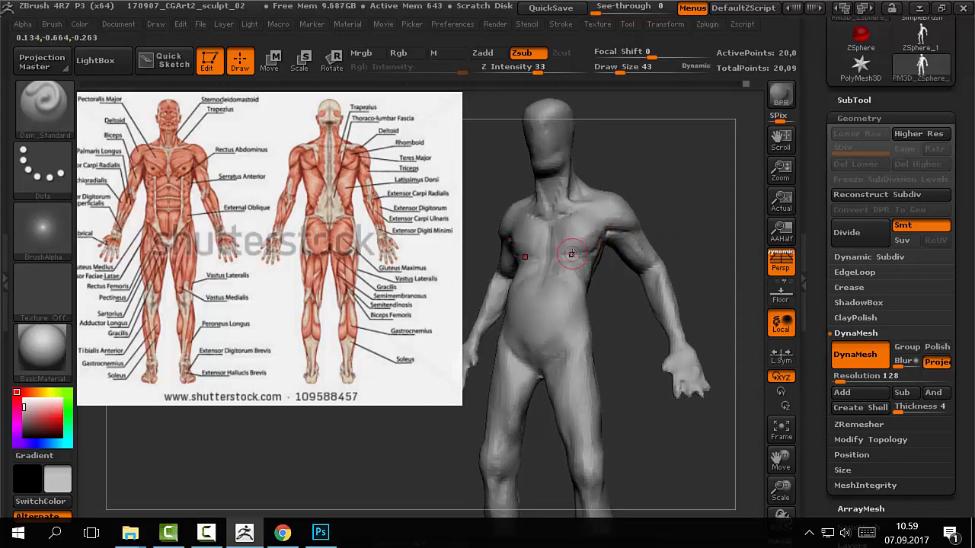
- Define the jaw and neck with the Dam_Standard brush, recalculate the DynaMesh and reduce the draw size to 40
{"action": "mouse_move", "coordinate": [694, 210]}
{"action": "left_mouse_down", "text": "alt"}
{"action": "mouse_move", "coordinate": [655, 198]}
{"action": "mouse_move", "coordinate": [676, 259]}
{"action": "mouse_move", "coordinate": [672, 218]}
{"action": "mouse_move", "coordinate": [610, 266]}
{"action": "mouse_move", "coordinate": [576, 262]}
{"action": "mouse_move", "coordinate": [624, 282]}
{"action": "mouse_move", "coordinate": [629, 326]}
{"action": "mouse_move", "coordinate": [595, 311]}
{"action": "mouse_move", "coordinate": [563, 324]}
{"action": "mouse_move", "coordinate": [590, 300]}
{"action": "mouse_move", "coordinate": [640, 335]}
{"action": "left_mouse_up", "text": "alt"}
{"action": "mouse_move", "coordinate": [696, 231]}
{"action": "left_mouse_down", "text": "alt"}
{"action": "mouse_move", "coordinate": [716, 215]}
{"action": "mouse_move", "coordinate": [698, 236]}
{"action": "mouse_move", "coordinate": [674, 227]}
{"action": "mouse_move", "coordinate": [677, 244]}
{"action": "mouse_move", "coordinate": [668, 225]}
{"action": "mouse_move", "coordinate": [702, 222]}
{"action": "left_mouse_up", "text": "alt"}
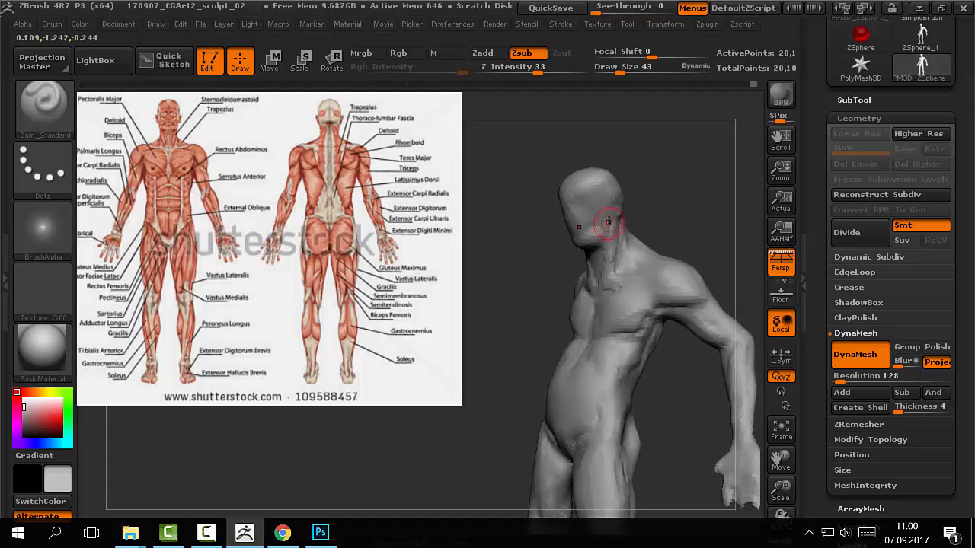
{"action": "mouse_move", "coordinate": [659, 223]}
{"action": "left_mouse_down"}
{"action": "mouse_move", "coordinate": [618, 252]}
{"action": "mouse_move", "coordinate": [607, 242]}
{"action": "mouse_move", "coordinate": [656, 218]}
{"action": "mouse_move", "coordinate": [646, 222]}
{"action": "left_mouse_up"}
{"action": "left_click_drag", "start_coordinate": [664, 174], "coordinate": [680, 204], "text": "ctrl"}
{"action": "mouse_move", "coordinate": [641, 210]}
{"action": "left_mouse_down"}
{"action": "mouse_move", "coordinate": [660, 208]}
{"action": "mouse_move", "coordinate": [654, 199]}
{"action": "mouse_move", "coordinate": [672, 206]}
{"action": "mouse_move", "coordinate": [683, 241]}
{"action": "mouse_move", "coordinate": [650, 236]}
{"action": "mouse_move", "coordinate": [678, 249]}
{"action": "left_mouse_up"}
{"action": "key", "text": "s"}
{"action": "left_click", "coordinate": [642, 204]}
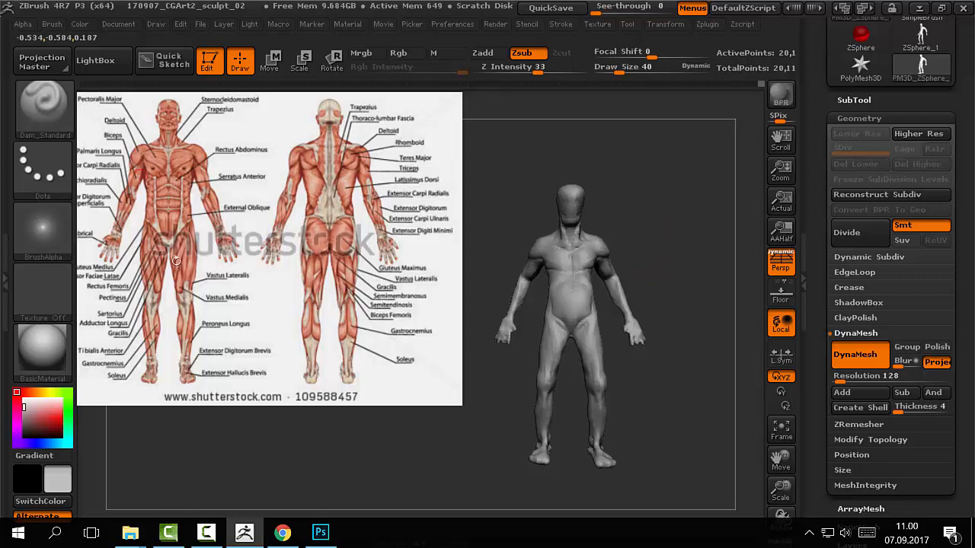
- Indent the eye sockets on the blank face and switch to the ClayBuildup brush
{"action": "mouse_move", "coordinate": [699, 225]}
{"action": "left_mouse_down", "text": "shift"}
{"action": "mouse_move", "coordinate": [672, 240]}
{"action": "mouse_move", "coordinate": [690, 220]}
{"action": "mouse_move", "coordinate": [624, 205]}
{"action": "mouse_move", "coordinate": [653, 246]}
{"action": "mouse_move", "coordinate": [650, 235]}
{"action": "mouse_move", "coordinate": [576, 240]}
{"action": "mouse_move", "coordinate": [640, 248]}
{"action": "mouse_move", "coordinate": [640, 216]}
{"action": "mouse_move", "coordinate": [424, 152]}
{"action": "left_mouse_up", "text": "shift"}
{"action": "left_click_drag", "start_coordinate": [655, 213], "coordinate": [576, 239]}
{"action": "left_click_drag", "start_coordinate": [685, 195], "coordinate": [578, 255]}
{"action": "left_click_drag", "start_coordinate": [615, 280], "coordinate": [672, 300], "text": "shift"}
{"action": "left_click_drag", "start_coordinate": [664, 254], "coordinate": [448, 164], "text": "alt"}
{"action": "left_click_drag", "start_coordinate": [700, 214], "coordinate": [624, 209]}
{"action": "mouse_move", "coordinate": [647, 164]}
{"action": "left_mouse_down", "text": "alt"}
{"action": "mouse_move", "coordinate": [648, 189]}
{"action": "mouse_move", "coordinate": [676, 213]}
{"action": "mouse_move", "coordinate": [668, 263]}
{"action": "mouse_move", "coordinate": [690, 231]}
{"action": "mouse_move", "coordinate": [680, 203]}
{"action": "mouse_move", "coordinate": [688, 239]}
{"action": "mouse_move", "coordinate": [668, 202]}
{"action": "mouse_move", "coordinate": [642, 207]}
{"action": "mouse_move", "coordinate": [648, 234]}
{"action": "mouse_move", "coordinate": [632, 246]}
{"action": "mouse_move", "coordinate": [626, 237]}
{"action": "mouse_move", "coordinate": [624, 261]}
{"action": "left_mouse_up", "text": "alt"}
{"action": "key", "text": "b"}
{"action": "key", "text": "c"}
{"action": "key", "text": "b"}
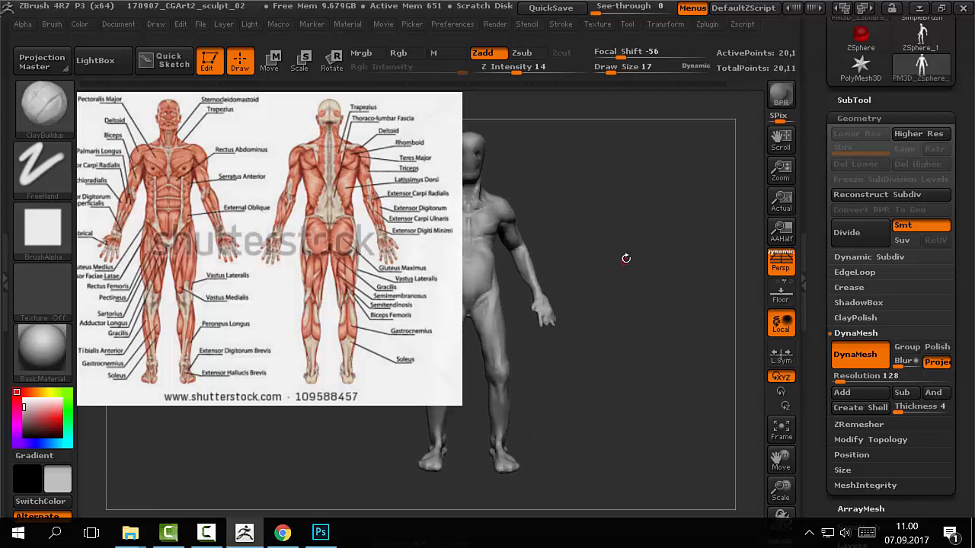
- Enlarge the anatomy reference in Spotlight and overlay it semi-transparently on the figure to compare the proportions
{"action": "key", "text": "shift"}
{"action": "key", "text": "shift+z"}
{"action": "key", "text": "shift+z"}
{"action": "key", "text": "z"}
{"action": "left_click_drag", "start_coordinate": [270, 242], "coordinate": [568, 292]}
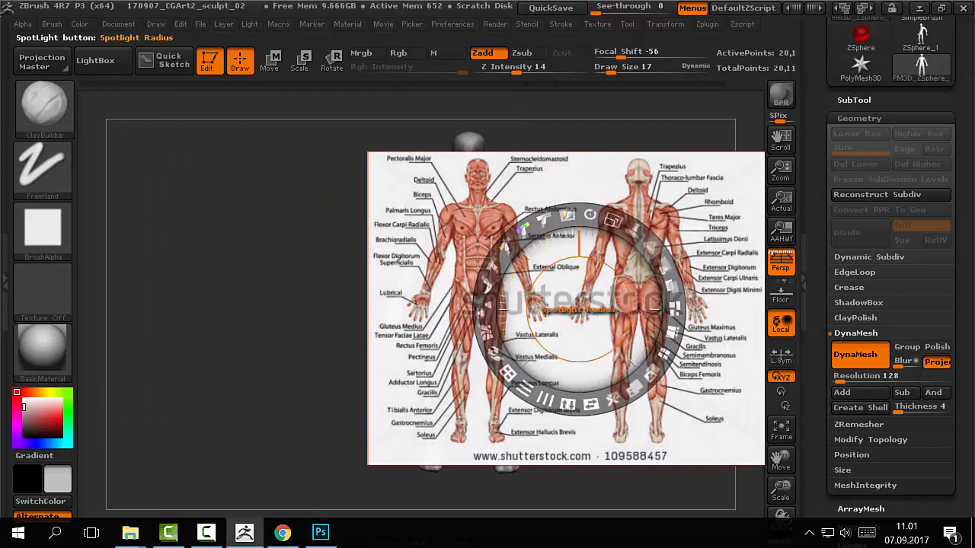
{"action": "left_click_drag", "start_coordinate": [657, 251], "coordinate": [628, 227]}
{"action": "mouse_move", "coordinate": [585, 280]}
{"action": "left_mouse_down"}
{"action": "mouse_move", "coordinate": [600, 281]}
{"action": "mouse_move", "coordinate": [594, 285]}
{"action": "left_mouse_up"}
{"action": "left_click_drag", "start_coordinate": [621, 225], "coordinate": [609, 222]}
{"action": "left_click_drag", "start_coordinate": [583, 285], "coordinate": [727, 288]}
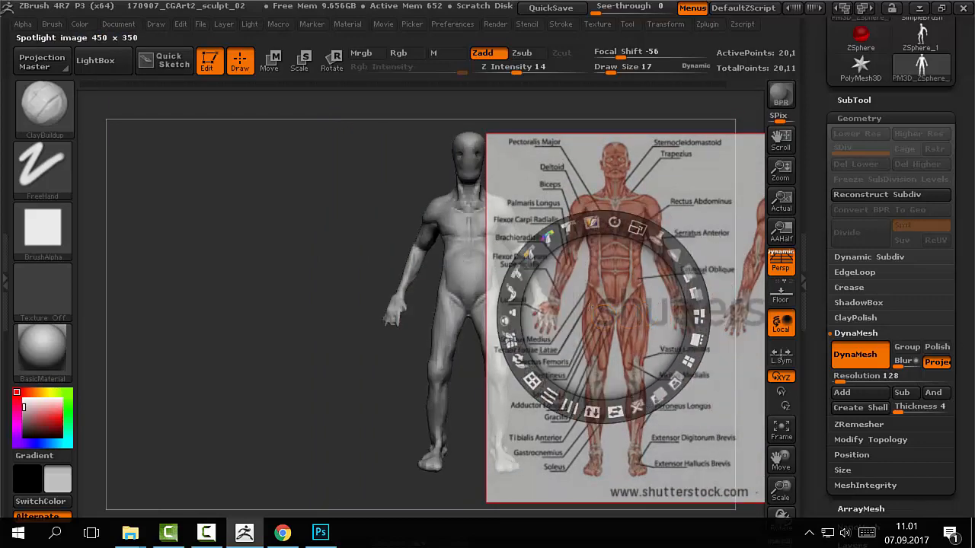
{"action": "left_click_drag", "start_coordinate": [641, 290], "coordinate": [492, 282]}
{"action": "left_click_drag", "start_coordinate": [493, 222], "coordinate": [503, 226]}
{"action": "left_click_drag", "start_coordinate": [491, 264], "coordinate": [489, 271]}
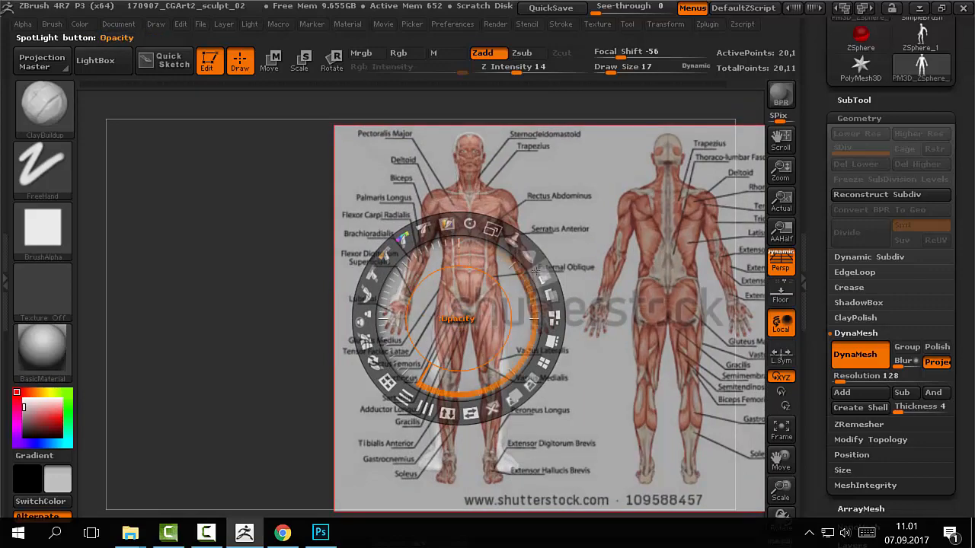
- Restore the reference image's opacity, shrink it, place it beside the figure and leave Spotlight editing
{"action": "left_click_drag", "start_coordinate": [542, 276], "coordinate": [508, 341]}
{"action": "left_click_drag", "start_coordinate": [496, 231], "coordinate": [434, 228]}
{"action": "left_click_drag", "start_coordinate": [613, 263], "coordinate": [303, 184]}
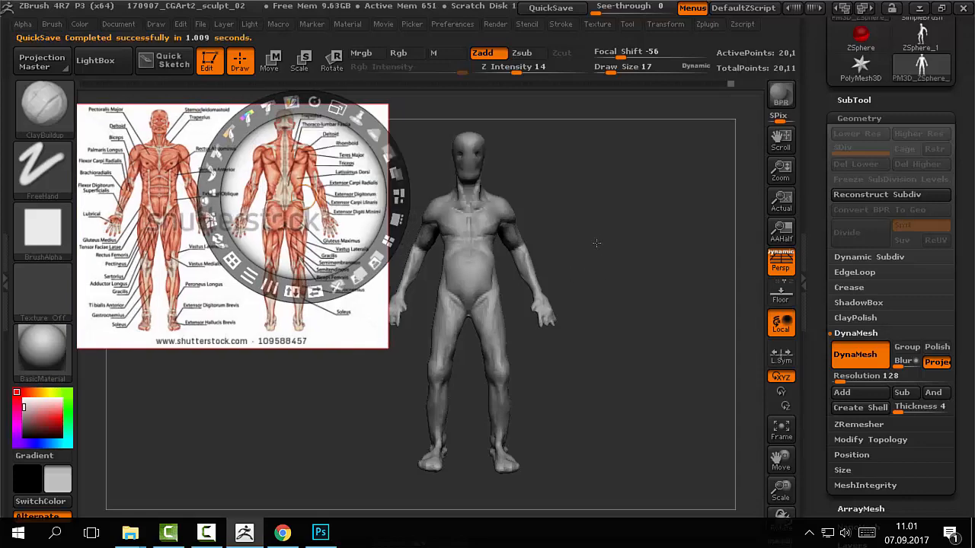
{"action": "key", "text": "z"}
- Build up the back of the upper arm and the elbow with the ClayBuildup brush at draw size 34
{"action": "mouse_move", "coordinate": [613, 246]}
{"action": "left_mouse_down"}
{"action": "mouse_move", "coordinate": [655, 248]}
{"action": "mouse_move", "coordinate": [644, 194]}
{"action": "mouse_move", "coordinate": [614, 217]}
{"action": "mouse_move", "coordinate": [574, 214]}
{"action": "mouse_move", "coordinate": [606, 227]}
{"action": "mouse_move", "coordinate": [635, 214]}
{"action": "mouse_move", "coordinate": [503, 198]}
{"action": "mouse_move", "coordinate": [480, 220]}
{"action": "mouse_move", "coordinate": [502, 251]}
{"action": "mouse_move", "coordinate": [579, 263]}
{"action": "left_mouse_up"}
{"action": "key", "text": "b"}
{"action": "key", "text": "m"}
{"action": "key", "text": "v"}
{"action": "key", "text": "s"}
{"action": "key", "text": "s"}
{"action": "key", "text": "b"}
{"action": "left_click", "coordinate": [607, 207]}
{"action": "mouse_move", "coordinate": [517, 280]}
{"action": "left_mouse_down"}
{"action": "mouse_move", "coordinate": [495, 279]}
{"action": "mouse_move", "coordinate": [554, 277]}
{"action": "left_mouse_up"}
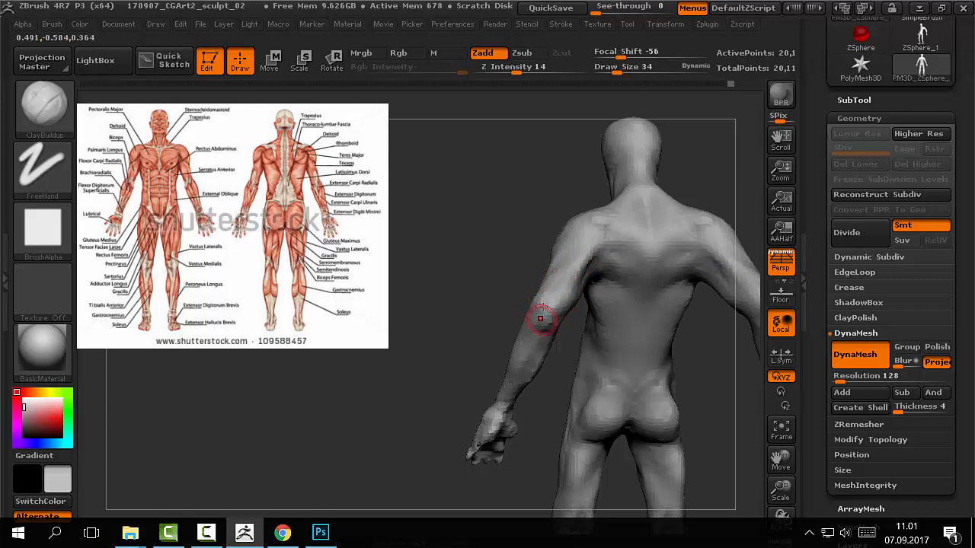
{"action": "mouse_move", "coordinate": [567, 289]}
{"action": "left_mouse_down"}
{"action": "mouse_move", "coordinate": [564, 370]}
{"action": "mouse_move", "coordinate": [553, 374]}
{"action": "mouse_move", "coordinate": [489, 327]}
{"action": "mouse_move", "coordinate": [570, 339]}
{"action": "mouse_move", "coordinate": [567, 319]}
{"action": "left_mouse_up"}
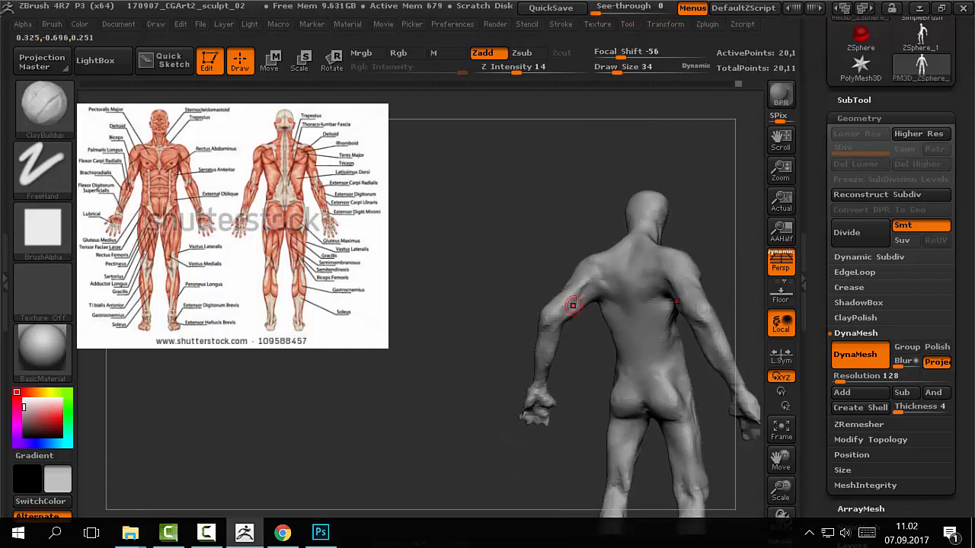
{"action": "left_click_drag", "start_coordinate": [585, 334], "coordinate": [564, 309]}
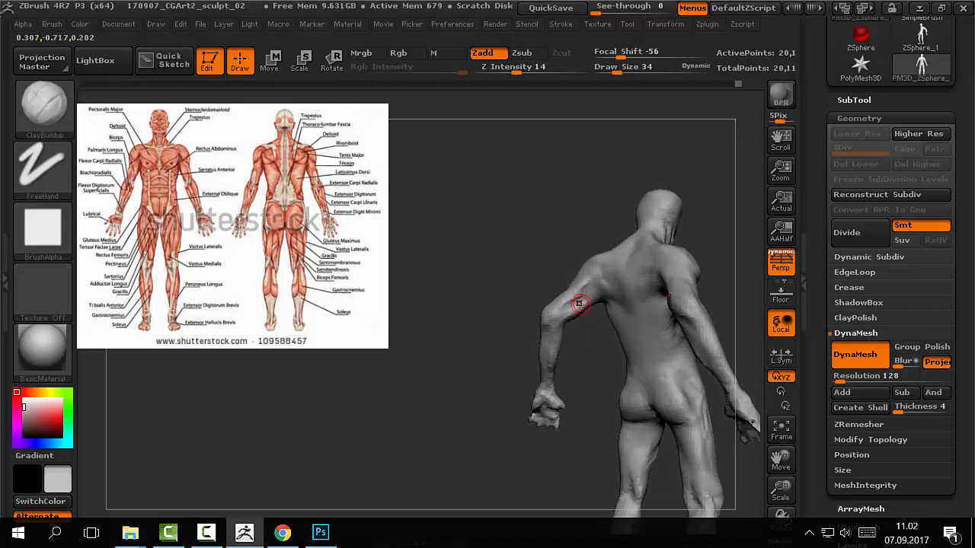
{"action": "mouse_move", "coordinate": [580, 326]}
{"action": "left_mouse_down", "text": "shift"}
{"action": "mouse_move", "coordinate": [589, 337]}
{"action": "mouse_move", "coordinate": [572, 303]}
{"action": "mouse_move", "coordinate": [570, 340]}
{"action": "mouse_move", "coordinate": [722, 283]}
{"action": "mouse_move", "coordinate": [618, 293]}
{"action": "mouse_move", "coordinate": [593, 323]}
{"action": "left_mouse_up", "text": "shift"}
- Carve the muscle separations on the upper arm near the elbow with the Dam_Standard brush, setting the draw size to 19
{"action": "key", "text": "b"}
{"action": "key", "text": "d"}
{"action": "key", "text": "s"}
{"action": "mouse_move", "coordinate": [633, 292]}
{"action": "left_mouse_down", "text": "shift"}
{"action": "mouse_move", "coordinate": [643, 314]}
{"action": "mouse_move", "coordinate": [634, 280]}
{"action": "mouse_move", "coordinate": [633, 309]}
{"action": "left_mouse_up", "text": "shift"}
{"action": "key", "text": "s"}
{"action": "mouse_move", "coordinate": [633, 310]}
{"action": "left_mouse_down"}
{"action": "mouse_move", "coordinate": [616, 329]}
{"action": "mouse_move", "coordinate": [622, 296]}
{"action": "mouse_move", "coordinate": [589, 305]}
{"action": "left_mouse_up"}
{"action": "key", "text": "s"}
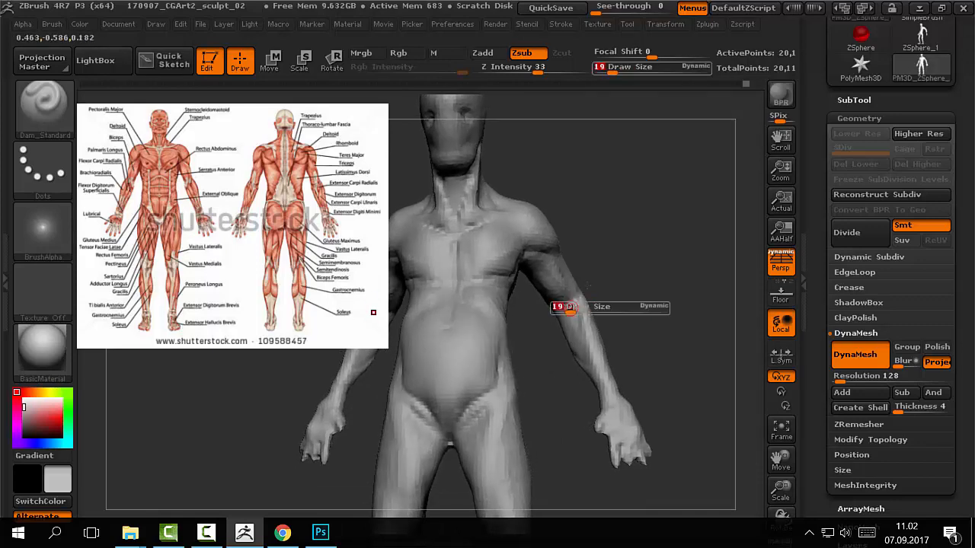
- Build up the biceps and forearm muscles from the front with the ClayBuildup brush at draw size 34
{"action": "key", "text": "b"}
{"action": "key", "text": "c"}
{"action": "key", "text": "b"}
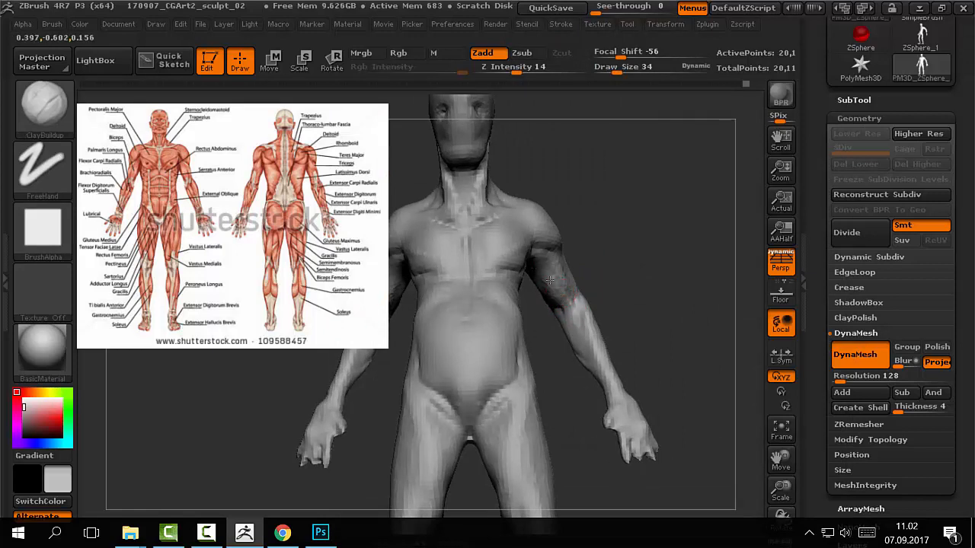
{"action": "mouse_move", "coordinate": [614, 298]}
{"action": "left_mouse_down"}
{"action": "mouse_move", "coordinate": [624, 285]}
{"action": "mouse_move", "coordinate": [564, 266]}
{"action": "mouse_move", "coordinate": [561, 289]}
{"action": "left_mouse_up"}
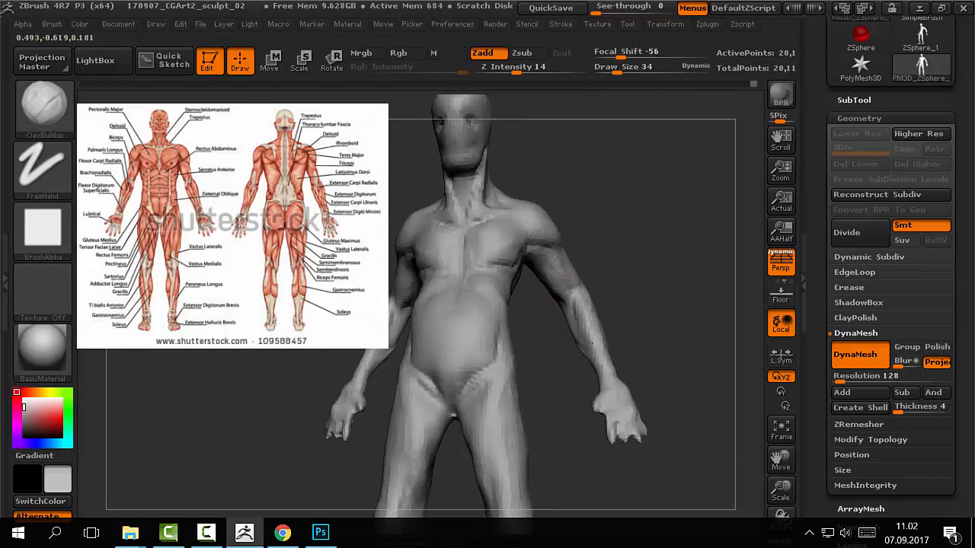
{"action": "left_click_drag", "start_coordinate": [605, 346], "coordinate": [619, 314]}
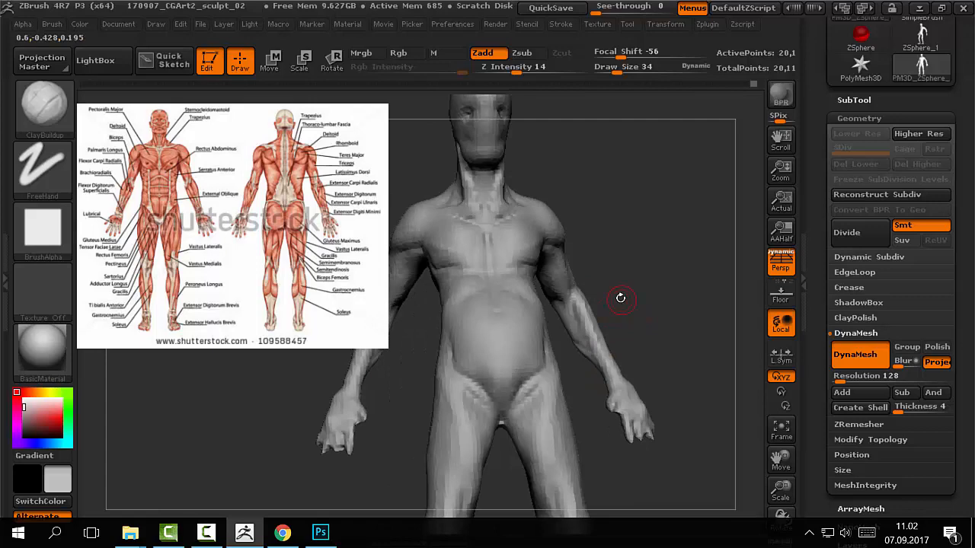
- Carve the inner elbow and the adjoining forearm separations with the Dam_Standard brush at draw size 25
{"action": "key", "text": "b"}
{"action": "key", "text": "d"}
{"action": "key", "text": "s"}
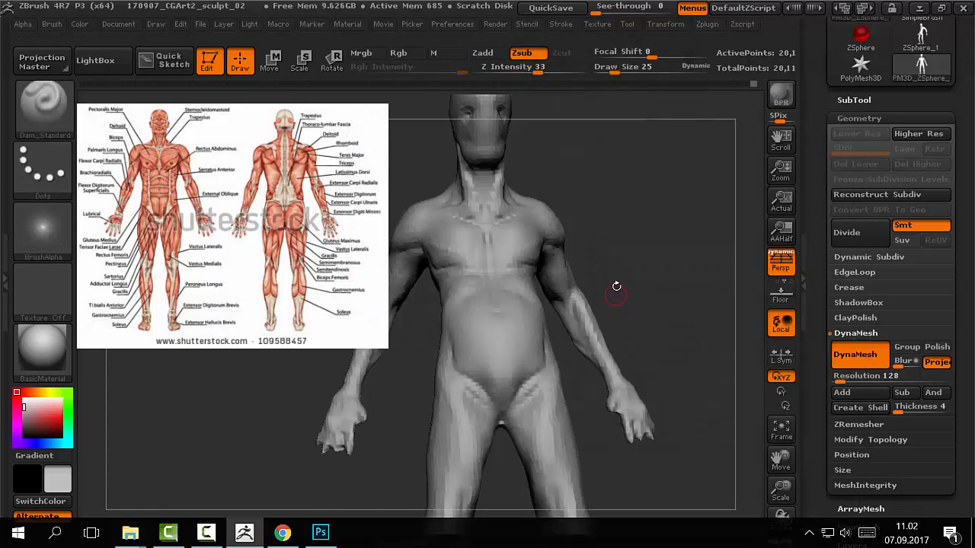
{"action": "left_click_drag", "start_coordinate": [614, 289], "coordinate": [614, 291], "text": "alt"}
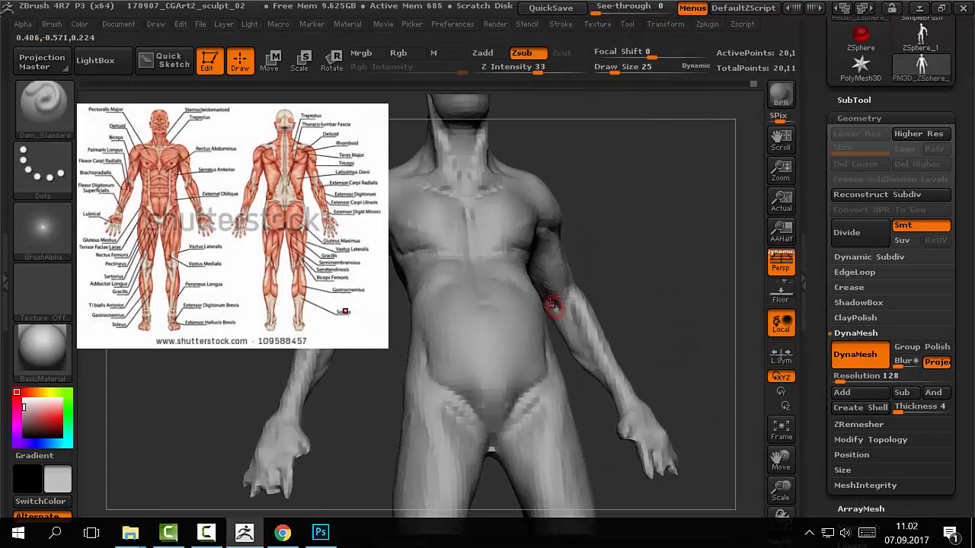
{"action": "right_click_drag", "start_coordinate": [553, 307], "coordinate": [587, 302]}
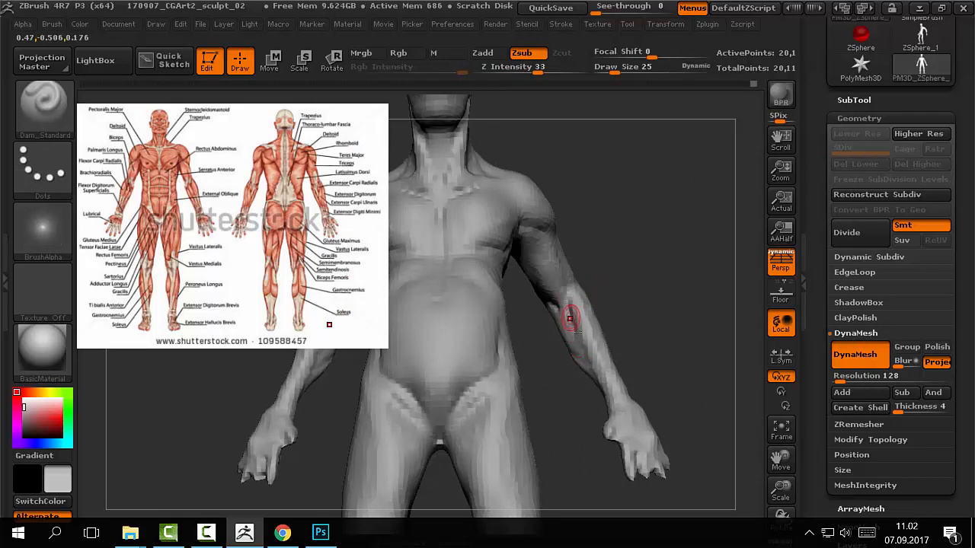
{"action": "mouse_move", "coordinate": [633, 328]}
{"action": "right_mouse_down", "text": "ctrl"}
{"action": "mouse_move", "coordinate": [635, 296]}
{"action": "mouse_move", "coordinate": [628, 313]}
{"action": "mouse_move", "coordinate": [638, 316]}
{"action": "mouse_move", "coordinate": [566, 331]}
{"action": "right_mouse_up", "text": "ctrl"}
- Build up the forearm, wrist and back of the elbow with the ClayBuildup brush at draw size 37
{"action": "key", "text": "b"}
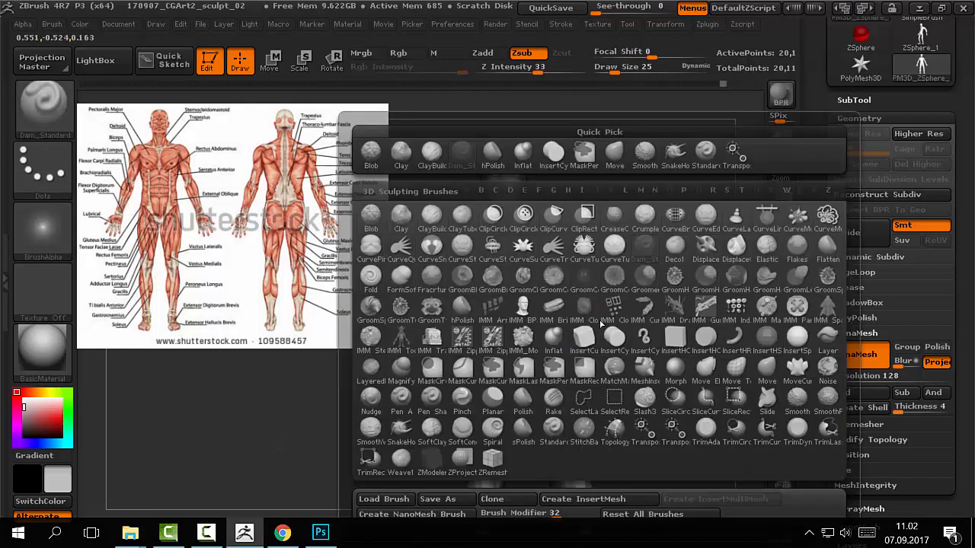
{"action": "key", "text": "c"}
{"action": "key", "text": "b"}
{"action": "right_click_drag", "start_coordinate": [635, 296], "coordinate": [627, 309]}
{"action": "key", "text": "bracketright"}
{"action": "key", "text": "bracketright"}
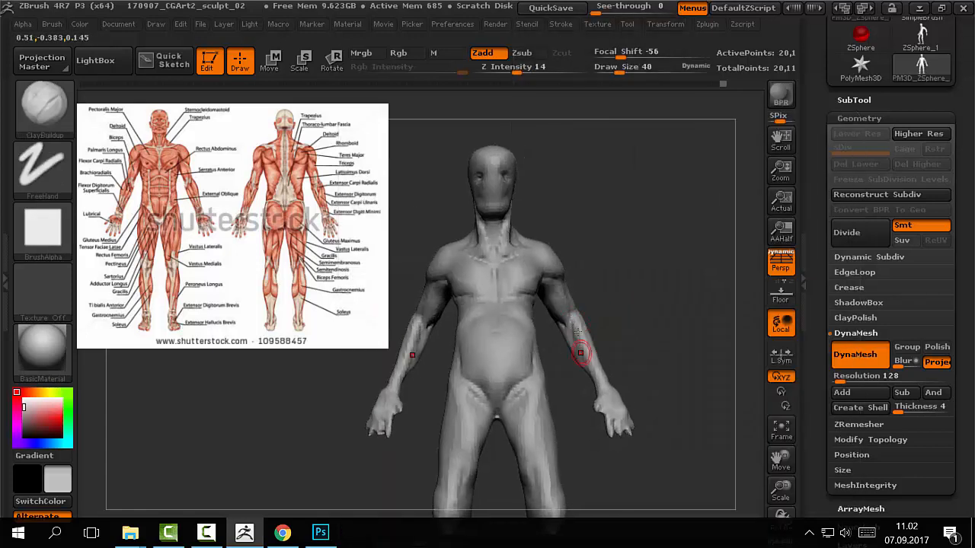
{"action": "right_click_drag", "start_coordinate": [599, 381], "coordinate": [589, 328]}
{"action": "mouse_move", "coordinate": [634, 351]}
{"action": "right_mouse_down"}
{"action": "mouse_move", "coordinate": [664, 387]}
{"action": "mouse_move", "coordinate": [629, 389]}
{"action": "mouse_move", "coordinate": [641, 366]}
{"action": "mouse_move", "coordinate": [595, 368]}
{"action": "mouse_move", "coordinate": [626, 374]}
{"action": "mouse_move", "coordinate": [619, 396]}
{"action": "mouse_move", "coordinate": [580, 398]}
{"action": "mouse_move", "coordinate": [396, 271]}
{"action": "right_mouse_up"}
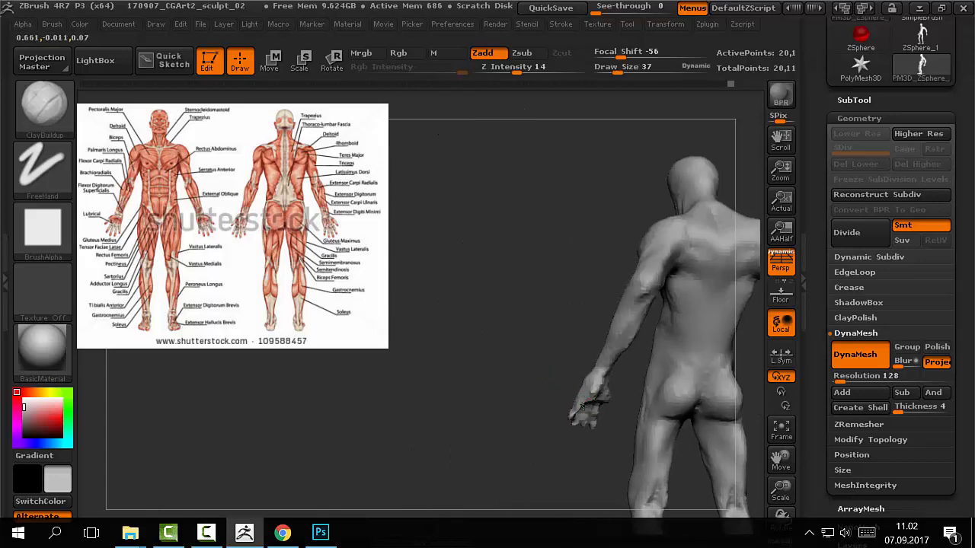
{"action": "right_click_drag", "start_coordinate": [520, 354], "coordinate": [588, 400]}
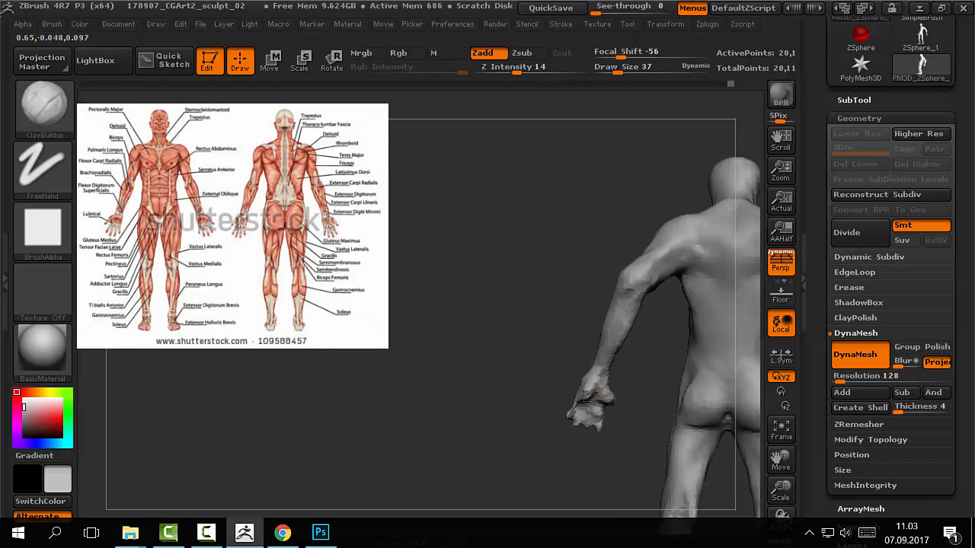
{"action": "mouse_move", "coordinate": [542, 383]}
{"action": "left_mouse_down"}
{"action": "mouse_move", "coordinate": [648, 401]}
{"action": "mouse_move", "coordinate": [433, 259]}
{"action": "mouse_move", "coordinate": [686, 364]}
{"action": "mouse_move", "coordinate": [660, 364]}
{"action": "mouse_move", "coordinate": [631, 326]}
{"action": "mouse_move", "coordinate": [673, 274]}
{"action": "mouse_move", "coordinate": [599, 271]}
{"action": "mouse_move", "coordinate": [483, 242]}
{"action": "mouse_move", "coordinate": [523, 233]}
{"action": "mouse_move", "coordinate": [559, 278]}
{"action": "mouse_move", "coordinate": [526, 242]}
{"action": "left_mouse_up"}
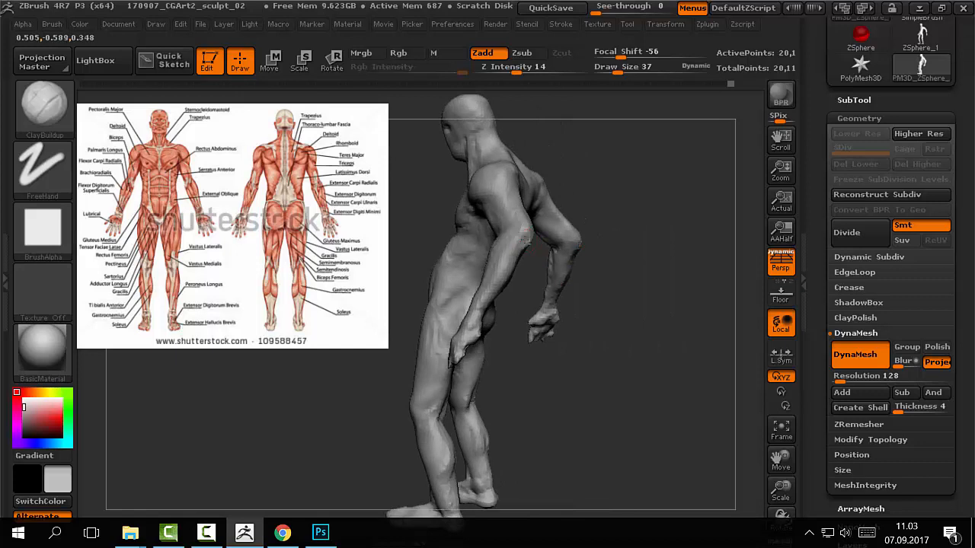
{"action": "mouse_move", "coordinate": [611, 220]}
{"action": "left_mouse_down"}
{"action": "mouse_move", "coordinate": [511, 228]}
{"action": "mouse_move", "coordinate": [522, 246]}
{"action": "mouse_move", "coordinate": [581, 201]}
{"action": "mouse_move", "coordinate": [629, 259]}
{"action": "mouse_move", "coordinate": [599, 241]}
{"action": "mouse_move", "coordinate": [622, 239]}
{"action": "mouse_move", "coordinate": [660, 196]}
{"action": "mouse_move", "coordinate": [663, 235]}
{"action": "mouse_move", "coordinate": [648, 244]}
{"action": "mouse_move", "coordinate": [682, 250]}
{"action": "mouse_move", "coordinate": [645, 294]}
{"action": "left_mouse_up"}
- Build up the calf and ankle with the ClayBuildup brush at draw size 37, undoing the last stroke
{"action": "mouse_move", "coordinate": [607, 348]}
{"action": "left_mouse_down", "text": "alt"}
{"action": "mouse_move", "coordinate": [620, 338]}
{"action": "mouse_move", "coordinate": [616, 351]}
{"action": "mouse_move", "coordinate": [615, 329]}
{"action": "mouse_move", "coordinate": [631, 352]}
{"action": "mouse_move", "coordinate": [652, 331]}
{"action": "mouse_move", "coordinate": [548, 398]}
{"action": "mouse_move", "coordinate": [507, 318]}
{"action": "left_mouse_up", "text": "alt"}
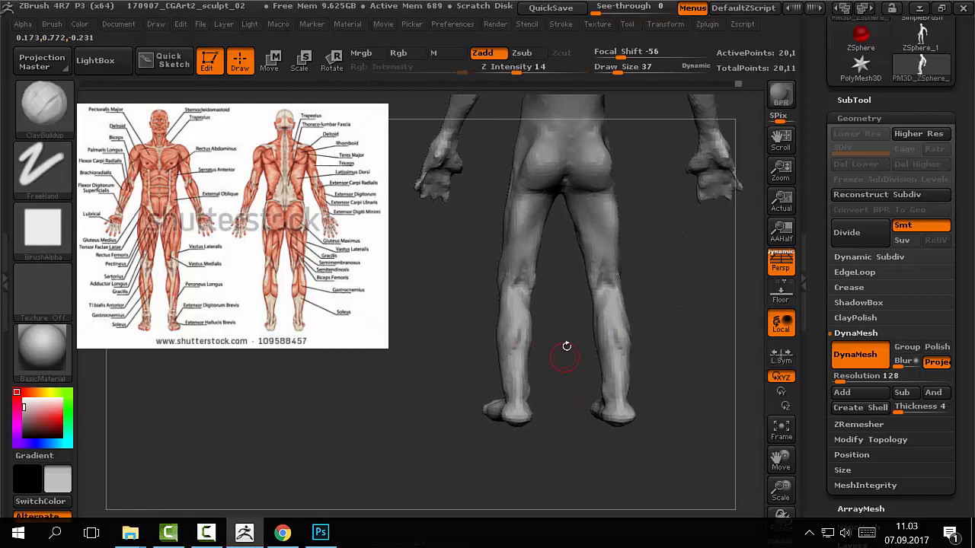
{"action": "left_click_drag", "start_coordinate": [568, 352], "coordinate": [518, 328]}
{"action": "left_click_drag", "start_coordinate": [565, 352], "coordinate": [517, 332]}
{"action": "mouse_move", "coordinate": [488, 367]}
{"action": "left_mouse_down"}
{"action": "mouse_move", "coordinate": [525, 352]}
{"action": "mouse_move", "coordinate": [509, 377]}
{"action": "mouse_move", "coordinate": [475, 341]}
{"action": "mouse_move", "coordinate": [504, 365]}
{"action": "mouse_move", "coordinate": [499, 348]}
{"action": "mouse_move", "coordinate": [564, 355]}
{"action": "mouse_move", "coordinate": [533, 351]}
{"action": "mouse_move", "coordinate": [507, 368]}
{"action": "left_mouse_up"}
{"action": "key", "text": "ctrl+z"}
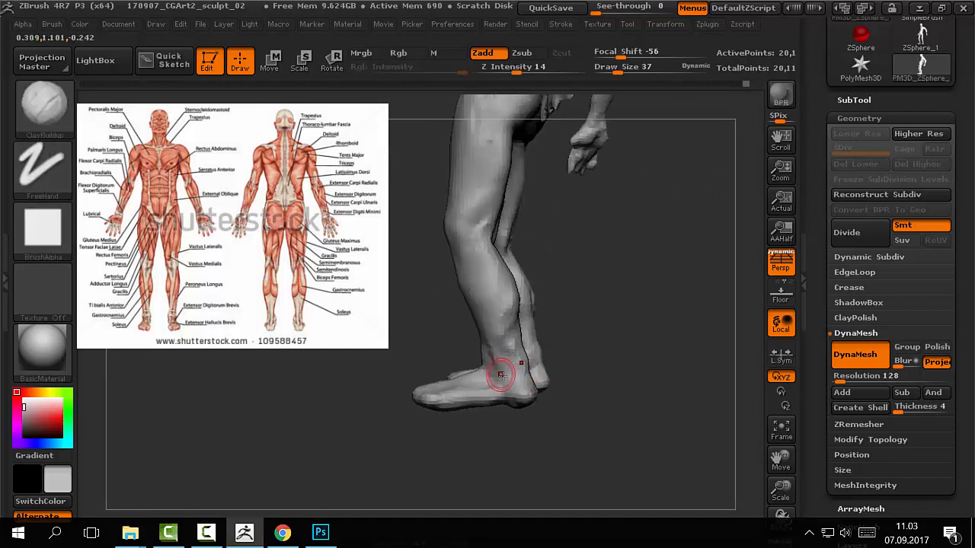
- Smooth the ankle and the lower part of the leg
{"action": "left_click_drag", "start_coordinate": [489, 379], "coordinate": [495, 348], "text": "shift"}
{"action": "mouse_move", "coordinate": [662, 337]}
{"action": "left_mouse_down"}
{"action": "mouse_move", "coordinate": [526, 311]}
{"action": "mouse_move", "coordinate": [524, 381]}
{"action": "left_mouse_up"}
{"action": "mouse_move", "coordinate": [517, 337]}
{"action": "left_mouse_down", "text": "shift"}
{"action": "mouse_move", "coordinate": [526, 379]}
{"action": "mouse_move", "coordinate": [517, 358]}
{"action": "left_mouse_up", "text": "shift"}
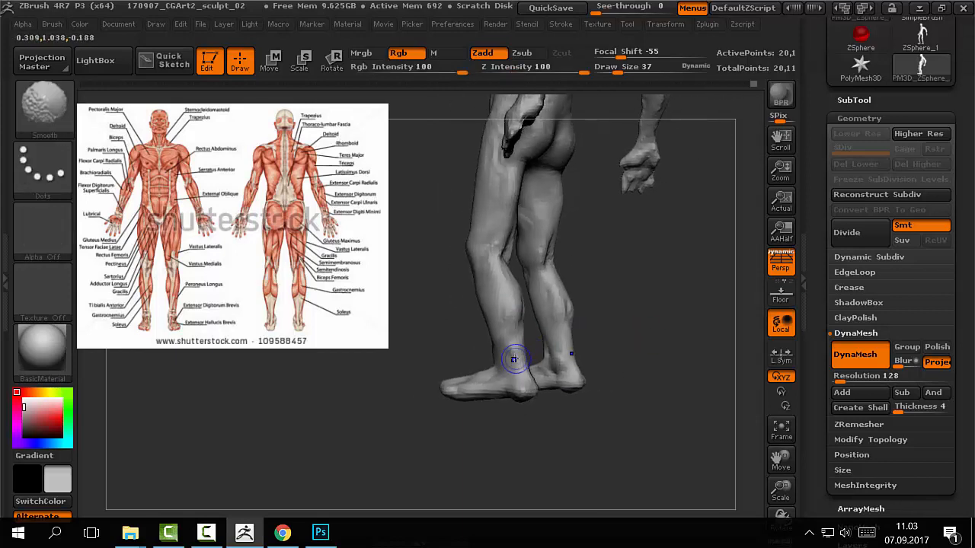
{"action": "mouse_move", "coordinate": [608, 321]}
{"action": "left_mouse_down", "text": "shift"}
{"action": "mouse_move", "coordinate": [618, 322]}
{"action": "mouse_move", "coordinate": [526, 325]}
{"action": "left_mouse_up", "text": "shift"}
- Turn off perspective and push the front of the legs back in side view with the Move brush at draw size 334
{"action": "left_click_drag", "start_coordinate": [672, 294], "coordinate": [612, 351], "text": "alt"}
{"action": "left_click_drag", "start_coordinate": [583, 212], "coordinate": [569, 233]}
{"action": "left_click_drag", "start_coordinate": [565, 200], "coordinate": [616, 244]}
{"action": "key", "text": "p"}
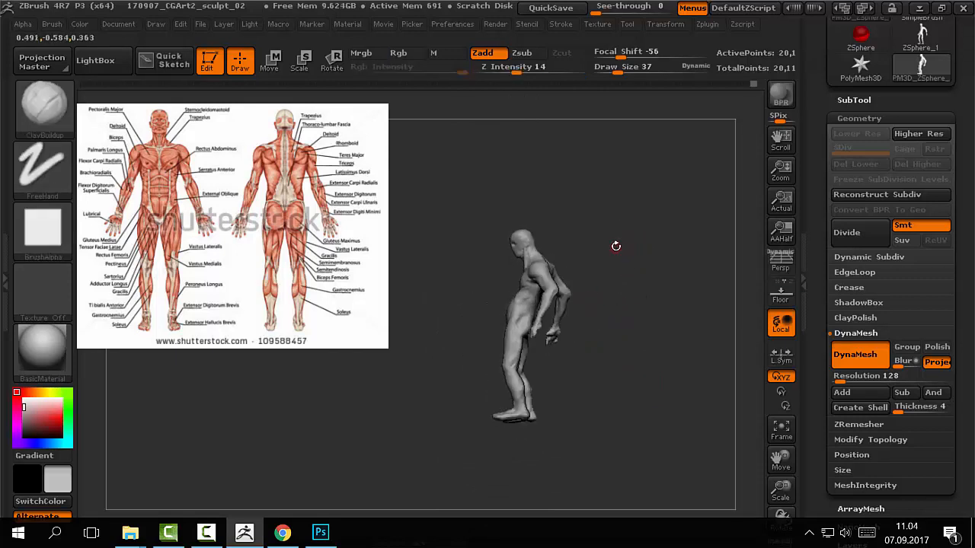
{"action": "left_click_drag", "start_coordinate": [455, 264], "coordinate": [667, 299]}
{"action": "key", "text": "b"}
{"action": "key", "text": "n"}
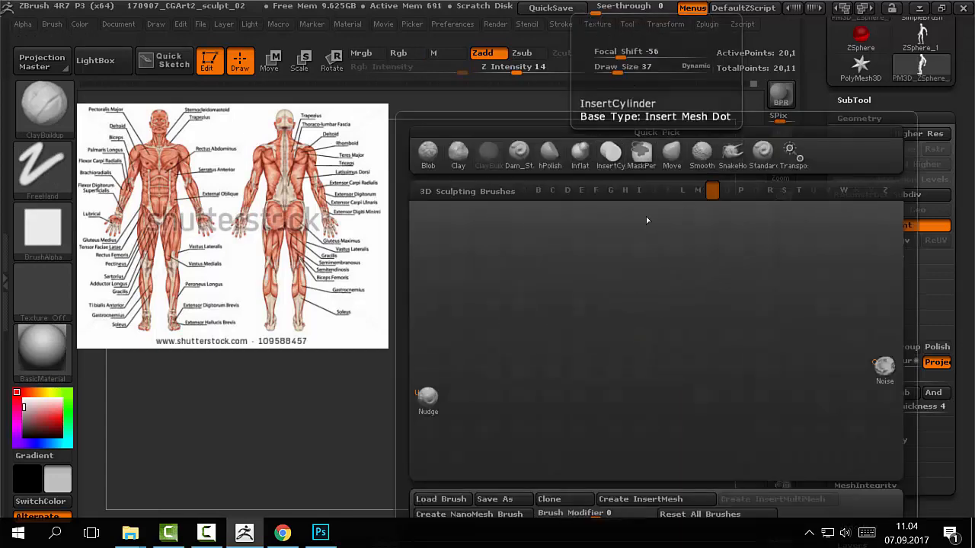
{"action": "key", "text": "b"}
{"action": "key", "text": "m"}
{"action": "key", "text": "v"}
{"action": "key", "text": "s"}
{"action": "left_click_drag", "start_coordinate": [610, 338], "coordinate": [652, 340]}
{"action": "left_click_drag", "start_coordinate": [706, 394], "coordinate": [633, 362], "text": "alt"}
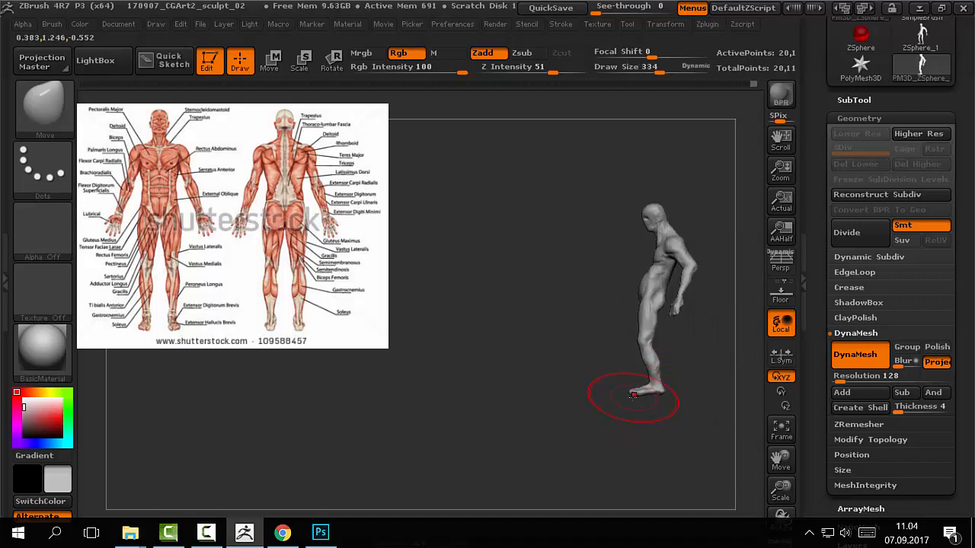
{"action": "left_click_drag", "start_coordinate": [645, 338], "coordinate": [655, 333]}
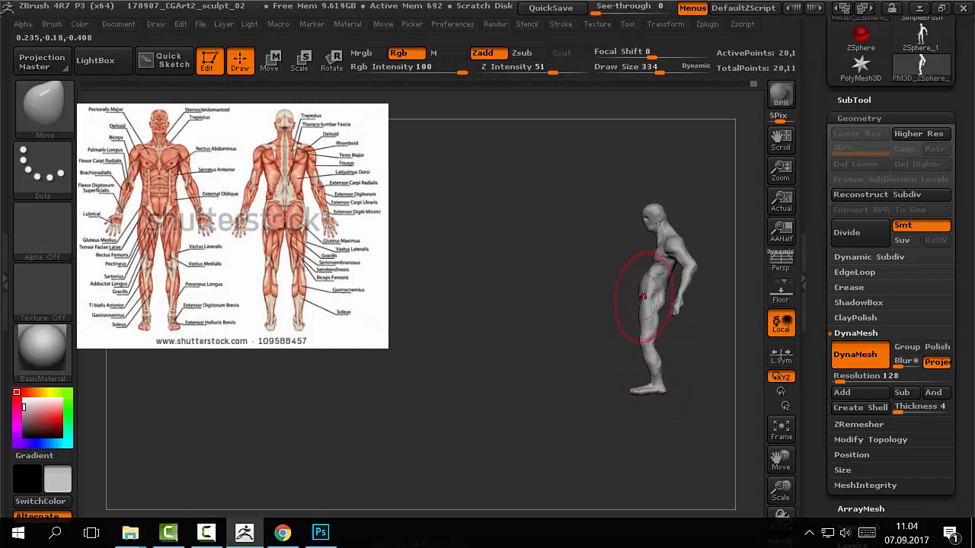
- Adjust the chest and head posture from the side with the Move brush at draw size 251 and Z Intensity 77
{"action": "key", "text": "]"}
{"action": "mouse_move", "coordinate": [659, 246]}
{"action": "left_mouse_down"}
{"action": "mouse_move", "coordinate": [676, 254]}
{"action": "mouse_move", "coordinate": [654, 254]}
{"action": "left_mouse_up"}
{"action": "key", "text": "u"}
{"action": "key", "text": "s"}
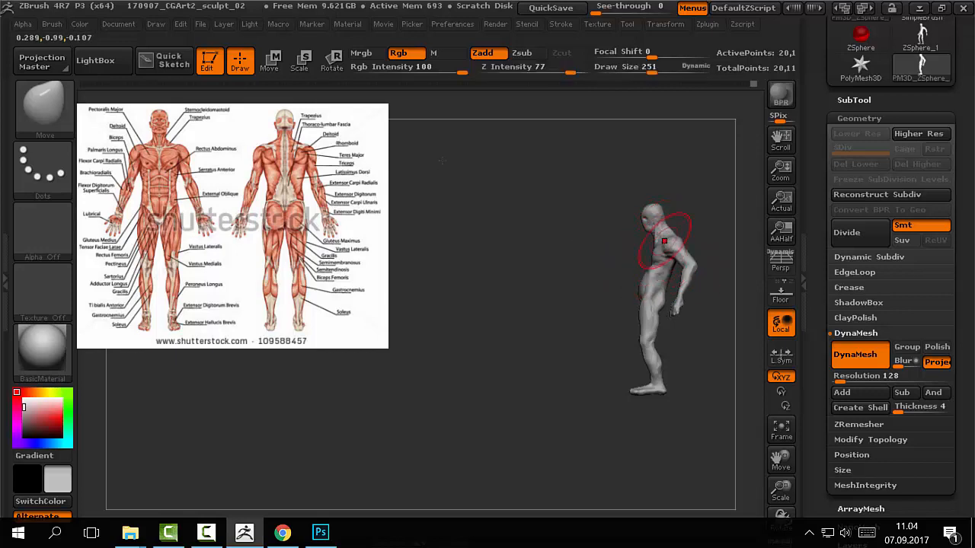
{"action": "left_click_drag", "start_coordinate": [647, 220], "coordinate": [636, 229]}
- Turn perspective back on and reshape the front of the upper thigh with the Move brush at draw size 156
{"action": "mouse_move", "coordinate": [592, 275]}
{"action": "left_mouse_down"}
{"action": "mouse_move", "coordinate": [687, 298]}
{"action": "mouse_move", "coordinate": [713, 335]}
{"action": "mouse_move", "coordinate": [703, 234]}
{"action": "mouse_move", "coordinate": [663, 239]}
{"action": "mouse_move", "coordinate": [546, 329]}
{"action": "mouse_move", "coordinate": [525, 330]}
{"action": "left_mouse_up"}
{"action": "key", "text": "p"}
{"action": "key", "text": "s"}
{"action": "left_click_drag", "start_coordinate": [534, 330], "coordinate": [526, 330]}
{"action": "mouse_move", "coordinate": [525, 335]}
{"action": "left_mouse_down", "text": "alt"}
{"action": "mouse_move", "coordinate": [528, 363]}
{"action": "mouse_move", "coordinate": [552, 357]}
{"action": "left_mouse_up", "text": "alt"}
{"action": "key", "text": "s"}
{"action": "left_click", "coordinate": [598, 341]}
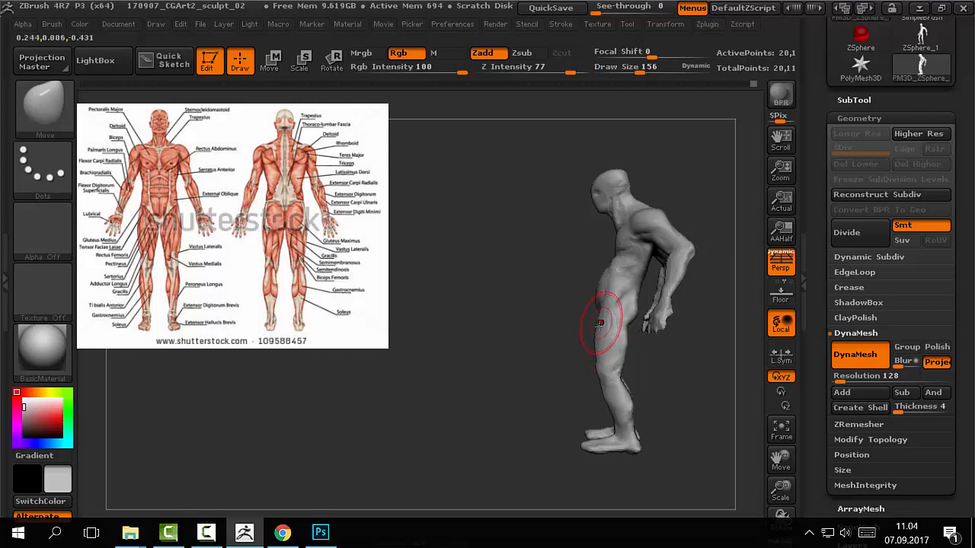
{"action": "mouse_move", "coordinate": [555, 359]}
{"action": "left_mouse_down"}
{"action": "mouse_move", "coordinate": [570, 355]}
{"action": "mouse_move", "coordinate": [553, 359]}
{"action": "mouse_move", "coordinate": [574, 366]}
{"action": "mouse_move", "coordinate": [561, 366]}
{"action": "mouse_move", "coordinate": [592, 342]}
{"action": "left_mouse_up"}
- Reshape the outer contour of the thighs from the front with the Move brush at draw size 110
{"action": "mouse_move", "coordinate": [638, 370]}
{"action": "left_mouse_down"}
{"action": "mouse_move", "coordinate": [606, 351]}
{"action": "mouse_move", "coordinate": [623, 372]}
{"action": "left_mouse_up"}
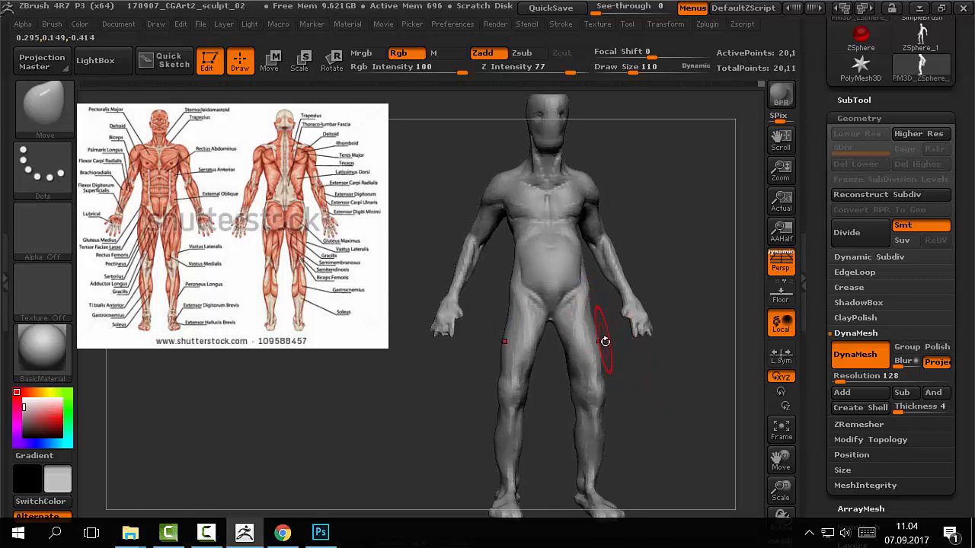
{"action": "mouse_move", "coordinate": [600, 351]}
{"action": "left_mouse_down"}
{"action": "mouse_move", "coordinate": [636, 385]}
{"action": "mouse_move", "coordinate": [609, 385]}
{"action": "left_mouse_up"}
{"action": "key", "text": "u"}
{"action": "mouse_move", "coordinate": [636, 400]}
{"action": "left_mouse_down", "text": "alt"}
{"action": "mouse_move", "coordinate": [663, 155]}
{"action": "mouse_move", "coordinate": [686, 231]}
{"action": "mouse_move", "coordinate": [682, 265]}
{"action": "left_mouse_up", "text": "alt"}
{"action": "key", "text": "s"}
{"action": "mouse_move", "coordinate": [682, 253]}
{"action": "left_mouse_down"}
{"action": "mouse_move", "coordinate": [640, 260]}
{"action": "mouse_move", "coordinate": [635, 279]}
{"action": "mouse_move", "coordinate": [677, 258]}
{"action": "mouse_move", "coordinate": [663, 242]}
{"action": "mouse_move", "coordinate": [565, 251]}
{"action": "mouse_move", "coordinate": [632, 244]}
{"action": "mouse_move", "coordinate": [491, 225]}
{"action": "mouse_move", "coordinate": [491, 205]}
{"action": "left_mouse_up"}
{"action": "mouse_move", "coordinate": [666, 262]}
{"action": "left_mouse_down"}
{"action": "mouse_move", "coordinate": [535, 246]}
{"action": "mouse_move", "coordinate": [665, 262]}
{"action": "mouse_move", "coordinate": [652, 226]}
{"action": "left_mouse_up"}
{"action": "mouse_move", "coordinate": [635, 342]}
{"action": "left_mouse_down", "text": "alt"}
{"action": "mouse_move", "coordinate": [630, 280]}
{"action": "mouse_move", "coordinate": [640, 344]}
{"action": "mouse_move", "coordinate": [626, 343]}
{"action": "left_mouse_up", "text": "alt"}
- Build up the heels and the inner side of the ankles with the ClayBuildup brush at draw size 30
{"action": "key", "text": "b"}
{"action": "key", "text": "c"}
{"action": "key", "text": "b"}
{"action": "key", "text": "s"}
{"action": "mouse_move", "coordinate": [647, 347]}
{"action": "left_mouse_down"}
{"action": "mouse_move", "coordinate": [619, 351]}
{"action": "mouse_move", "coordinate": [637, 347]}
{"action": "mouse_move", "coordinate": [632, 371]}
{"action": "mouse_move", "coordinate": [584, 386]}
{"action": "mouse_move", "coordinate": [584, 413]}
{"action": "mouse_move", "coordinate": [597, 398]}
{"action": "mouse_move", "coordinate": [597, 337]}
{"action": "left_mouse_up"}
{"action": "key", "text": "s"}
{"action": "mouse_move", "coordinate": [629, 337]}
{"action": "left_mouse_down"}
{"action": "mouse_move", "coordinate": [546, 348]}
{"action": "mouse_move", "coordinate": [556, 367]}
{"action": "mouse_move", "coordinate": [601, 315]}
{"action": "left_mouse_up"}
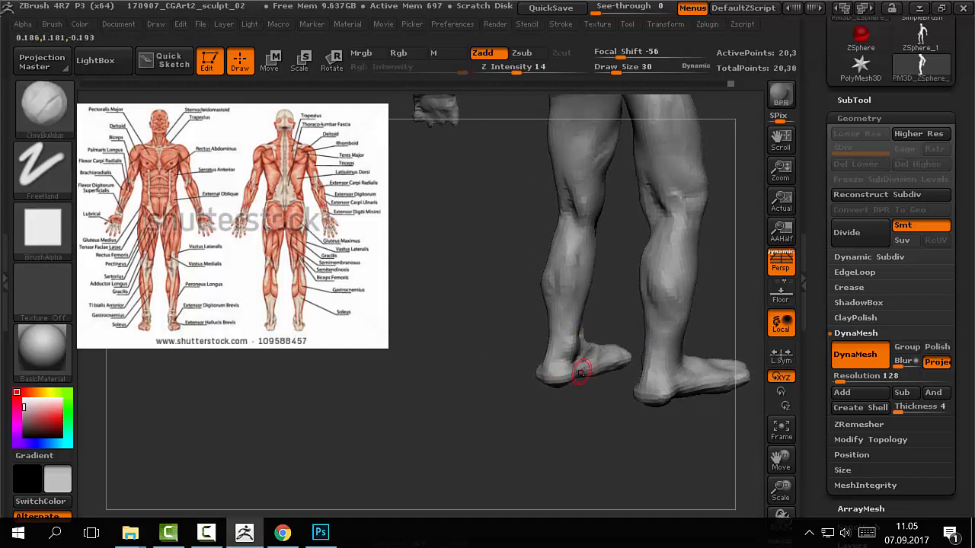
{"action": "mouse_move", "coordinate": [581, 388]}
{"action": "left_mouse_down"}
{"action": "mouse_move", "coordinate": [578, 371]}
{"action": "mouse_move", "coordinate": [652, 388]}
{"action": "left_mouse_up"}
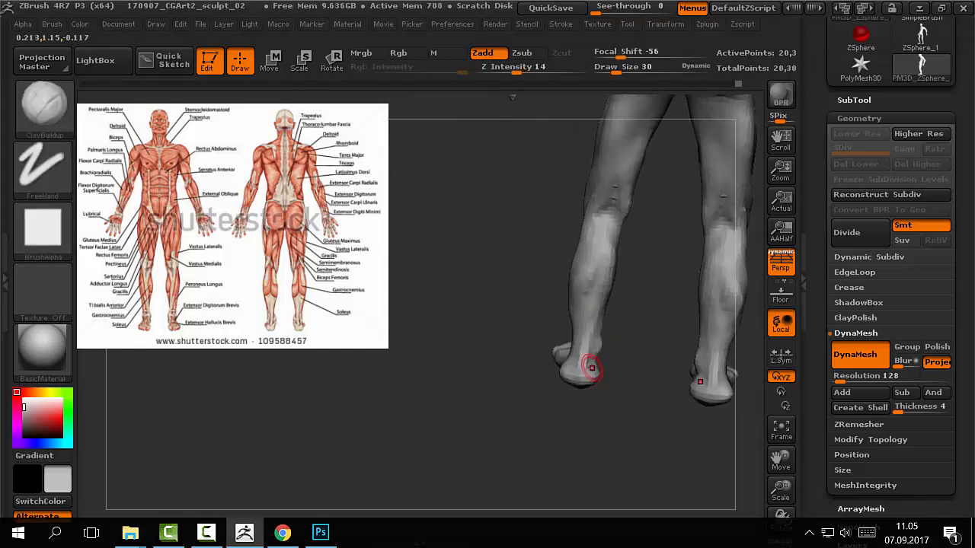
{"action": "mouse_move", "coordinate": [587, 365]}
{"action": "left_mouse_down"}
{"action": "mouse_move", "coordinate": [590, 348]}
{"action": "mouse_move", "coordinate": [609, 379]}
{"action": "mouse_move", "coordinate": [571, 378]}
{"action": "mouse_move", "coordinate": [585, 379]}
{"action": "mouse_move", "coordinate": [621, 418]}
{"action": "mouse_move", "coordinate": [622, 394]}
{"action": "mouse_move", "coordinate": [602, 387]}
{"action": "mouse_move", "coordinate": [613, 364]}
{"action": "left_mouse_up"}
{"action": "key", "text": "shift"}
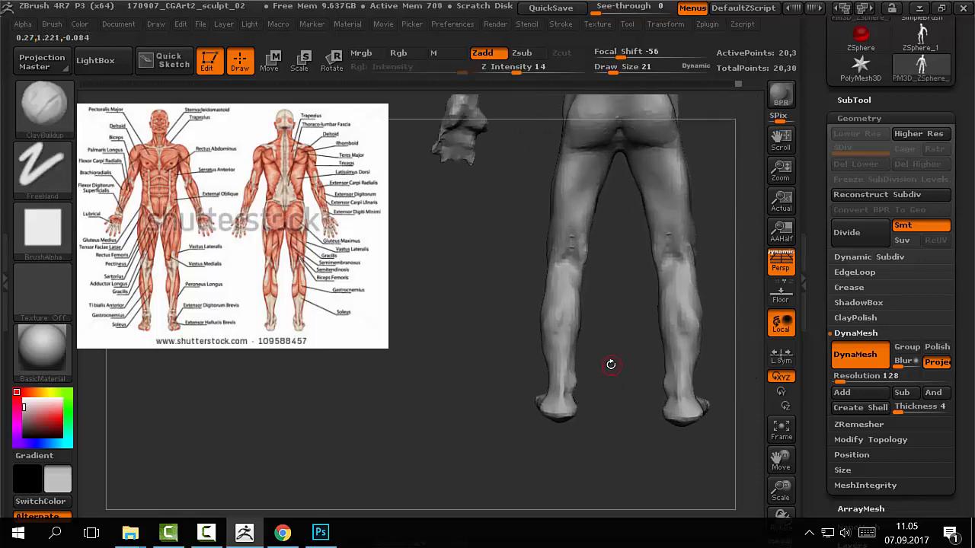
- Adjust the outer contour of the lower legs from behind with the Move brush at draw size 43 and Z Intensity 62
{"action": "key", "text": "b"}
{"action": "key", "text": "m"}
{"action": "key", "text": "v"}
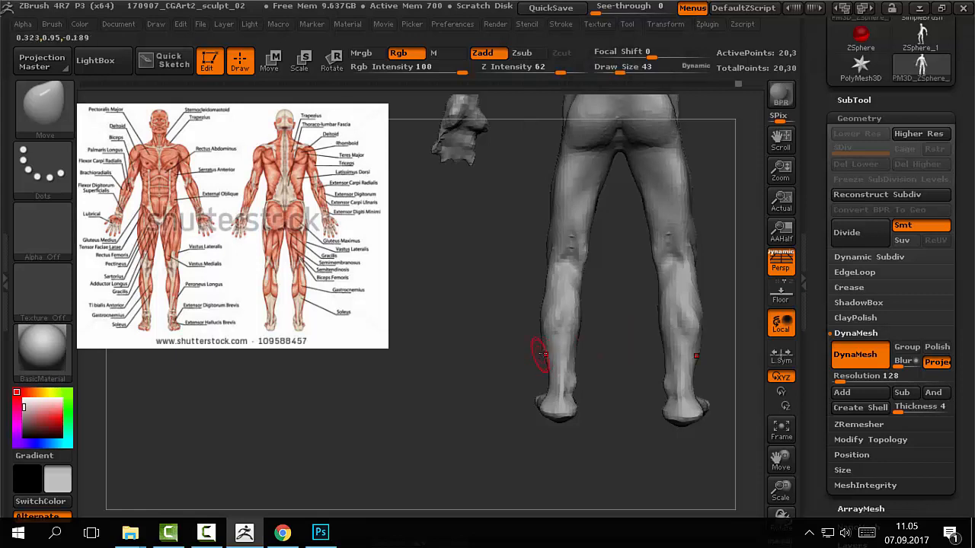
{"action": "mouse_move", "coordinate": [531, 354]}
{"action": "left_mouse_down"}
{"action": "mouse_move", "coordinate": [518, 355]}
{"action": "mouse_move", "coordinate": [536, 352]}
{"action": "left_mouse_up"}
{"action": "mouse_move", "coordinate": [542, 351]}
{"action": "left_mouse_down"}
{"action": "mouse_move", "coordinate": [523, 343]}
{"action": "mouse_move", "coordinate": [553, 330]}
{"action": "mouse_move", "coordinate": [616, 335]}
{"action": "mouse_move", "coordinate": [575, 310]}
{"action": "left_mouse_up"}
- Refine the calf and ankle silhouette with the Move brush, bringing its draw size to 84
{"action": "key", "text": "bracketright"}
{"action": "mouse_move", "coordinate": [524, 337]}
{"action": "left_mouse_down"}
{"action": "mouse_move", "coordinate": [635, 353]}
{"action": "mouse_move", "coordinate": [574, 387]}
{"action": "mouse_move", "coordinate": [613, 383]}
{"action": "mouse_move", "coordinate": [622, 405]}
{"action": "mouse_move", "coordinate": [617, 348]}
{"action": "mouse_move", "coordinate": [593, 354]}
{"action": "mouse_move", "coordinate": [598, 344]}
{"action": "left_mouse_up"}
{"action": "key", "text": "bracketright"}
{"action": "key", "text": "bracketleft"}
{"action": "key", "text": "bracketleft"}
{"action": "key", "text": "bracketleft"}
{"action": "mouse_move", "coordinate": [601, 380]}
{"action": "left_mouse_down"}
{"action": "mouse_move", "coordinate": [609, 359]}
{"action": "mouse_move", "coordinate": [616, 385]}
{"action": "mouse_move", "coordinate": [597, 412]}
{"action": "mouse_move", "coordinate": [607, 338]}
{"action": "mouse_move", "coordinate": [614, 345]}
{"action": "mouse_move", "coordinate": [538, 382]}
{"action": "left_mouse_up"}
{"action": "key", "text": "bracketleft"}
{"action": "left_click_drag", "start_coordinate": [617, 375], "coordinate": [642, 375]}
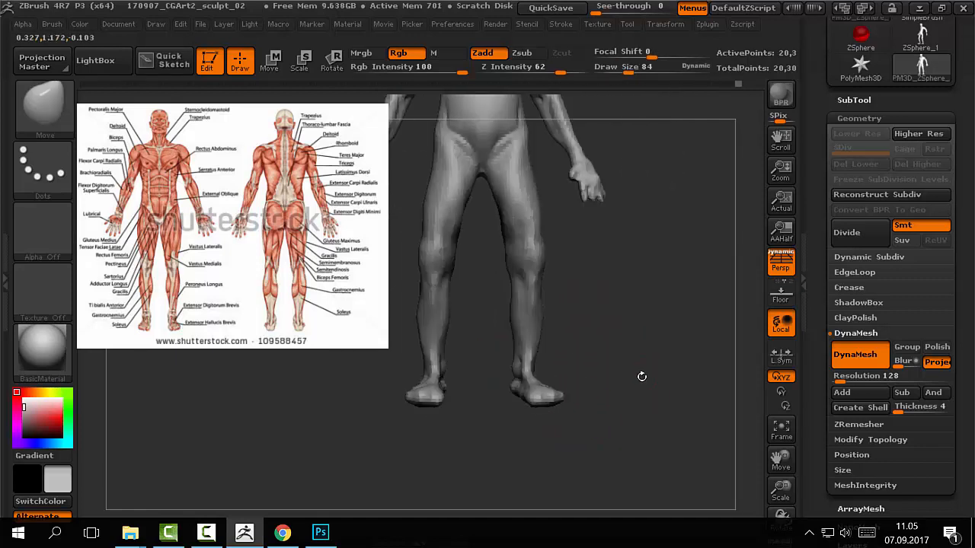
- Build up the toes and the tops of the feet with the ClayBuildup brush, using draw sizes 43 and 30
{"action": "key", "text": "b"}
{"action": "key", "text": "c"}
{"action": "key", "text": "b"}
{"action": "key", "text": "s"}
{"action": "left_click_drag", "start_coordinate": [618, 344], "coordinate": [528, 416]}
{"action": "key", "text": "s"}
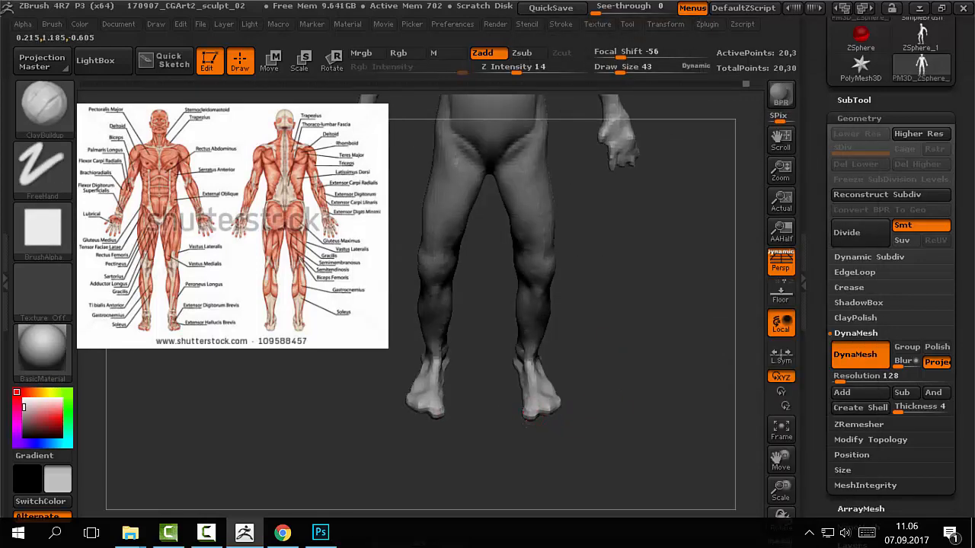
{"action": "key", "text": "s"}
{"action": "mouse_move", "coordinate": [548, 411]}
{"action": "left_mouse_down"}
{"action": "mouse_move", "coordinate": [584, 398]}
{"action": "mouse_move", "coordinate": [525, 417]}
{"action": "left_mouse_up"}
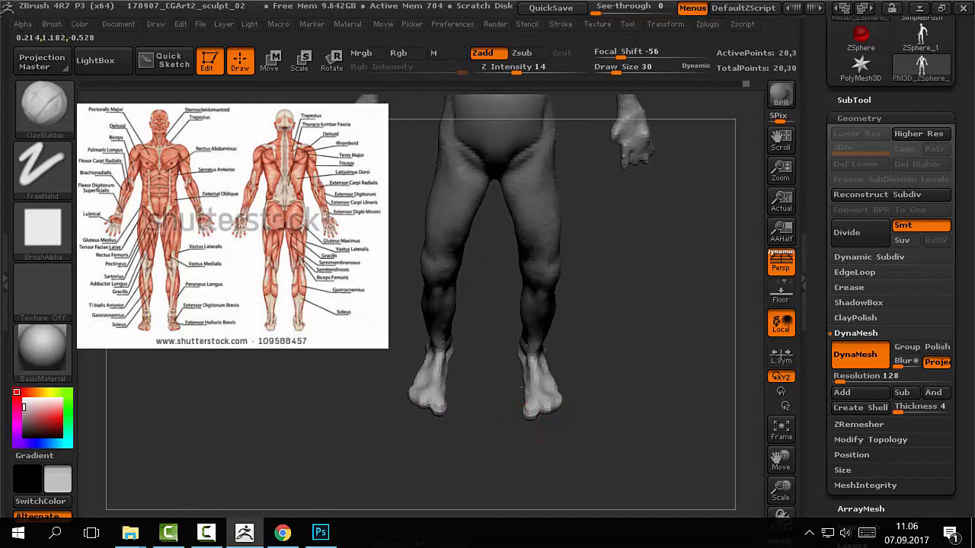
- Build up the heels with the ClayBuildup brush at draw size 34 and smooth the soles of the feet
{"action": "mouse_move", "coordinate": [555, 382]}
{"action": "left_mouse_down"}
{"action": "mouse_move", "coordinate": [589, 332]}
{"action": "mouse_move", "coordinate": [583, 373]}
{"action": "mouse_move", "coordinate": [637, 348]}
{"action": "mouse_move", "coordinate": [543, 365]}
{"action": "mouse_move", "coordinate": [535, 387]}
{"action": "mouse_move", "coordinate": [536, 371]}
{"action": "mouse_move", "coordinate": [566, 391]}
{"action": "mouse_move", "coordinate": [561, 414]}
{"action": "mouse_move", "coordinate": [491, 381]}
{"action": "mouse_move", "coordinate": [520, 431]}
{"action": "left_mouse_up"}
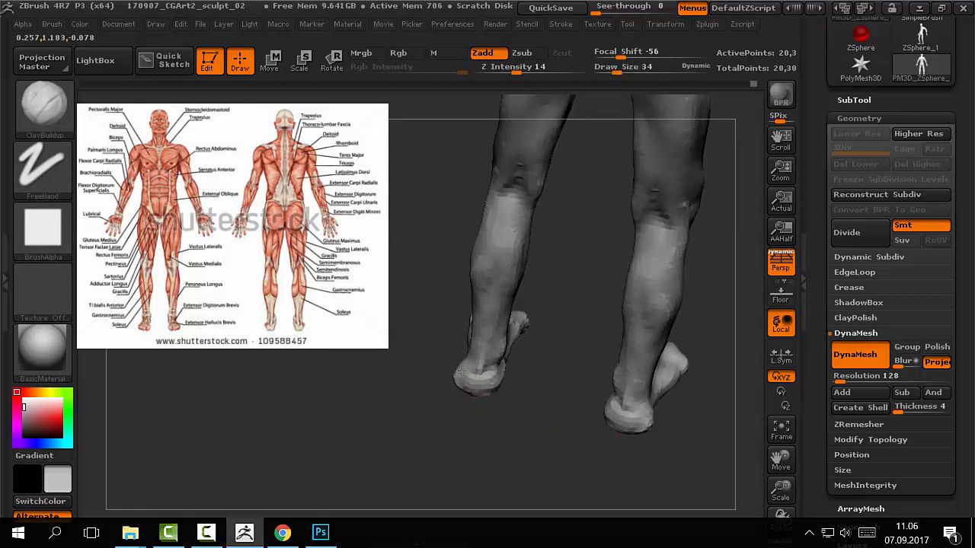
{"action": "mouse_move", "coordinate": [479, 388]}
{"action": "left_mouse_down"}
{"action": "mouse_move", "coordinate": [501, 398]}
{"action": "mouse_move", "coordinate": [593, 381]}
{"action": "mouse_move", "coordinate": [530, 401]}
{"action": "mouse_move", "coordinate": [478, 400]}
{"action": "mouse_move", "coordinate": [487, 380]}
{"action": "mouse_move", "coordinate": [472, 404]}
{"action": "left_mouse_up"}
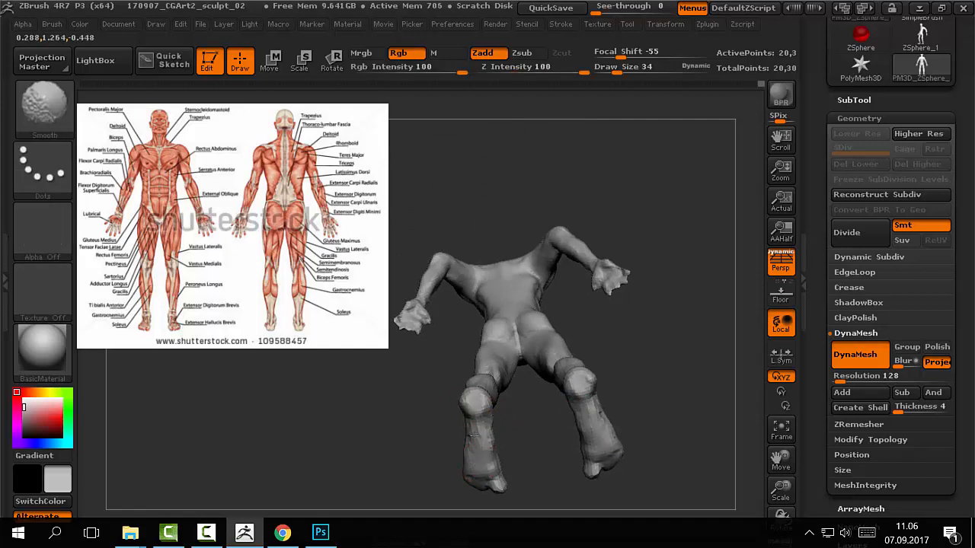
{"action": "mouse_move", "coordinate": [466, 415]}
{"action": "left_mouse_down"}
{"action": "mouse_move", "coordinate": [603, 460]}
{"action": "mouse_move", "coordinate": [517, 424]}
{"action": "mouse_move", "coordinate": [570, 429]}
{"action": "mouse_move", "coordinate": [618, 400]}
{"action": "mouse_move", "coordinate": [626, 365]}
{"action": "mouse_move", "coordinate": [616, 361]}
{"action": "mouse_move", "coordinate": [620, 285]}
{"action": "mouse_move", "coordinate": [600, 413]}
{"action": "mouse_move", "coordinate": [639, 398]}
{"action": "mouse_move", "coordinate": [640, 445]}
{"action": "mouse_move", "coordinate": [482, 386]}
{"action": "left_mouse_up"}
- Turn off perspective, mask the lower edge of the feet from the side and invert the mask
{"action": "key", "text": "p"}
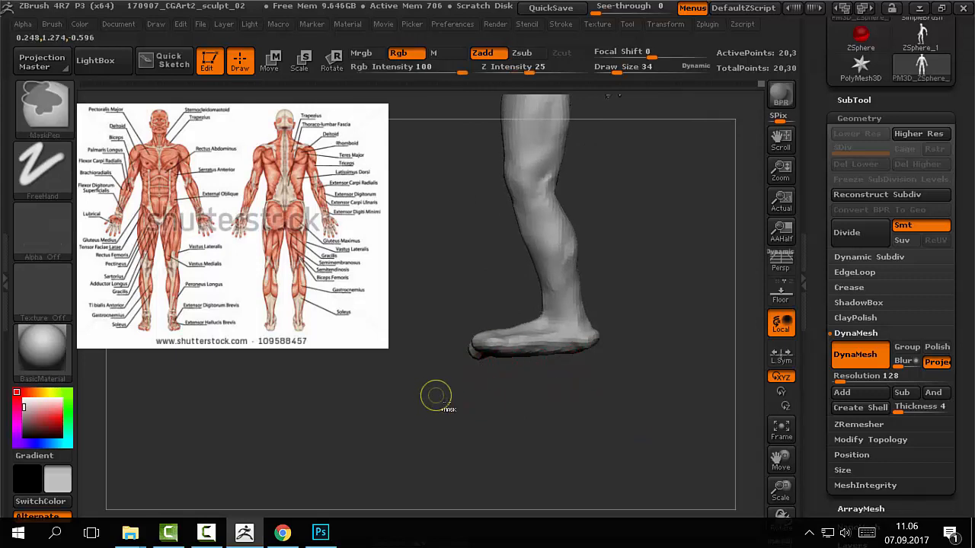
{"action": "mouse_move", "coordinate": [404, 403]}
{"action": "left_mouse_down", "text": "ctrl"}
{"action": "mouse_move", "coordinate": [653, 385]}
{"action": "mouse_move", "coordinate": [695, 350]}
{"action": "left_mouse_up", "text": "ctrl"}
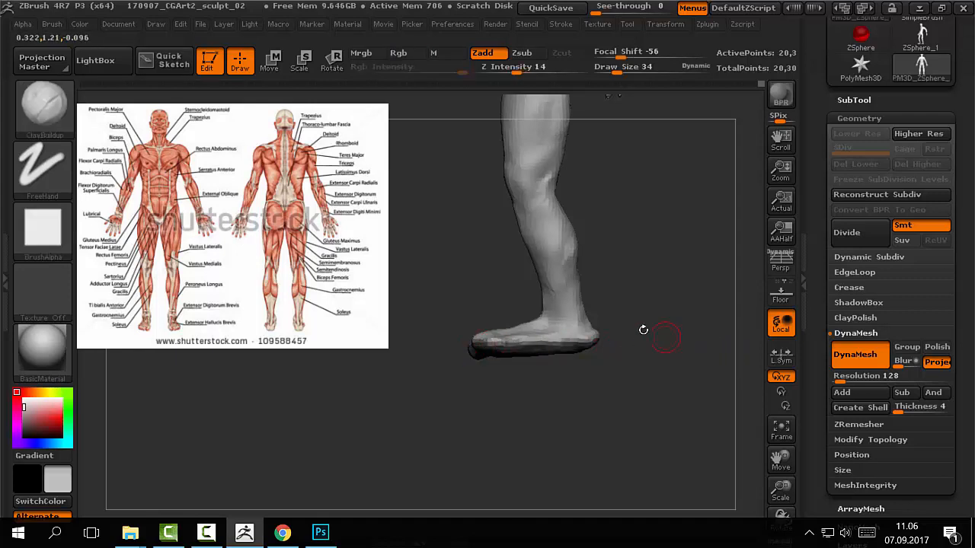
{"action": "left_click", "coordinate": [679, 319], "text": "ctrl"}
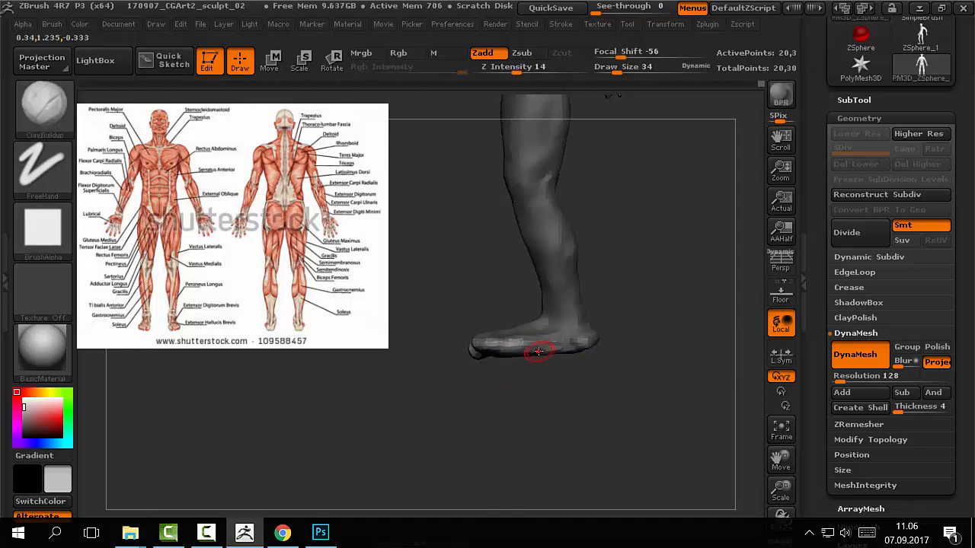
- Flatten the unmasked soles of the feet with a vertical Transpose line in Move mode
{"action": "key", "text": "w"}
{"action": "left_click_drag", "start_coordinate": [540, 345], "coordinate": [541, 458]}
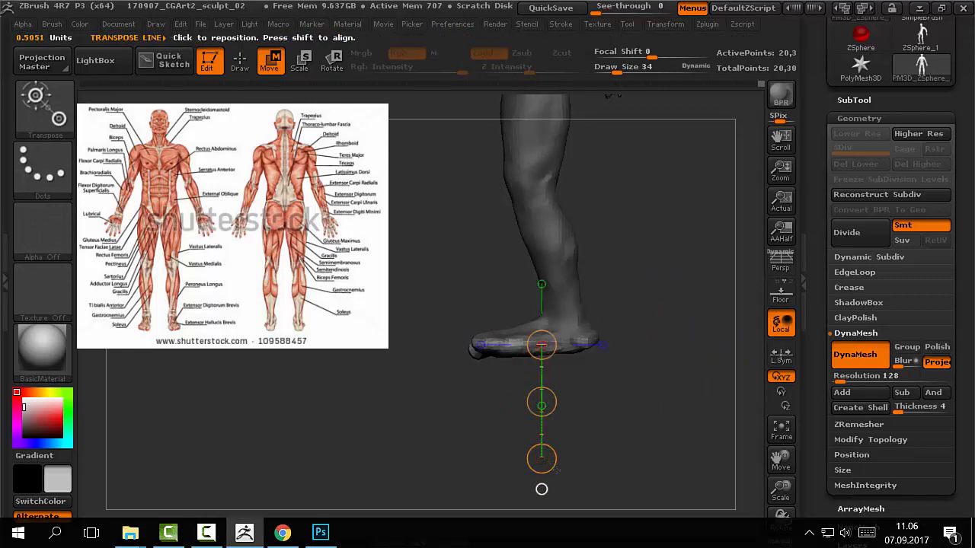
{"action": "left_click_drag", "start_coordinate": [541, 459], "coordinate": [544, 403]}
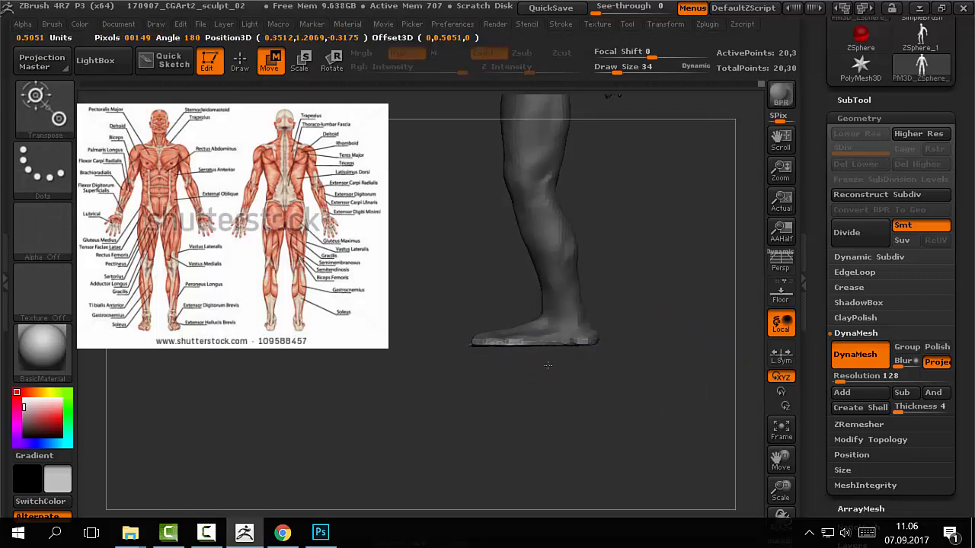
{"action": "left_click_drag", "start_coordinate": [548, 365], "coordinate": [547, 359]}
{"action": "left_click_drag", "start_coordinate": [635, 393], "coordinate": [628, 310], "text": "alt"}
{"action": "key", "text": "q"}
{"action": "left_click_drag", "start_coordinate": [633, 356], "coordinate": [548, 398]}
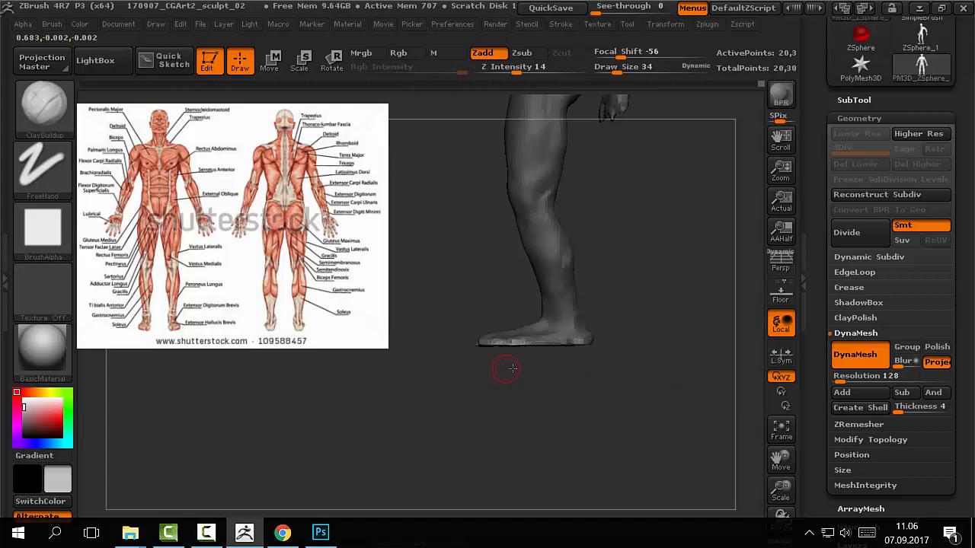
{"action": "key", "text": "w"}
{"action": "left_click_drag", "start_coordinate": [541, 395], "coordinate": [541, 399]}
- Return to drawing and rework the heel with the ClayBuildup brush at draw size 27, smoothing its back edge
{"action": "key", "text": "q"}
{"action": "mouse_move", "coordinate": [609, 404]}
{"action": "left_mouse_down"}
{"action": "mouse_move", "coordinate": [620, 327]}
{"action": "mouse_move", "coordinate": [644, 403]}
{"action": "mouse_move", "coordinate": [645, 357]}
{"action": "mouse_move", "coordinate": [625, 414]}
{"action": "mouse_move", "coordinate": [647, 409]}
{"action": "mouse_move", "coordinate": [663, 383]}
{"action": "mouse_move", "coordinate": [645, 364]}
{"action": "mouse_move", "coordinate": [635, 440]}
{"action": "mouse_move", "coordinate": [599, 449]}
{"action": "mouse_move", "coordinate": [599, 401]}
{"action": "mouse_move", "coordinate": [629, 365]}
{"action": "left_mouse_up"}
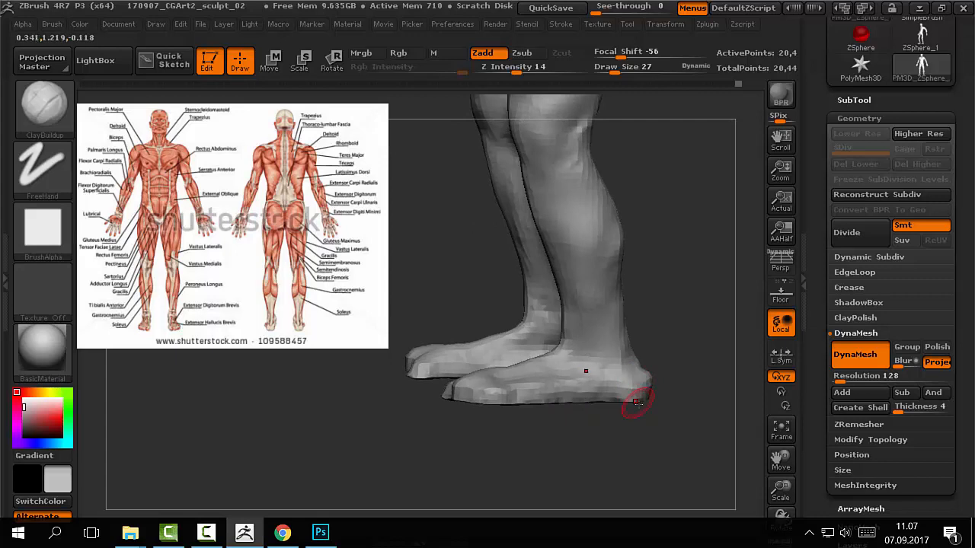
{"action": "mouse_move", "coordinate": [620, 408]}
{"action": "left_mouse_down"}
{"action": "mouse_move", "coordinate": [651, 422]}
{"action": "mouse_move", "coordinate": [648, 343]}
{"action": "left_mouse_up"}
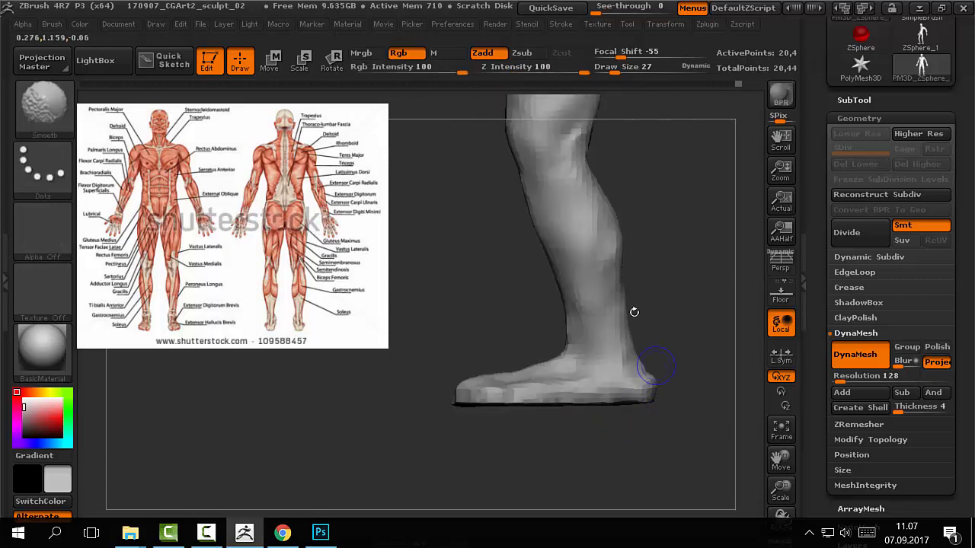
- Set the Smooth brush's Z Intensity to 29 and shape the front of the feet with ClayBuildup at draw size 27
{"action": "left_click_drag", "start_coordinate": [567, 68], "coordinate": [531, 69]}
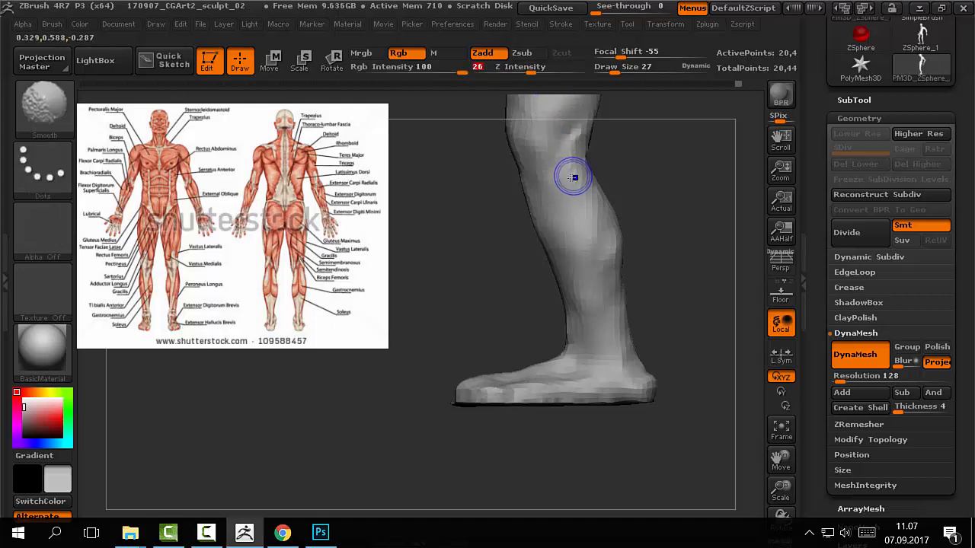
{"action": "left_click_drag", "start_coordinate": [529, 69], "coordinate": [531, 69], "text": "shift"}
{"action": "mouse_move", "coordinate": [670, 241]}
{"action": "left_mouse_down"}
{"action": "mouse_move", "coordinate": [644, 409]}
{"action": "mouse_move", "coordinate": [663, 406]}
{"action": "mouse_move", "coordinate": [657, 397]}
{"action": "mouse_move", "coordinate": [675, 400]}
{"action": "mouse_move", "coordinate": [646, 437]}
{"action": "mouse_move", "coordinate": [632, 402]}
{"action": "mouse_move", "coordinate": [653, 415]}
{"action": "mouse_move", "coordinate": [664, 389]}
{"action": "mouse_move", "coordinate": [668, 428]}
{"action": "mouse_move", "coordinate": [579, 444]}
{"action": "mouse_move", "coordinate": [611, 450]}
{"action": "mouse_move", "coordinate": [514, 365]}
{"action": "mouse_move", "coordinate": [535, 404]}
{"action": "mouse_move", "coordinate": [501, 423]}
{"action": "mouse_move", "coordinate": [561, 442]}
{"action": "mouse_move", "coordinate": [625, 404]}
{"action": "mouse_move", "coordinate": [636, 351]}
{"action": "mouse_move", "coordinate": [536, 427]}
{"action": "left_mouse_up"}
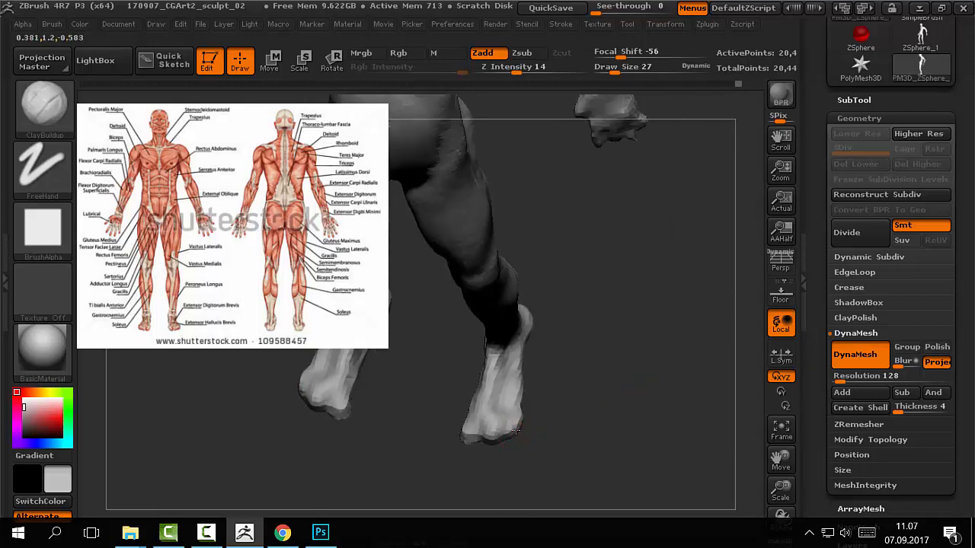
{"action": "left_click_drag", "start_coordinate": [476, 441], "coordinate": [479, 446]}
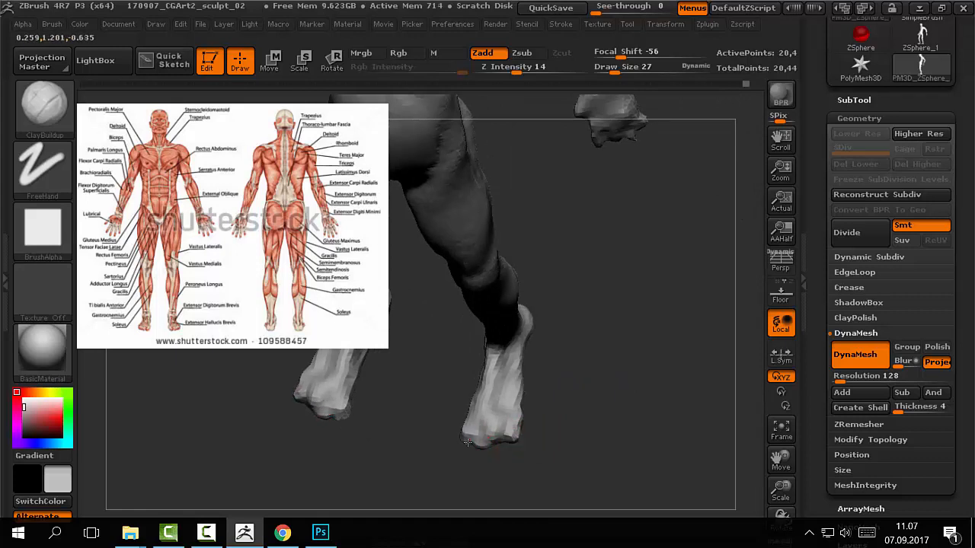
{"action": "left_click_drag", "start_coordinate": [592, 389], "coordinate": [465, 394]}
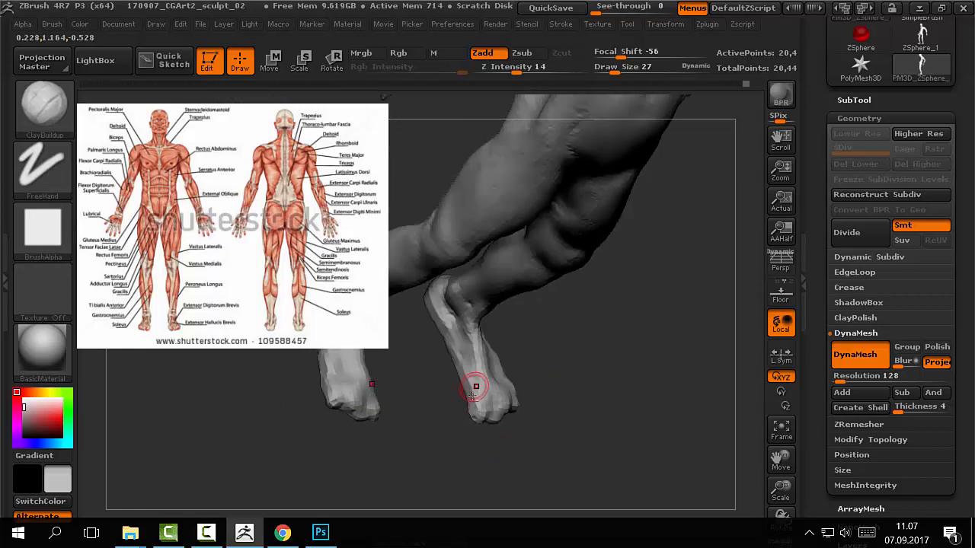
{"action": "mouse_move", "coordinate": [546, 361]}
{"action": "left_mouse_down", "text": "shift"}
{"action": "mouse_move", "coordinate": [491, 376]}
{"action": "mouse_move", "coordinate": [484, 357]}
{"action": "mouse_move", "coordinate": [470, 383]}
{"action": "mouse_move", "coordinate": [533, 376]}
{"action": "mouse_move", "coordinate": [495, 387]}
{"action": "left_mouse_up", "text": "shift"}
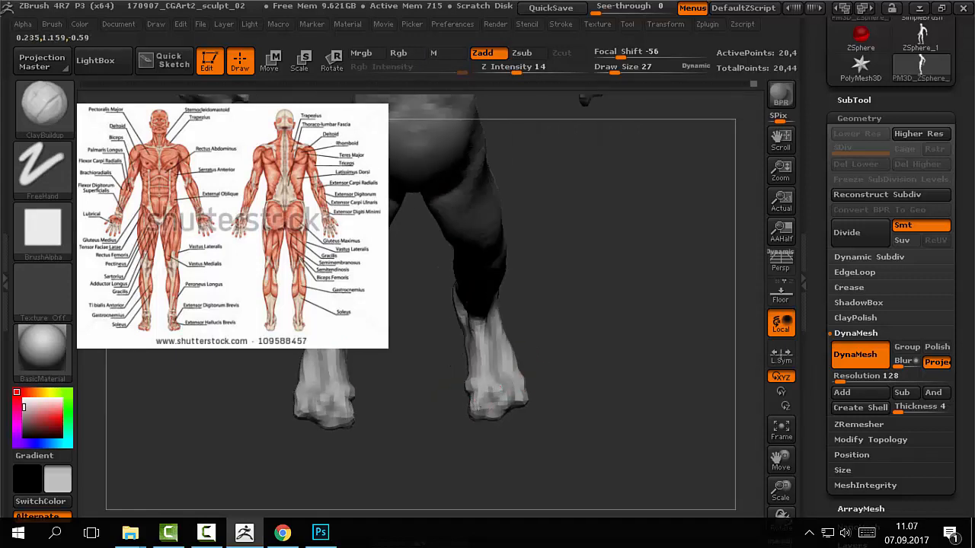
{"action": "mouse_move", "coordinate": [470, 423]}
{"action": "left_mouse_down"}
{"action": "mouse_move", "coordinate": [574, 398]}
{"action": "mouse_move", "coordinate": [587, 302]}
{"action": "mouse_move", "coordinate": [624, 397]}
{"action": "mouse_move", "coordinate": [627, 370]}
{"action": "mouse_move", "coordinate": [646, 398]}
{"action": "mouse_move", "coordinate": [606, 367]}
{"action": "left_mouse_up"}
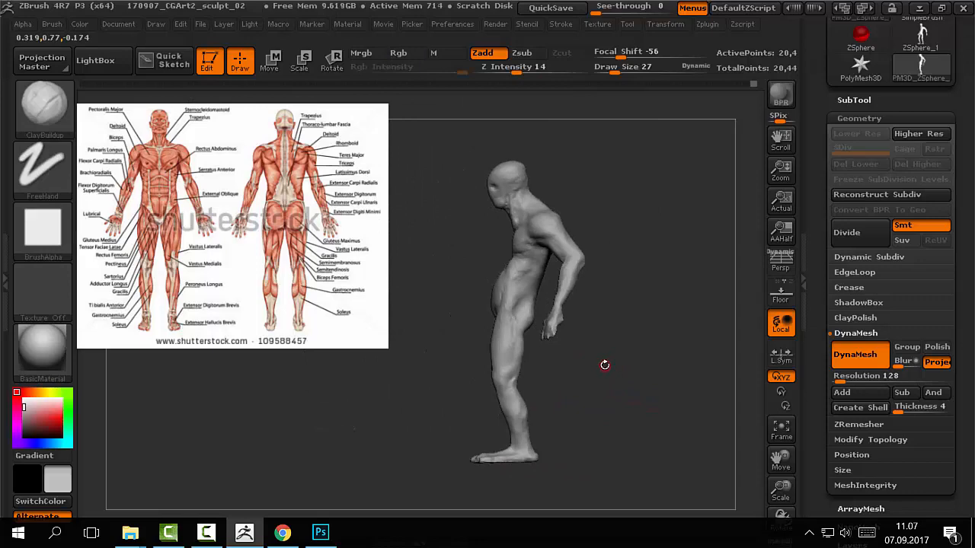
- Reshape the shoulders and arms from the front with the Move brush at draw size 151
{"action": "key", "text": "b"}
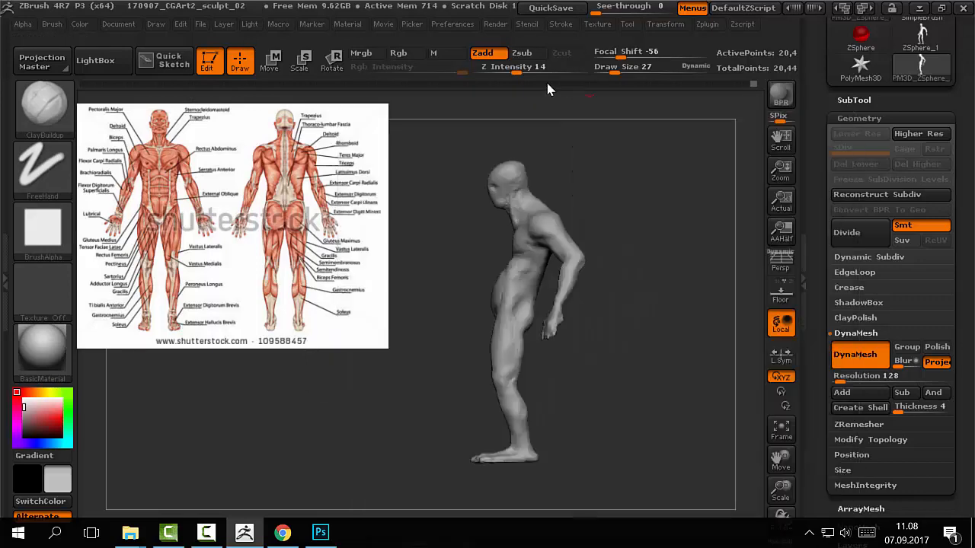
{"action": "key", "text": "b"}
{"action": "key", "text": "m"}
{"action": "key", "text": "v"}
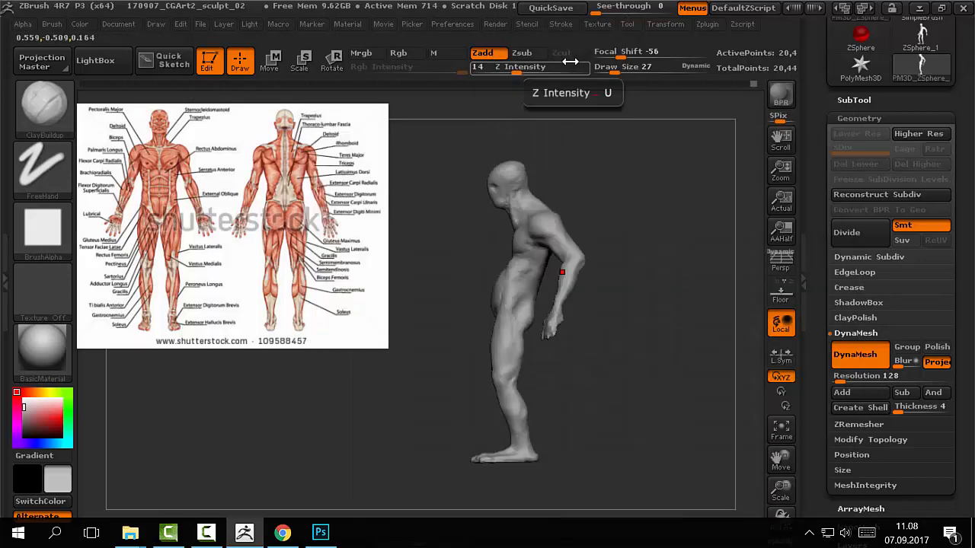
{"action": "key", "text": "b"}
{"action": "key", "text": "m"}
{"action": "key", "text": "v"}
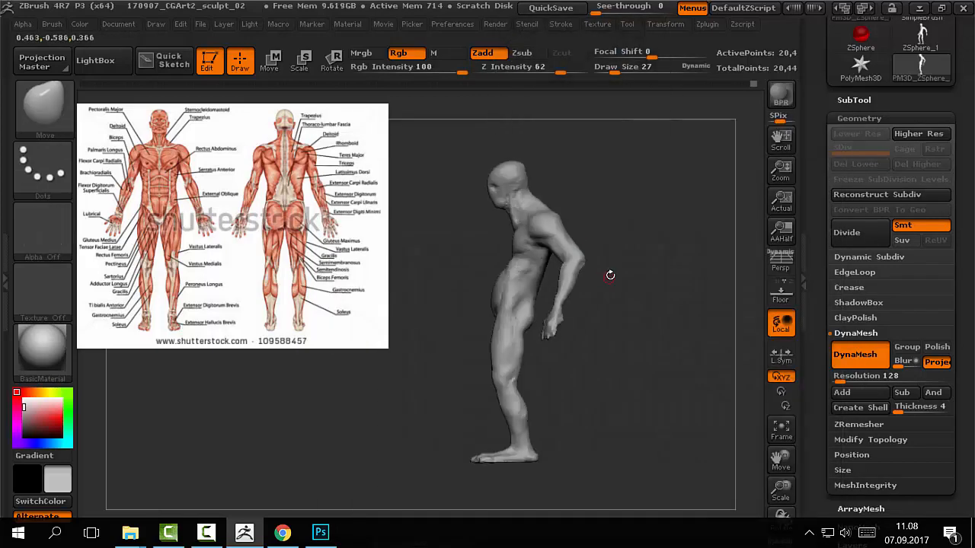
{"action": "mouse_move", "coordinate": [617, 220]}
{"action": "left_mouse_down"}
{"action": "mouse_move", "coordinate": [518, 202]}
{"action": "mouse_move", "coordinate": [494, 148]}
{"action": "mouse_move", "coordinate": [528, 267]}
{"action": "mouse_move", "coordinate": [533, 256]}
{"action": "mouse_move", "coordinate": [474, 276]}
{"action": "mouse_move", "coordinate": [555, 246]}
{"action": "mouse_move", "coordinate": [635, 236]}
{"action": "left_mouse_up"}
{"action": "key", "text": "s"}
{"action": "left_click_drag", "start_coordinate": [449, 253], "coordinate": [457, 258]}
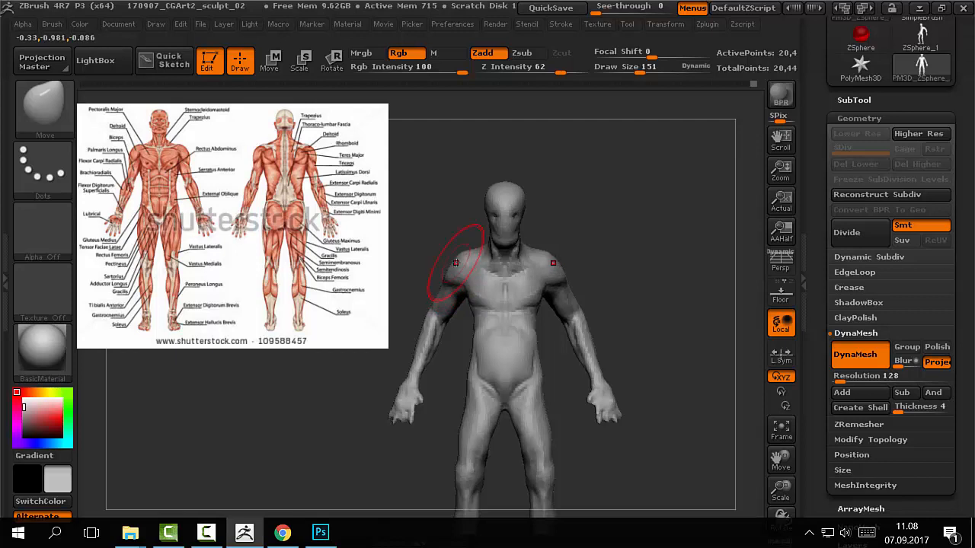
{"action": "left_click_drag", "start_coordinate": [602, 261], "coordinate": [607, 230], "text": "alt"}
{"action": "mouse_move", "coordinate": [578, 245]}
{"action": "left_mouse_down"}
{"action": "mouse_move", "coordinate": [536, 251]}
{"action": "mouse_move", "coordinate": [597, 258]}
{"action": "left_mouse_up"}
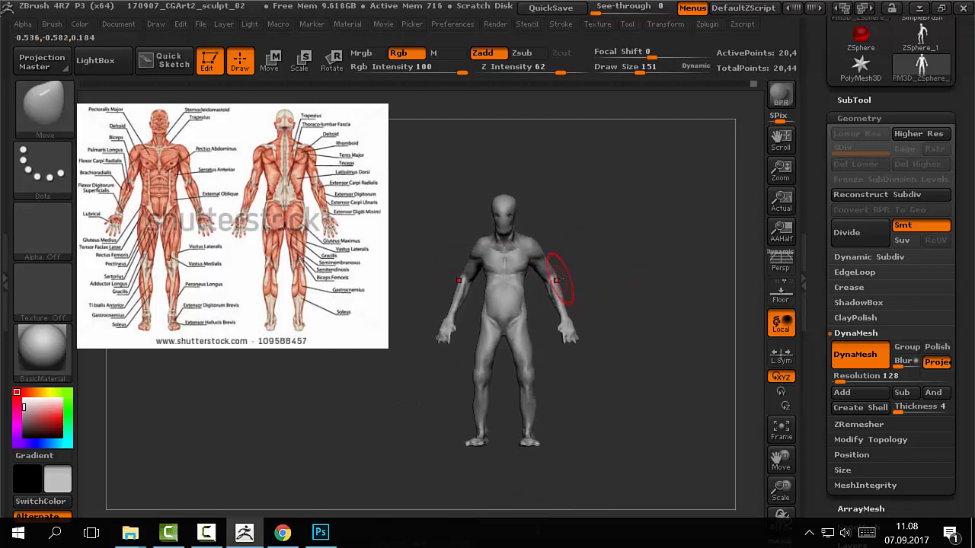
- Turn on perspective and reshape the upper back and shoulders with the Move brush at draw sizes 120 and 97
{"action": "mouse_move", "coordinate": [591, 297]}
{"action": "left_mouse_down"}
{"action": "mouse_move", "coordinate": [611, 300]}
{"action": "mouse_move", "coordinate": [602, 313]}
{"action": "mouse_move", "coordinate": [659, 312]}
{"action": "left_mouse_up"}
{"action": "key", "text": "p"}
{"action": "mouse_move", "coordinate": [553, 218]}
{"action": "left_mouse_down"}
{"action": "mouse_move", "coordinate": [607, 195]}
{"action": "mouse_move", "coordinate": [657, 208]}
{"action": "mouse_move", "coordinate": [666, 283]}
{"action": "mouse_move", "coordinate": [617, 261]}
{"action": "left_mouse_up"}
{"action": "key", "text": "bracketright"}
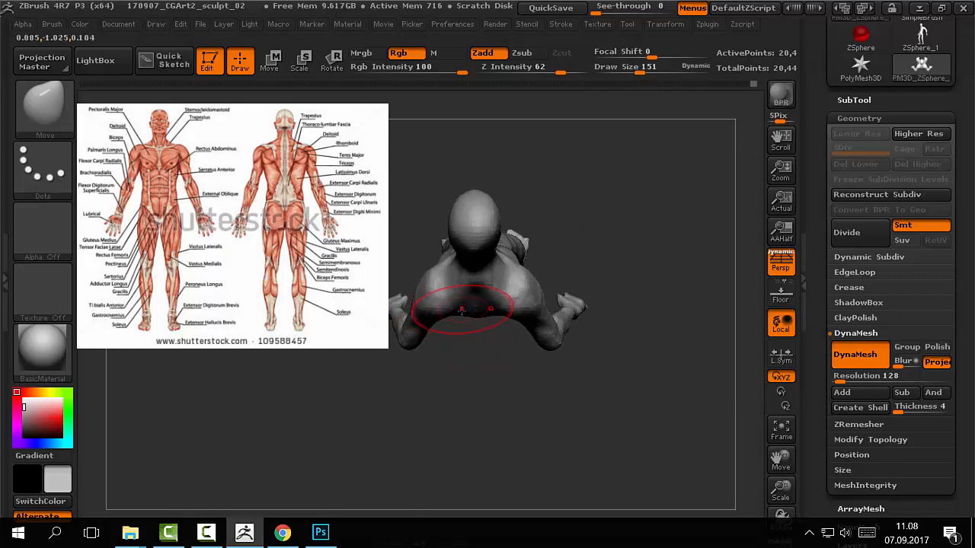
{"action": "left_click_drag", "start_coordinate": [487, 344], "coordinate": [472, 315]}
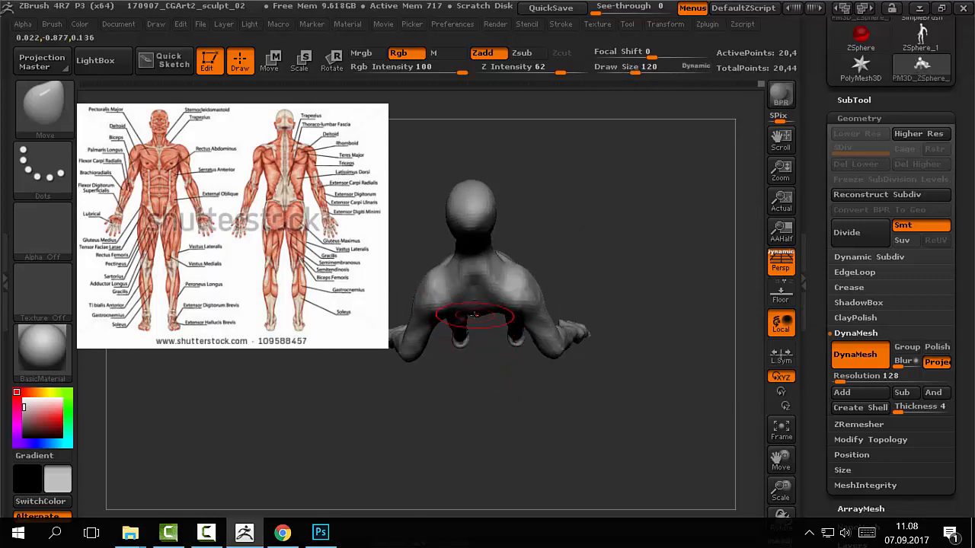
{"action": "mouse_move", "coordinate": [561, 254]}
{"action": "left_mouse_down"}
{"action": "mouse_move", "coordinate": [457, 312]}
{"action": "mouse_move", "coordinate": [505, 283]}
{"action": "left_mouse_up"}
{"action": "mouse_move", "coordinate": [455, 301]}
{"action": "left_mouse_down"}
{"action": "mouse_move", "coordinate": [527, 246]}
{"action": "mouse_move", "coordinate": [461, 256]}
{"action": "left_mouse_up"}
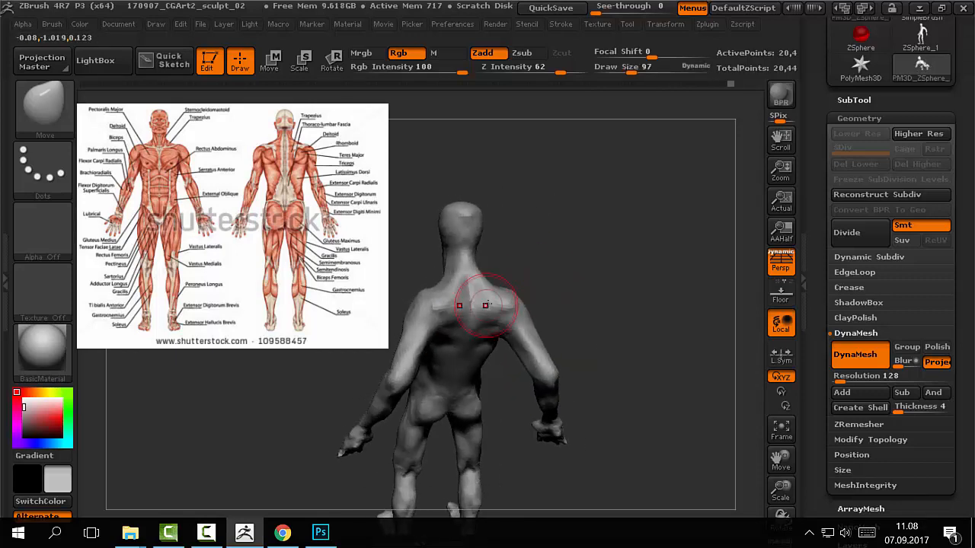
{"action": "mouse_move", "coordinate": [578, 246]}
{"action": "left_mouse_down"}
{"action": "mouse_move", "coordinate": [567, 250]}
{"action": "mouse_move", "coordinate": [574, 270]}
{"action": "mouse_move", "coordinate": [596, 278]}
{"action": "mouse_move", "coordinate": [507, 282]}
{"action": "left_mouse_up"}
- Build up the back of the neck with the ClayBuildup brush at draw size 27 and smooth the base of the skull
{"action": "key", "text": "b"}
{"action": "key", "text": "c"}
{"action": "key", "text": "b"}
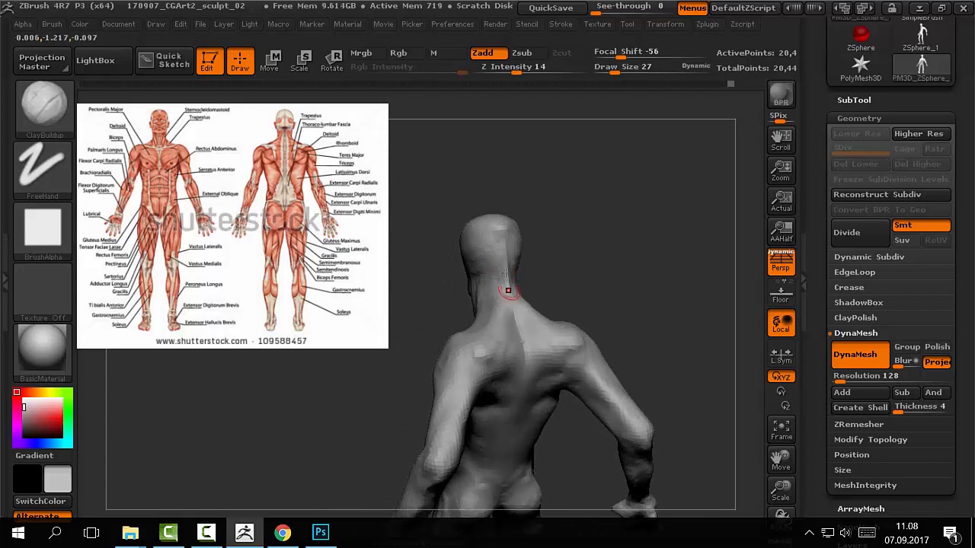
{"action": "key", "text": "shift"}
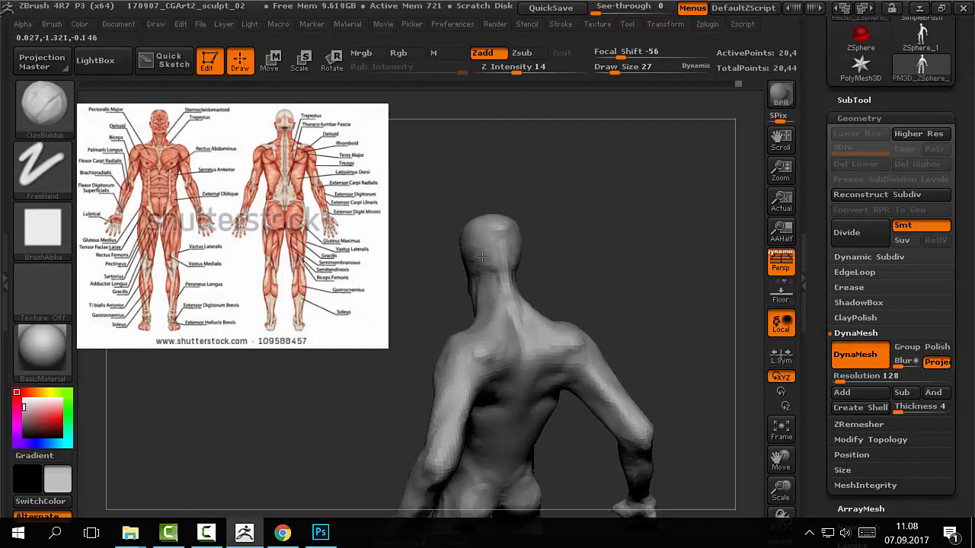
{"action": "left_click_drag", "start_coordinate": [484, 259], "coordinate": [499, 280], "text": "shift"}
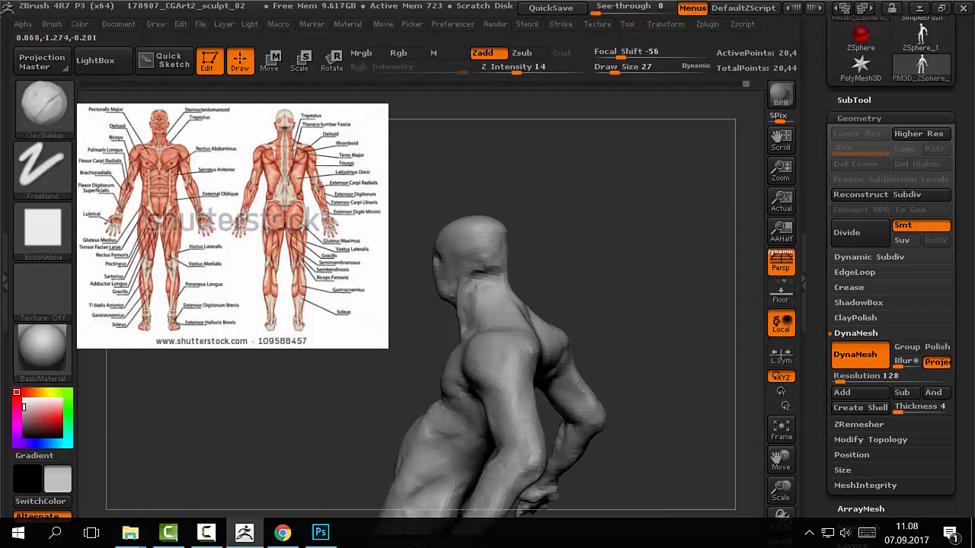
- Define the muscles at the side and back of the neck with the ClayBuildup brush at draw size 25
{"action": "mouse_move", "coordinate": [545, 271]}
{"action": "left_mouse_down"}
{"action": "mouse_move", "coordinate": [493, 267]}
{"action": "mouse_move", "coordinate": [496, 302]}
{"action": "mouse_move", "coordinate": [548, 262]}
{"action": "mouse_move", "coordinate": [488, 289]}
{"action": "left_mouse_up"}
{"action": "key", "text": "]"}
{"action": "key", "text": "]"}
{"action": "key", "text": "]"}
{"action": "key", "text": "]"}
{"action": "key", "text": "["}
{"action": "left_click_drag", "start_coordinate": [541, 270], "coordinate": [579, 267]}
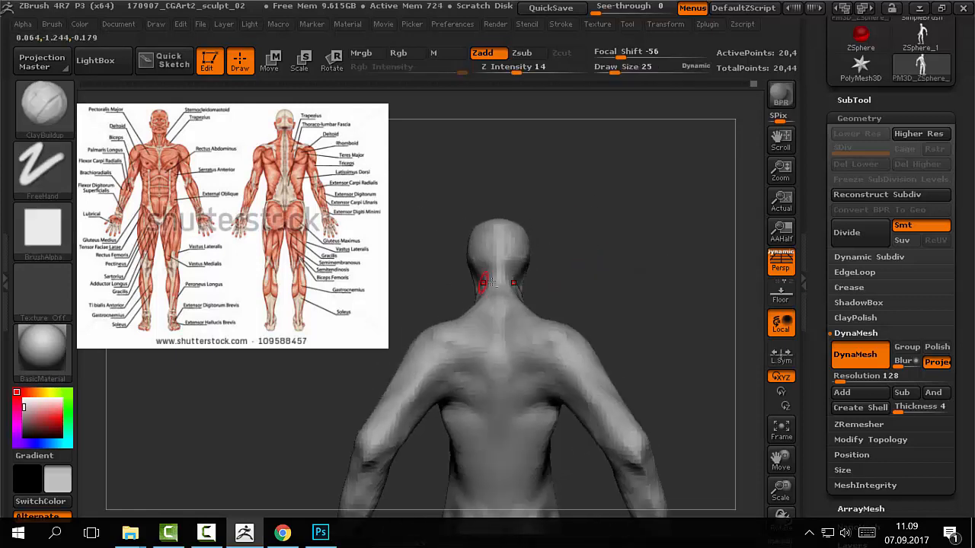
{"action": "left_click_drag", "start_coordinate": [558, 280], "coordinate": [504, 290]}
- Smooth the upper back at draw size 19 and build up the jaw and side of the neck with ClayBuildup at draw size 25
{"action": "key", "text": "s"}
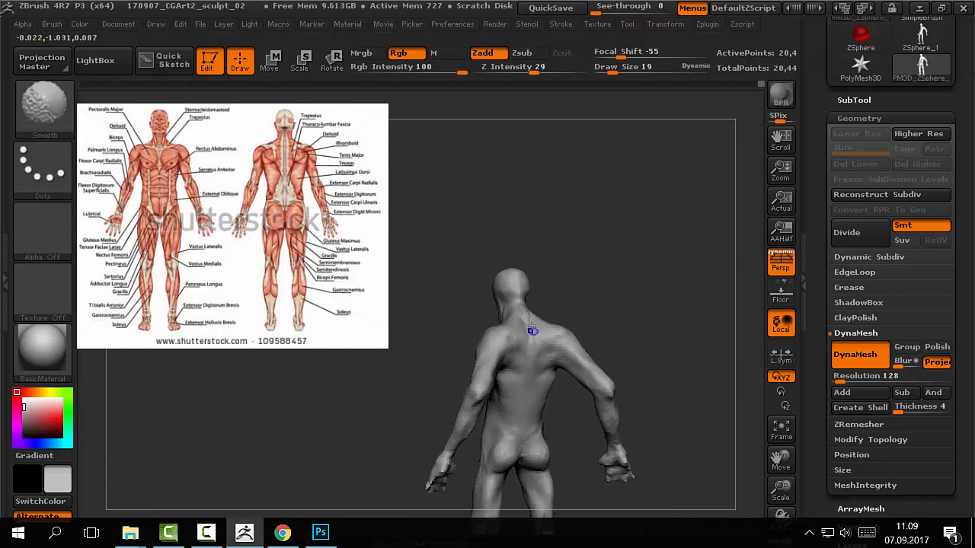
{"action": "mouse_move", "coordinate": [583, 307]}
{"action": "left_mouse_down", "text": "alt"}
{"action": "mouse_move", "coordinate": [583, 283]}
{"action": "mouse_move", "coordinate": [531, 304]}
{"action": "mouse_move", "coordinate": [521, 287]}
{"action": "mouse_move", "coordinate": [535, 269]}
{"action": "mouse_move", "coordinate": [526, 257]}
{"action": "mouse_move", "coordinate": [589, 269]}
{"action": "mouse_move", "coordinate": [568, 276]}
{"action": "mouse_move", "coordinate": [594, 285]}
{"action": "mouse_move", "coordinate": [596, 257]}
{"action": "mouse_move", "coordinate": [618, 277]}
{"action": "mouse_move", "coordinate": [520, 284]}
{"action": "left_mouse_up", "text": "alt"}
{"action": "key", "text": "s"}
{"action": "key", "text": "s"}
{"action": "left_click", "coordinate": [603, 261]}
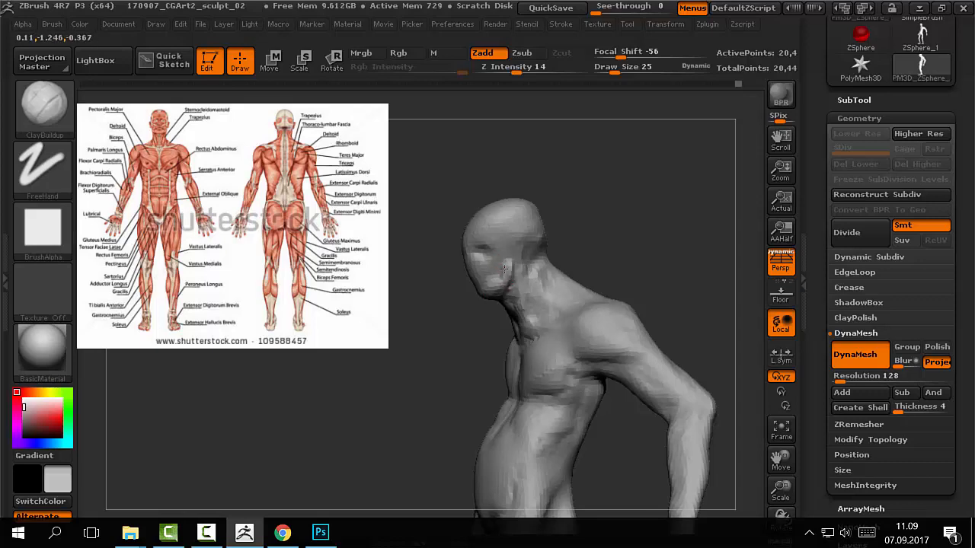
{"action": "mouse_move", "coordinate": [577, 236]}
{"action": "left_mouse_down"}
{"action": "mouse_move", "coordinate": [592, 242]}
{"action": "mouse_move", "coordinate": [533, 289]}
{"action": "left_mouse_up"}
- Reshape the jaw and lower face with the Move brush at draw size 52
{"action": "key", "text": "b"}
{"action": "key", "text": "m"}
{"action": "key", "text": "v"}
{"action": "key", "text": "s"}
{"action": "mouse_move", "coordinate": [504, 309]}
{"action": "left_mouse_down"}
{"action": "mouse_move", "coordinate": [477, 309]}
{"action": "mouse_move", "coordinate": [486, 310]}
{"action": "left_mouse_up"}
{"action": "key", "text": "s"}
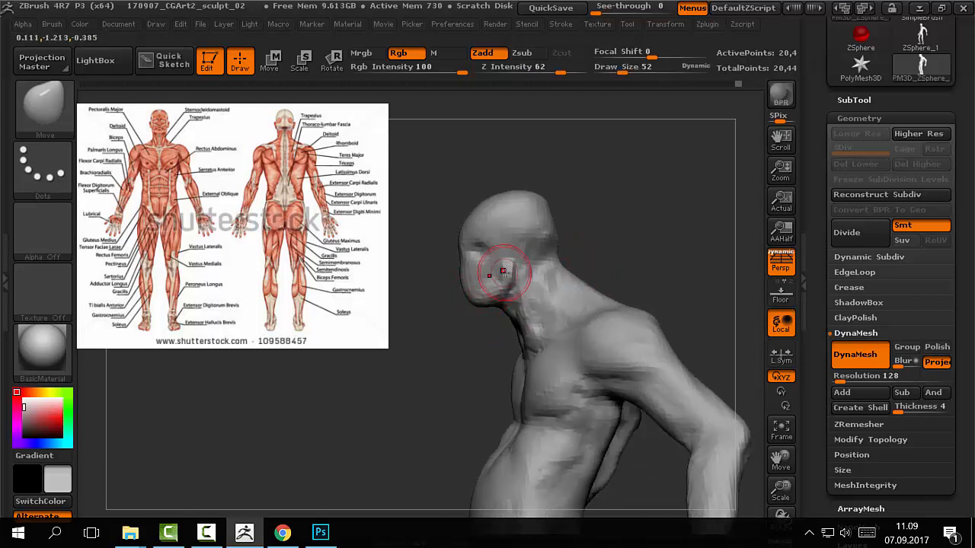
{"action": "mouse_move", "coordinate": [458, 300]}
{"action": "left_mouse_down"}
{"action": "mouse_move", "coordinate": [562, 211]}
{"action": "mouse_move", "coordinate": [647, 224]}
{"action": "mouse_move", "coordinate": [487, 277]}
{"action": "mouse_move", "coordinate": [589, 255]}
{"action": "left_mouse_up"}
{"action": "key", "text": "s"}
{"action": "key", "text": "shift"}
{"action": "mouse_move", "coordinate": [566, 256]}
{"action": "left_mouse_down"}
{"action": "mouse_move", "coordinate": [577, 241]}
{"action": "mouse_move", "coordinate": [596, 251]}
{"action": "mouse_move", "coordinate": [509, 274]}
{"action": "left_mouse_up"}
- Carve the jawline with the Dam_Standard brush at draw sizes 17 and 43, and update the DynaMesh at resolution 128
{"action": "key", "text": "b"}
{"action": "key", "text": "d"}
{"action": "key", "text": "s"}
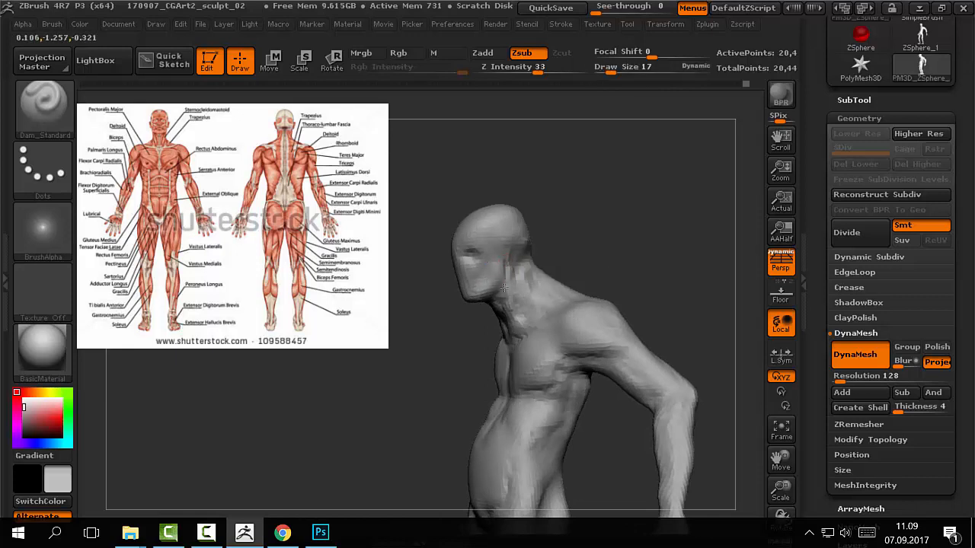
{"action": "mouse_move", "coordinate": [582, 237]}
{"action": "left_mouse_down"}
{"action": "mouse_move", "coordinate": [572, 228]}
{"action": "mouse_move", "coordinate": [579, 213]}
{"action": "mouse_move", "coordinate": [528, 264]}
{"action": "mouse_move", "coordinate": [480, 289]}
{"action": "left_mouse_up"}
{"action": "key", "text": "s"}
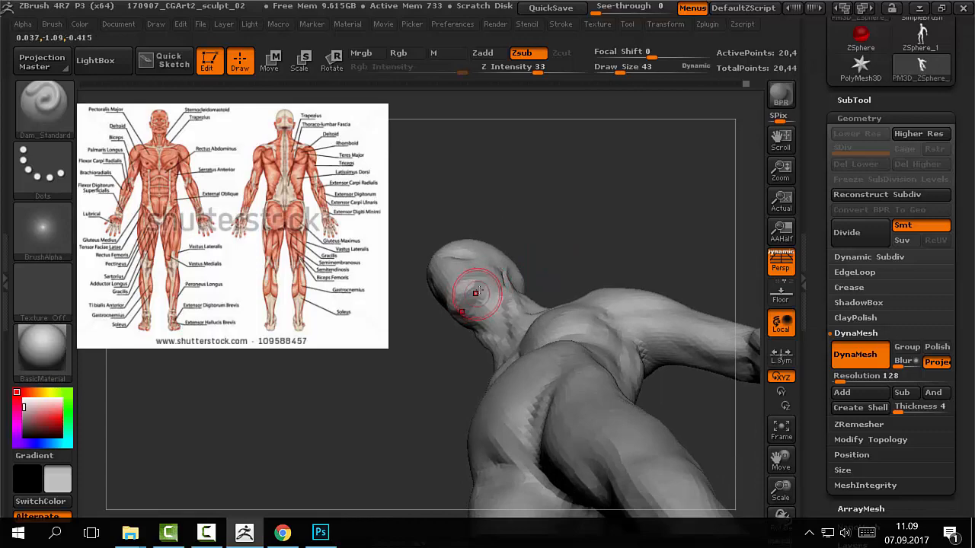
{"action": "left_click_drag", "start_coordinate": [571, 215], "coordinate": [624, 220]}
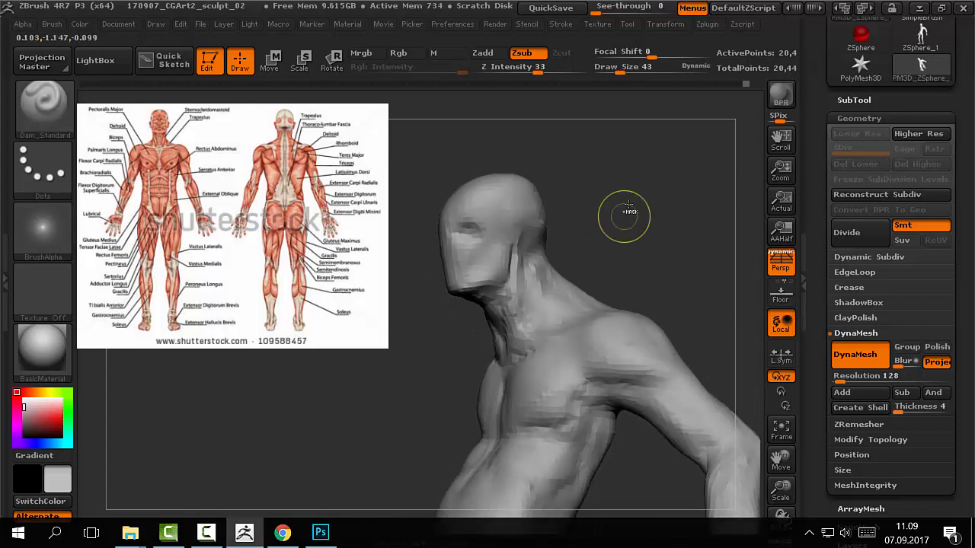
{"action": "mouse_move", "coordinate": [642, 257]}
{"action": "left_mouse_down"}
{"action": "mouse_move", "coordinate": [583, 237]}
{"action": "mouse_move", "coordinate": [609, 230]}
{"action": "mouse_move", "coordinate": [627, 251]}
{"action": "mouse_move", "coordinate": [601, 265]}
{"action": "mouse_move", "coordinate": [434, 241]}
{"action": "mouse_move", "coordinate": [639, 244]}
{"action": "mouse_move", "coordinate": [627, 246]}
{"action": "mouse_move", "coordinate": [631, 282]}
{"action": "mouse_move", "coordinate": [640, 251]}
{"action": "mouse_move", "coordinate": [437, 161]}
{"action": "mouse_move", "coordinate": [632, 355]}
{"action": "mouse_move", "coordinate": [667, 259]}
{"action": "left_mouse_up"}
- Adjust the forearms and body outline from the front with the Move brush at draw size 110
{"action": "key", "text": "b"}
{"action": "key", "text": "m"}
{"action": "key", "text": "v"}
{"action": "mouse_move", "coordinate": [640, 202]}
{"action": "left_mouse_down"}
{"action": "mouse_move", "coordinate": [662, 218]}
{"action": "mouse_move", "coordinate": [656, 206]}
{"action": "mouse_move", "coordinate": [447, 152]}
{"action": "left_mouse_up"}
{"action": "key", "text": "s"}
{"action": "left_click_drag", "start_coordinate": [513, 312], "coordinate": [498, 316]}
{"action": "key", "text": "s"}
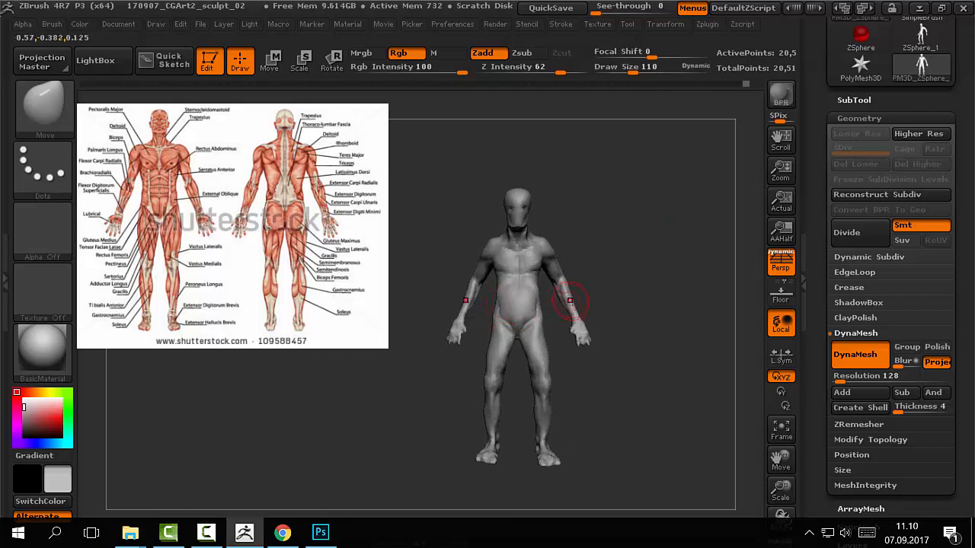
{"action": "mouse_move", "coordinate": [642, 264]}
{"action": "left_mouse_down"}
{"action": "mouse_move", "coordinate": [625, 274]}
{"action": "mouse_move", "coordinate": [636, 262]}
{"action": "mouse_move", "coordinate": [633, 244]}
{"action": "mouse_move", "coordinate": [642, 269]}
{"action": "mouse_move", "coordinate": [633, 421]}
{"action": "mouse_move", "coordinate": [618, 303]}
{"action": "left_mouse_up"}
{"action": "mouse_move", "coordinate": [606, 234]}
{"action": "left_mouse_down", "text": "alt"}
{"action": "mouse_move", "coordinate": [618, 358]}
{"action": "mouse_move", "coordinate": [548, 303]}
{"action": "mouse_move", "coordinate": [622, 308]}
{"action": "mouse_move", "coordinate": [578, 331]}
{"action": "mouse_move", "coordinate": [523, 303]}
{"action": "left_mouse_up", "text": "alt"}
- Turn off perspective and reshape the knee and calf from the side with the Move brush at draw sizes 130 and 110
{"action": "key", "text": "s"}
{"action": "key", "text": "p"}
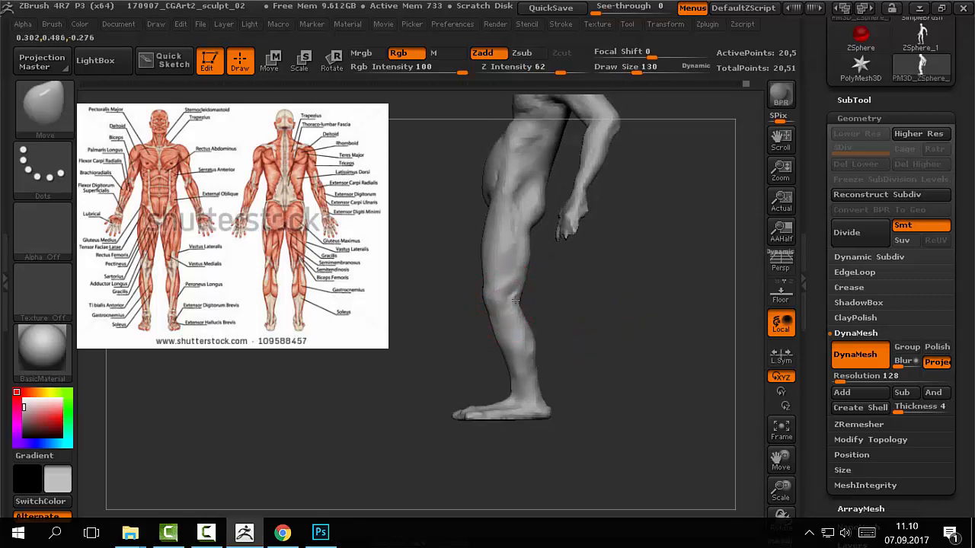
{"action": "mouse_move", "coordinate": [543, 286]}
{"action": "left_mouse_down"}
{"action": "mouse_move", "coordinate": [583, 287]}
{"action": "mouse_move", "coordinate": [576, 322]}
{"action": "mouse_move", "coordinate": [524, 274]}
{"action": "mouse_move", "coordinate": [536, 320]}
{"action": "left_mouse_up"}
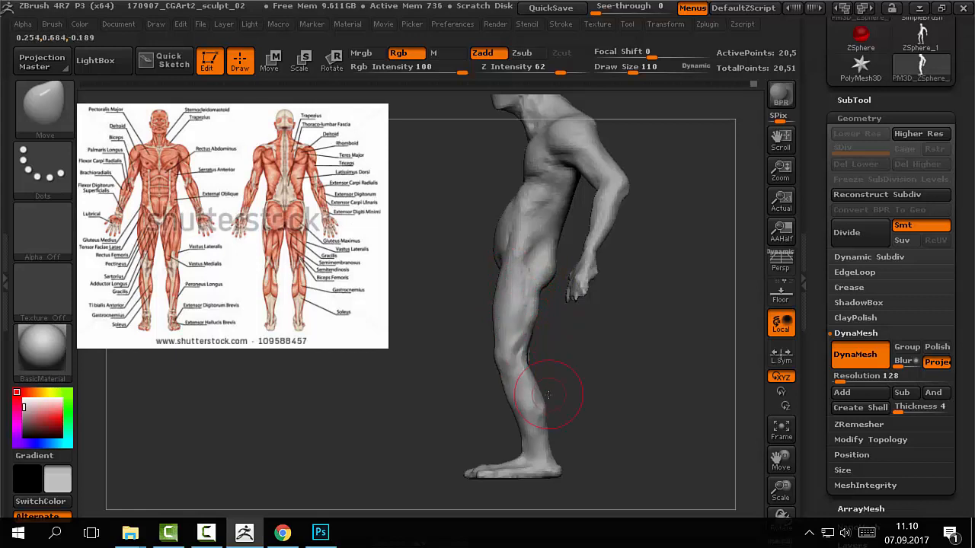
{"action": "mouse_move", "coordinate": [575, 409]}
{"action": "left_mouse_down"}
{"action": "mouse_move", "coordinate": [599, 278]}
{"action": "mouse_move", "coordinate": [583, 417]}
{"action": "mouse_move", "coordinate": [551, 407]}
{"action": "left_mouse_up"}
- Adjust the back of the ankle and the heel with the Move brush at draw size 88
{"action": "key", "text": "s"}
{"action": "left_click", "coordinate": [583, 416]}
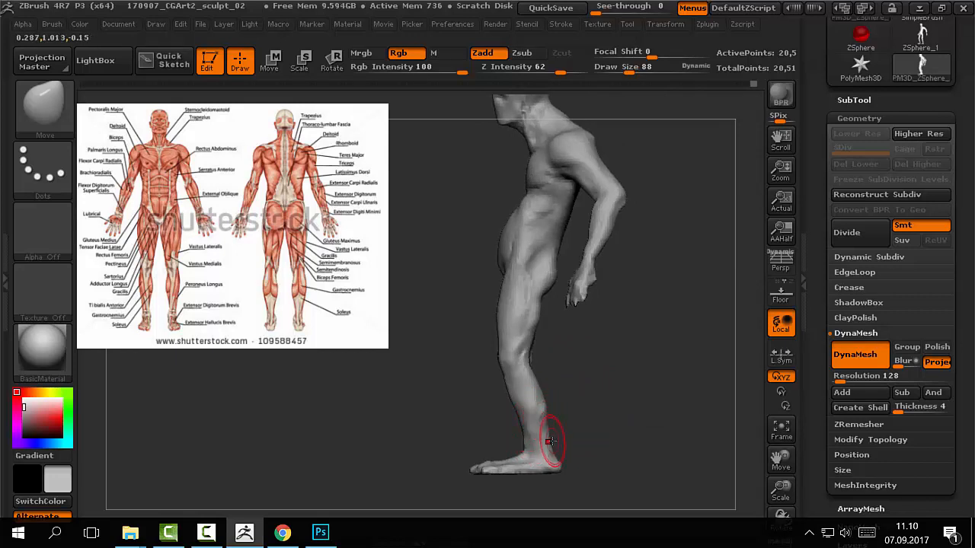
{"action": "key", "text": "s"}
{"action": "left_click", "coordinate": [563, 474]}
{"action": "left_click_drag", "start_coordinate": [620, 336], "coordinate": [629, 313]}
- Swap the main and secondary colours to display the figure as a black silhouette without perspective
{"action": "key", "text": "s"}
{"action": "mouse_move", "coordinate": [642, 218]}
{"action": "left_mouse_down", "text": "alt"}
{"action": "mouse_move", "coordinate": [644, 248]}
{"action": "mouse_move", "coordinate": [620, 213]}
{"action": "mouse_move", "coordinate": [604, 226]}
{"action": "mouse_move", "coordinate": [630, 230]}
{"action": "left_mouse_up", "text": "alt"}
{"action": "left_click", "coordinate": [644, 248]}
{"action": "key", "text": "v"}
{"action": "mouse_move", "coordinate": [654, 270]}
{"action": "left_mouse_down", "text": "alt"}
{"action": "mouse_move", "coordinate": [657, 257]}
{"action": "mouse_move", "coordinate": [670, 289]}
{"action": "mouse_move", "coordinate": [718, 272]}
{"action": "mouse_move", "coordinate": [632, 284]}
{"action": "mouse_move", "coordinate": [685, 277]}
{"action": "mouse_move", "coordinate": [418, 233]}
{"action": "mouse_move", "coordinate": [443, 263]}
{"action": "mouse_move", "coordinate": [437, 272]}
{"action": "mouse_move", "coordinate": [273, 183]}
{"action": "mouse_move", "coordinate": [498, 355]}
{"action": "mouse_move", "coordinate": [492, 233]}
{"action": "left_mouse_up", "text": "alt"}
{"action": "key", "text": "p"}
{"action": "key", "text": "p"}
{"action": "left_click_drag", "start_coordinate": [459, 281], "coordinate": [540, 305], "text": "alt"}
- Adjust the silhouette's side profile with the Move brush at draw size 198
{"action": "key", "text": "b"}
{"action": "key", "text": "m"}
{"action": "key", "text": "v"}
{"action": "key", "text": "s"}
{"action": "left_click", "coordinate": [518, 297]}
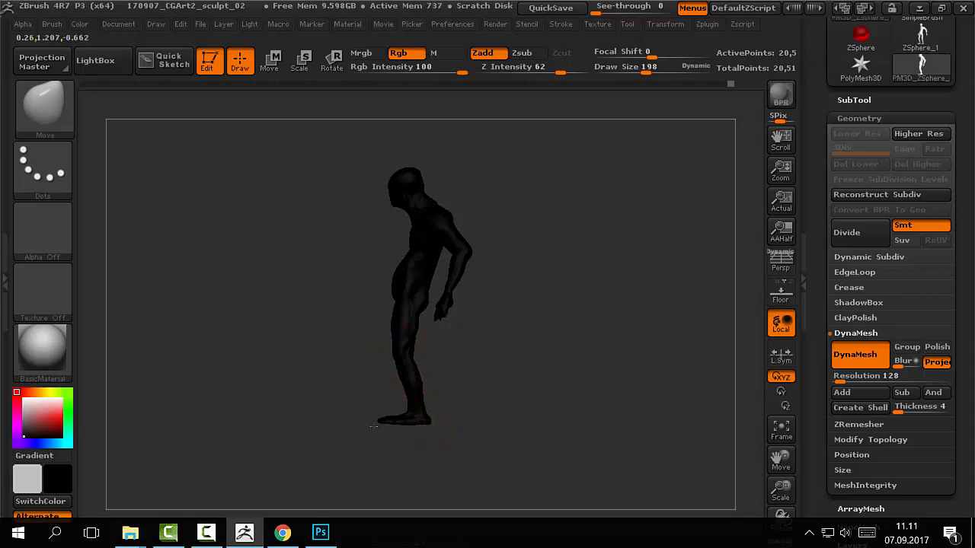
- Reshape the heel in the silhouette with the Move brush at draw size 49
{"action": "key", "text": "s"}
{"action": "left_click", "coordinate": [442, 421]}
{"action": "mouse_move", "coordinate": [442, 421]}
{"action": "left_mouse_down", "text": "alt"}
{"action": "mouse_move", "coordinate": [489, 424]}
{"action": "mouse_move", "coordinate": [522, 327]}
{"action": "mouse_move", "coordinate": [580, 246]}
{"action": "left_mouse_up", "text": "alt"}
{"action": "key", "text": "s"}
{"action": "left_click", "coordinate": [556, 279]}
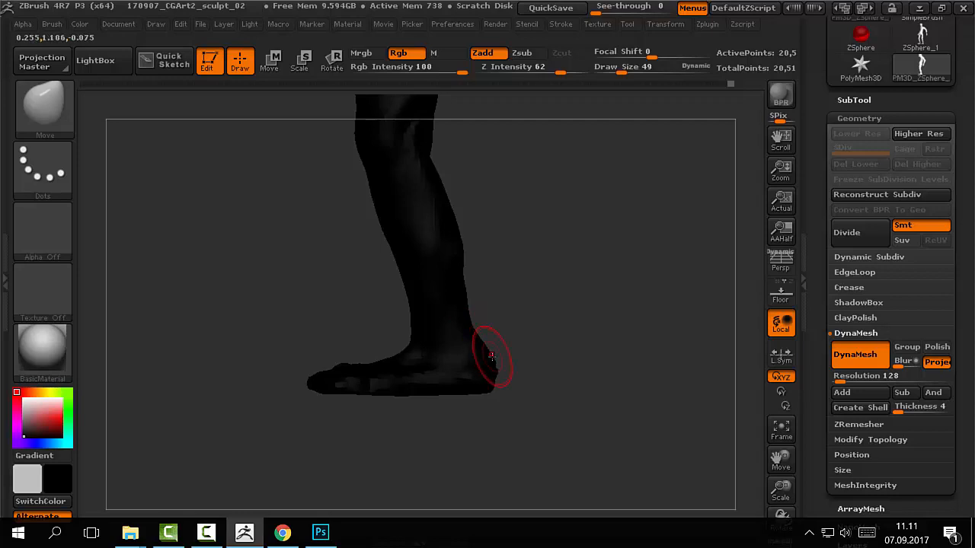
{"action": "mouse_move", "coordinate": [540, 347]}
{"action": "left_mouse_down", "text": "alt"}
{"action": "mouse_move", "coordinate": [557, 191]}
{"action": "mouse_move", "coordinate": [559, 419]}
{"action": "mouse_move", "coordinate": [492, 400]}
{"action": "left_mouse_up", "text": "alt"}
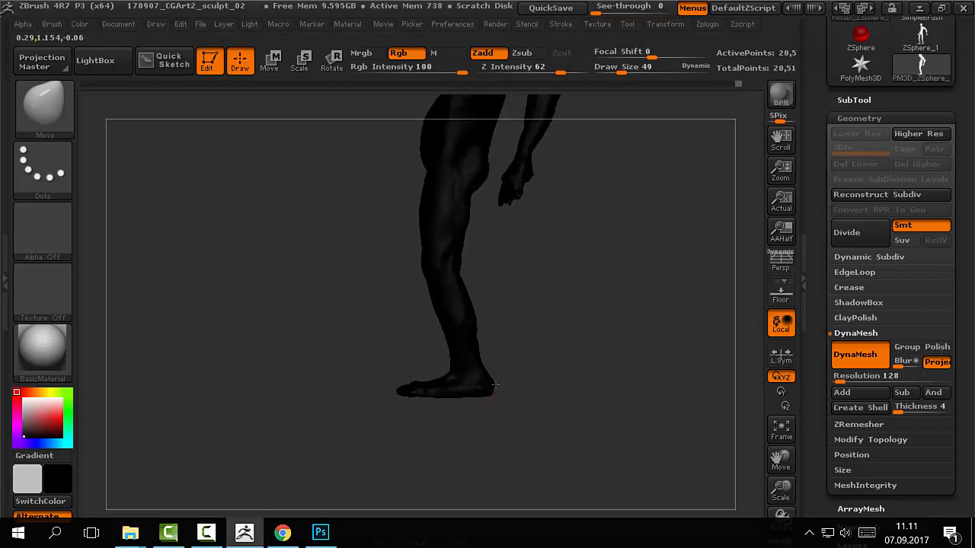
- Refine the ankle and lower leg contour in the silhouette with the Move brush at draw size 76
{"action": "mouse_move", "coordinate": [549, 379]}
{"action": "left_mouse_down", "text": "alt"}
{"action": "mouse_move", "coordinate": [561, 261]}
{"action": "mouse_move", "coordinate": [528, 330]}
{"action": "left_mouse_up", "text": "alt"}
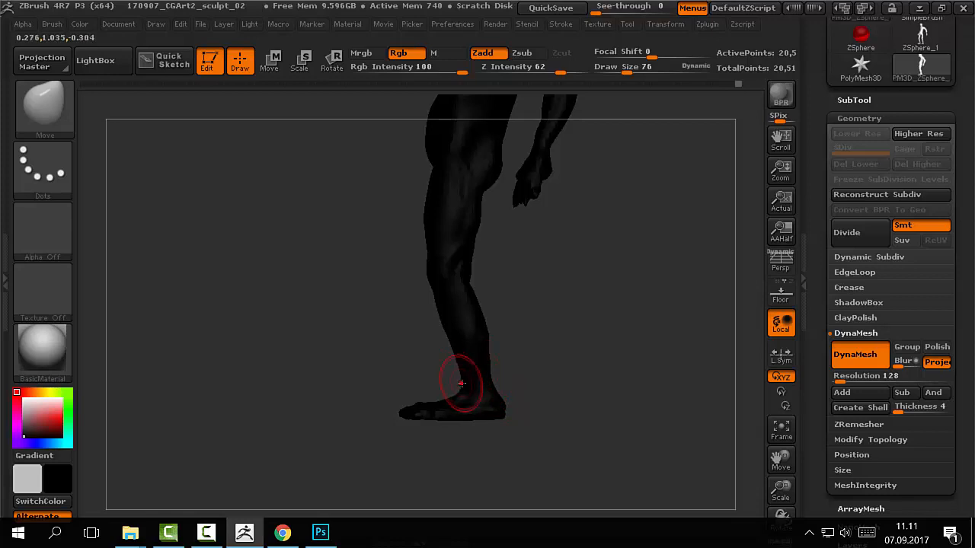
{"action": "mouse_move", "coordinate": [543, 346]}
{"action": "left_mouse_down"}
{"action": "mouse_move", "coordinate": [624, 353]}
{"action": "mouse_move", "coordinate": [572, 351]}
{"action": "mouse_move", "coordinate": [602, 358]}
{"action": "mouse_move", "coordinate": [581, 259]}
{"action": "mouse_move", "coordinate": [569, 253]}
{"action": "mouse_move", "coordinate": [538, 293]}
{"action": "mouse_move", "coordinate": [498, 284]}
{"action": "mouse_move", "coordinate": [427, 294]}
{"action": "mouse_move", "coordinate": [447, 256]}
{"action": "mouse_move", "coordinate": [408, 204]}
{"action": "mouse_move", "coordinate": [404, 261]}
{"action": "mouse_move", "coordinate": [447, 264]}
{"action": "left_mouse_up"}
{"action": "mouse_move", "coordinate": [429, 299]}
{"action": "left_mouse_down", "text": "alt"}
{"action": "mouse_move", "coordinate": [411, 271]}
{"action": "mouse_move", "coordinate": [411, 289]}
{"action": "mouse_move", "coordinate": [381, 297]}
{"action": "mouse_move", "coordinate": [269, 187]}
{"action": "mouse_move", "coordinate": [416, 241]}
{"action": "mouse_move", "coordinate": [404, 253]}
{"action": "mouse_move", "coordinate": [469, 264]}
{"action": "left_mouse_up", "text": "alt"}
- Swap the colours back to light grey and reshape the lower abdomen with the Move brush at draw size 101
{"action": "key", "text": "v"}
{"action": "left_click_drag", "start_coordinate": [412, 245], "coordinate": [587, 279]}
{"action": "left_click_drag", "start_coordinate": [532, 297], "coordinate": [496, 310]}
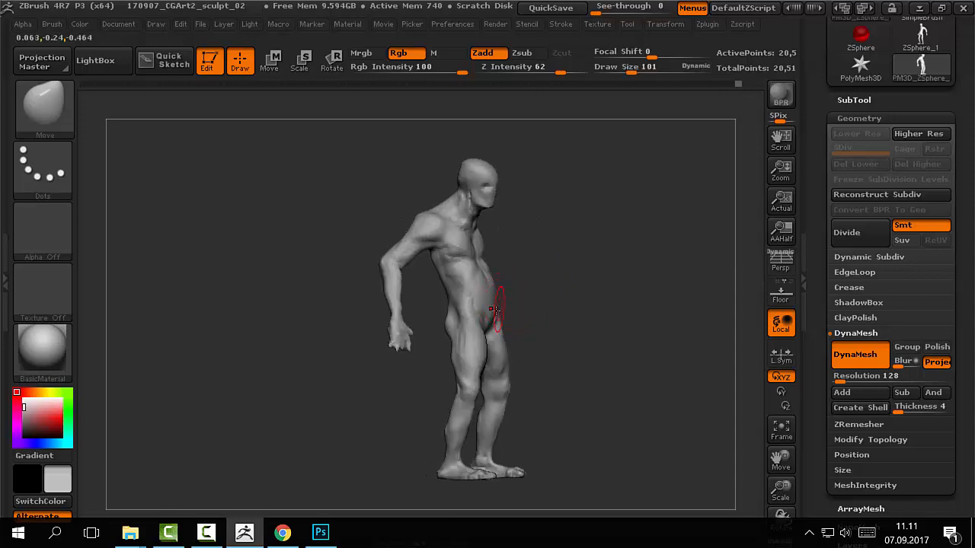
- Turn on perspective and toggle the black silhouette on and off to check the figure from the front
{"action": "key", "text": "p"}
{"action": "mouse_move", "coordinate": [579, 300]}
{"action": "left_mouse_down"}
{"action": "mouse_move", "coordinate": [444, 309]}
{"action": "mouse_move", "coordinate": [430, 278]}
{"action": "mouse_move", "coordinate": [398, 276]}
{"action": "mouse_move", "coordinate": [404, 295]}
{"action": "mouse_move", "coordinate": [595, 240]}
{"action": "mouse_move", "coordinate": [572, 239]}
{"action": "mouse_move", "coordinate": [620, 263]}
{"action": "mouse_move", "coordinate": [572, 243]}
{"action": "mouse_move", "coordinate": [598, 267]}
{"action": "mouse_move", "coordinate": [619, 228]}
{"action": "mouse_move", "coordinate": [597, 251]}
{"action": "left_mouse_up"}
{"action": "key", "text": "v"}
{"action": "key", "text": "v"}
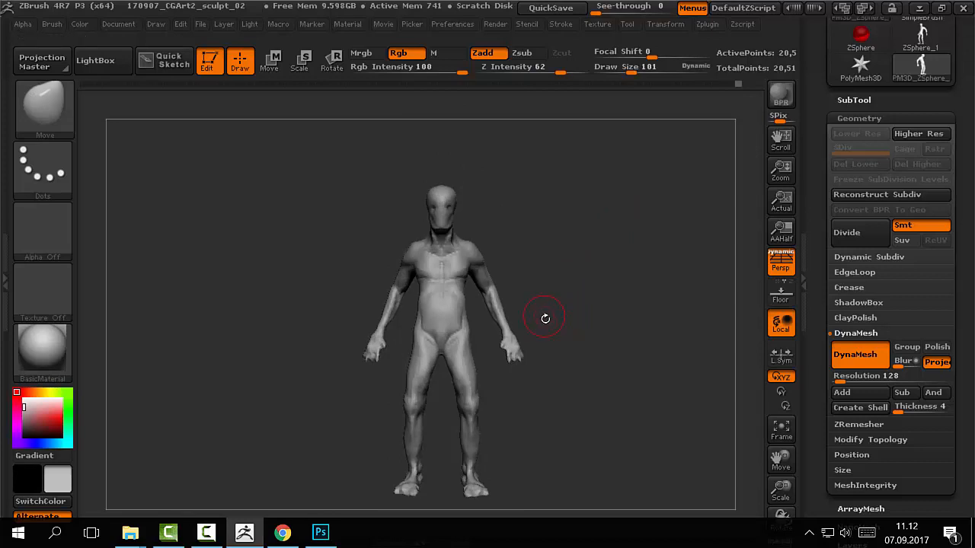
- Set the Move brush's draw size to 76 and examine the figure's posture from the side
{"action": "mouse_move", "coordinate": [559, 307]}
{"action": "left_mouse_down"}
{"action": "mouse_move", "coordinate": [622, 287]}
{"action": "mouse_move", "coordinate": [616, 322]}
{"action": "mouse_move", "coordinate": [629, 300]}
{"action": "mouse_move", "coordinate": [639, 335]}
{"action": "mouse_move", "coordinate": [617, 342]}
{"action": "left_mouse_up"}
{"action": "mouse_move", "coordinate": [595, 259]}
{"action": "left_mouse_down", "text": "alt"}
{"action": "mouse_move", "coordinate": [602, 355]}
{"action": "mouse_move", "coordinate": [620, 291]}
{"action": "left_mouse_up", "text": "alt"}
{"action": "key", "text": "s"}
{"action": "mouse_move", "coordinate": [564, 271]}
{"action": "left_mouse_down"}
{"action": "mouse_move", "coordinate": [583, 284]}
{"action": "mouse_move", "coordinate": [576, 324]}
{"action": "mouse_move", "coordinate": [572, 314]}
{"action": "mouse_move", "coordinate": [576, 389]}
{"action": "left_mouse_up"}
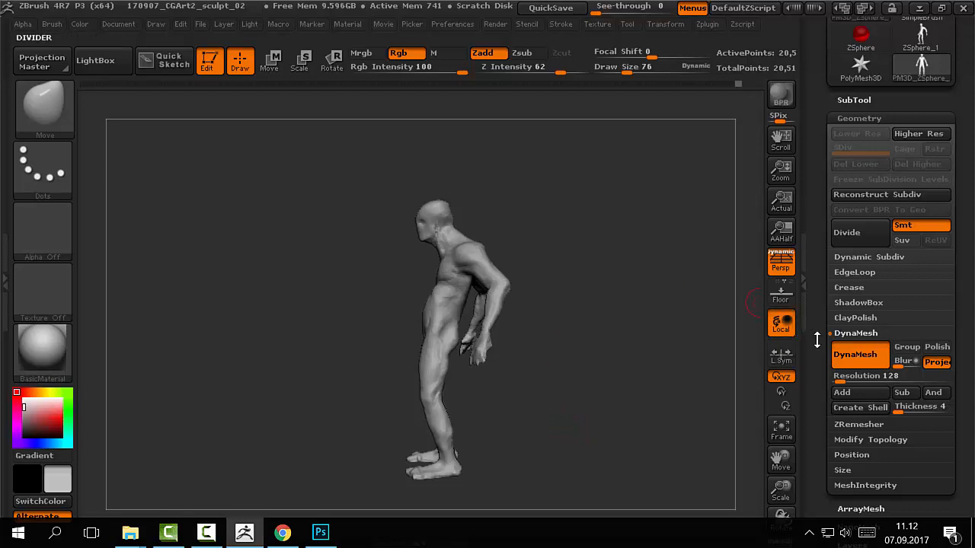
- Examine the figure's hands, legs and overall posture from the front, side and back
{"action": "left_click_drag", "start_coordinate": [651, 350], "coordinate": [631, 370]}
{"action": "left_click_drag", "start_coordinate": [572, 346], "coordinate": [614, 302]}
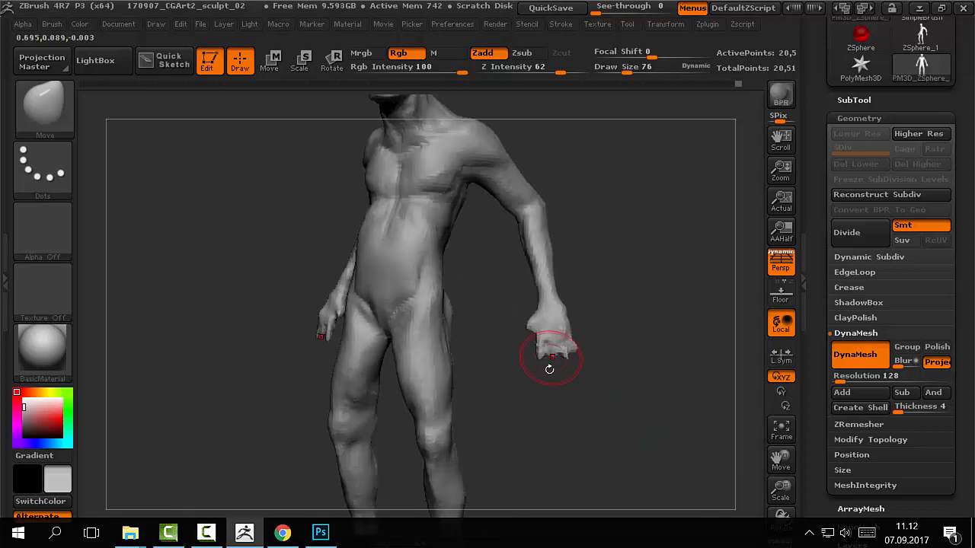
{"action": "left_click_drag", "start_coordinate": [619, 383], "coordinate": [533, 320], "text": "alt"}
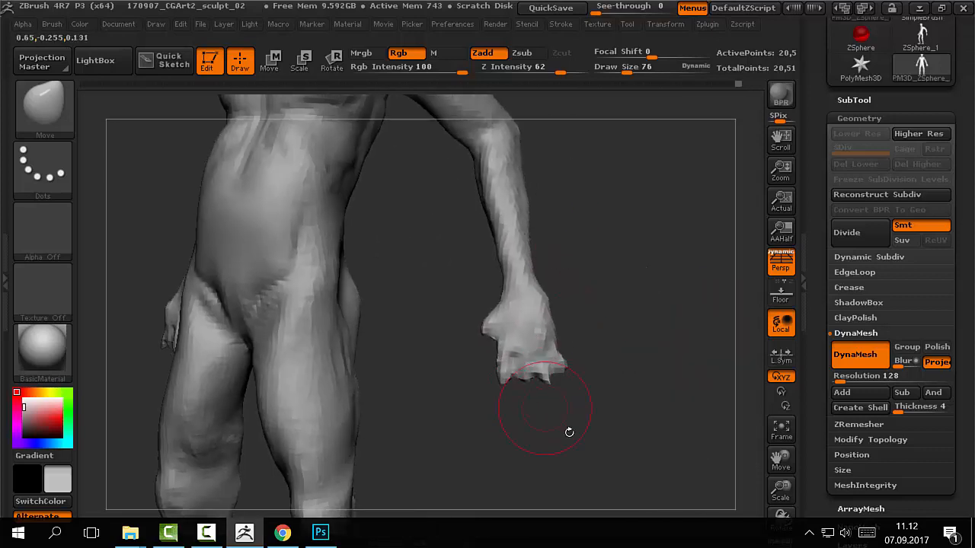
{"action": "left_click_drag", "start_coordinate": [559, 244], "coordinate": [612, 227], "text": "alt"}
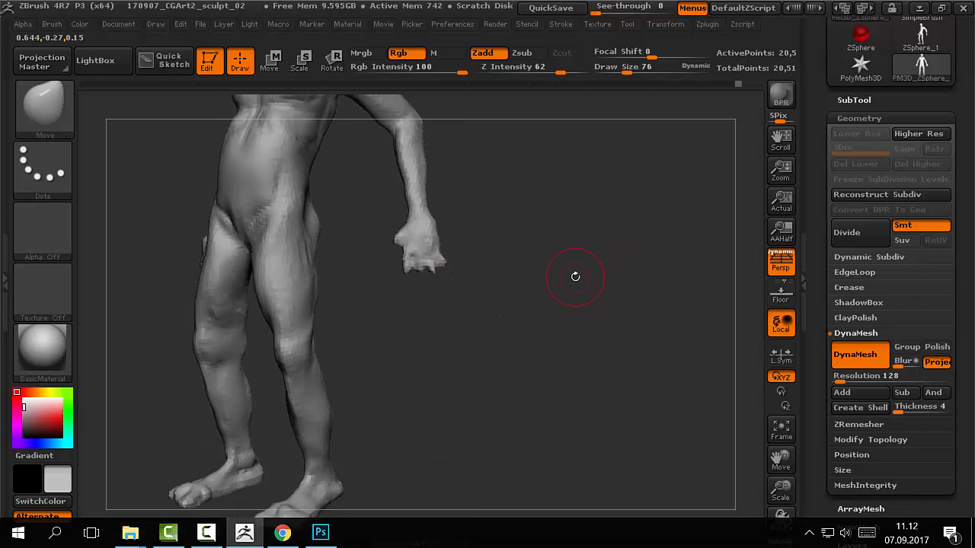
{"action": "left_click_drag", "start_coordinate": [533, 267], "coordinate": [536, 374]}
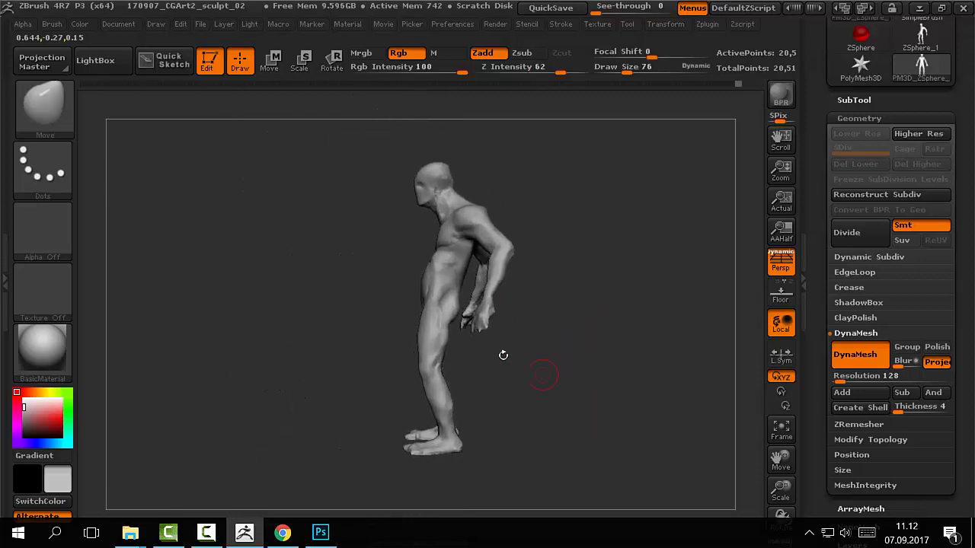
{"action": "left_click_drag", "start_coordinate": [517, 174], "coordinate": [488, 180]}
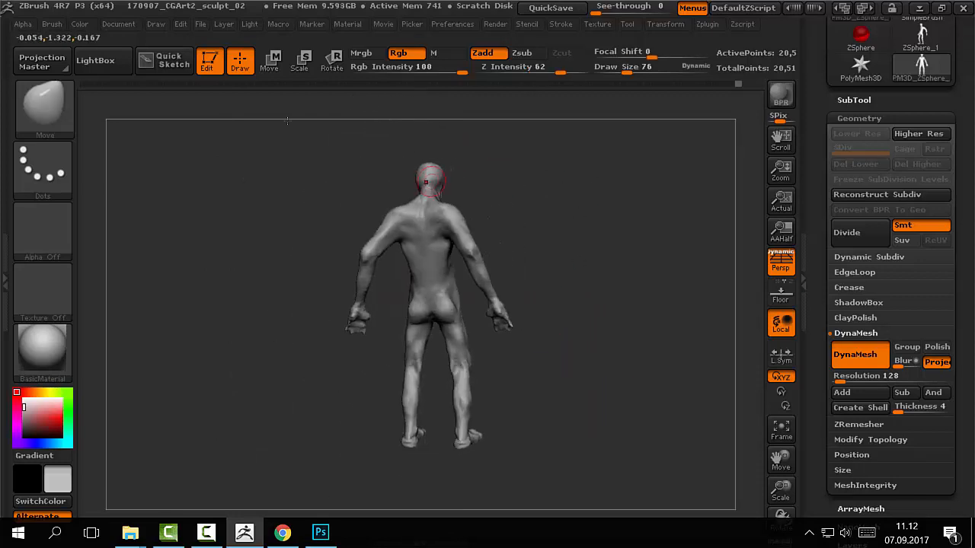
{"action": "left_click_drag", "start_coordinate": [551, 231], "coordinate": [567, 213]}
{"action": "key", "text": "b"}
{"action": "key", "text": "c"}
{"action": "key", "text": "b"}
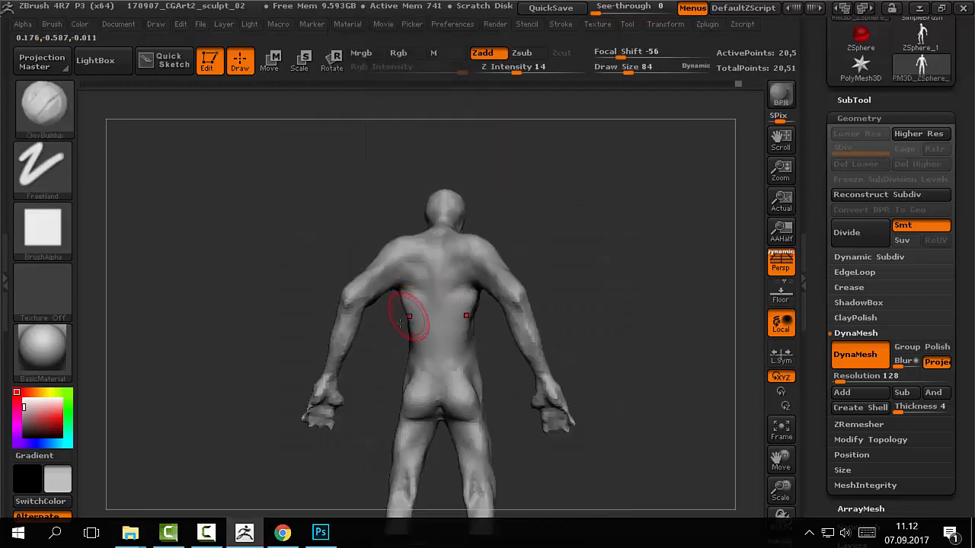
{"action": "key", "text": "b"}
{"action": "left_click", "coordinate": [417, 309]}
{"action": "key", "text": "b"}
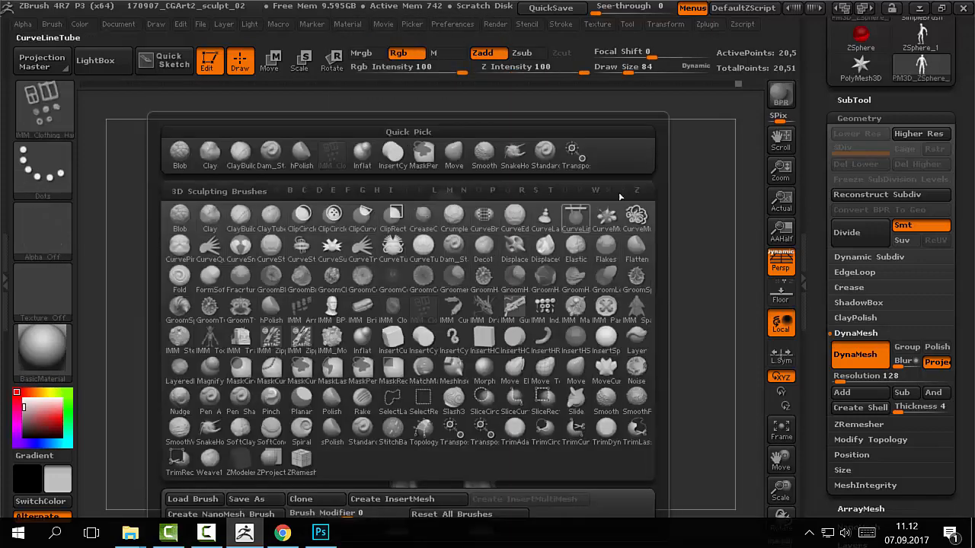
{"action": "key", "text": "b"}
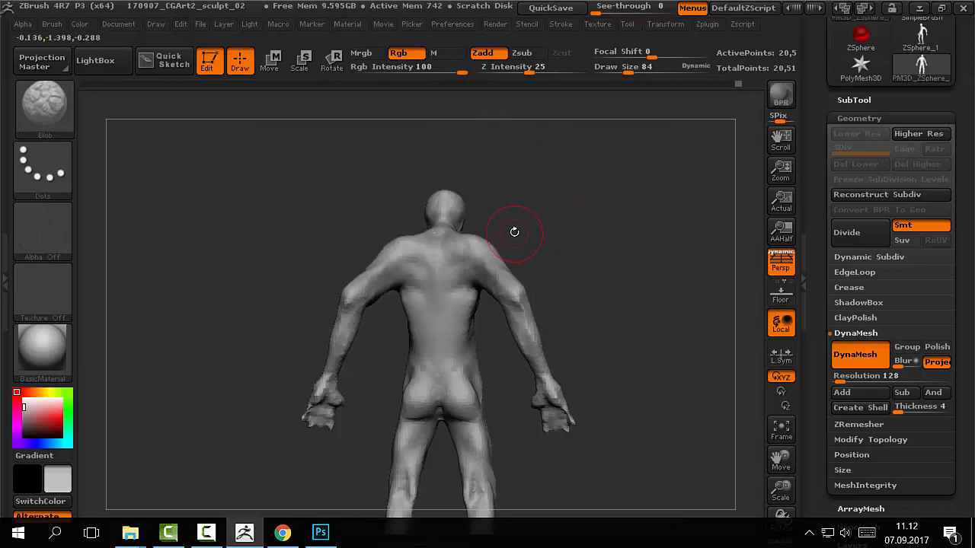
- Reshape the sides of the waist from the back with the Move brush at draw size 93
{"action": "key", "text": "b"}
{"action": "key", "text": "m"}
{"action": "key", "text": "v"}
{"action": "key", "text": "s"}
{"action": "left_click_drag", "start_coordinate": [518, 266], "coordinate": [522, 266]}
{"action": "mouse_move", "coordinate": [555, 235]}
{"action": "left_mouse_down"}
{"action": "mouse_move", "coordinate": [574, 249]}
{"action": "mouse_move", "coordinate": [560, 263]}
{"action": "left_mouse_up"}
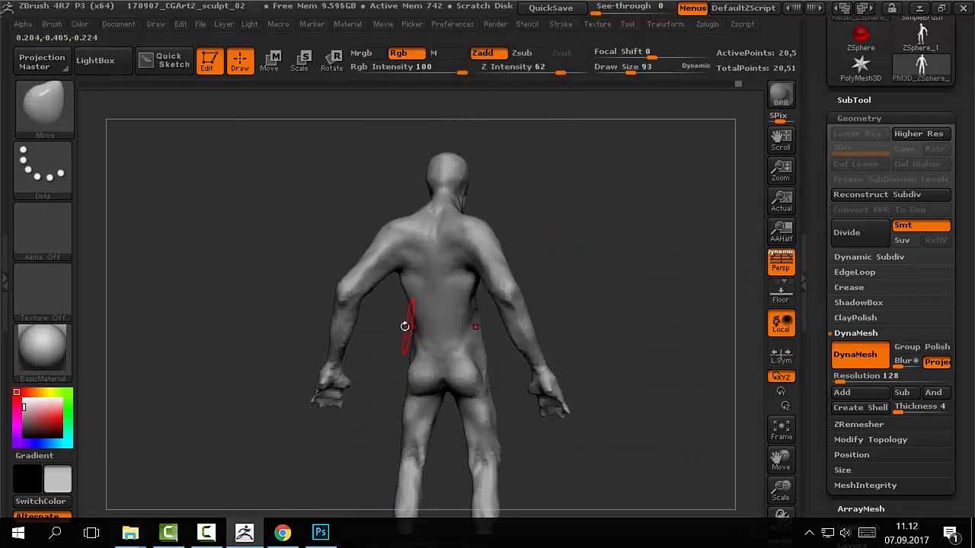
{"action": "left_click_drag", "start_coordinate": [407, 327], "coordinate": [426, 321]}
{"action": "left_click_drag", "start_coordinate": [268, 218], "coordinate": [415, 325]}
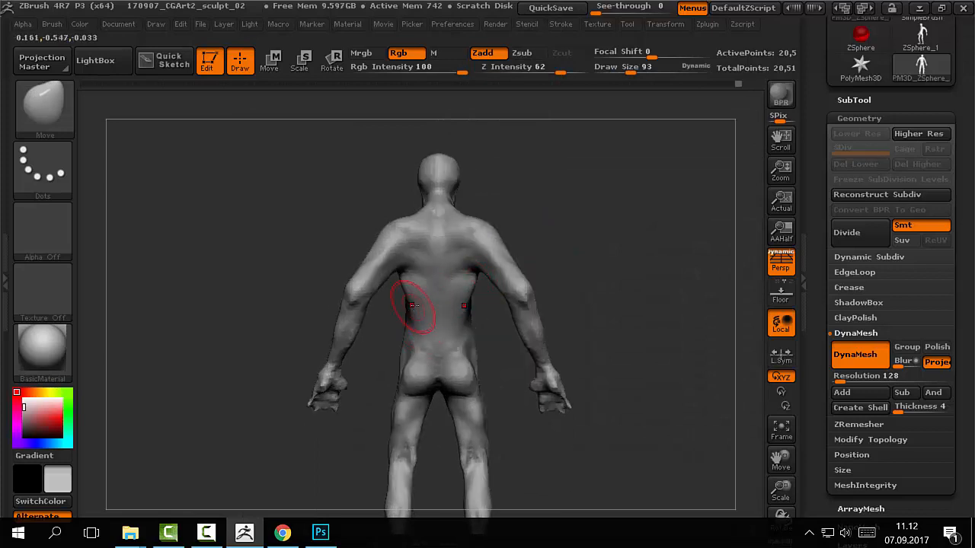
{"action": "mouse_move", "coordinate": [527, 282]}
{"action": "left_mouse_down", "text": "alt"}
{"action": "mouse_move", "coordinate": [527, 226]}
{"action": "mouse_move", "coordinate": [544, 236]}
{"action": "left_mouse_up", "text": "alt"}
- Refine the torso with the Move brush, setting its Z intensity to 57 and its draw size to 65
{"action": "key", "text": "s"}
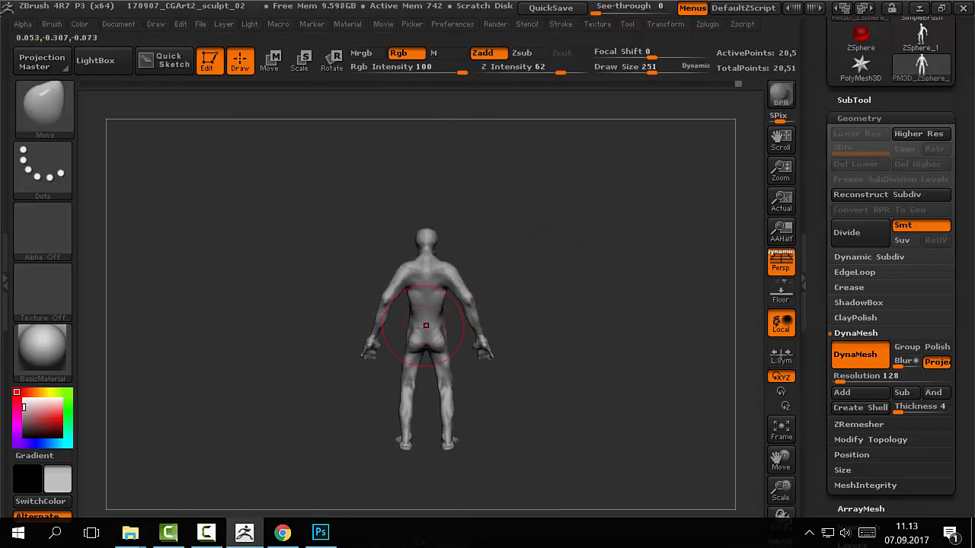
{"action": "mouse_move", "coordinate": [490, 263]}
{"action": "left_mouse_down"}
{"action": "mouse_move", "coordinate": [548, 262]}
{"action": "mouse_move", "coordinate": [537, 302]}
{"action": "mouse_move", "coordinate": [419, 330]}
{"action": "mouse_move", "coordinate": [472, 332]}
{"action": "mouse_move", "coordinate": [436, 335]}
{"action": "mouse_move", "coordinate": [487, 264]}
{"action": "mouse_move", "coordinate": [431, 295]}
{"action": "mouse_move", "coordinate": [396, 332]}
{"action": "left_mouse_up"}
{"action": "key", "text": "s"}
{"action": "key", "text": "u"}
{"action": "mouse_move", "coordinate": [397, 330]}
{"action": "left_mouse_down"}
{"action": "mouse_move", "coordinate": [420, 296]}
{"action": "mouse_move", "coordinate": [488, 326]}
{"action": "mouse_move", "coordinate": [545, 324]}
{"action": "left_mouse_up"}
{"action": "key", "text": "s"}
{"action": "left_click_drag", "start_coordinate": [542, 320], "coordinate": [534, 319]}
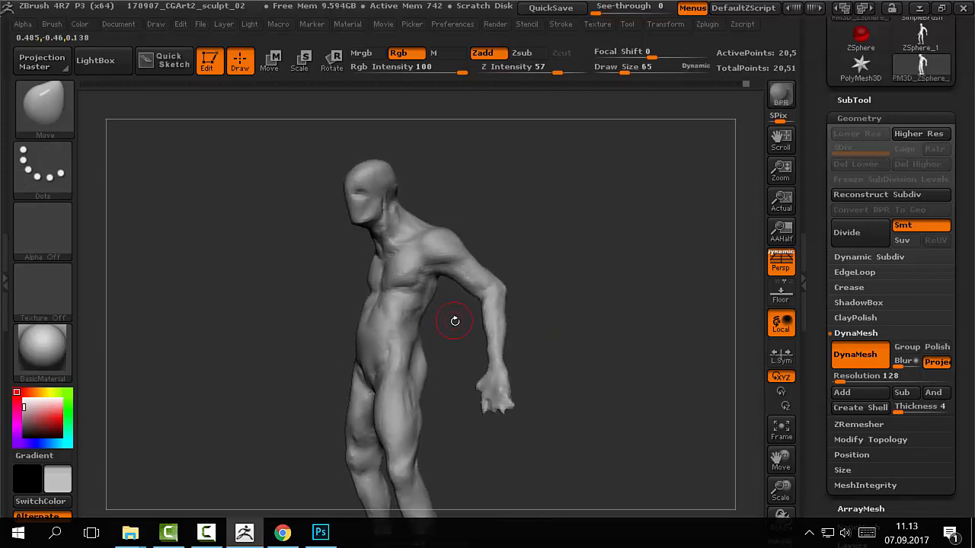
- Carve the lower edge of the rib cage with the Dam_Standard brush at draw size 37 and smooth the strokes
{"action": "key", "text": "b"}
{"action": "key", "text": "c"}
{"action": "key", "text": "b"}
{"action": "key", "text": "b"}
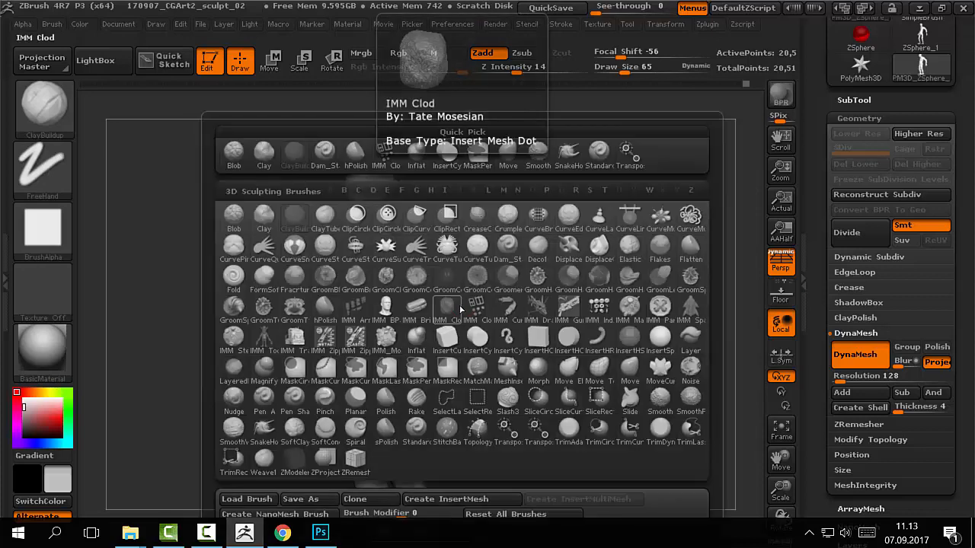
{"action": "key", "text": "d"}
{"action": "key", "text": "s"}
{"action": "key", "text": "s"}
{"action": "left_click_drag", "start_coordinate": [560, 241], "coordinate": [443, 305]}
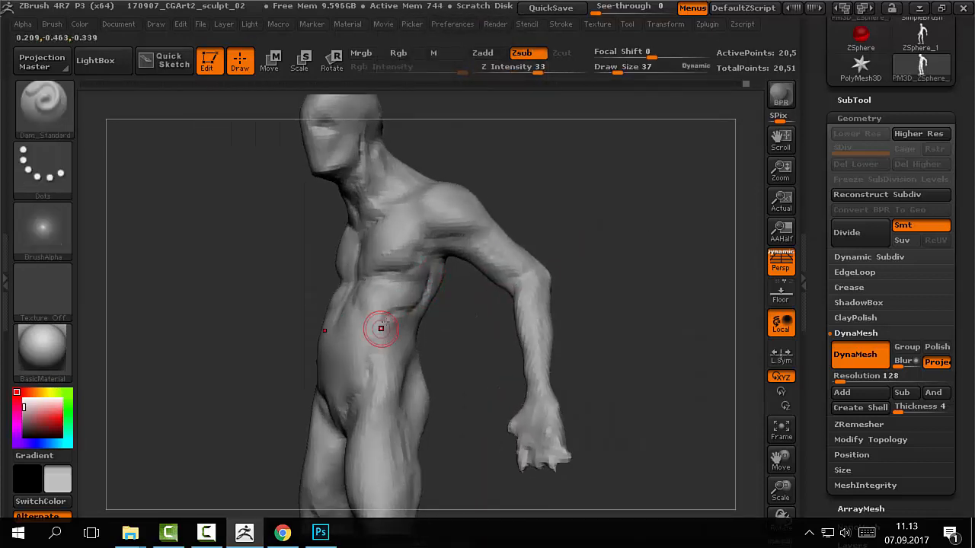
{"action": "key", "text": "shift"}
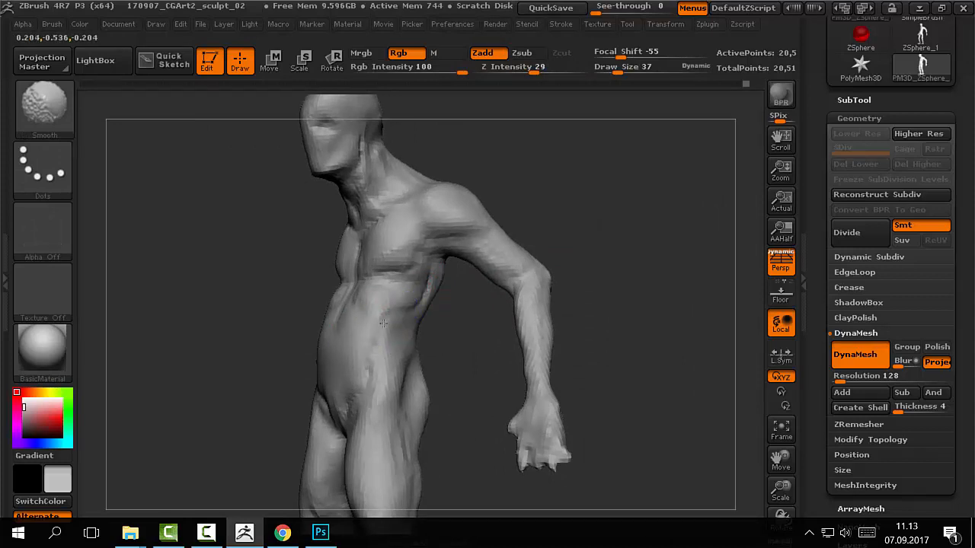
{"action": "left_click_drag", "start_coordinate": [424, 287], "coordinate": [405, 312], "text": "shift"}
- Define the outer edge of the chest near the armpit and the upper arm with the Dam_Standard brush
{"action": "mouse_move", "coordinate": [466, 359]}
{"action": "left_mouse_down", "text": "alt"}
{"action": "mouse_move", "coordinate": [437, 316]}
{"action": "mouse_move", "coordinate": [396, 329]}
{"action": "mouse_move", "coordinate": [537, 328]}
{"action": "mouse_move", "coordinate": [353, 177]}
{"action": "left_mouse_up", "text": "alt"}
{"action": "key", "text": "shift"}
{"action": "mouse_move", "coordinate": [556, 276]}
{"action": "left_mouse_down"}
{"action": "mouse_move", "coordinate": [482, 268]}
{"action": "mouse_move", "coordinate": [510, 255]}
{"action": "mouse_move", "coordinate": [387, 264]}
{"action": "left_mouse_up"}
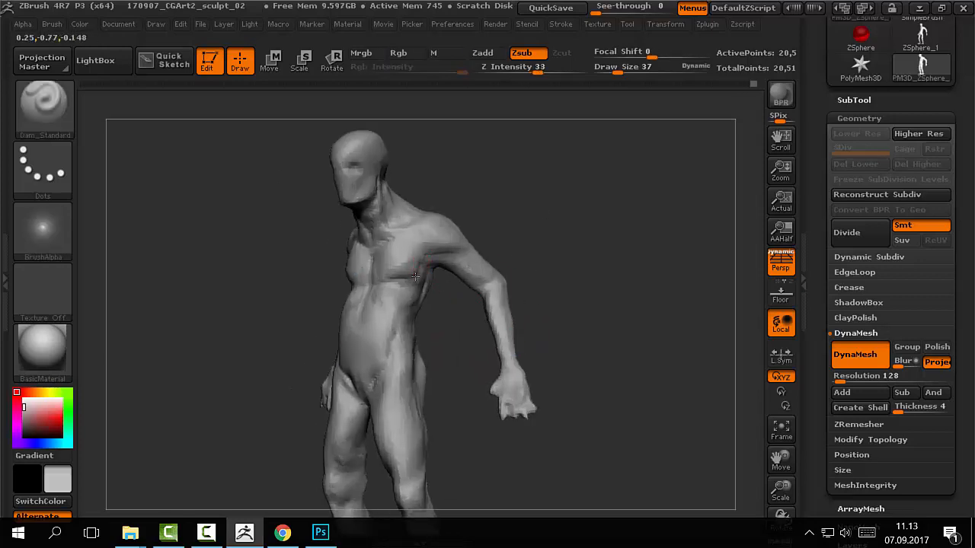
{"action": "mouse_move", "coordinate": [502, 207]}
{"action": "left_mouse_down"}
{"action": "mouse_move", "coordinate": [533, 218]}
{"action": "mouse_move", "coordinate": [476, 233]}
{"action": "mouse_move", "coordinate": [514, 244]}
{"action": "left_mouse_up"}
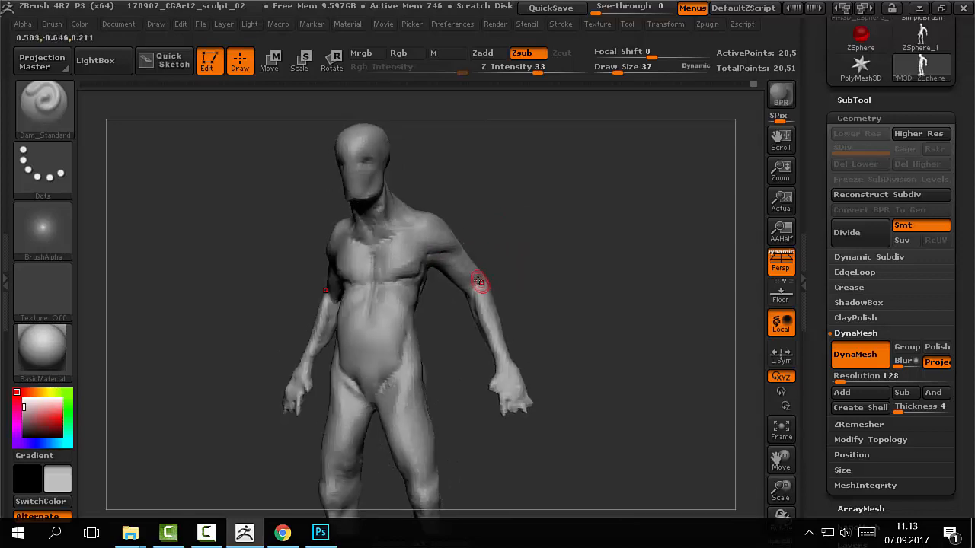
{"action": "mouse_move", "coordinate": [472, 274]}
{"action": "left_mouse_down"}
{"action": "mouse_move", "coordinate": [465, 261]}
{"action": "mouse_move", "coordinate": [483, 256]}
{"action": "mouse_move", "coordinate": [465, 269]}
{"action": "mouse_move", "coordinate": [462, 256]}
{"action": "mouse_move", "coordinate": [487, 240]}
{"action": "mouse_move", "coordinate": [467, 233]}
{"action": "mouse_move", "coordinate": [533, 199]}
{"action": "left_mouse_up"}
{"action": "mouse_move", "coordinate": [599, 171]}
{"action": "left_mouse_down"}
{"action": "mouse_move", "coordinate": [467, 265]}
{"action": "mouse_move", "coordinate": [474, 257]}
{"action": "left_mouse_up"}
- Show the anatomy reference and carve the rear shoulder and shoulder blade forms with the Dam_Standard brush
{"action": "key", "text": "shift+z"}
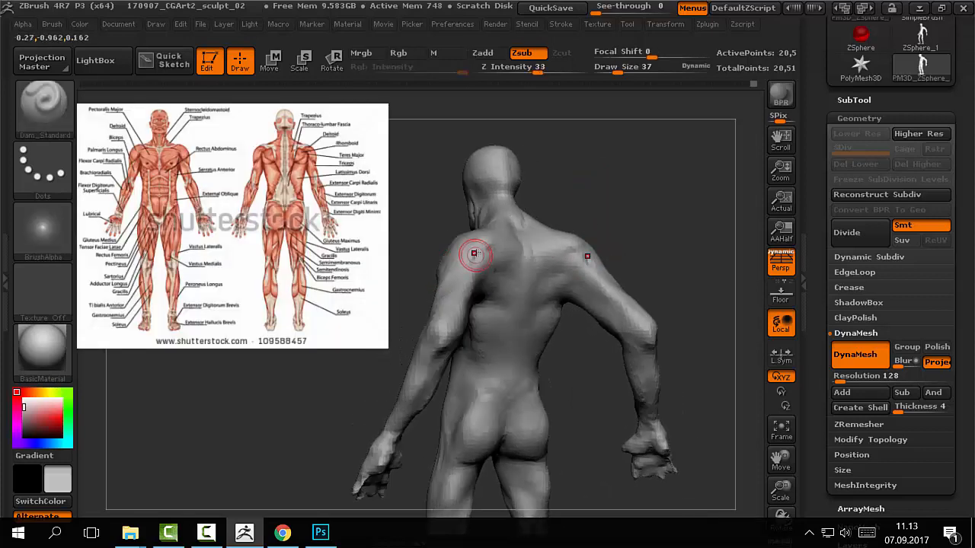
{"action": "key", "text": "shift"}
{"action": "mouse_move", "coordinate": [426, 288]}
{"action": "left_mouse_down"}
{"action": "mouse_move", "coordinate": [480, 259]}
{"action": "mouse_move", "coordinate": [468, 281]}
{"action": "mouse_move", "coordinate": [486, 253]}
{"action": "left_mouse_up"}
{"action": "left_click_drag", "start_coordinate": [467, 270], "coordinate": [495, 257]}
{"action": "left_click_drag", "start_coordinate": [611, 203], "coordinate": [636, 204]}
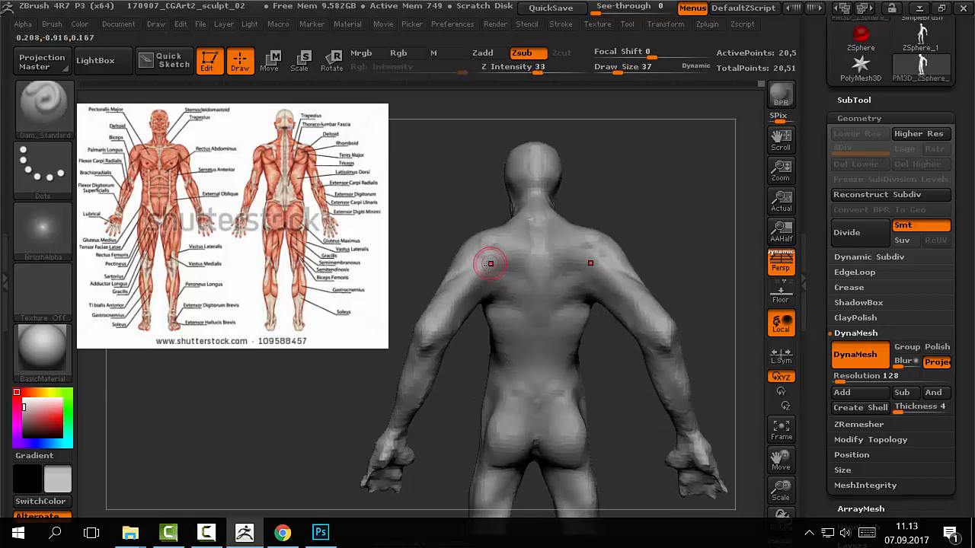
{"action": "left_click_drag", "start_coordinate": [466, 343], "coordinate": [470, 352]}
- Carve the folds behind the armpits with the Dam_Standard brush at draw size 46, smoothing them into the upper arms
{"action": "key", "text": "bracketright"}
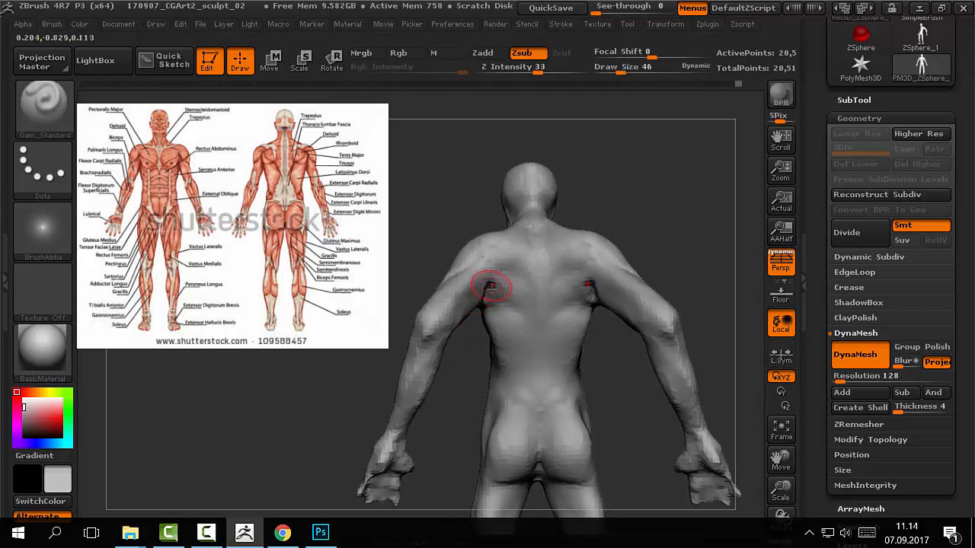
{"action": "key", "text": "shift"}
{"action": "left_click_drag", "start_coordinate": [459, 245], "coordinate": [474, 309]}
{"action": "key", "text": "shift"}
{"action": "mouse_move", "coordinate": [477, 346]}
{"action": "left_mouse_down"}
{"action": "mouse_move", "coordinate": [493, 304]}
{"action": "mouse_move", "coordinate": [479, 291]}
{"action": "left_mouse_up"}
{"action": "key", "text": "shift"}
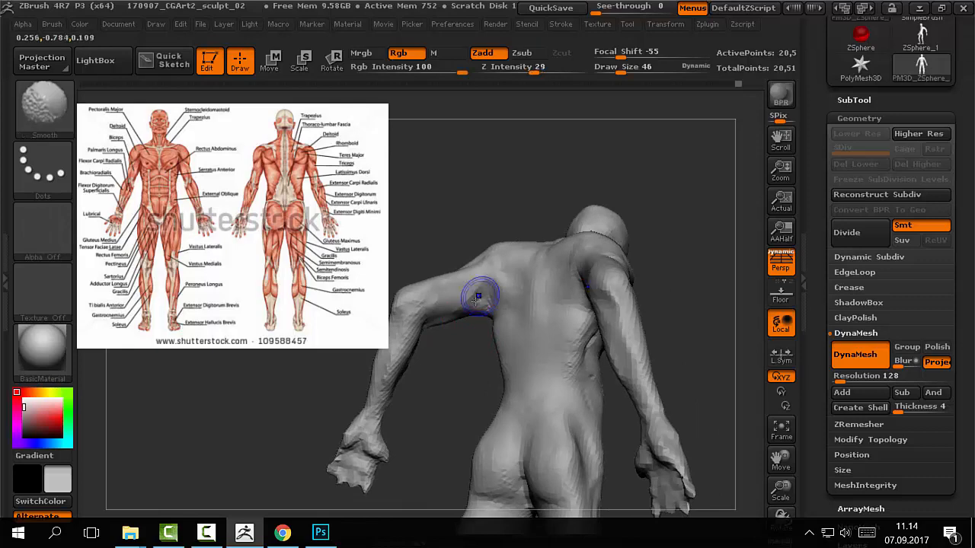
{"action": "left_click_drag", "start_coordinate": [486, 332], "coordinate": [496, 303]}
{"action": "mouse_move", "coordinate": [478, 364]}
{"action": "left_mouse_down"}
{"action": "mouse_move", "coordinate": [478, 381]}
{"action": "mouse_move", "coordinate": [485, 330]}
{"action": "mouse_move", "coordinate": [468, 304]}
{"action": "left_mouse_up"}
{"action": "key", "text": "shift"}
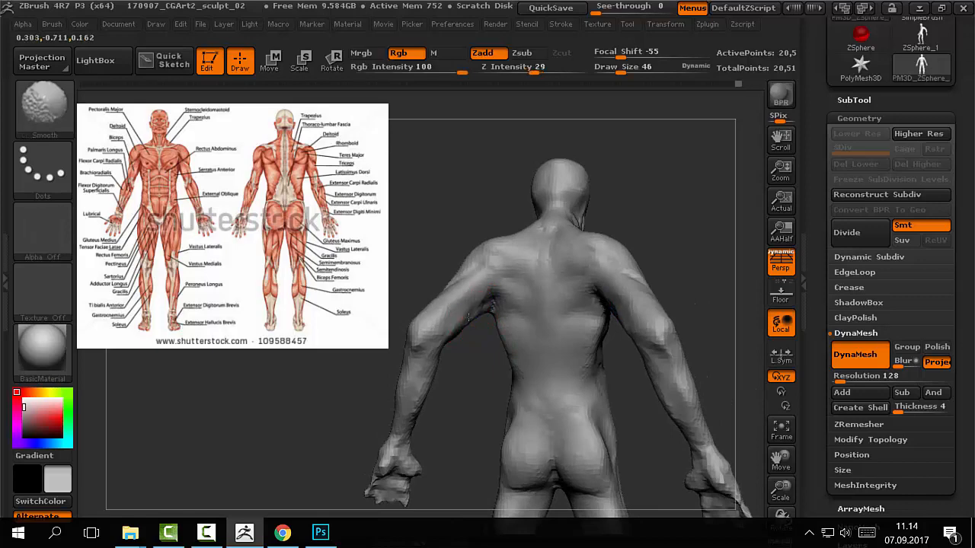
{"action": "mouse_move", "coordinate": [480, 395]}
{"action": "left_mouse_down", "text": "alt"}
{"action": "mouse_move", "coordinate": [436, 199]}
{"action": "mouse_move", "coordinate": [462, 294]}
{"action": "left_mouse_up", "text": "alt"}
{"action": "left_click_drag", "start_coordinate": [446, 239], "coordinate": [449, 241]}
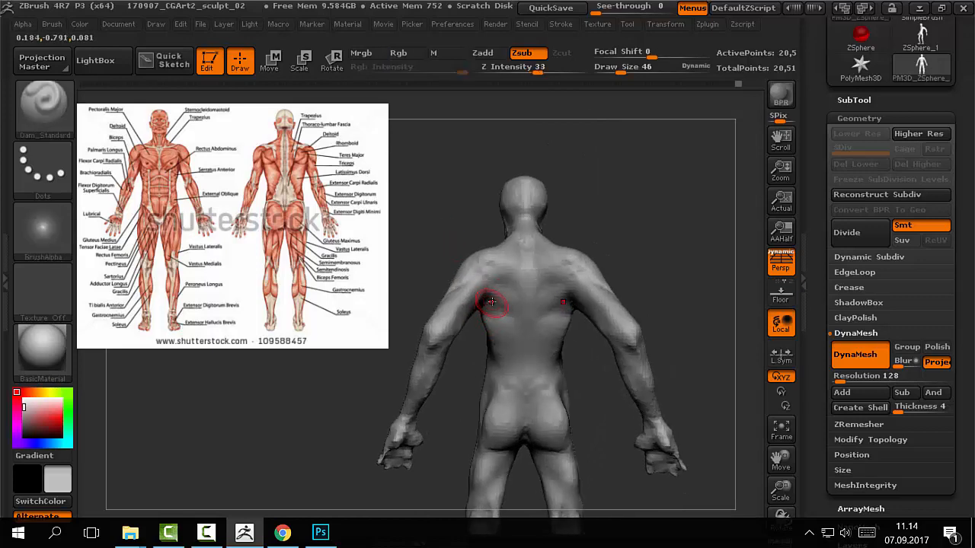
- Build up the upper back muscles beside the armpits with the ClayBuildup brush at draw size 34 and smooth them
{"action": "key", "text": "b"}
{"action": "key", "text": "c"}
{"action": "key", "text": "b"}
{"action": "left_click_drag", "start_coordinate": [431, 233], "coordinate": [439, 248]}
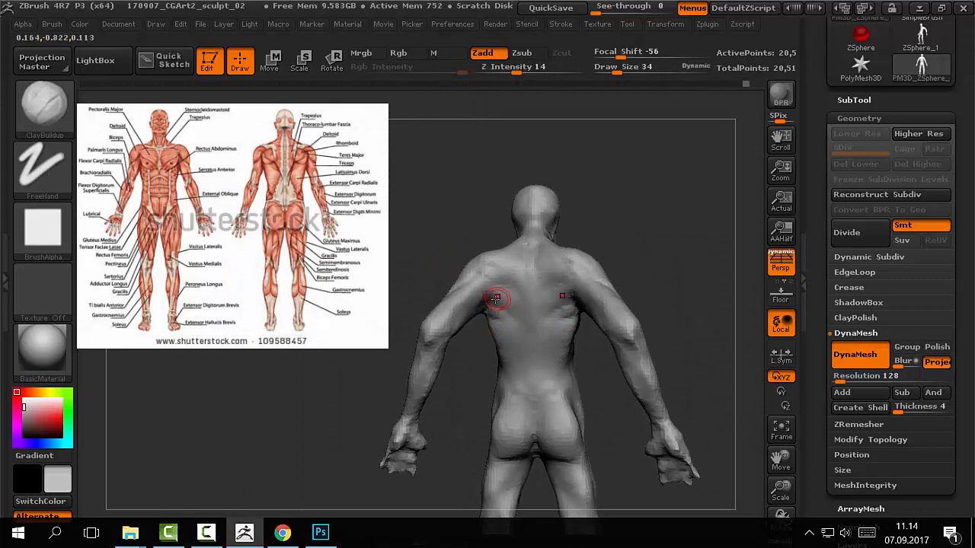
{"action": "key", "text": "shift"}
{"action": "left_click_drag", "start_coordinate": [498, 313], "coordinate": [509, 303], "text": "shift"}
{"action": "mouse_move", "coordinate": [455, 253]}
{"action": "left_mouse_down", "text": "alt"}
{"action": "mouse_move", "coordinate": [440, 236]}
{"action": "mouse_move", "coordinate": [466, 239]}
{"action": "left_mouse_up", "text": "alt"}
{"action": "left_click_drag", "start_coordinate": [511, 292], "coordinate": [523, 283], "text": "shift"}
{"action": "left_click_drag", "start_coordinate": [570, 255], "coordinate": [583, 257]}
{"action": "mouse_move", "coordinate": [550, 287]}
{"action": "left_mouse_down"}
{"action": "mouse_move", "coordinate": [546, 296]}
{"action": "mouse_move", "coordinate": [596, 264]}
{"action": "mouse_move", "coordinate": [589, 233]}
{"action": "mouse_move", "coordinate": [605, 279]}
{"action": "mouse_move", "coordinate": [545, 279]}
{"action": "left_mouse_up"}
- Hide the anatomy reference, turn off perspective and place front, side and back snapshots of the grey figure on the canvas
{"action": "mouse_move", "coordinate": [600, 233]}
{"action": "left_mouse_down"}
{"action": "mouse_move", "coordinate": [589, 280]}
{"action": "mouse_move", "coordinate": [495, 258]}
{"action": "mouse_move", "coordinate": [489, 269]}
{"action": "mouse_move", "coordinate": [450, 228]}
{"action": "mouse_move", "coordinate": [468, 261]}
{"action": "mouse_move", "coordinate": [506, 221]}
{"action": "mouse_move", "coordinate": [462, 220]}
{"action": "mouse_move", "coordinate": [559, 205]}
{"action": "mouse_move", "coordinate": [587, 213]}
{"action": "mouse_move", "coordinate": [566, 222]}
{"action": "mouse_move", "coordinate": [564, 236]}
{"action": "mouse_move", "coordinate": [599, 225]}
{"action": "mouse_move", "coordinate": [477, 234]}
{"action": "mouse_move", "coordinate": [498, 233]}
{"action": "mouse_move", "coordinate": [525, 291]}
{"action": "mouse_move", "coordinate": [511, 272]}
{"action": "left_mouse_up"}
{"action": "key", "text": "shift+z"}
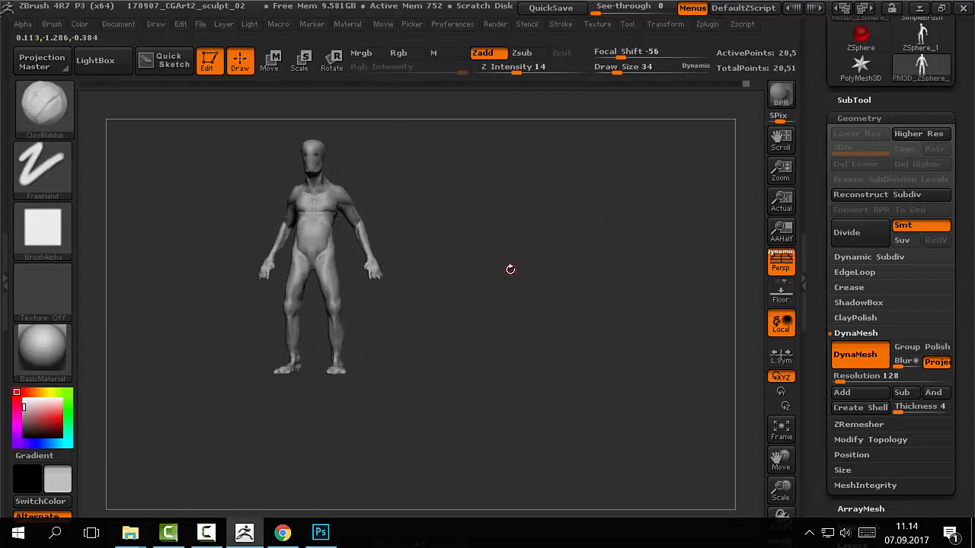
{"action": "key", "text": "p"}
{"action": "mouse_move", "coordinate": [512, 288]}
{"action": "left_mouse_down", "text": "alt"}
{"action": "mouse_move", "coordinate": [446, 283]}
{"action": "mouse_move", "coordinate": [426, 267]}
{"action": "mouse_move", "coordinate": [556, 272]}
{"action": "mouse_move", "coordinate": [498, 285]}
{"action": "mouse_move", "coordinate": [668, 270]}
{"action": "mouse_move", "coordinate": [602, 271]}
{"action": "mouse_move", "coordinate": [580, 284]}
{"action": "mouse_move", "coordinate": [602, 353]}
{"action": "mouse_move", "coordinate": [598, 343]}
{"action": "mouse_move", "coordinate": [630, 336]}
{"action": "mouse_move", "coordinate": [600, 339]}
{"action": "mouse_move", "coordinate": [562, 373]}
{"action": "mouse_move", "coordinate": [469, 389]}
{"action": "left_mouse_up", "text": "alt"}
{"action": "key", "text": "shift+s"}
{"action": "key", "text": "shift+s"}
{"action": "key", "text": "shift+s"}
- Swap the colours to black and arrange front, side and back silhouettes below the grey figures, saving the result
{"action": "key", "text": "v"}
{"action": "left_click_drag", "start_coordinate": [537, 313], "coordinate": [577, 328]}
{"action": "left_click_drag", "start_coordinate": [576, 328], "coordinate": [396, 320], "text": "alt"}
{"action": "key", "text": "shift+s"}
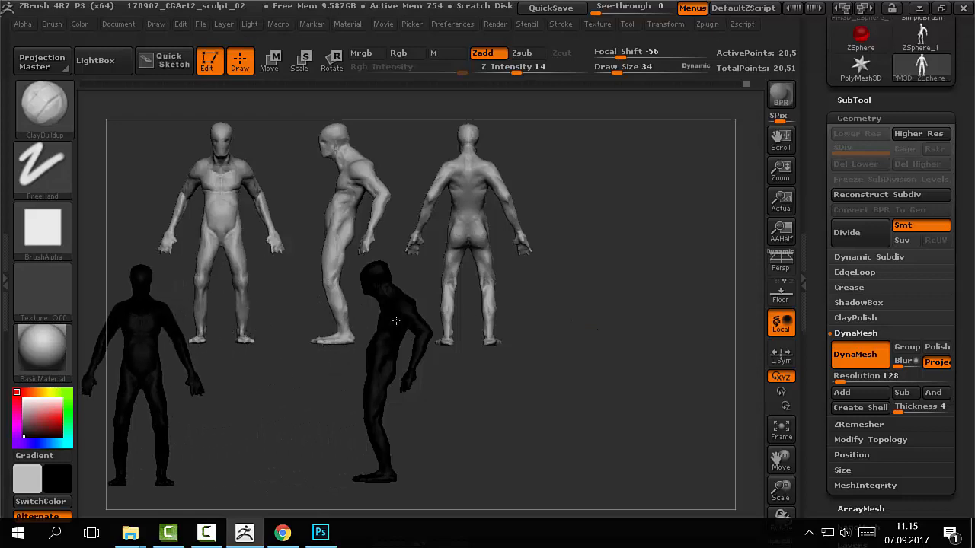
{"action": "left_click_drag", "start_coordinate": [341, 364], "coordinate": [361, 382]}
{"action": "key", "text": "shift+s"}
{"action": "mouse_move", "coordinate": [476, 320]}
{"action": "left_mouse_down", "text": "alt"}
{"action": "mouse_move", "coordinate": [633, 320]}
{"action": "mouse_move", "coordinate": [615, 297]}
{"action": "mouse_move", "coordinate": [451, 290]}
{"action": "mouse_move", "coordinate": [467, 290]}
{"action": "left_mouse_up", "text": "alt"}
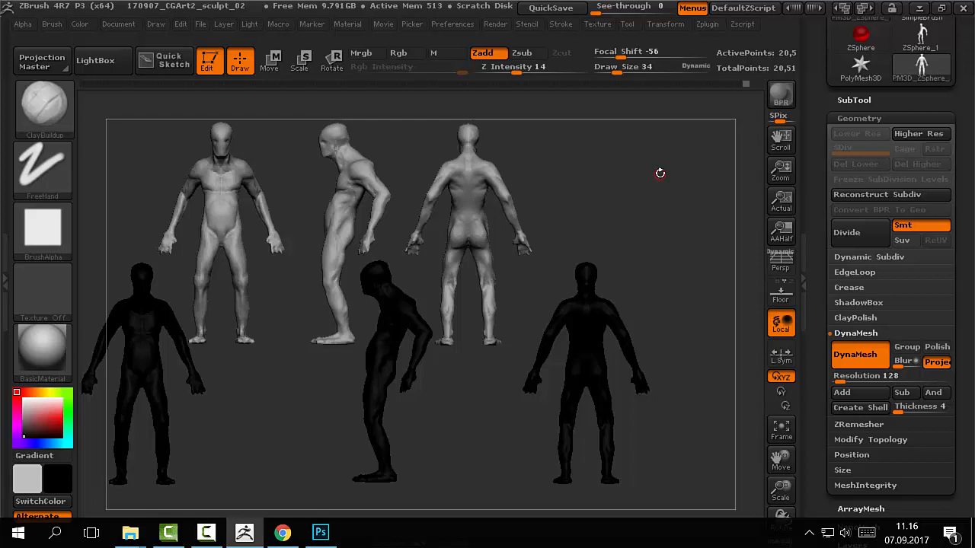
{"action": "key", "text": "ctrl+s"}
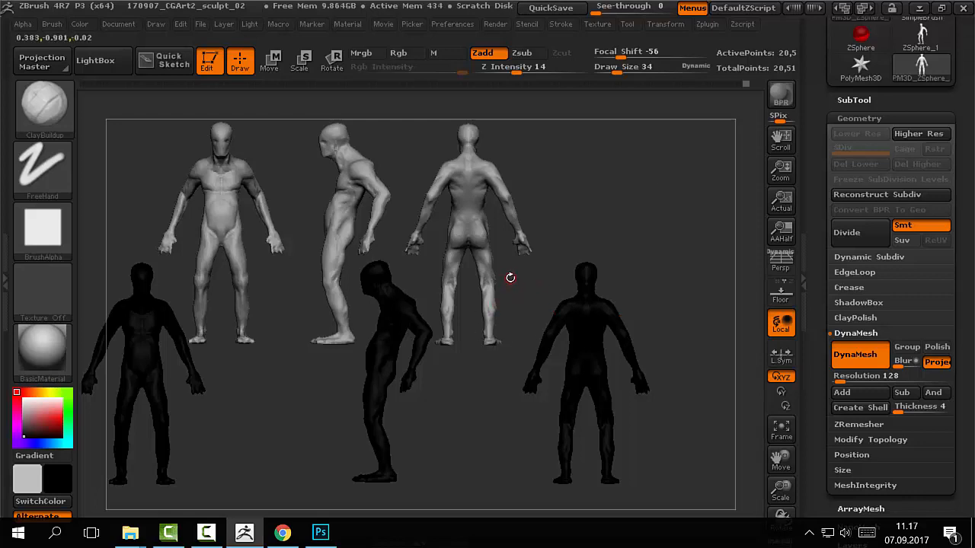
- Switch to Photoshop with the anatomy reference document
{"action": "key", "text": "alt+Tab"}
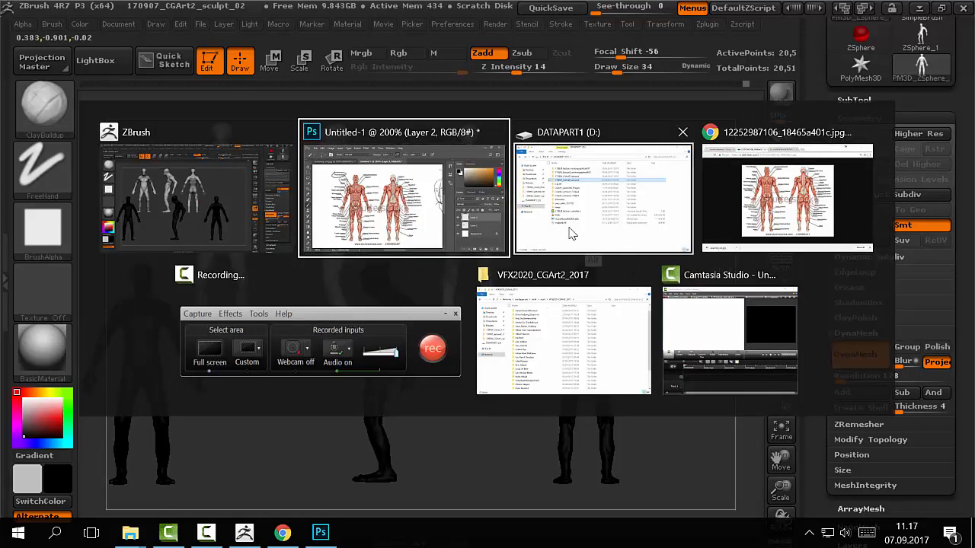
{"action": "left_click", "coordinate": [459, 217]}
{"action": "left_click", "coordinate": [57, 14]}
{"action": "left_click", "coordinate": [70, 44]}
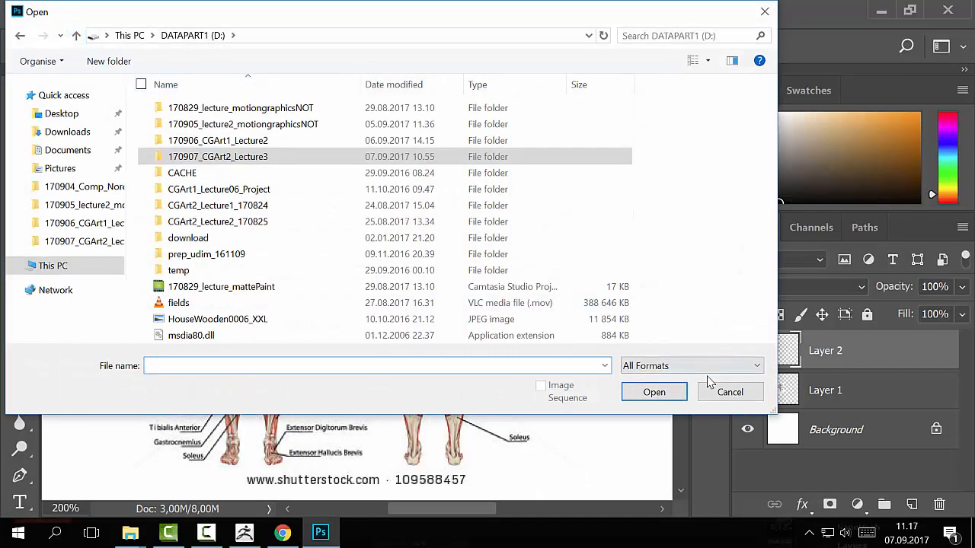
{"action": "left_click", "coordinate": [705, 390]}
- Try pasting the ZBrush screen capture into a new 450 x 350 pixel document, and close it without saving
{"action": "left_click", "coordinate": [57, 14]}
{"action": "left_click", "coordinate": [70, 32]}
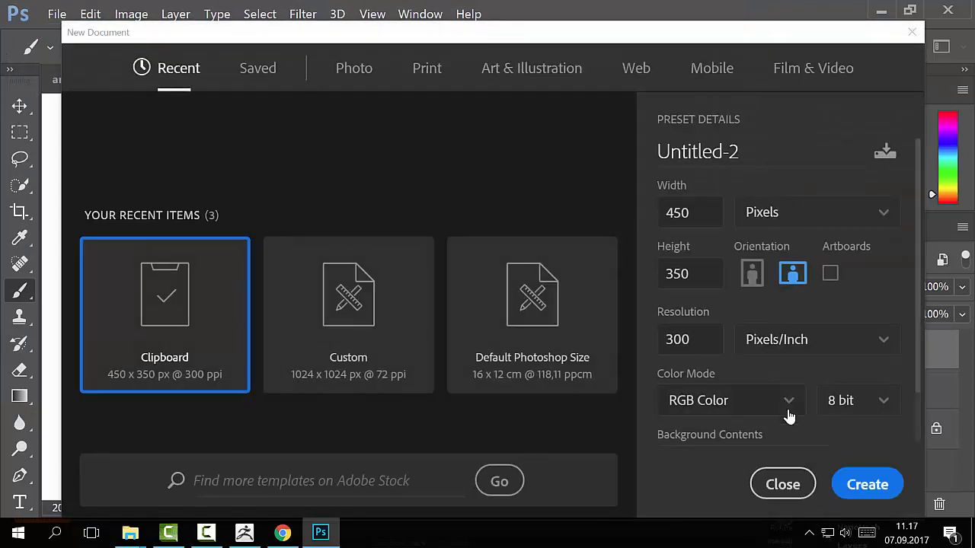
{"action": "left_click", "coordinate": [865, 485]}
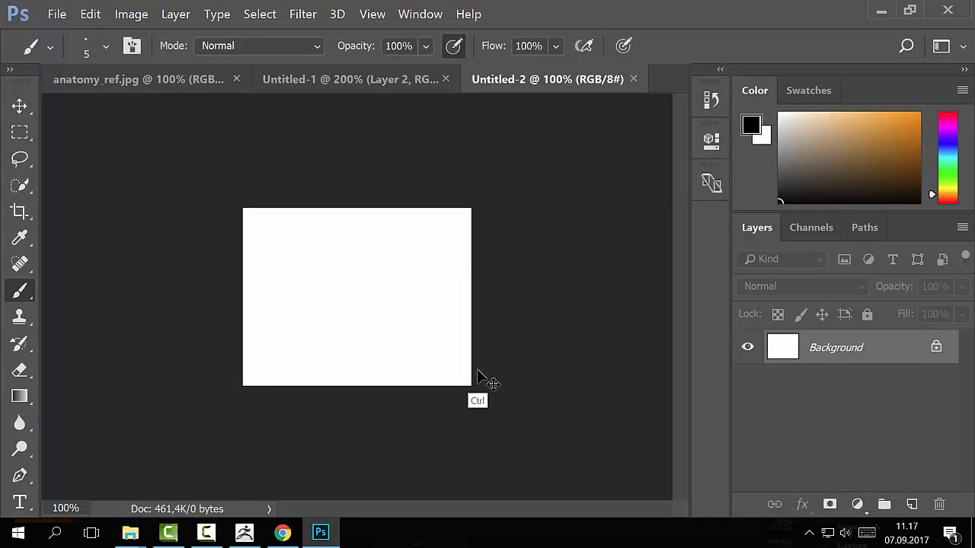
{"action": "key", "text": "ctrl+v"}
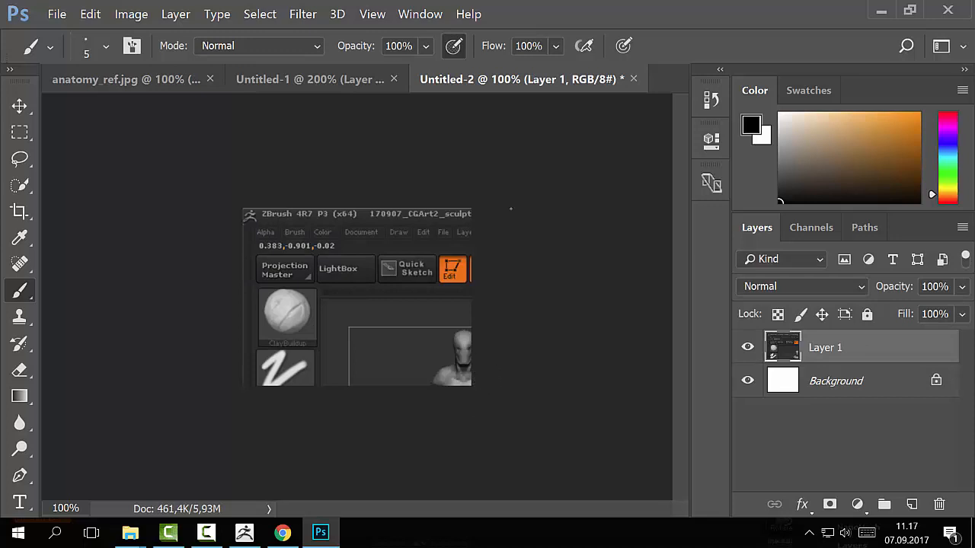
{"action": "left_click", "coordinate": [632, 82]}
{"action": "left_click", "coordinate": [485, 224]}
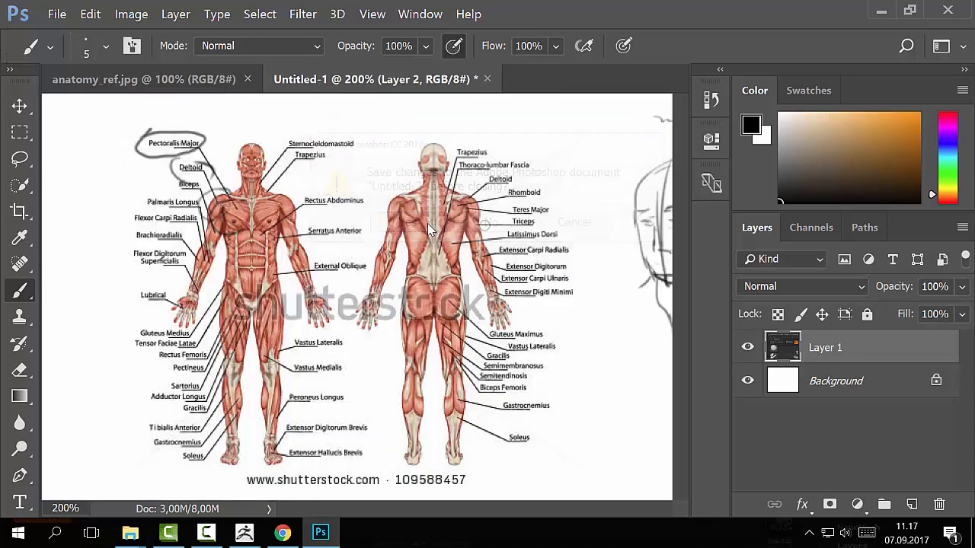
- Create a 1920 x 1080 pixel document at 72 pixels/inch, paste the ZBrush screen capture and view it at 100%
{"action": "left_click", "coordinate": [59, 14]}
{"action": "left_click", "coordinate": [68, 34]}
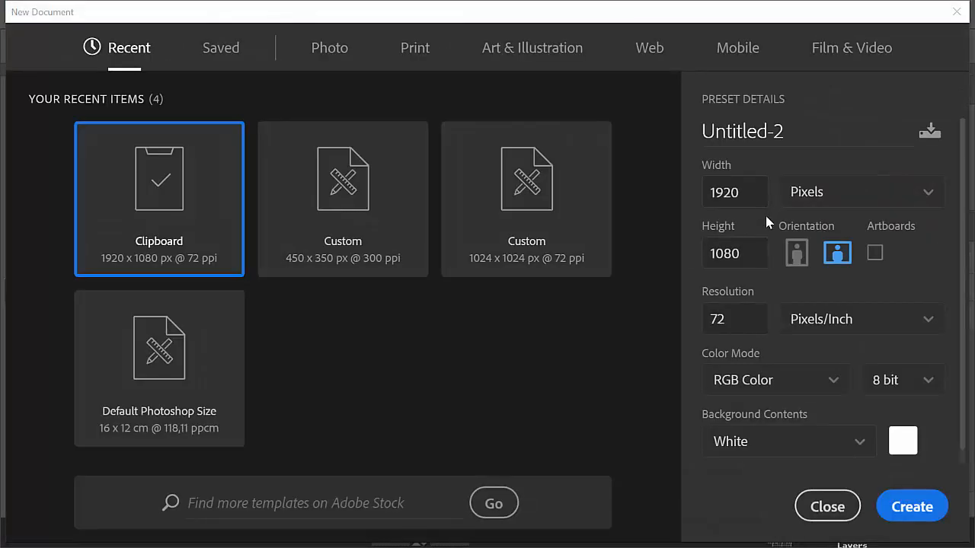
{"action": "left_click", "coordinate": [910, 506]}
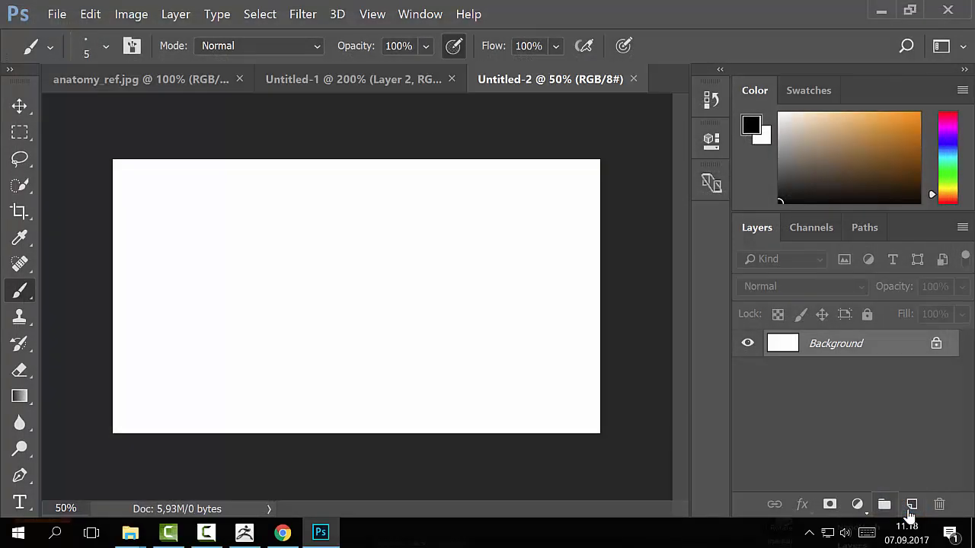
{"action": "key", "text": "ctrl+v"}
{"action": "key", "text": "z"}
{"action": "left_click", "coordinate": [344, 309]}
{"action": "left_click_drag", "start_coordinate": [253, 310], "coordinate": [405, 294]}
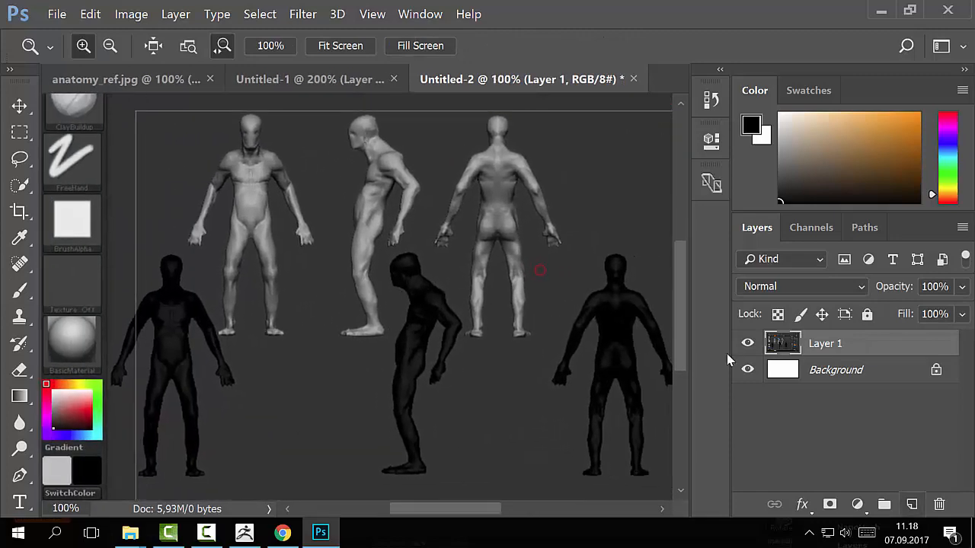
- On a new layer, use a sampled red to circle the front figure's shoulders with the note "more narrow" and circle its head
{"action": "left_click", "coordinate": [912, 504]}
{"action": "key", "text": "b"}
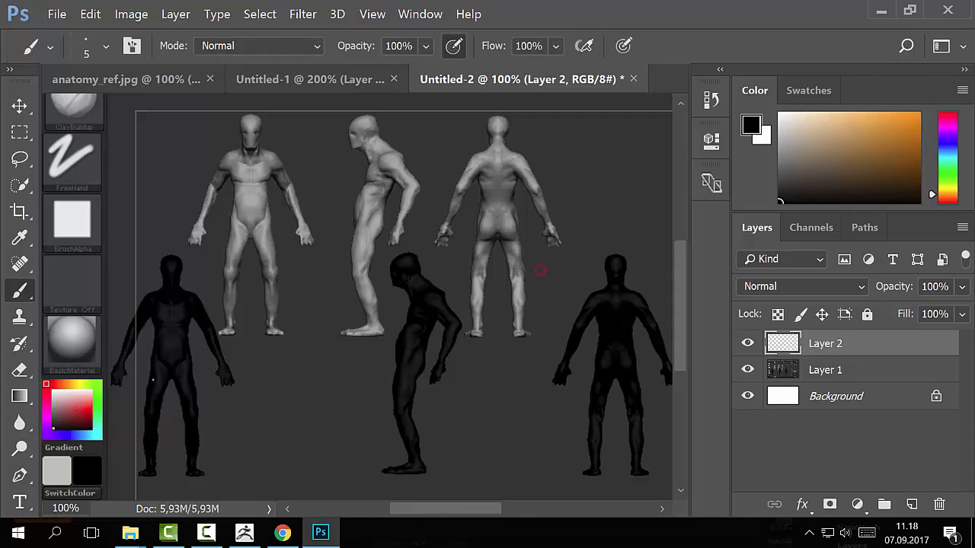
{"action": "left_click", "coordinate": [81, 401], "text": "alt"}
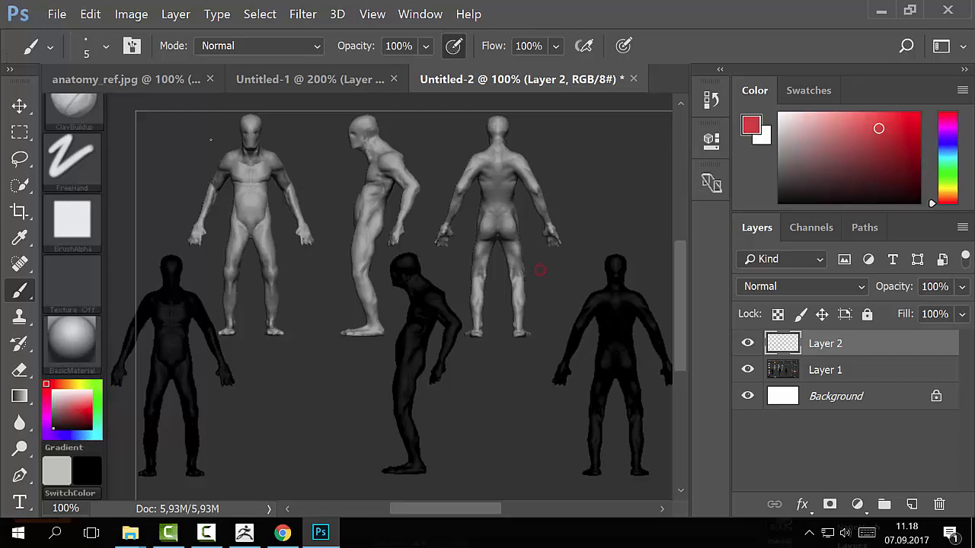
{"action": "mouse_move", "coordinate": [216, 145]}
{"action": "left_mouse_down"}
{"action": "mouse_move", "coordinate": [207, 167]}
{"action": "mouse_move", "coordinate": [308, 143]}
{"action": "mouse_move", "coordinate": [216, 139]}
{"action": "mouse_move", "coordinate": [187, 162]}
{"action": "left_mouse_up"}
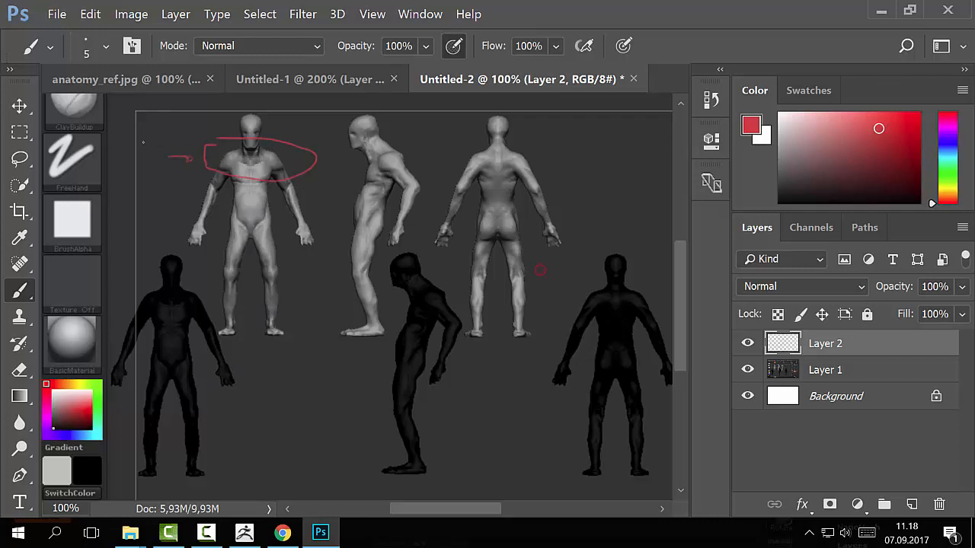
{"action": "mouse_move", "coordinate": [116, 129]}
{"action": "left_mouse_down"}
{"action": "mouse_move", "coordinate": [154, 122]}
{"action": "mouse_move", "coordinate": [130, 145]}
{"action": "mouse_move", "coordinate": [177, 135]}
{"action": "left_mouse_up"}
{"action": "mouse_move", "coordinate": [243, 119]}
{"action": "left_mouse_down"}
{"action": "mouse_move", "coordinate": [239, 109]}
{"action": "mouse_move", "coordinate": [268, 128]}
{"action": "mouse_move", "coordinate": [289, 111]}
{"action": "left_mouse_up"}
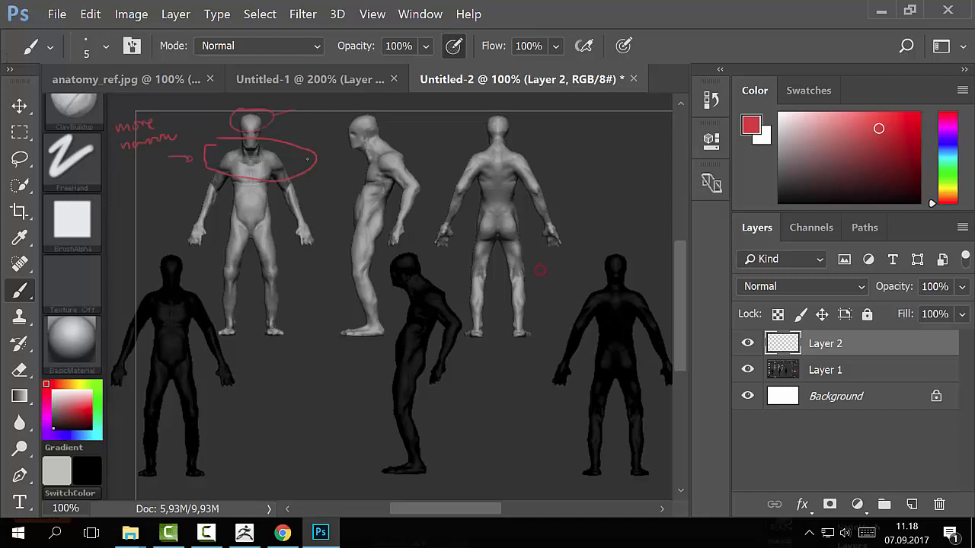
- Switch to ZBrush, clear the placed snapshots from the canvas and swap the figure's colour back to grey
{"action": "key", "text": "alt+Tab"}
{"action": "key", "text": "alt+Tab"}
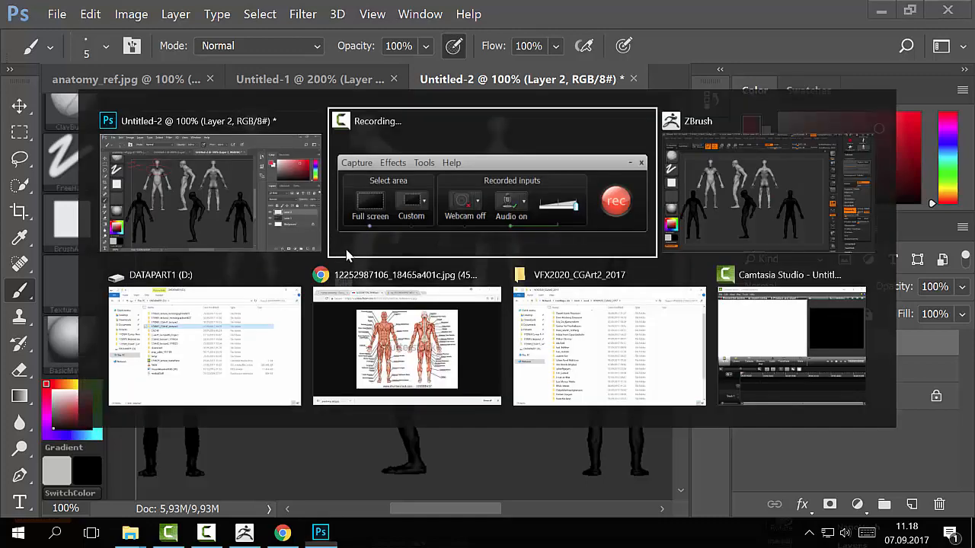
{"action": "key", "text": "alt+Tab"}
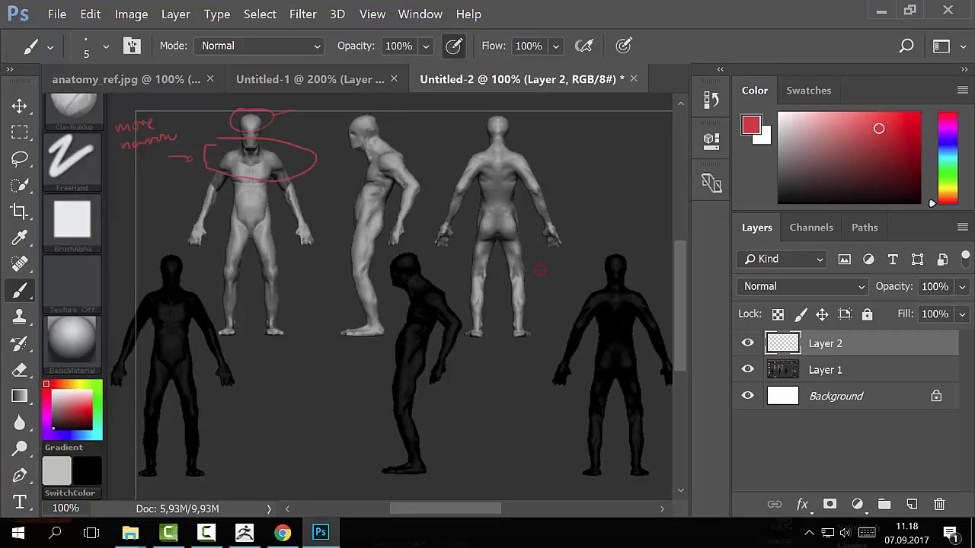
{"action": "key", "text": "alt"}
{"action": "key", "text": "alt+Tab"}
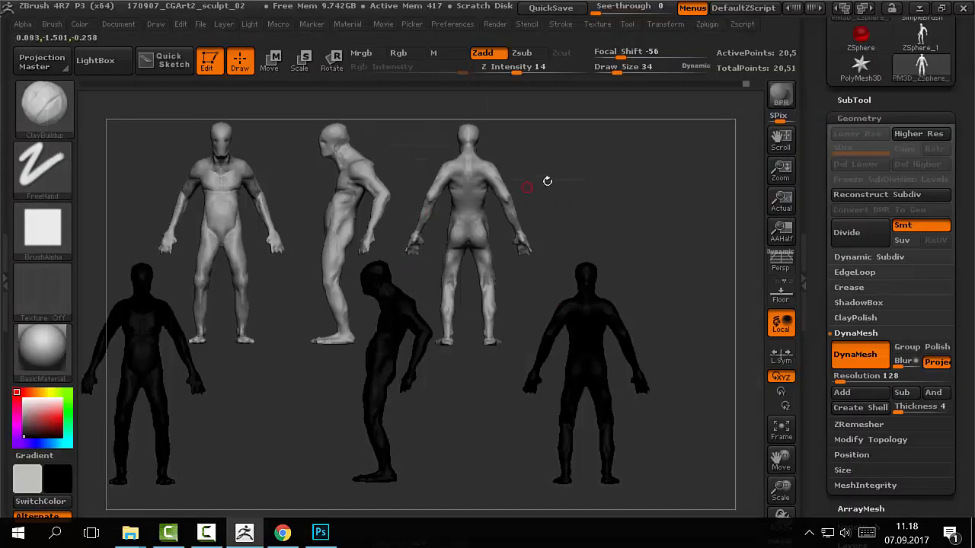
{"action": "key", "text": "ctrl+n"}
{"action": "mouse_move", "coordinate": [551, 210]}
{"action": "left_mouse_down"}
{"action": "mouse_move", "coordinate": [629, 213]}
{"action": "mouse_move", "coordinate": [626, 313]}
{"action": "mouse_move", "coordinate": [601, 202]}
{"action": "left_mouse_up"}
{"action": "key", "text": "v"}
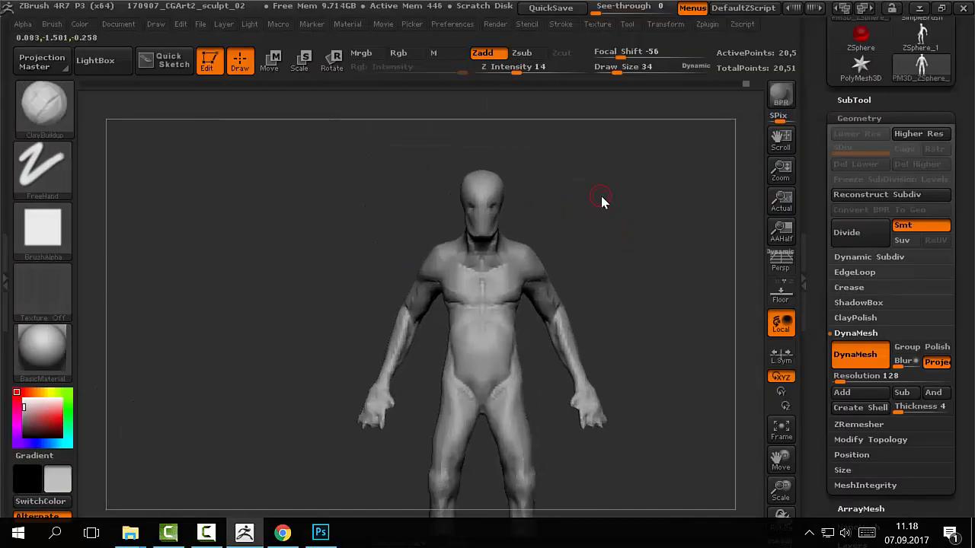
- Pick the Move brush at draw size 97 and pull the cranium in to make the figure's head narrower
{"action": "key", "text": "b"}
{"action": "key", "text": "m"}
{"action": "key", "text": "v"}
{"action": "key", "text": "s"}
{"action": "mouse_move", "coordinate": [542, 185]}
{"action": "left_mouse_down"}
{"action": "mouse_move", "coordinate": [566, 187]}
{"action": "mouse_move", "coordinate": [555, 196]}
{"action": "mouse_move", "coordinate": [575, 216]}
{"action": "left_mouse_up"}
{"action": "key", "text": "s"}
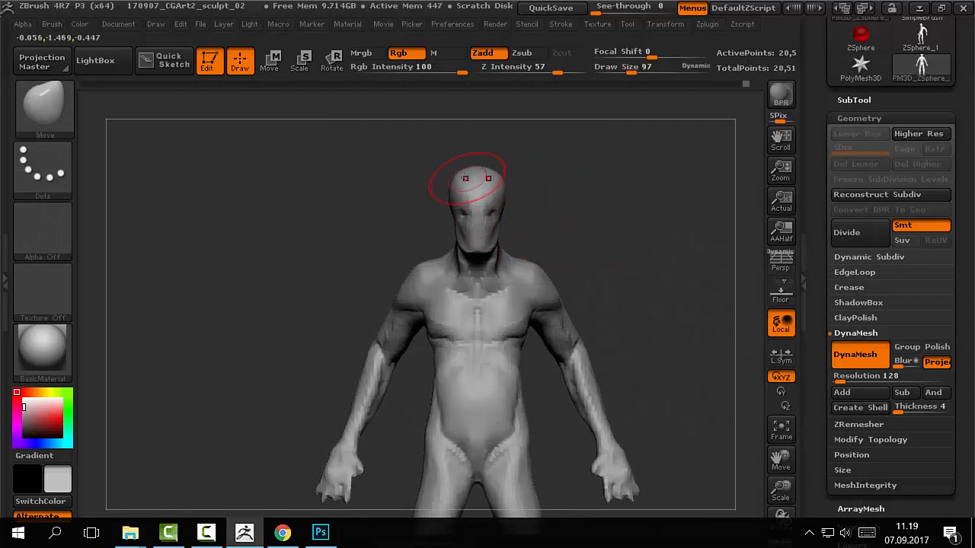
{"action": "left_click_drag", "start_coordinate": [462, 183], "coordinate": [464, 194], "text": "shift"}
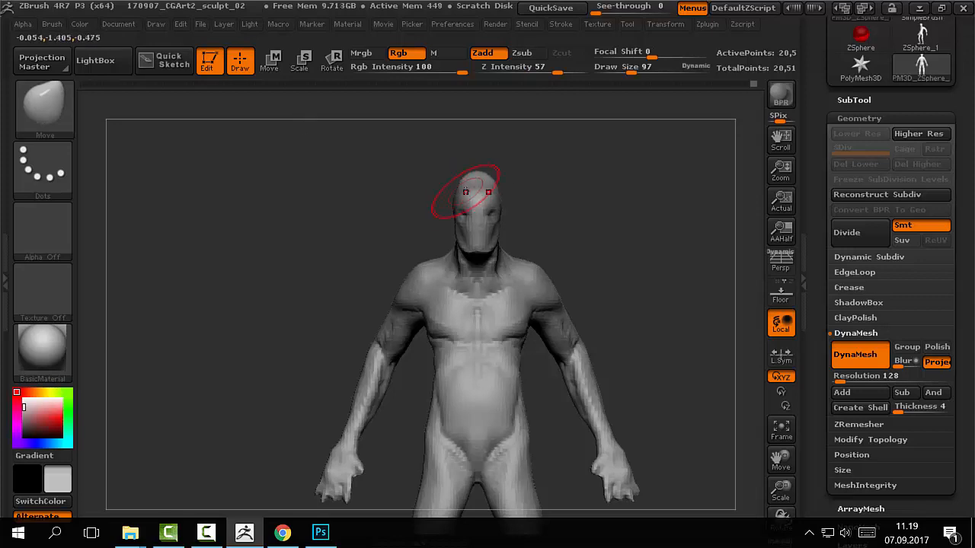
- Enlarge the Move brush to draw size 258 and adjust the figure's head and upper body proportions from the front and side
{"action": "left_click_drag", "start_coordinate": [533, 213], "coordinate": [537, 142], "text": "alt"}
{"action": "key", "text": "s"}
{"action": "left_click_drag", "start_coordinate": [545, 190], "coordinate": [556, 190]}
{"action": "mouse_move", "coordinate": [573, 224]}
{"action": "left_mouse_down", "text": "alt"}
{"action": "mouse_move", "coordinate": [579, 142]}
{"action": "mouse_move", "coordinate": [568, 139]}
{"action": "left_mouse_up", "text": "alt"}
{"action": "key", "text": "s"}
{"action": "left_click_drag", "start_coordinate": [567, 200], "coordinate": [588, 202]}
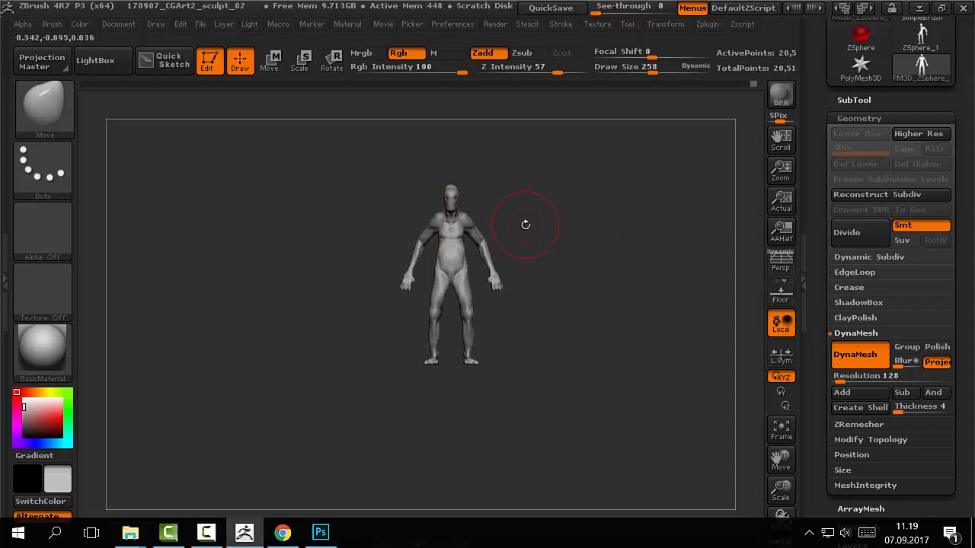
{"action": "mouse_move", "coordinate": [533, 222]}
{"action": "left_mouse_down"}
{"action": "mouse_move", "coordinate": [551, 226]}
{"action": "mouse_move", "coordinate": [385, 187]}
{"action": "left_mouse_up"}
{"action": "key", "text": "s"}
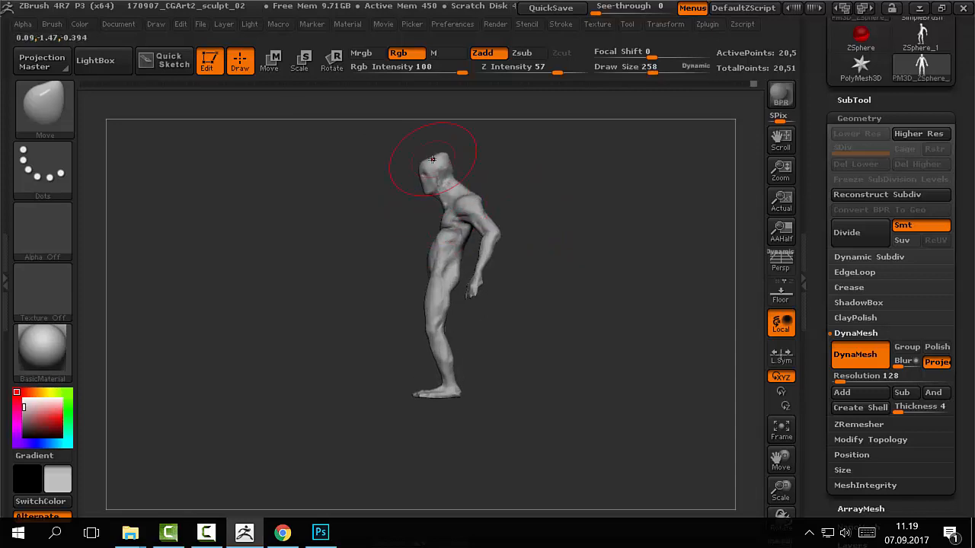
{"action": "mouse_move", "coordinate": [483, 165]}
{"action": "left_mouse_down", "text": "shift"}
{"action": "mouse_move", "coordinate": [528, 178]}
{"action": "mouse_move", "coordinate": [557, 234]}
{"action": "left_mouse_up", "text": "shift"}
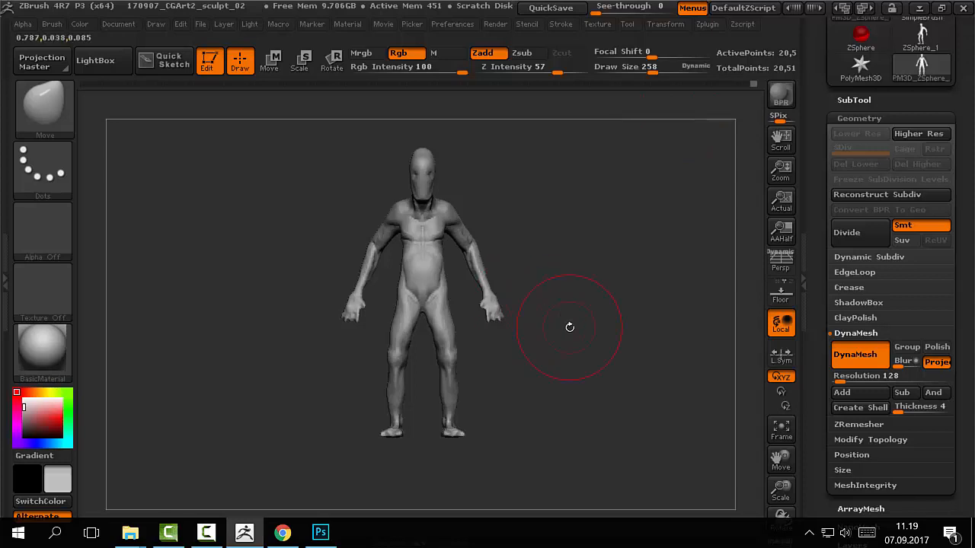
- Turn perspective back on, reduce the Move brush to draw size 185 and shorten the head
{"action": "mouse_move", "coordinate": [566, 333]}
{"action": "left_mouse_down", "text": "alt"}
{"action": "mouse_move", "coordinate": [561, 299]}
{"action": "mouse_move", "coordinate": [569, 326]}
{"action": "mouse_move", "coordinate": [576, 290]}
{"action": "mouse_move", "coordinate": [599, 335]}
{"action": "mouse_move", "coordinate": [548, 339]}
{"action": "mouse_move", "coordinate": [601, 340]}
{"action": "left_mouse_up", "text": "alt"}
{"action": "key", "text": "p"}
{"action": "key", "text": "["}
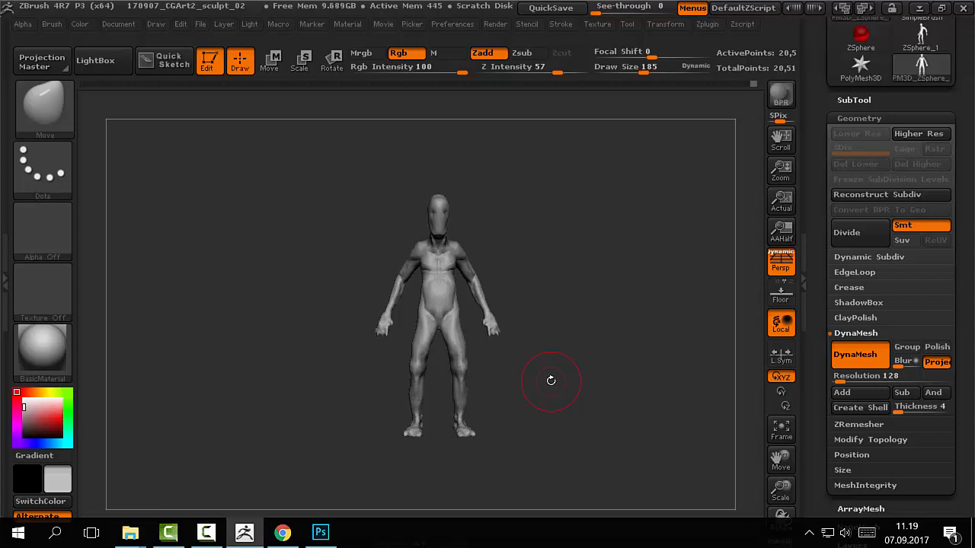
{"action": "left_click_drag", "start_coordinate": [544, 226], "coordinate": [556, 257]}
{"action": "key", "text": "ctrl"}
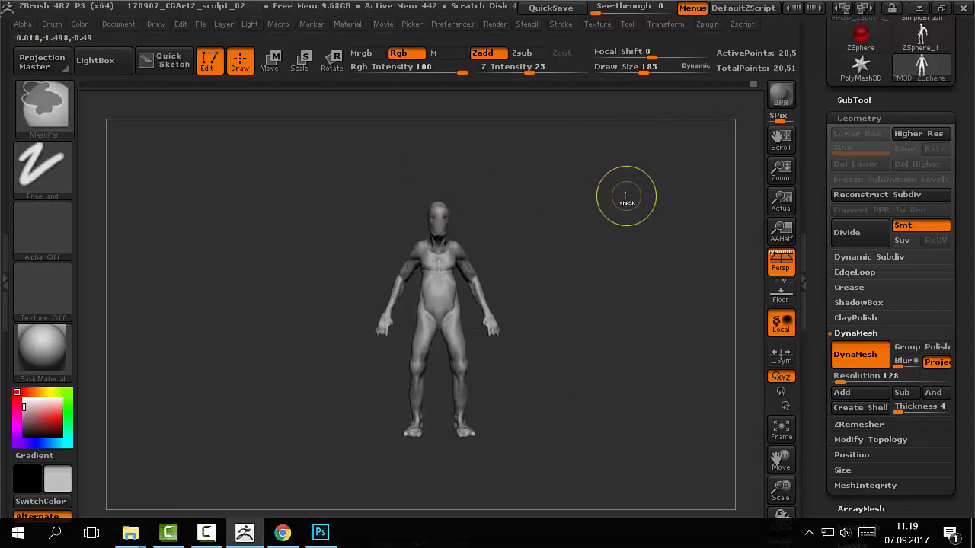
- Show the anatomy reference again and adjust the shoulders and arms from several angles, reducing the Move brush to draw size 110
{"action": "mouse_move", "coordinate": [620, 207]}
{"action": "left_mouse_down"}
{"action": "mouse_move", "coordinate": [593, 221]}
{"action": "mouse_move", "coordinate": [562, 206]}
{"action": "left_mouse_up"}
{"action": "key", "text": "ctrl"}
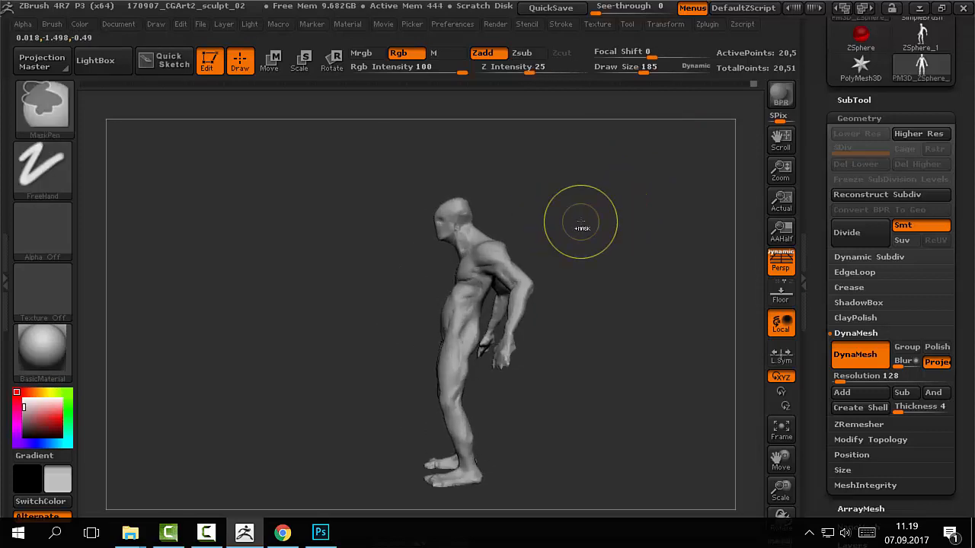
{"action": "mouse_move", "coordinate": [576, 222]}
{"action": "left_mouse_down"}
{"action": "mouse_move", "coordinate": [617, 248]}
{"action": "mouse_move", "coordinate": [596, 246]}
{"action": "mouse_move", "coordinate": [586, 269]}
{"action": "left_mouse_up"}
{"action": "left_click_drag", "start_coordinate": [555, 222], "coordinate": [555, 246]}
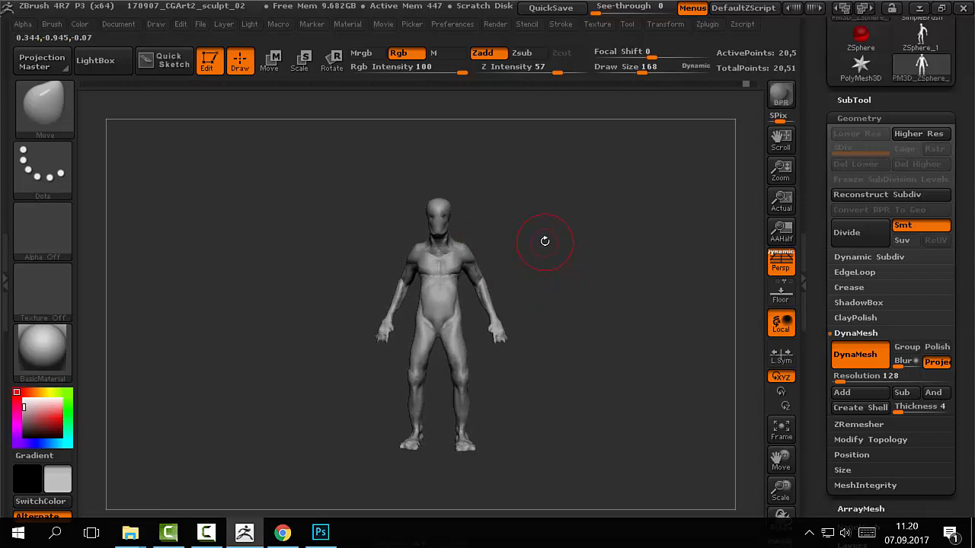
{"action": "mouse_move", "coordinate": [580, 287]}
{"action": "left_mouse_down"}
{"action": "mouse_move", "coordinate": [571, 294]}
{"action": "mouse_move", "coordinate": [600, 320]}
{"action": "mouse_move", "coordinate": [653, 279]}
{"action": "mouse_move", "coordinate": [661, 283]}
{"action": "mouse_move", "coordinate": [652, 290]}
{"action": "left_mouse_up"}
{"action": "key", "text": "s"}
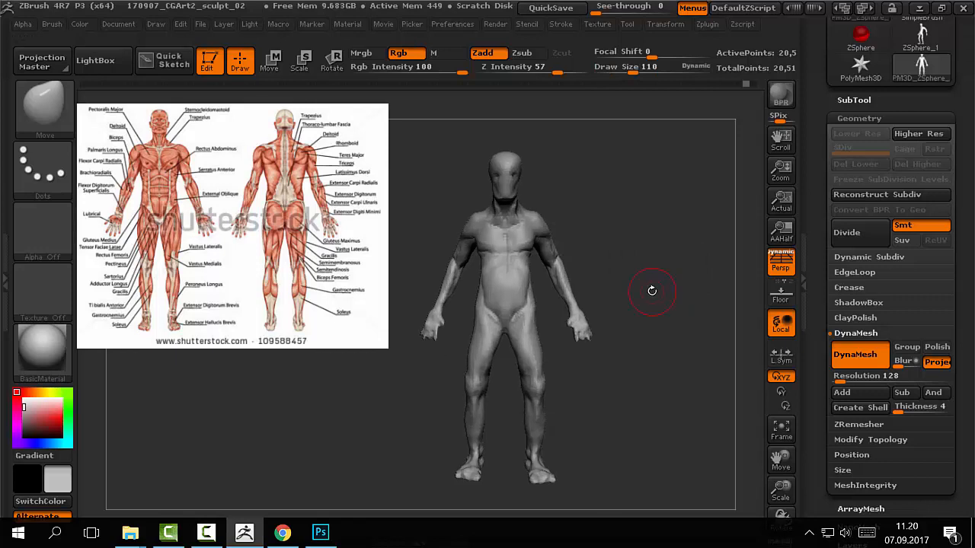
{"action": "mouse_move", "coordinate": [655, 291]}
{"action": "left_mouse_down"}
{"action": "mouse_move", "coordinate": [686, 320]}
{"action": "mouse_move", "coordinate": [688, 352]}
{"action": "mouse_move", "coordinate": [661, 384]}
{"action": "mouse_move", "coordinate": [624, 381]}
{"action": "mouse_move", "coordinate": [630, 364]}
{"action": "mouse_move", "coordinate": [624, 370]}
{"action": "mouse_move", "coordinate": [647, 365]}
{"action": "mouse_move", "coordinate": [652, 380]}
{"action": "left_mouse_up"}
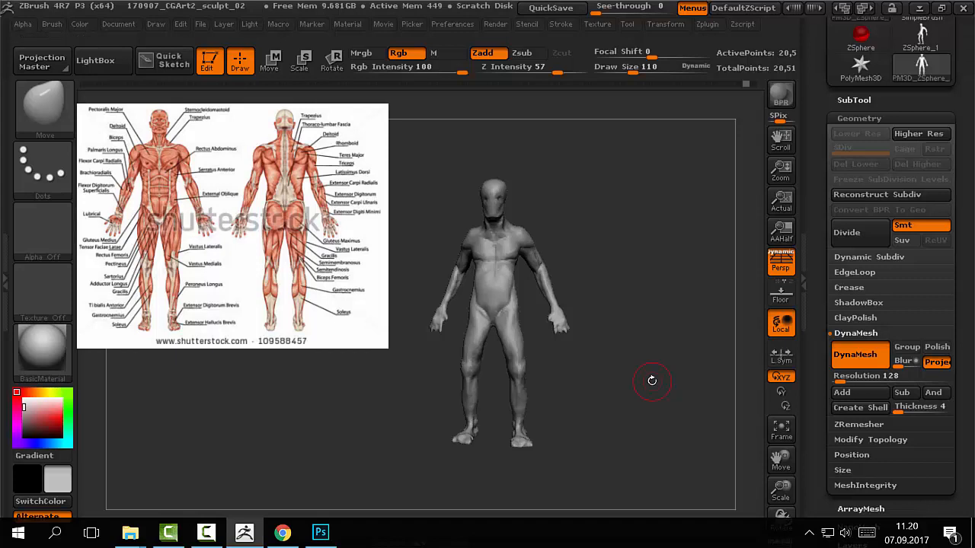
{"action": "left_click_drag", "start_coordinate": [648, 355], "coordinate": [633, 360]}
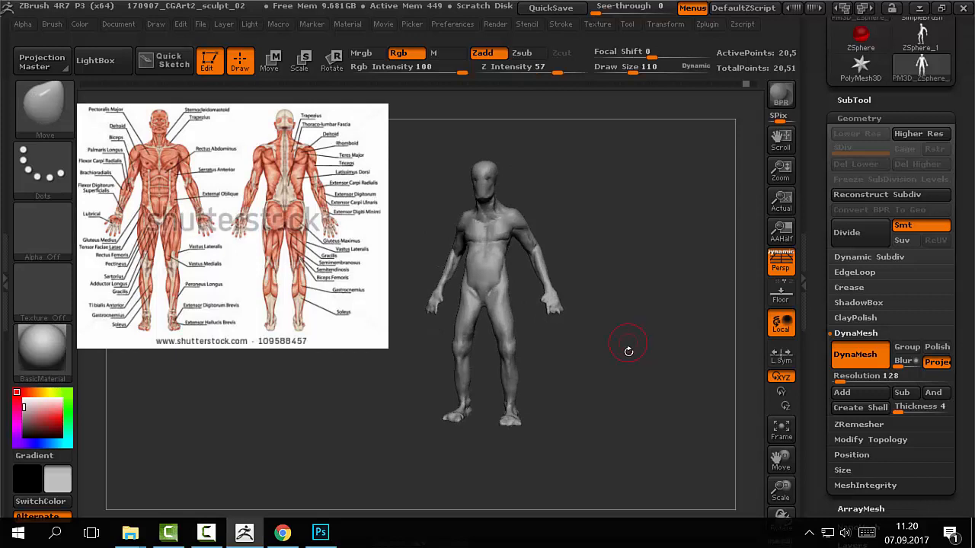